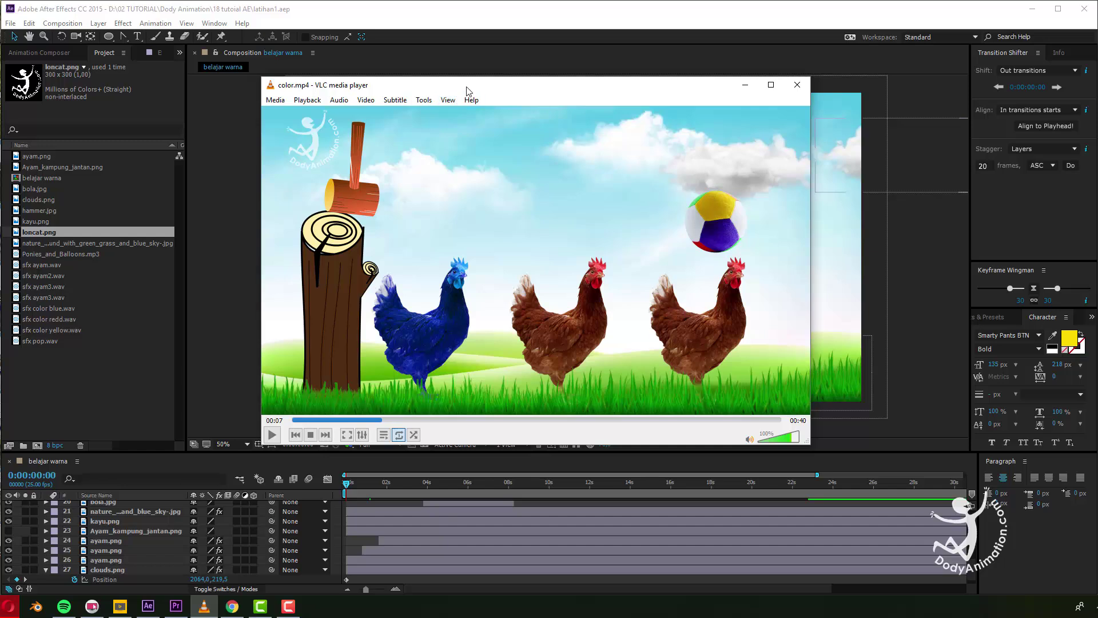
# Play part of the color.mp4 chicken animation as a preview and pause it.
pyautogui.click(288, 419)
pyautogui.click(283, 432)
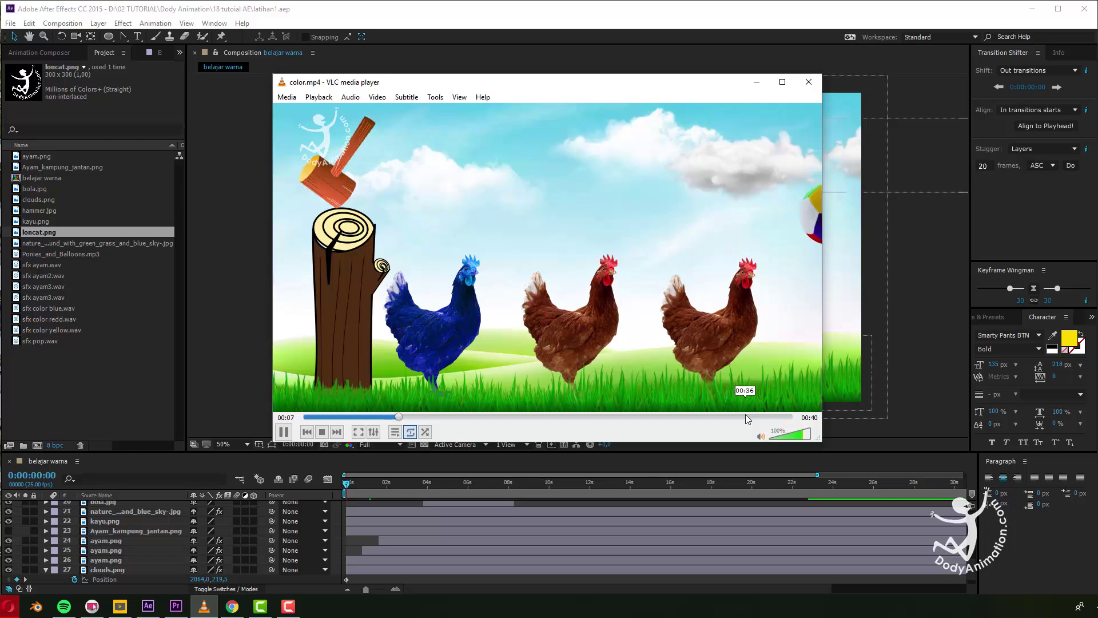
pyautogui.click(283, 432)
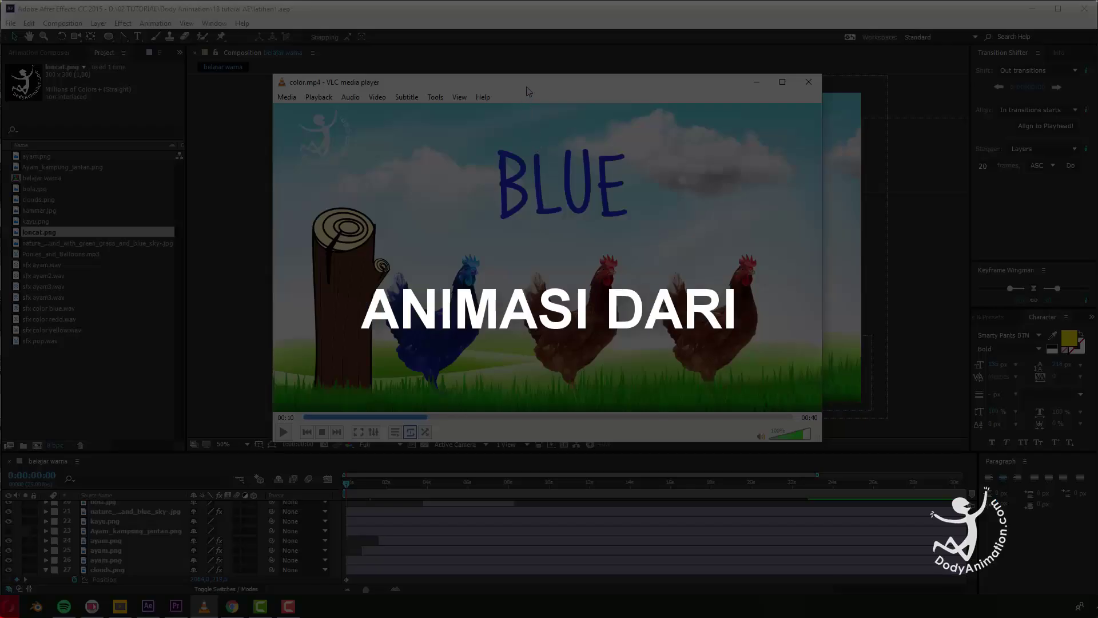
pyautogui.moveTo(527, 93); pyautogui.dragTo(541, 92)
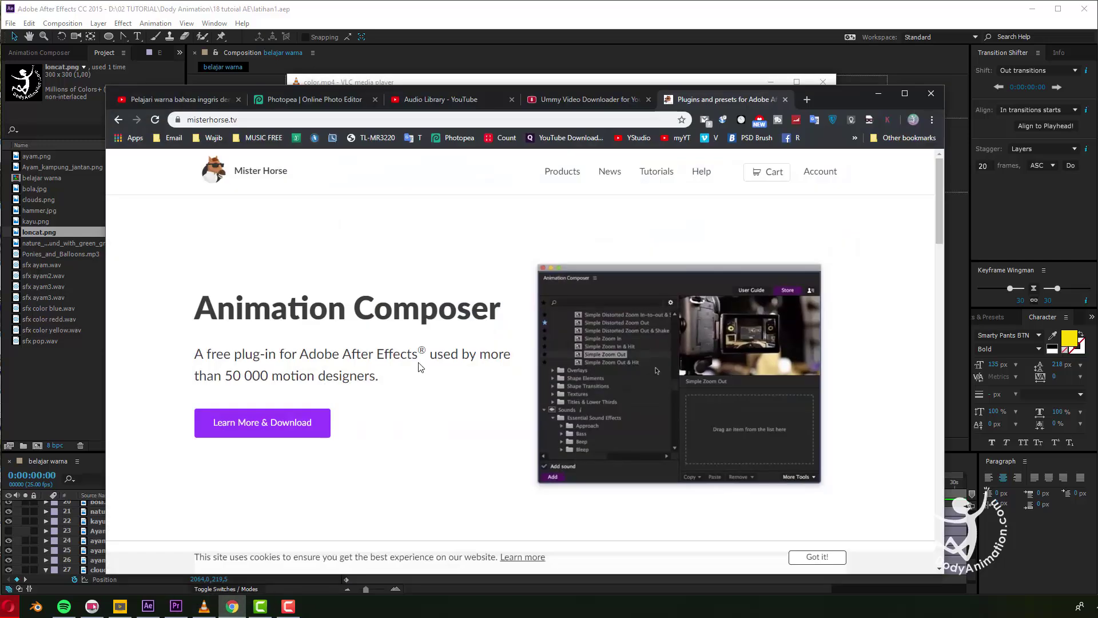
# Switch to Chrome and play the YouTube video "Learn English colors with TIGER and balls learn to know colors".
pyautogui.click(231, 605)
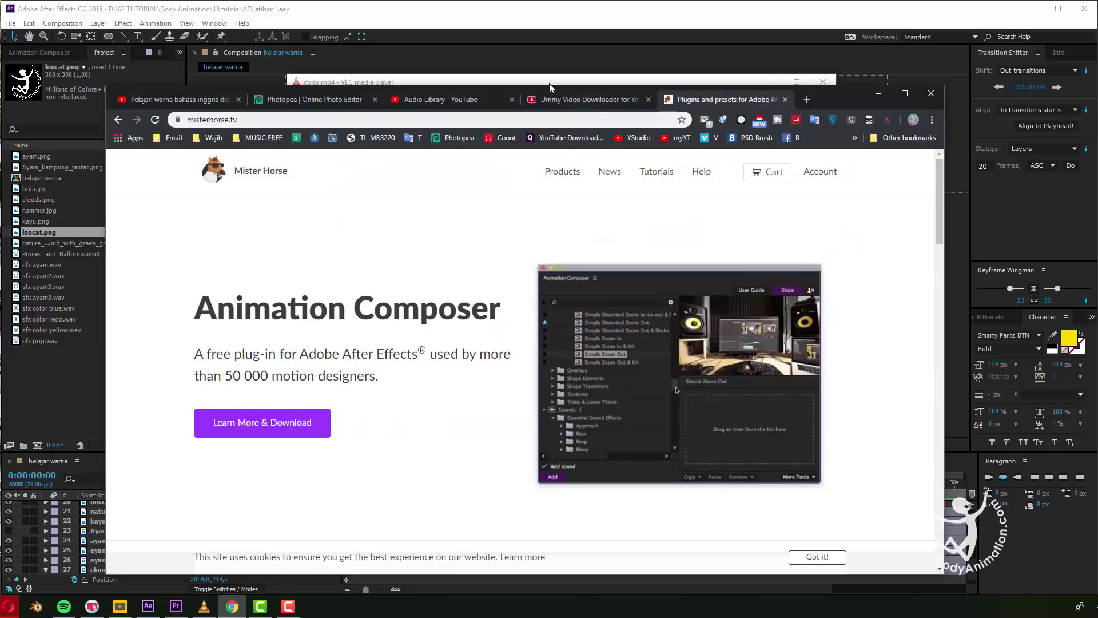
pyautogui.hotkey('ctrl', 'Tab')
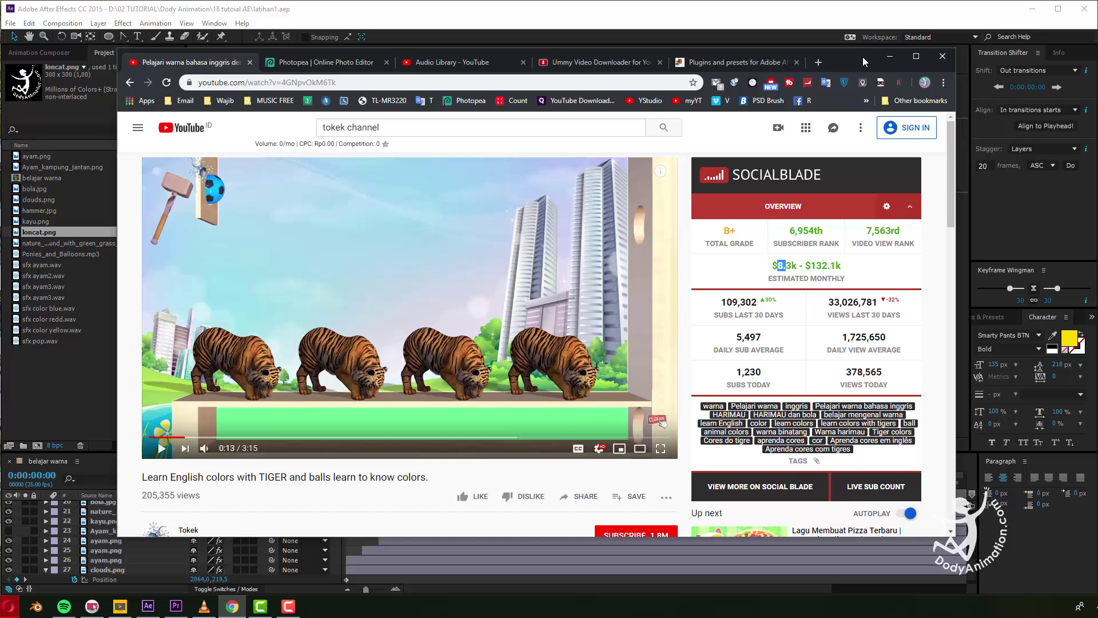
pyautogui.moveTo(851, 97); pyautogui.dragTo(862, 57)
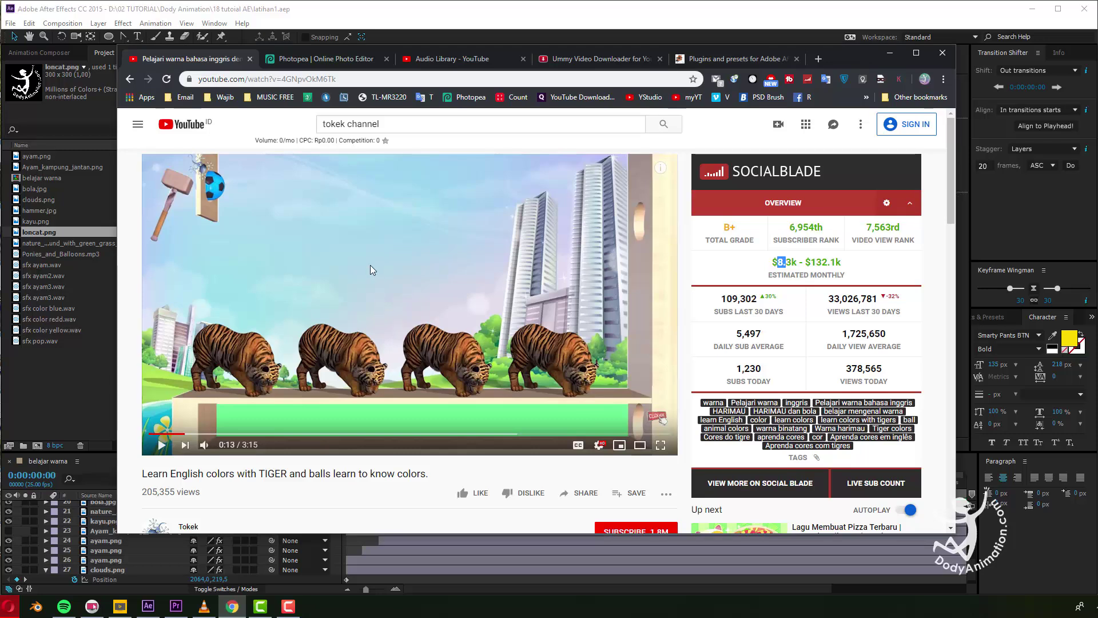
pyautogui.scroll(-1, 201, 449)
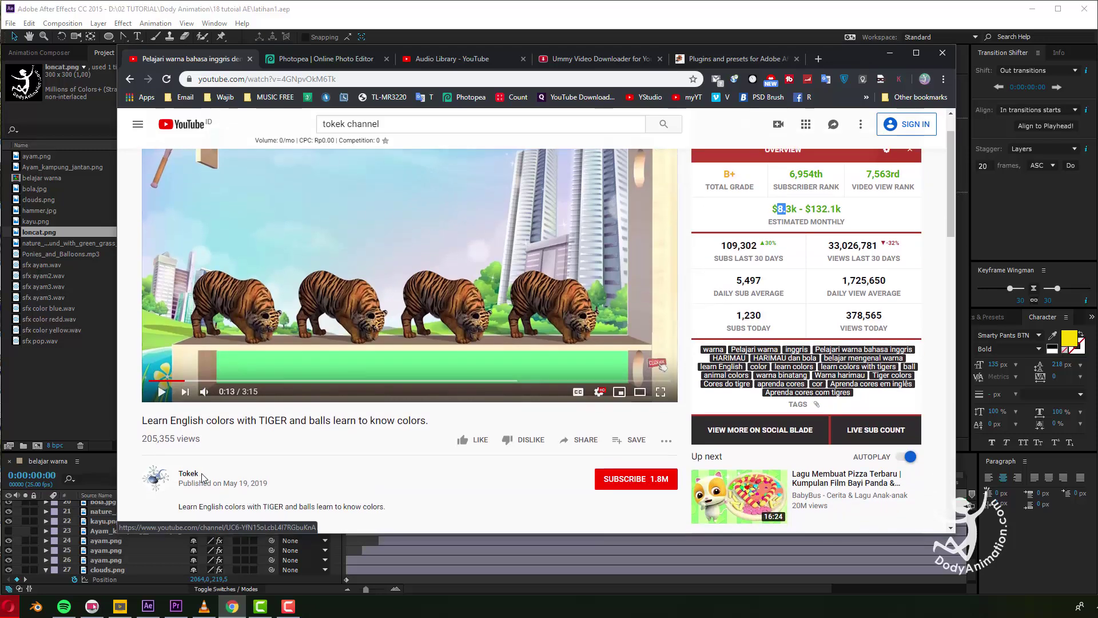
pyautogui.scroll(1, 322, 367)
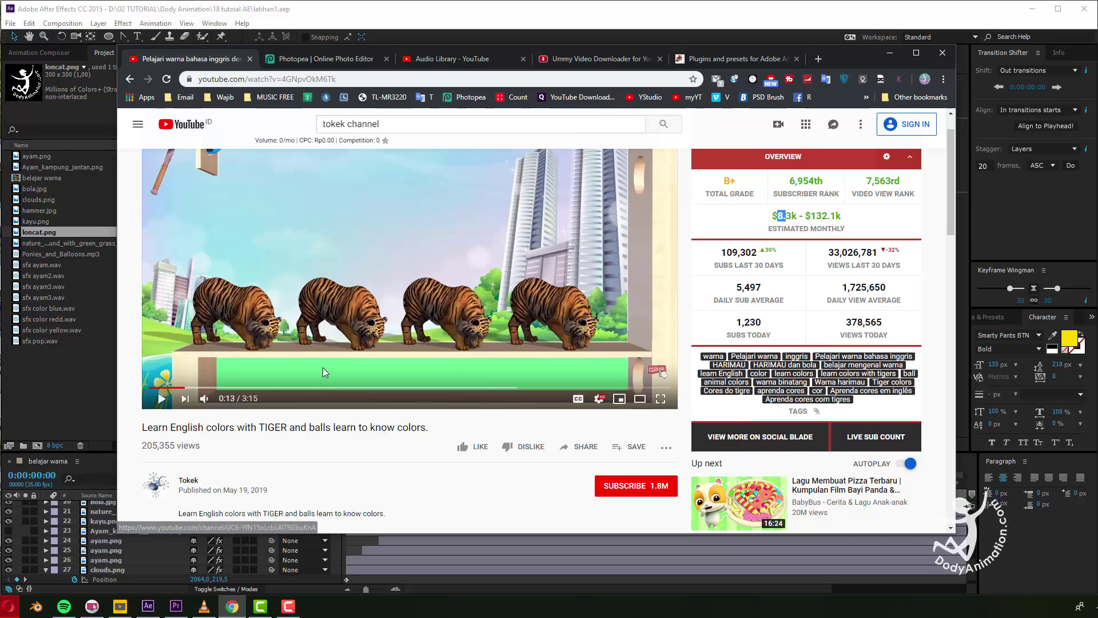
pyautogui.scroll(-1, 382, 382)
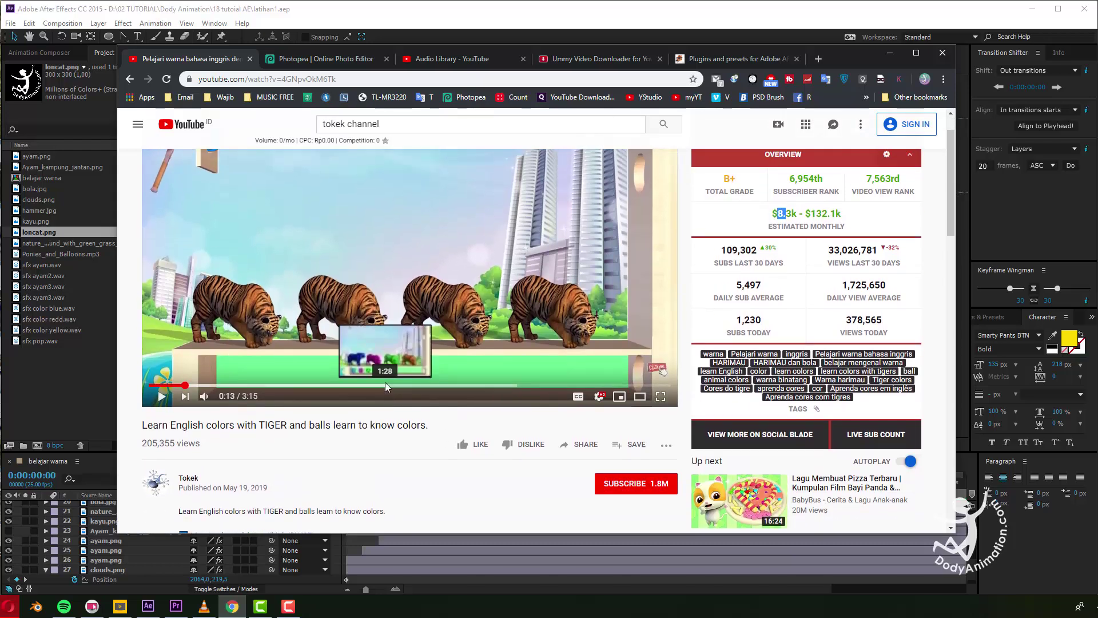
pyautogui.scroll(1, 386, 382)
pyautogui.click(159, 444)
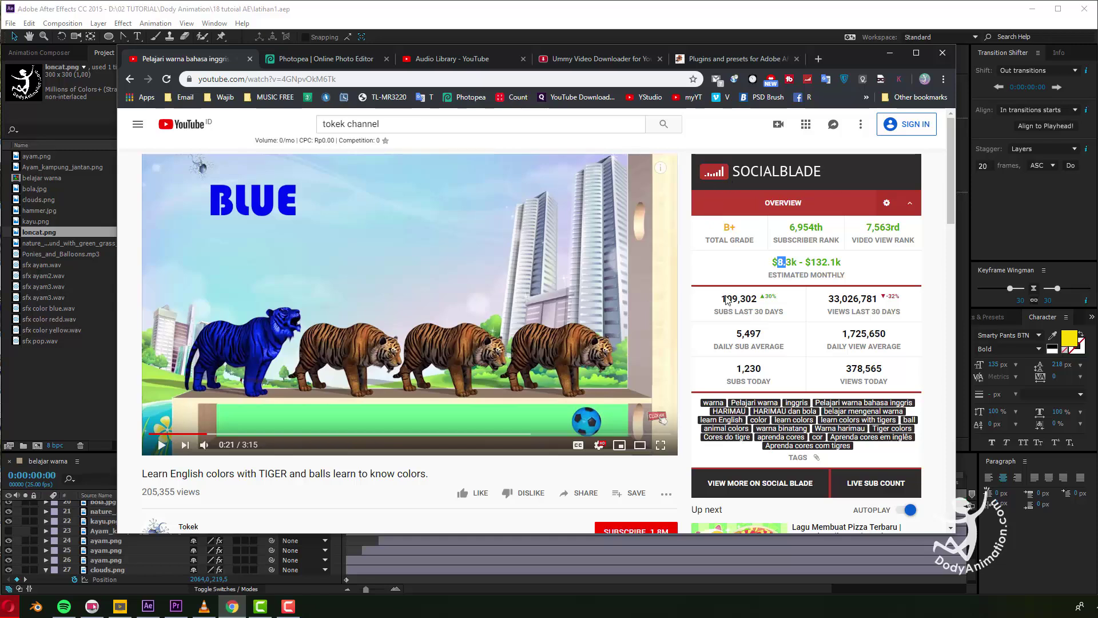
# Highlight the lower estimated monthly earnings figure in the SocialBlade overview beside the video.
pyautogui.click(772, 272)
pyautogui.moveTo(771, 262); pyautogui.dragTo(848, 278)
pyautogui.click(846, 269)
pyautogui.moveTo(771, 262); pyautogui.dragTo(797, 262)
# Open Calculator, multiply 8000 by 14000 to convert the monthly earnings, and minimize it.
pyautogui.press('super')
pyautogui.click(71, 187)
pyautogui.click(600, 337)
pyautogui.click(466, 400)
pyautogui.click(466, 377)
pyautogui.click(503, 429)
pyautogui.click(503, 429)
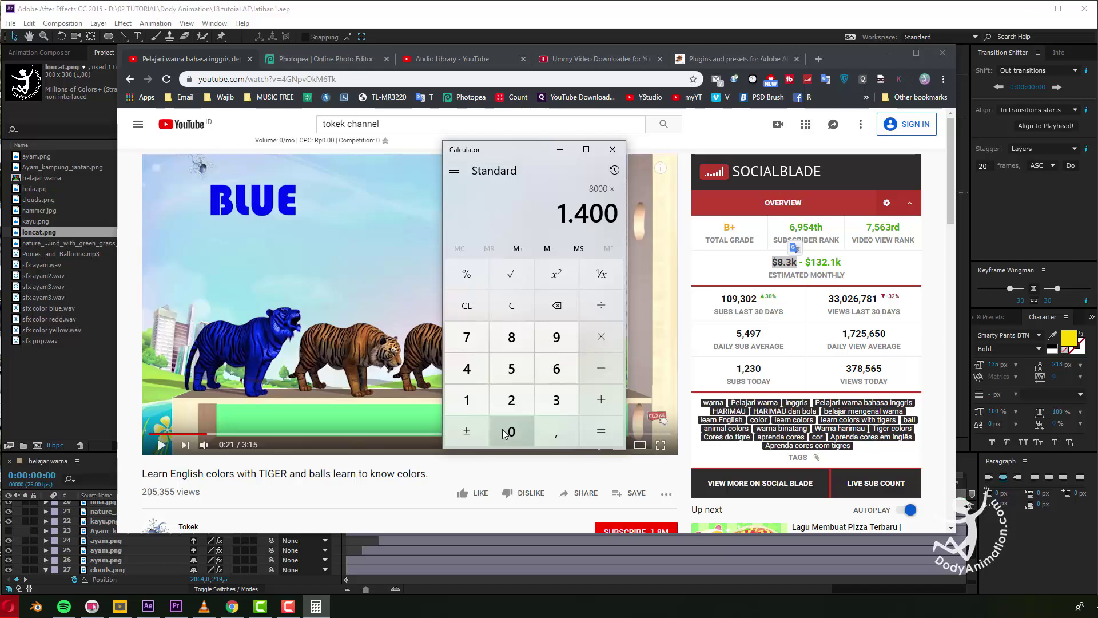
pyautogui.click(503, 429)
pyautogui.click(592, 411)
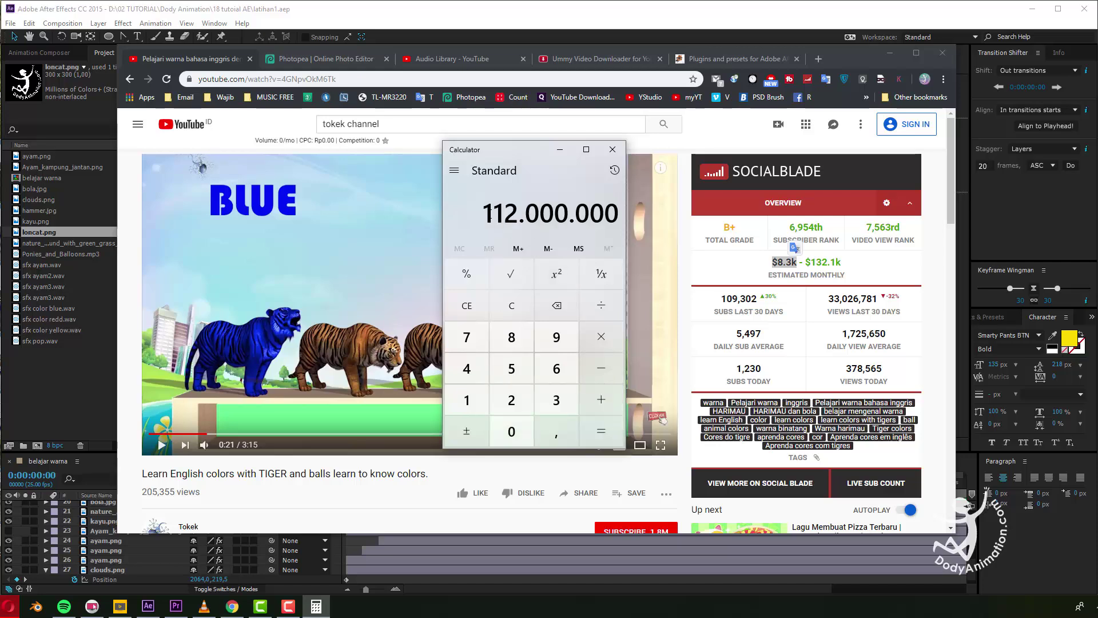
pyautogui.click(562, 150)
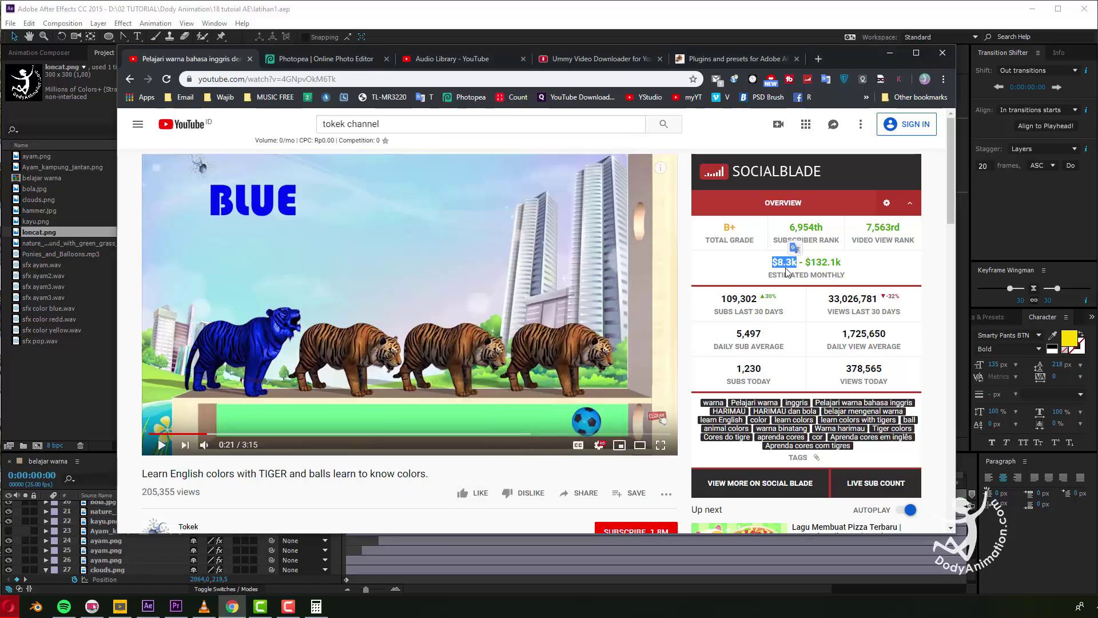
# Highlight the upper estimated monthly earnings figure and again the lower one in the SocialBlade overview.
pyautogui.moveTo(810, 262); pyautogui.dragTo(840, 262)
pyautogui.click(824, 264)
pyautogui.moveTo(778, 262); pyautogui.dragTo(790, 258)
# Open the Tokek channel page from the video and look through its uploads, playlists and popular uploads.
pyautogui.scroll(-2, 222, 452)
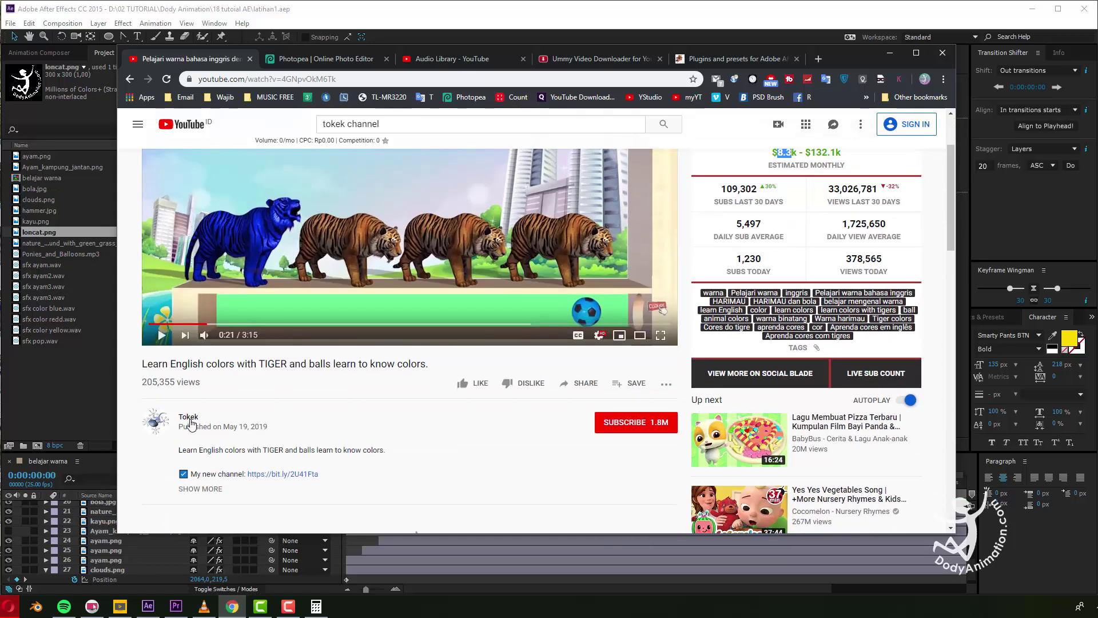
pyautogui.click(189, 417)
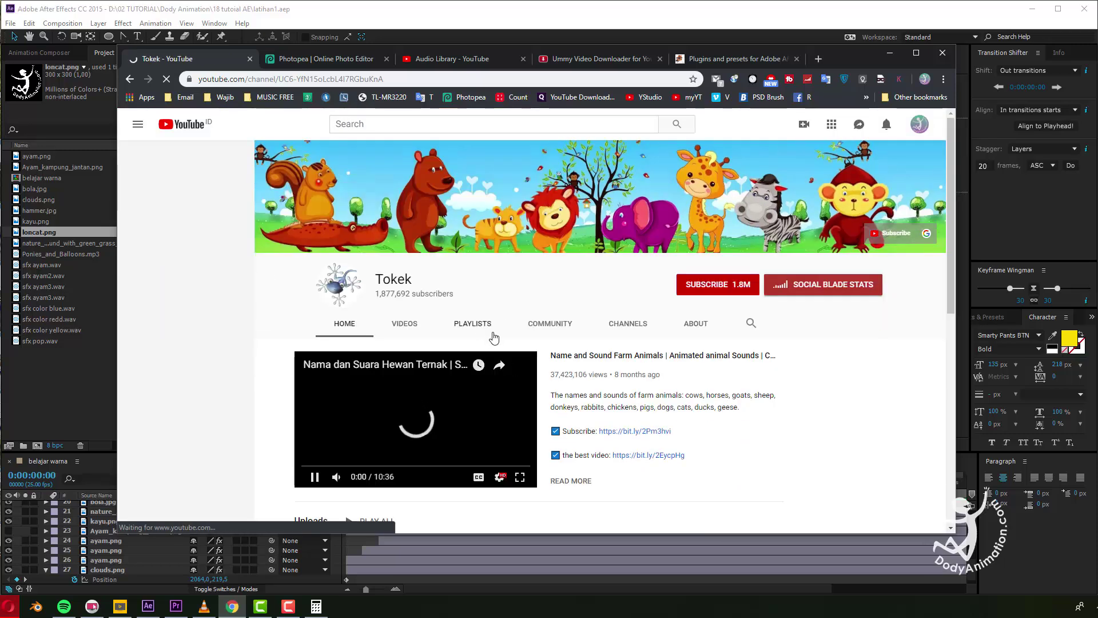
pyautogui.scroll(-3, 480, 309)
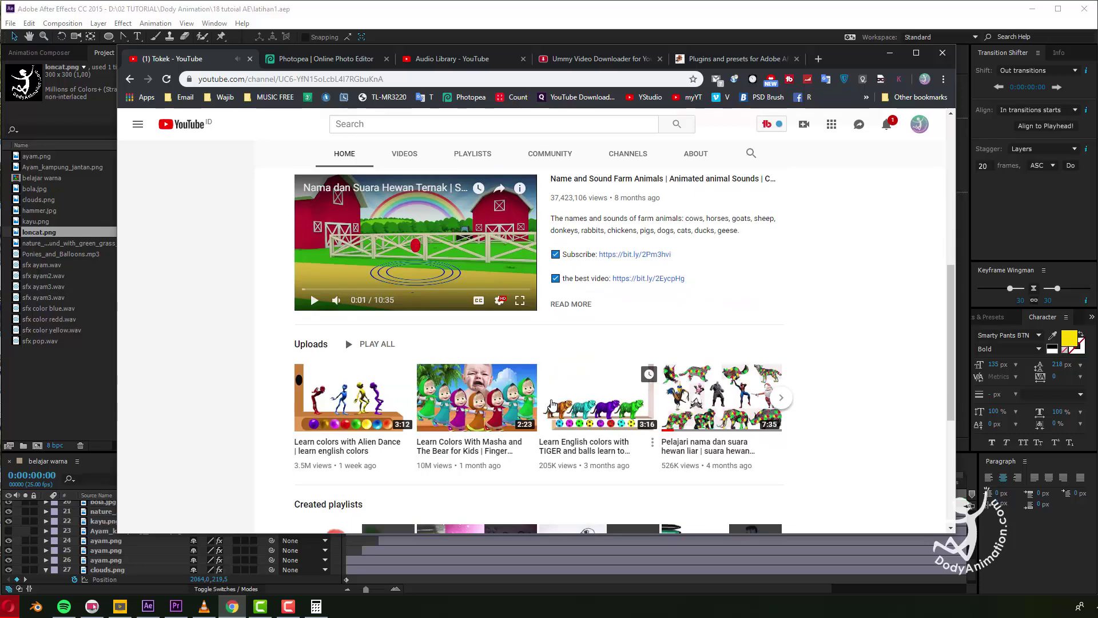
pyautogui.scroll(-4, 565, 399)
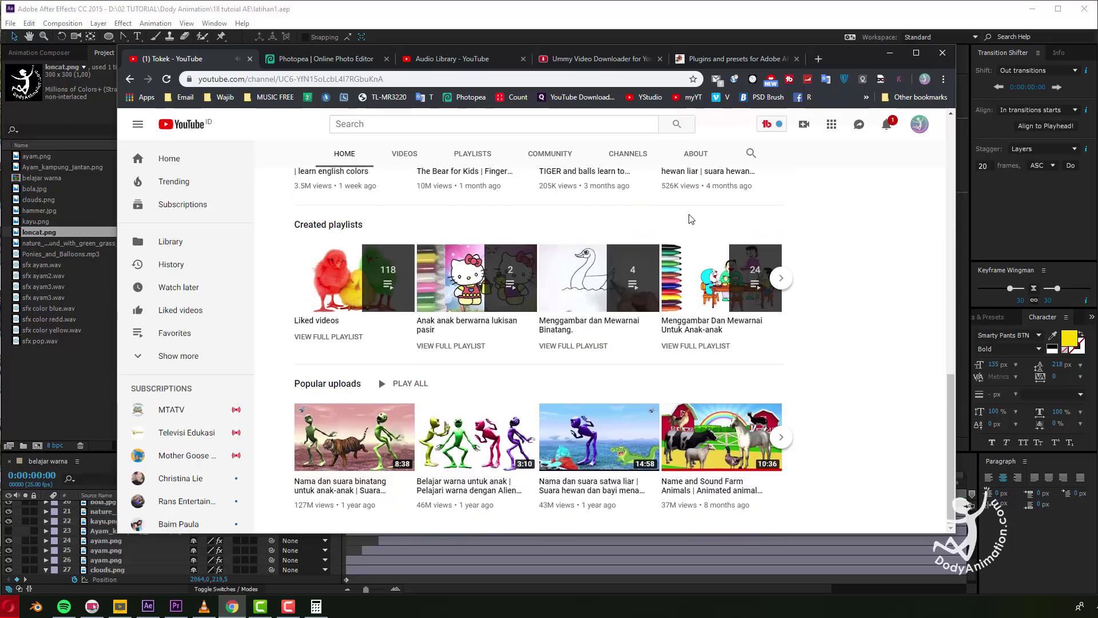
pyautogui.scroll(3, 691, 218)
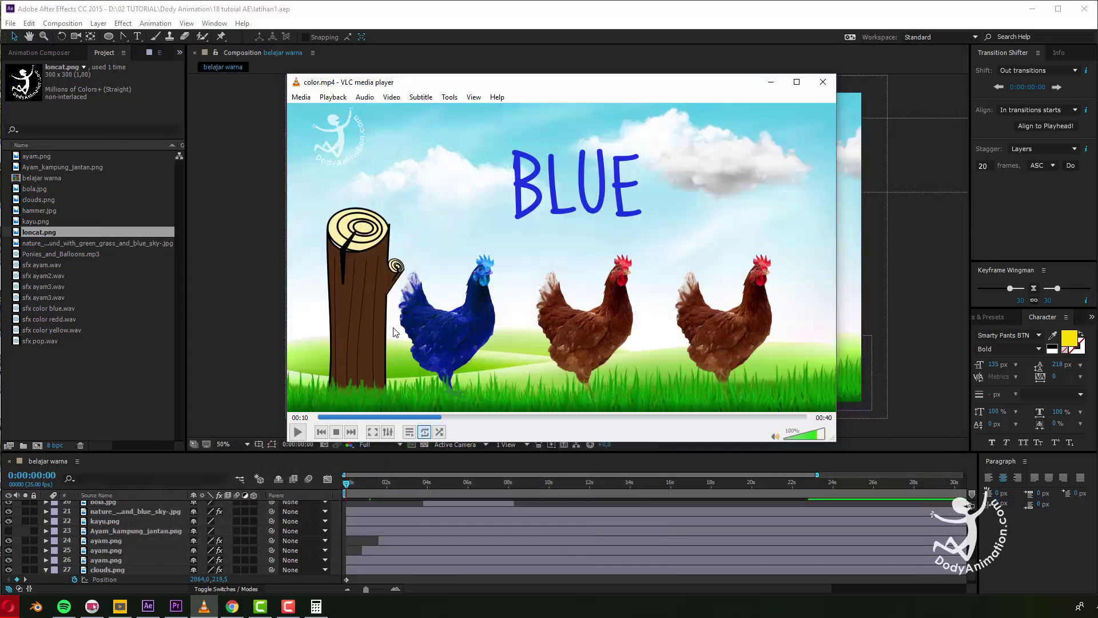
# Put the video player away, return to After Effects, and view the program's version information.
pyautogui.moveTo(639, 92); pyautogui.dragTo(579, 101)
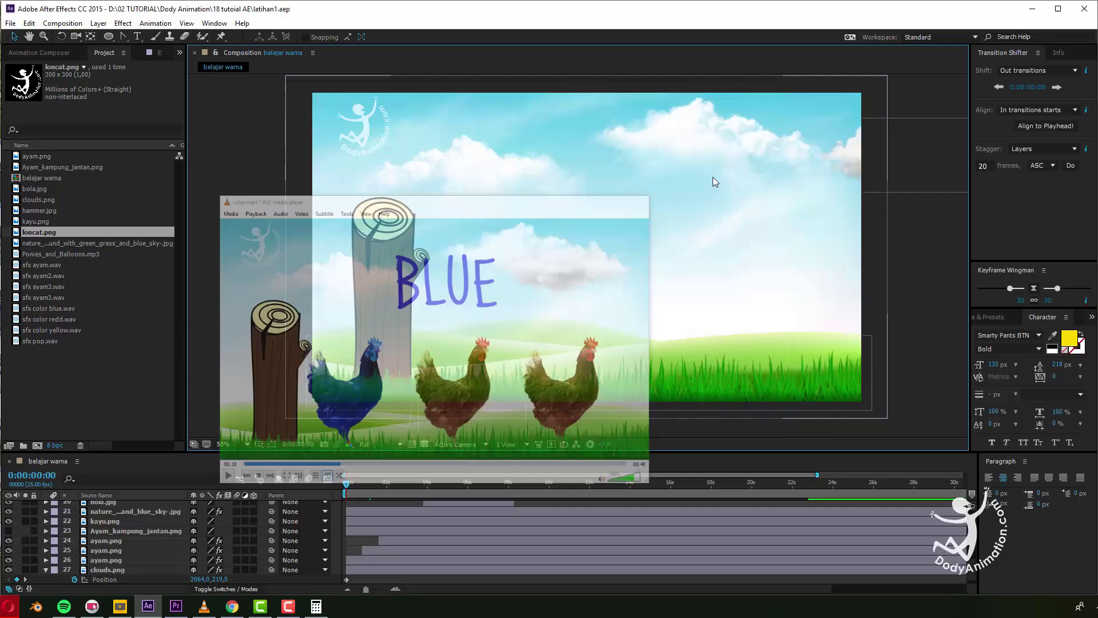
pyautogui.click(635, 202)
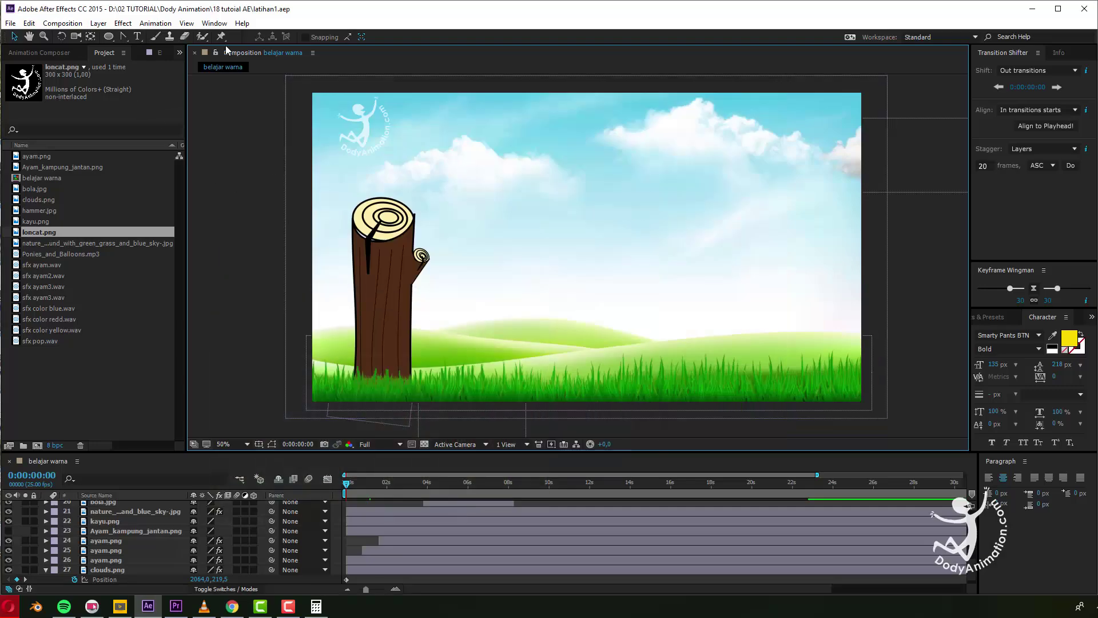
pyautogui.click(238, 25)
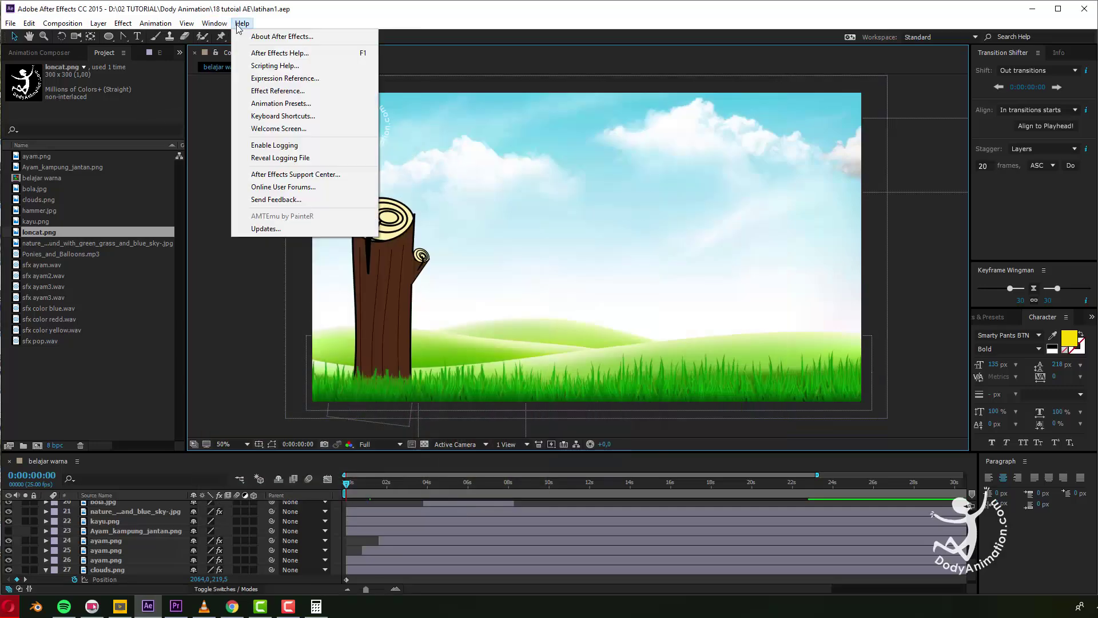
pyautogui.click(276, 37)
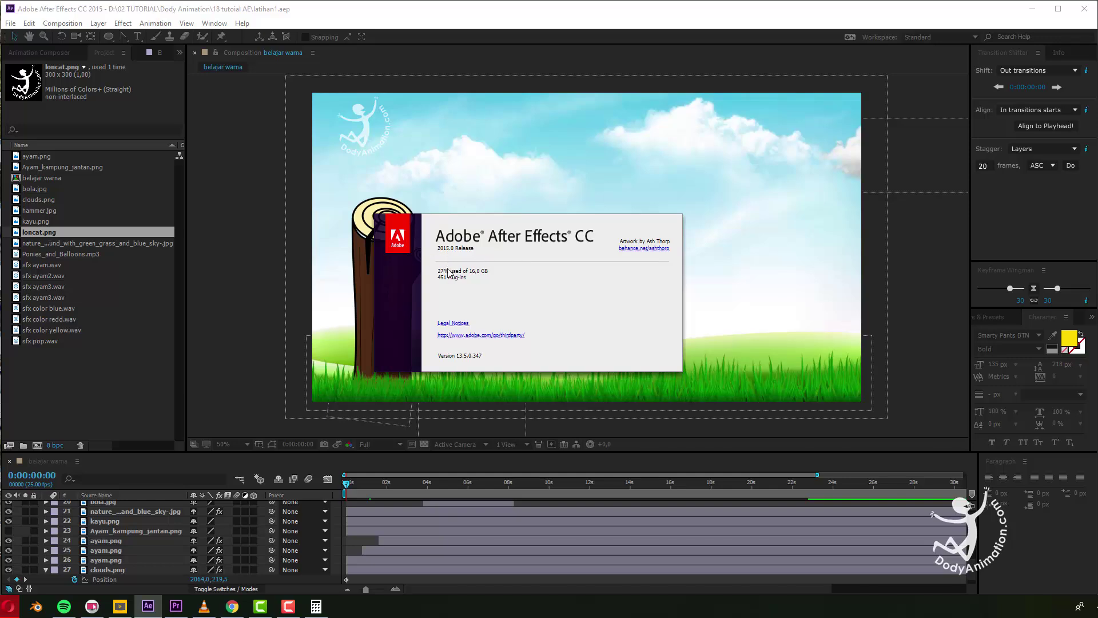
pyautogui.click(658, 305)
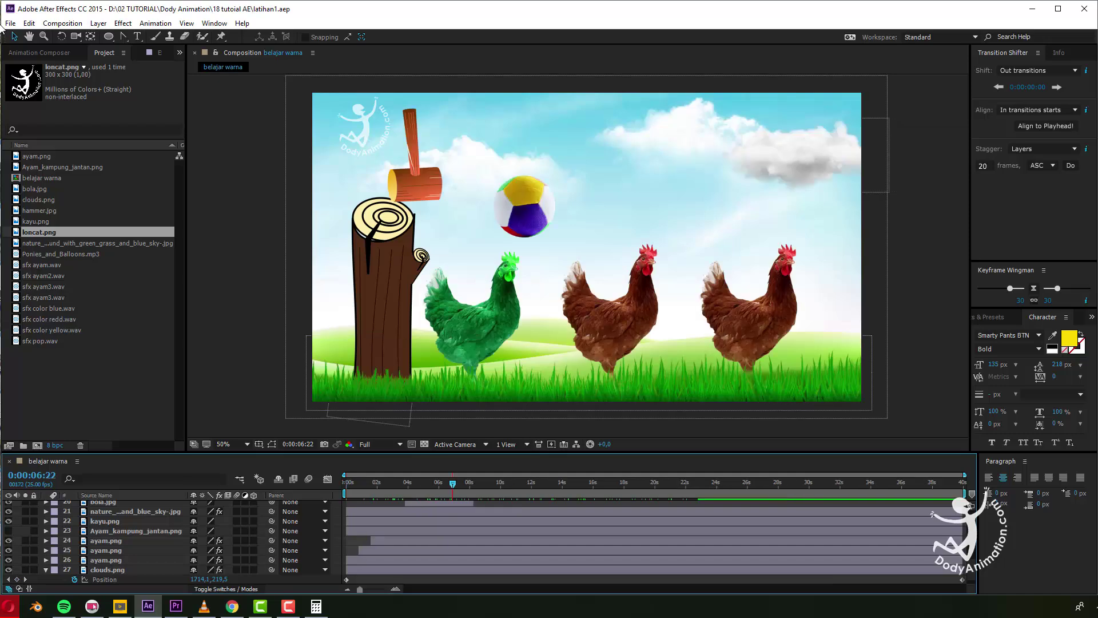
# Create a new, empty After Effects project.
pyautogui.click(10, 23)
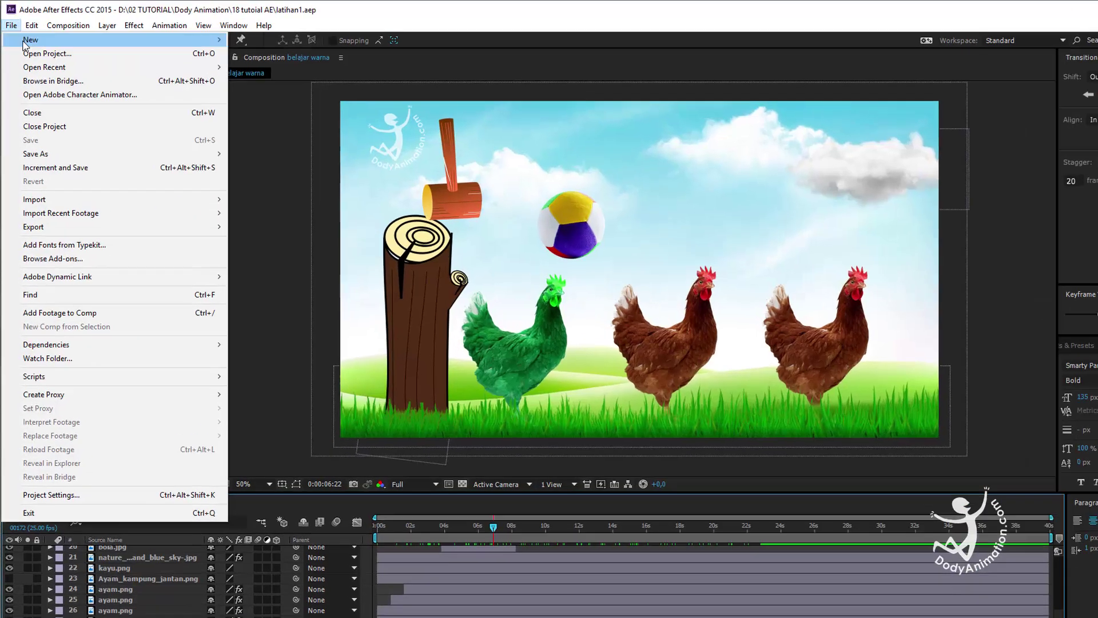
pyautogui.moveTo(57, 36)
pyautogui.click(372, 54)
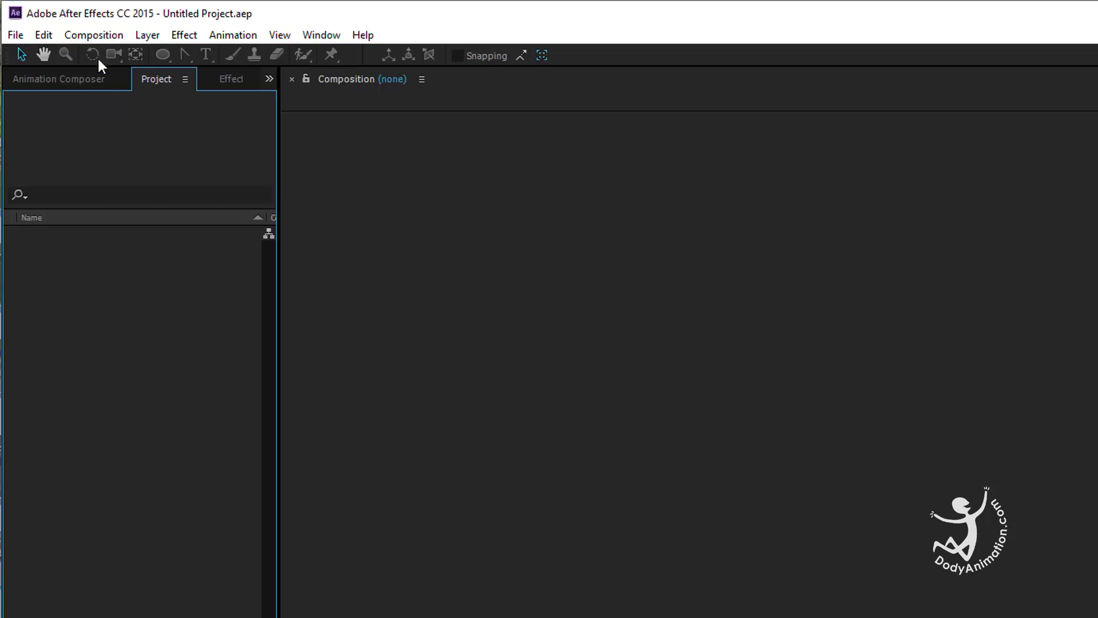
# Create a composition named color with the HDTV 1080 25 preset, 1920 x 1080 px, and a duration of 0:01:00:00.
pyautogui.click(81, 33)
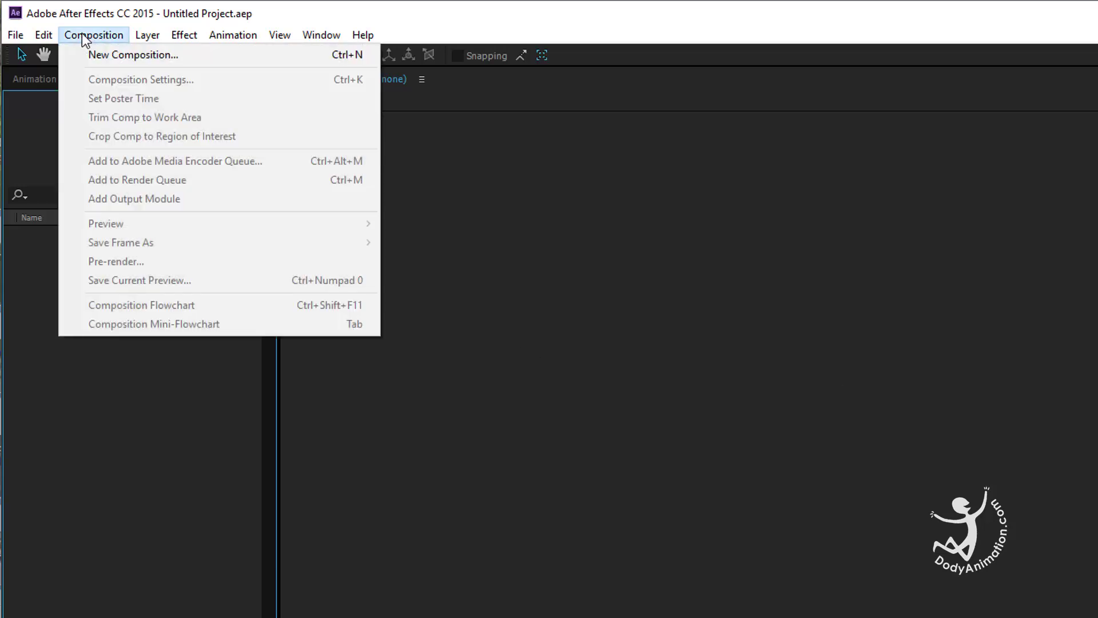
pyautogui.click(93, 56)
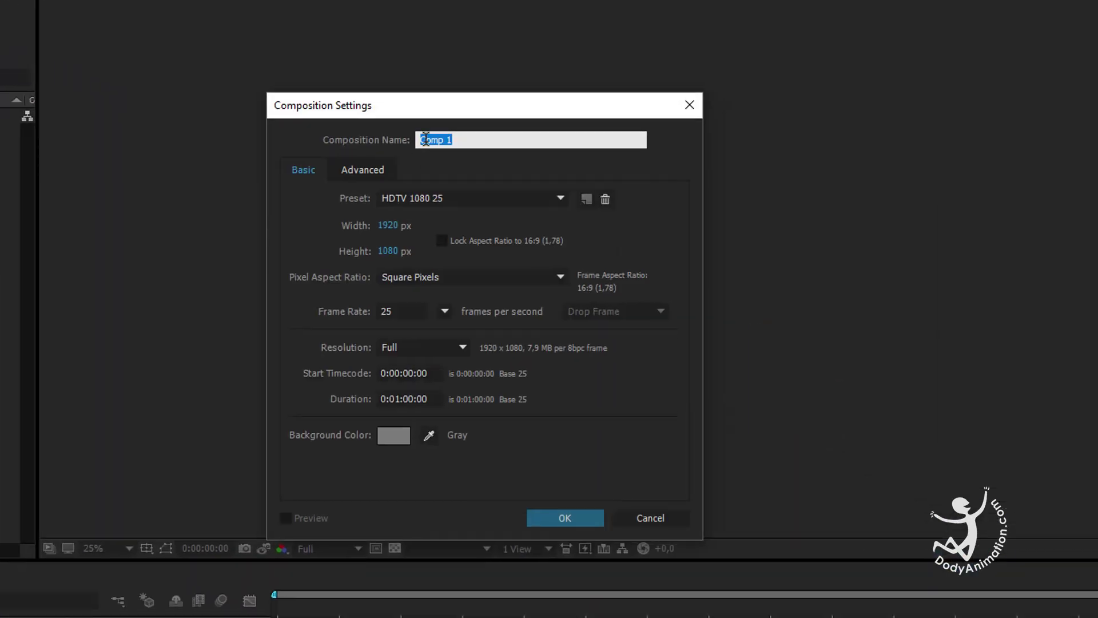
pyautogui.write('color')
pyautogui.click(401, 198)
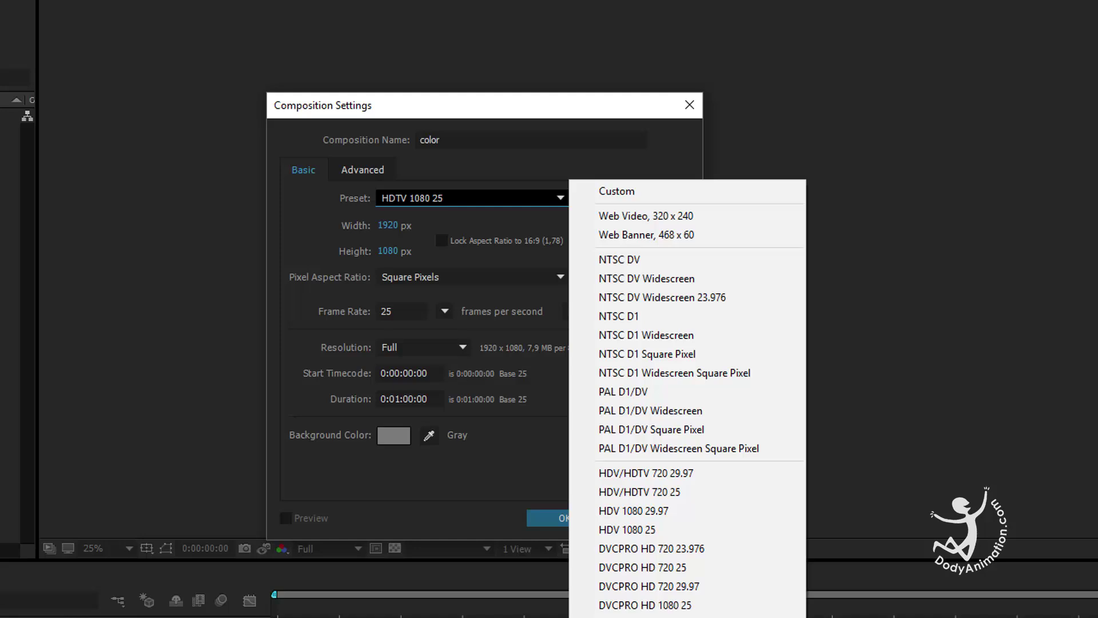
pyautogui.press('Escape')
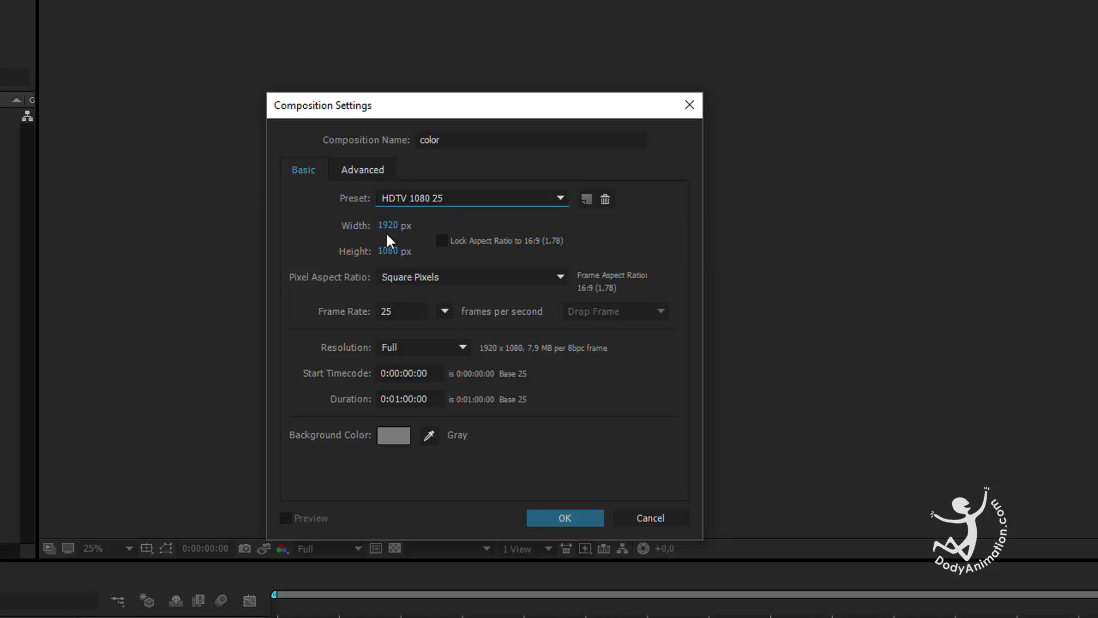
pyautogui.click(397, 399)
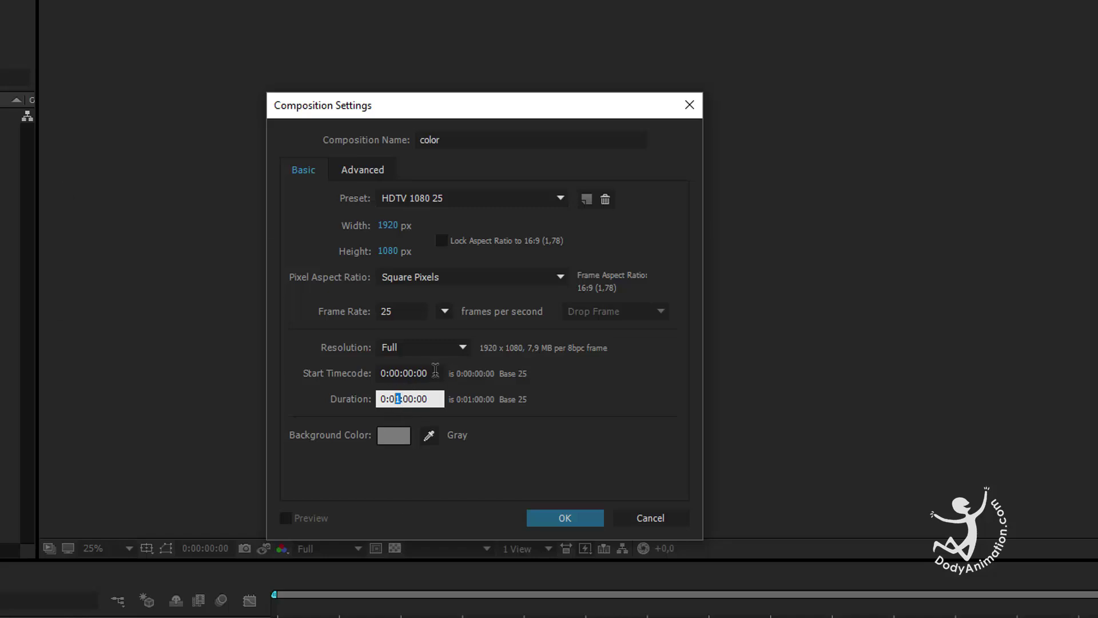
pyautogui.click(571, 518)
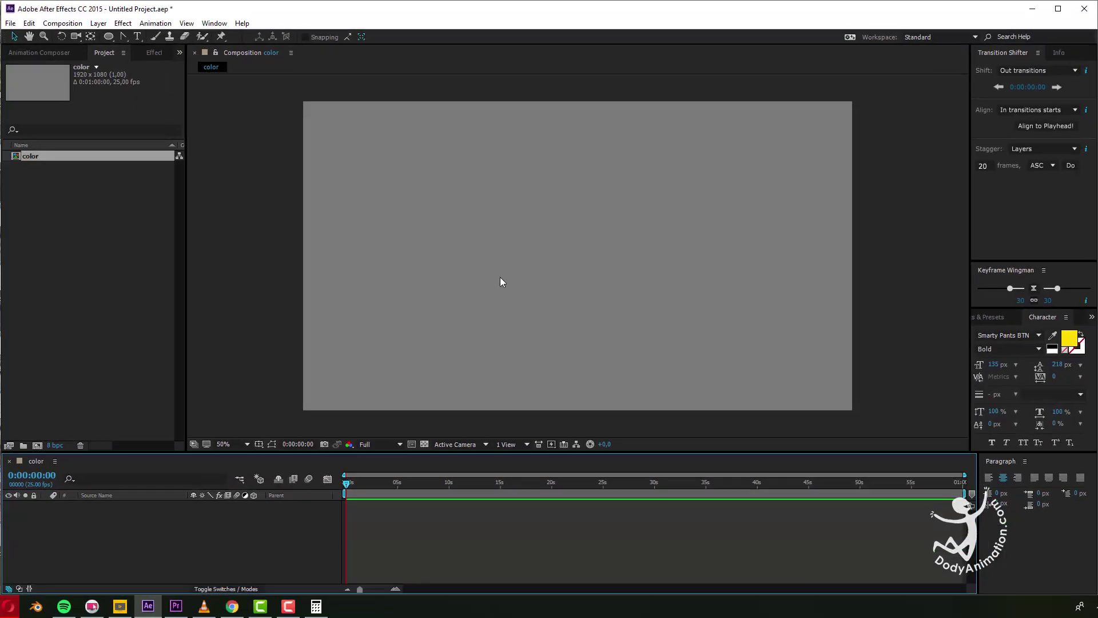
# Switch to Chrome and search Google Images for "landscape background" in a new tab.
pyautogui.click(231, 607)
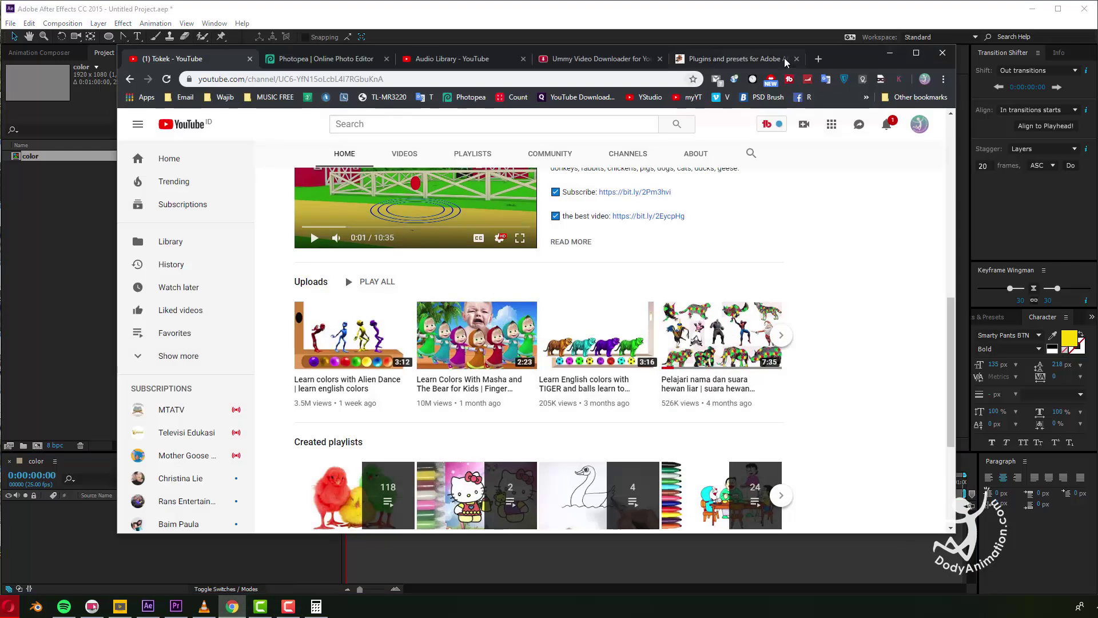
pyautogui.click(818, 58)
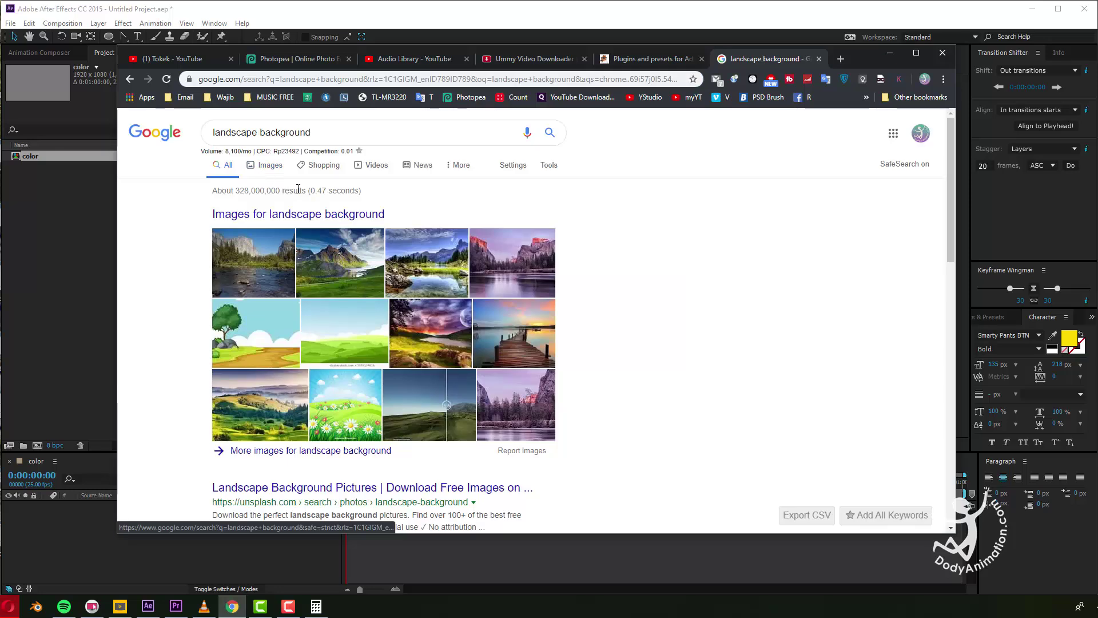
pyautogui.tripleClick(294, 132)
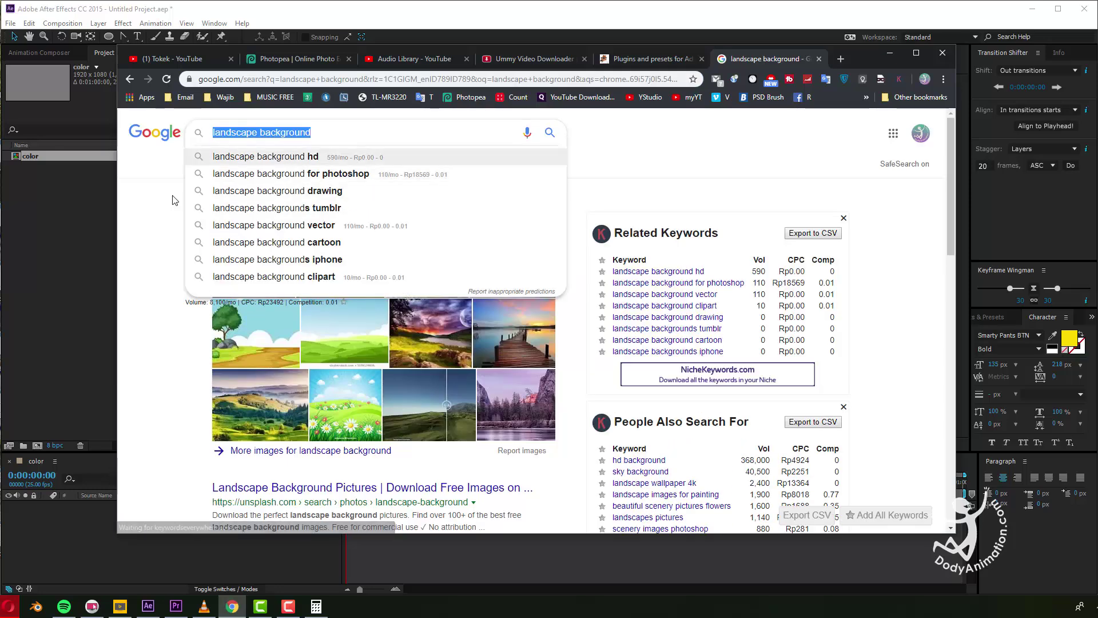
pyautogui.click(262, 165)
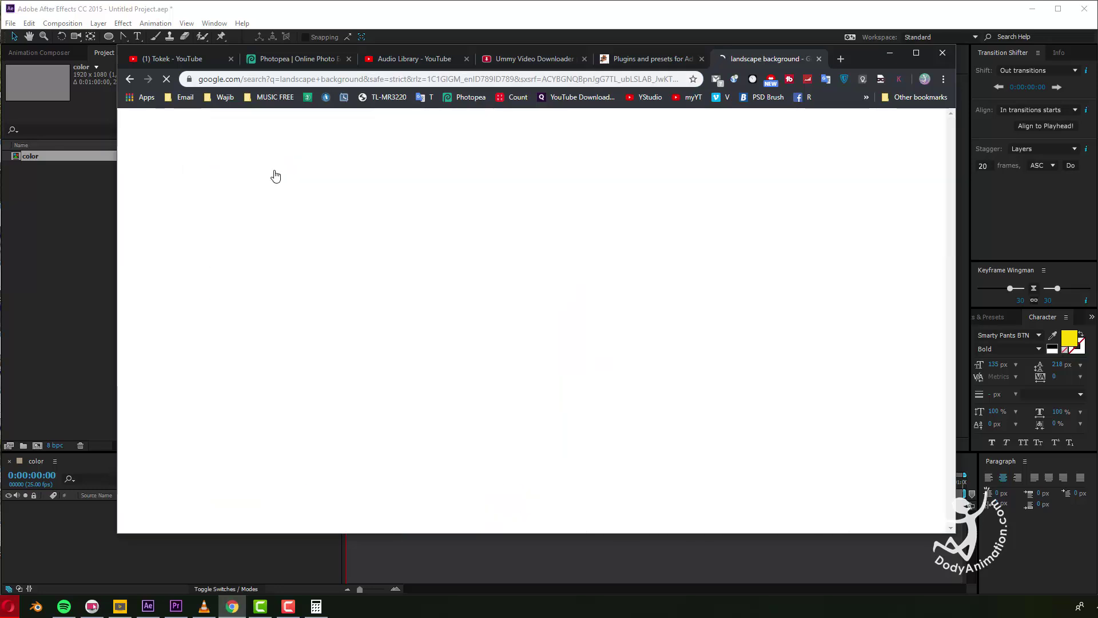
# Browse the landscape background image results and filter them to the Large size.
pyautogui.scroll(-5, 483, 394)
pyautogui.scroll(-3, 483, 394)
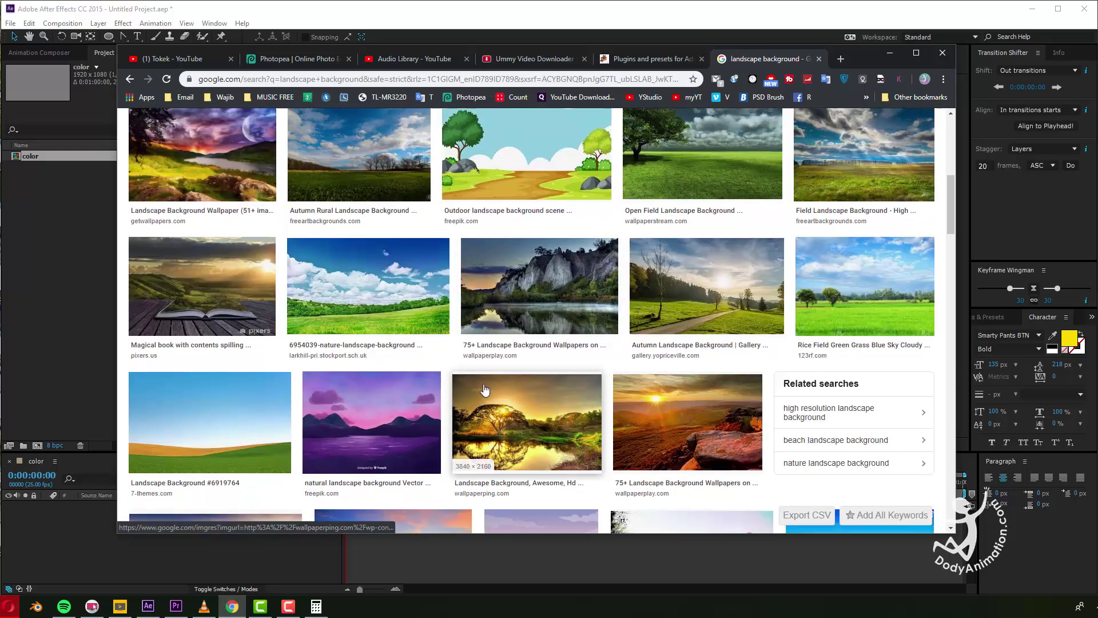
pyautogui.scroll(10, 483, 394)
pyautogui.click(550, 166)
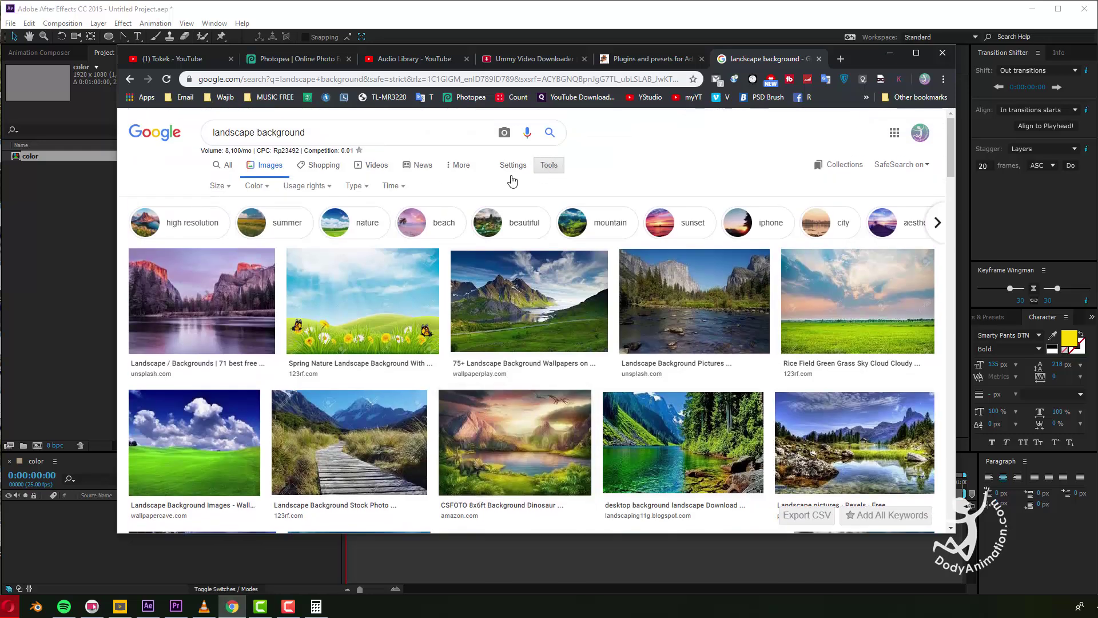
pyautogui.click(224, 184)
pyautogui.click(221, 221)
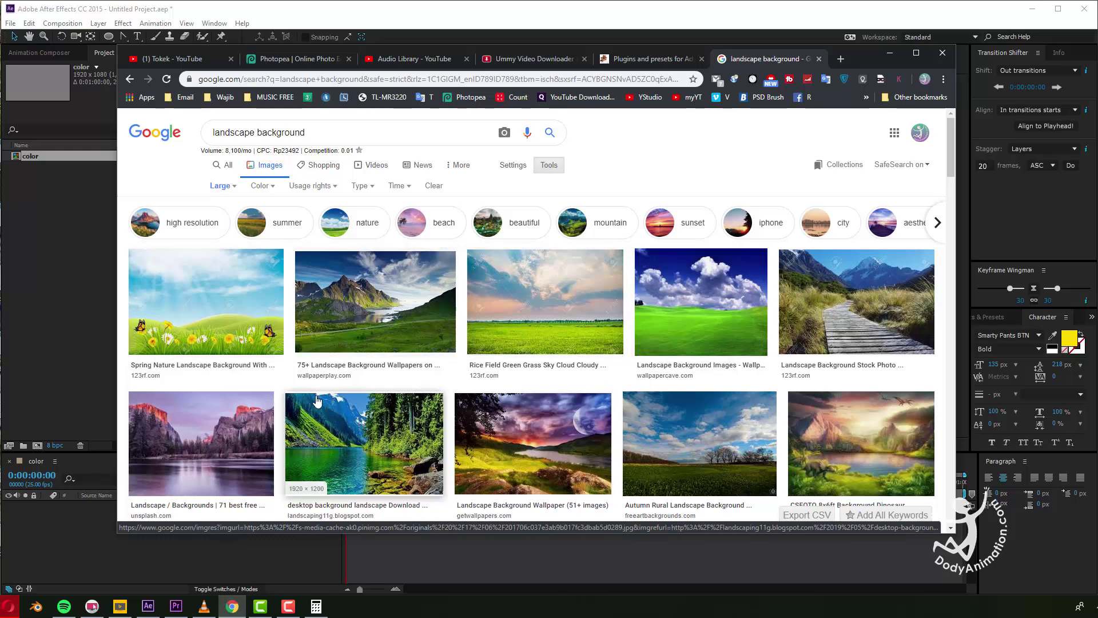
# Preview the spring nature and open field landscape images, and return to After Effects.
pyautogui.click(256, 311)
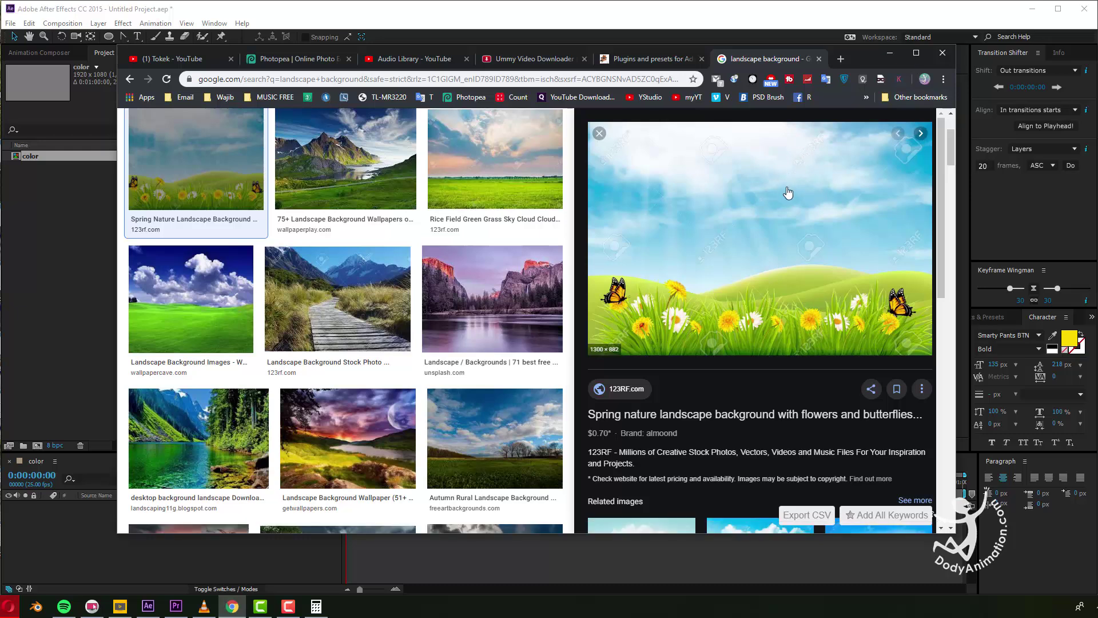
pyautogui.scroll(-3, 352, 418)
pyautogui.click(353, 419)
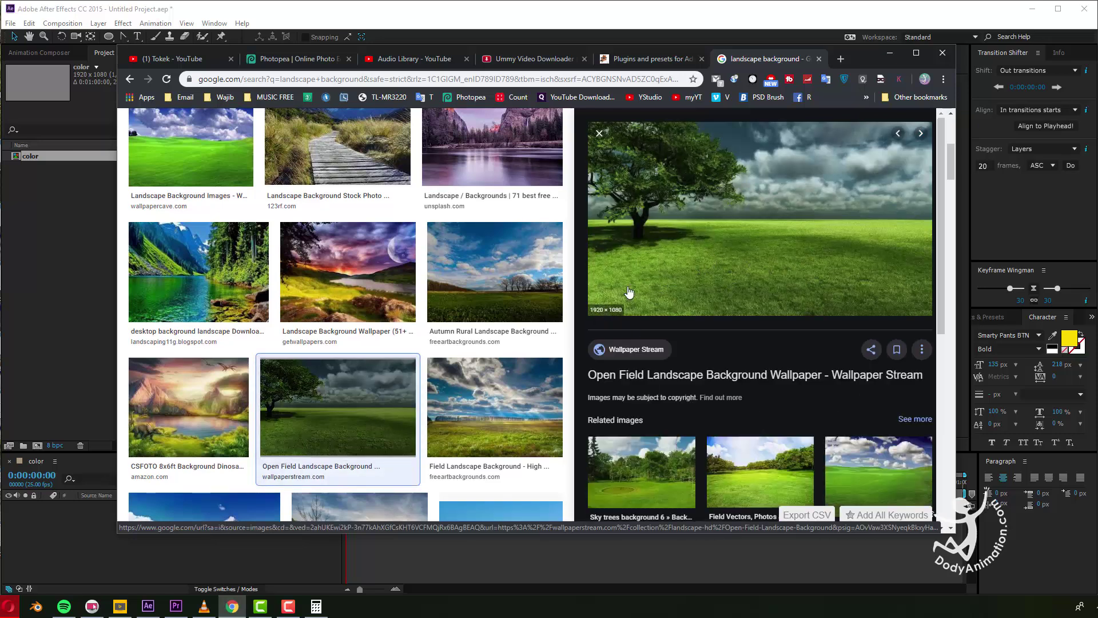
pyautogui.click(890, 53)
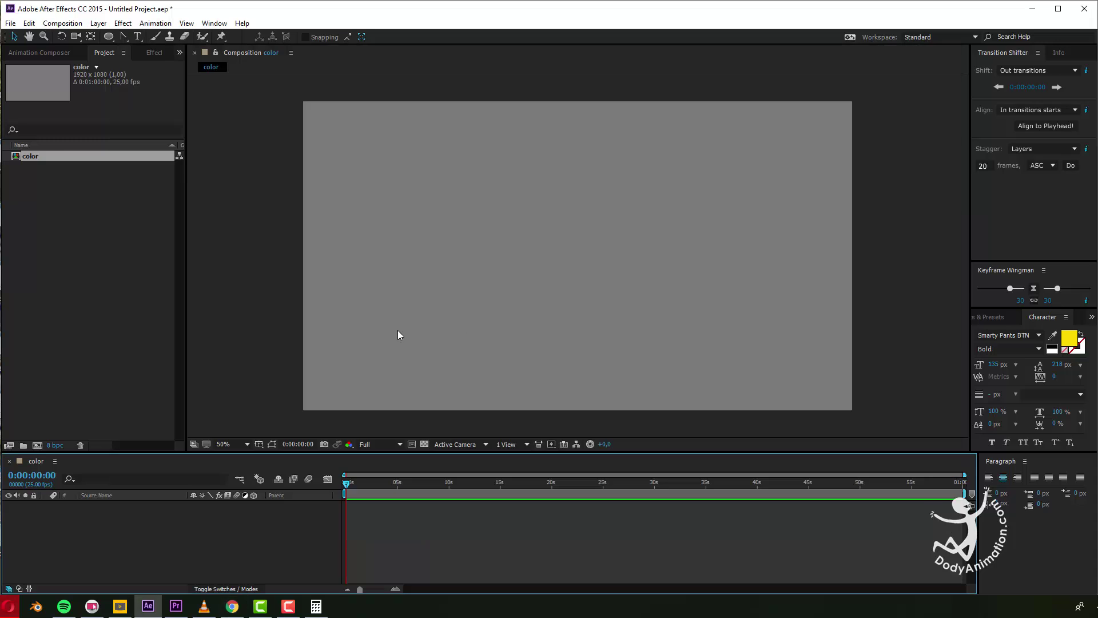
pyautogui.doubleClick(78, 237)
pyautogui.click(717, 415)
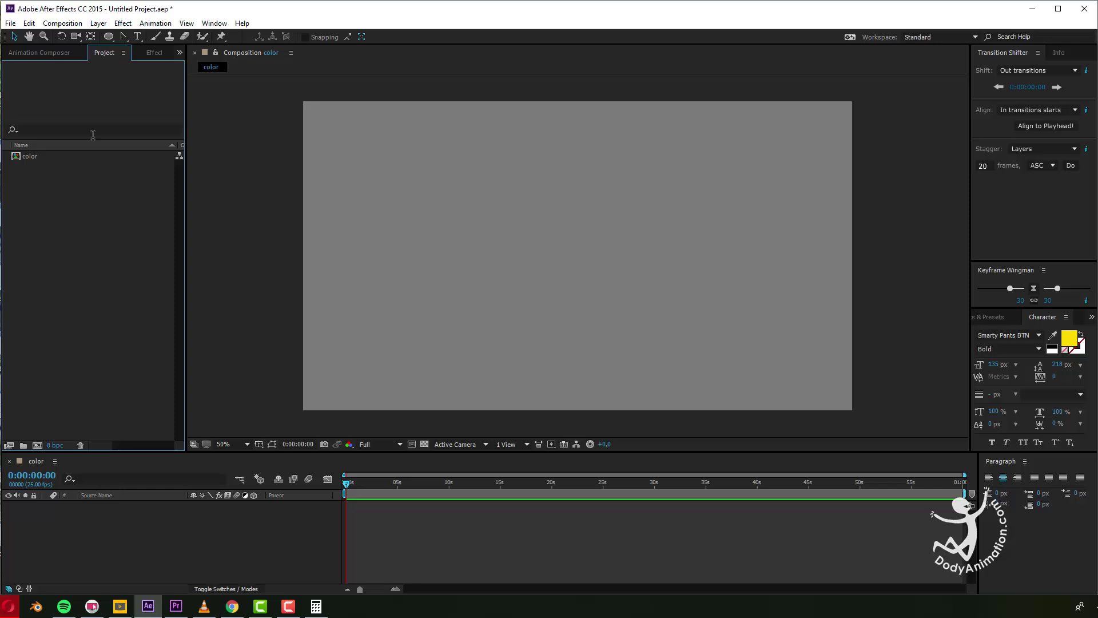
pyautogui.doubleClick(97, 198)
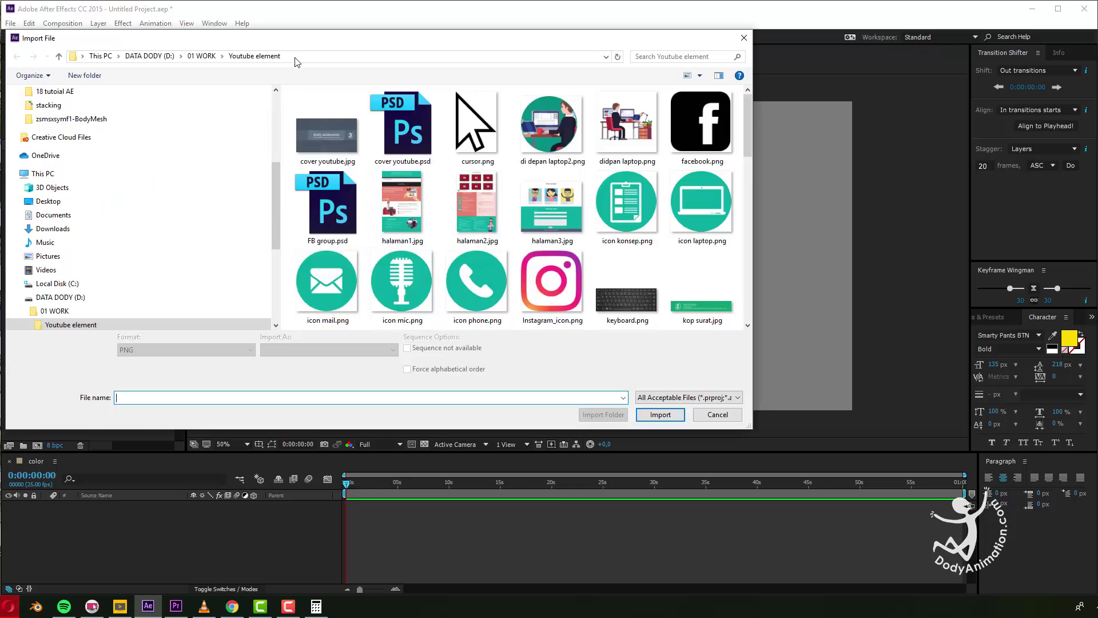
pyautogui.press('Escape')
# Import nature_background_with_green_grass_and_blue_sky-.jpg from the 18 tutoial AE folder into the project.
pyautogui.rightClick(85, 248)
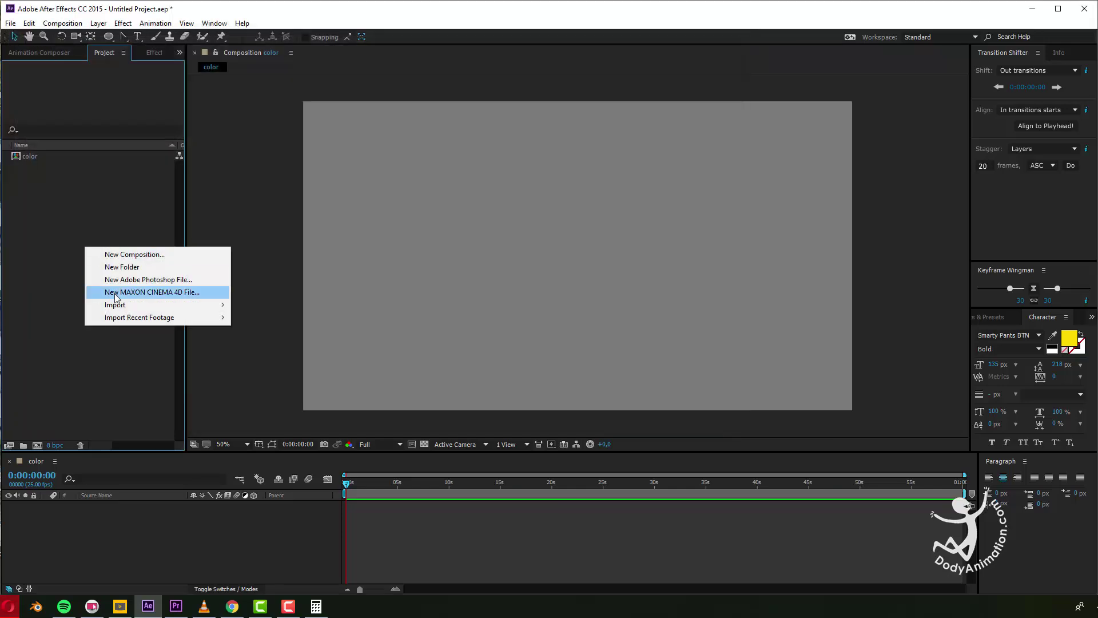
pyautogui.moveTo(189, 305)
pyautogui.click(267, 305)
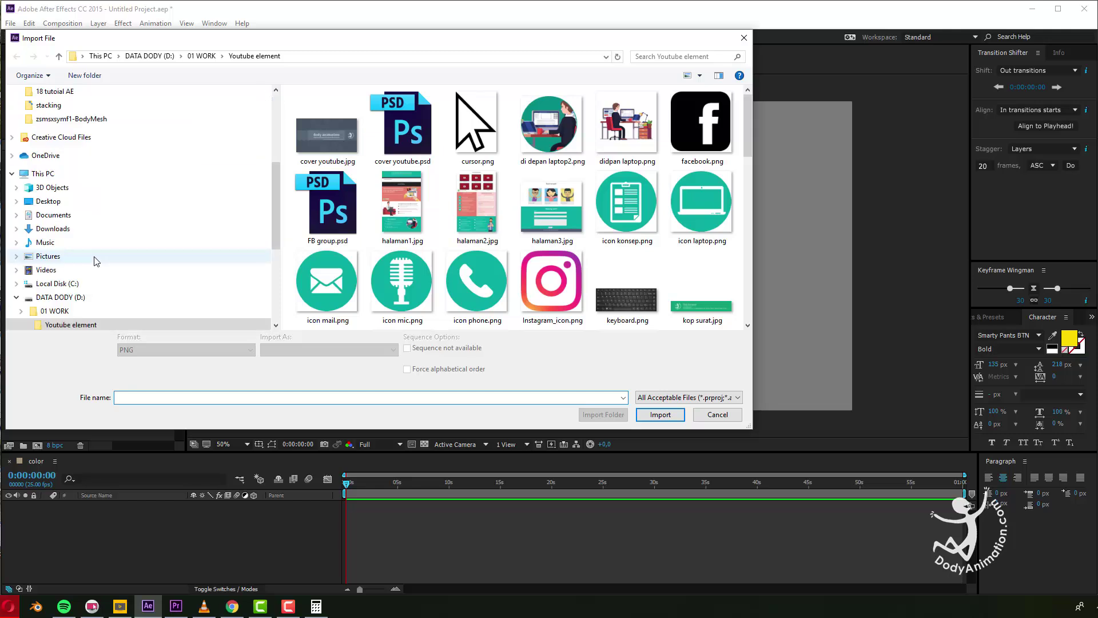
pyautogui.scroll(5, 119, 187)
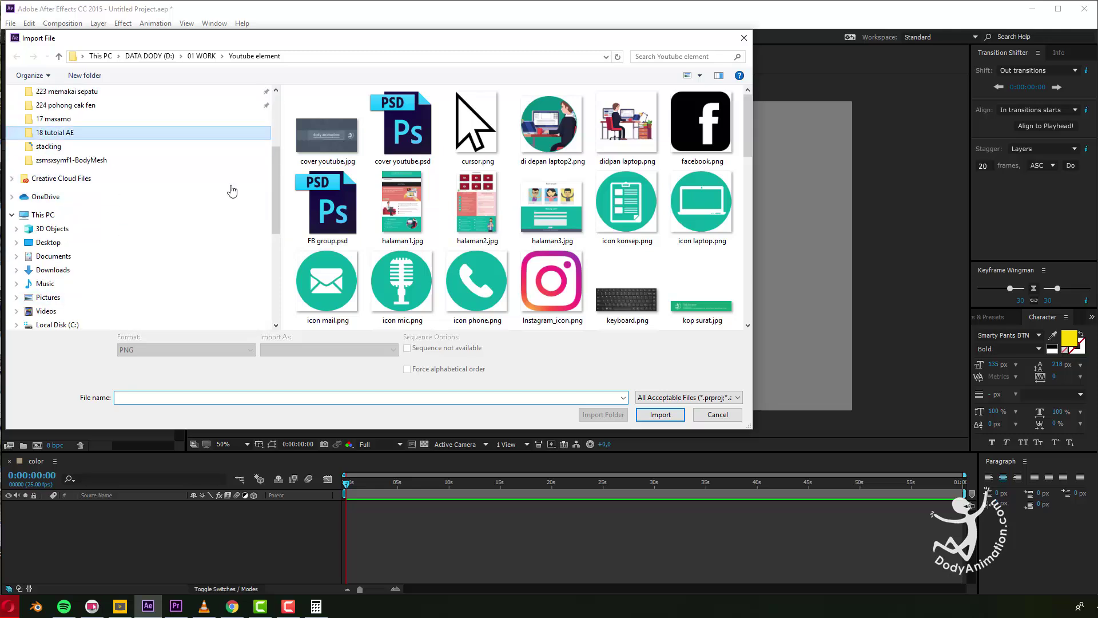
pyautogui.click(63, 133)
pyautogui.scroll(4, 464, 230)
pyautogui.click(641, 200)
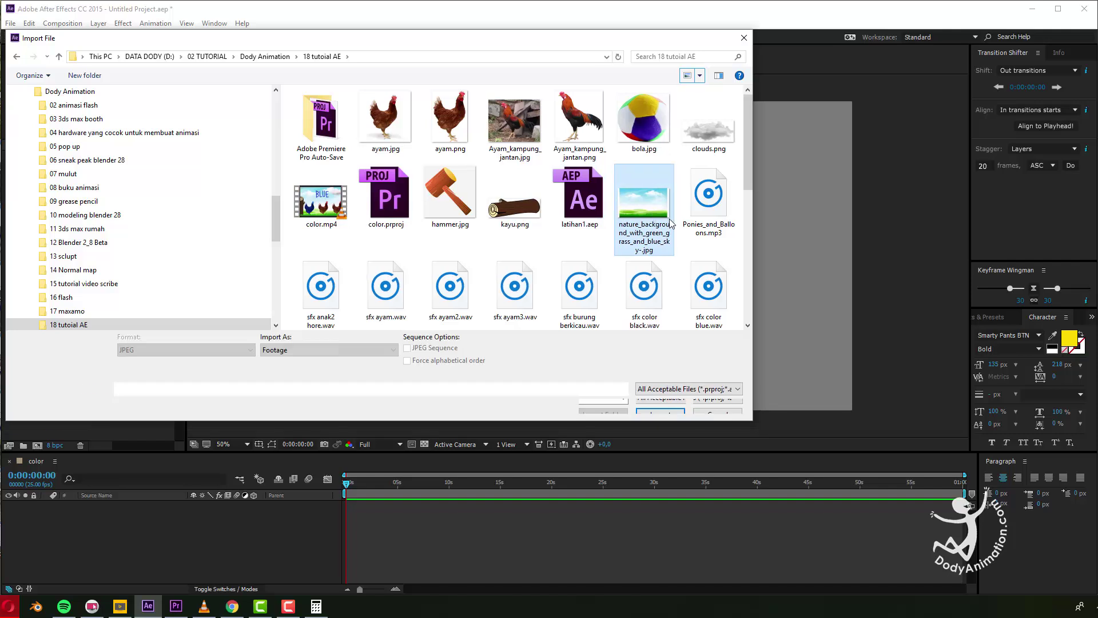
pyautogui.click(660, 405)
# Place the nature background image in the center of the color composition and scale it up to cover the whole frame.
pyautogui.moveTo(32, 167); pyautogui.dragTo(575, 257)
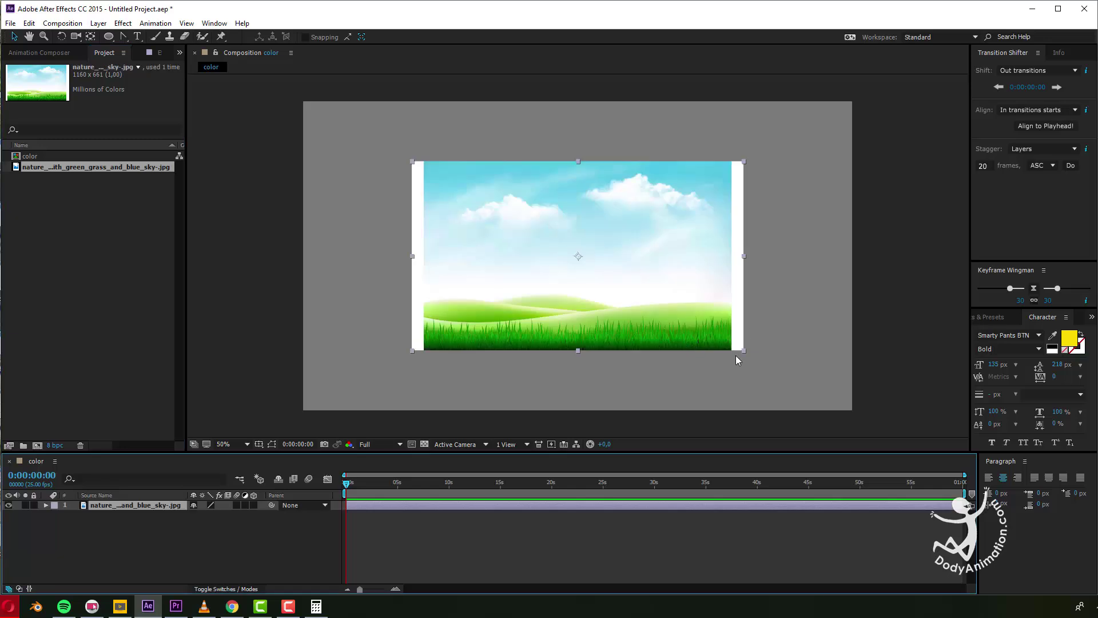
pyautogui.moveTo(744, 351); pyautogui.dragTo(876, 421)
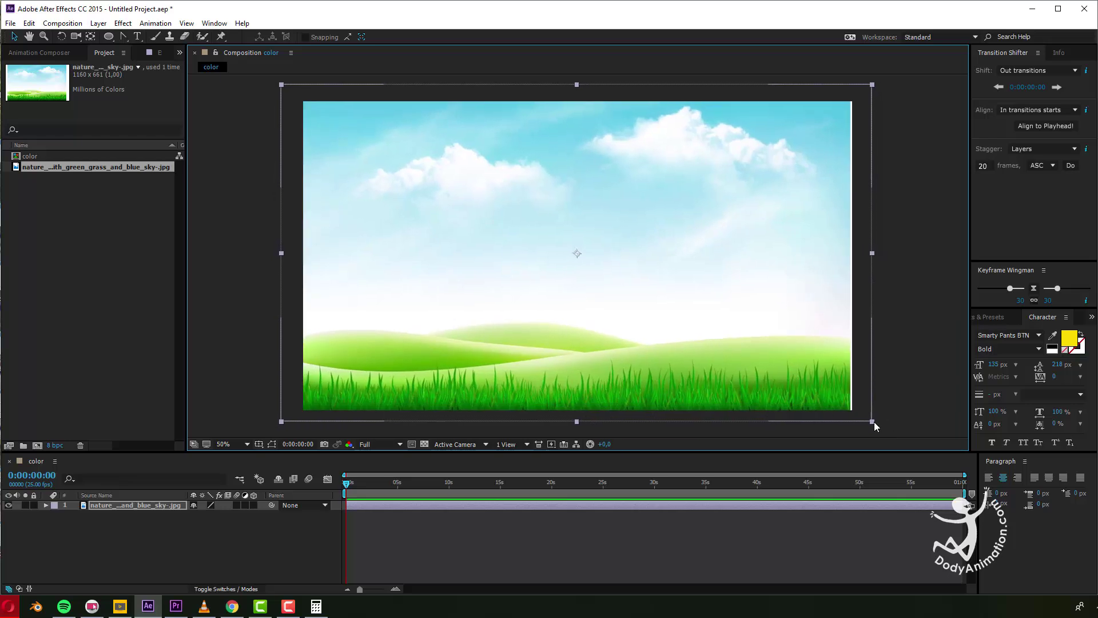
pyautogui.moveTo(876, 421); pyautogui.dragTo(879, 425)
pyautogui.click(100, 350)
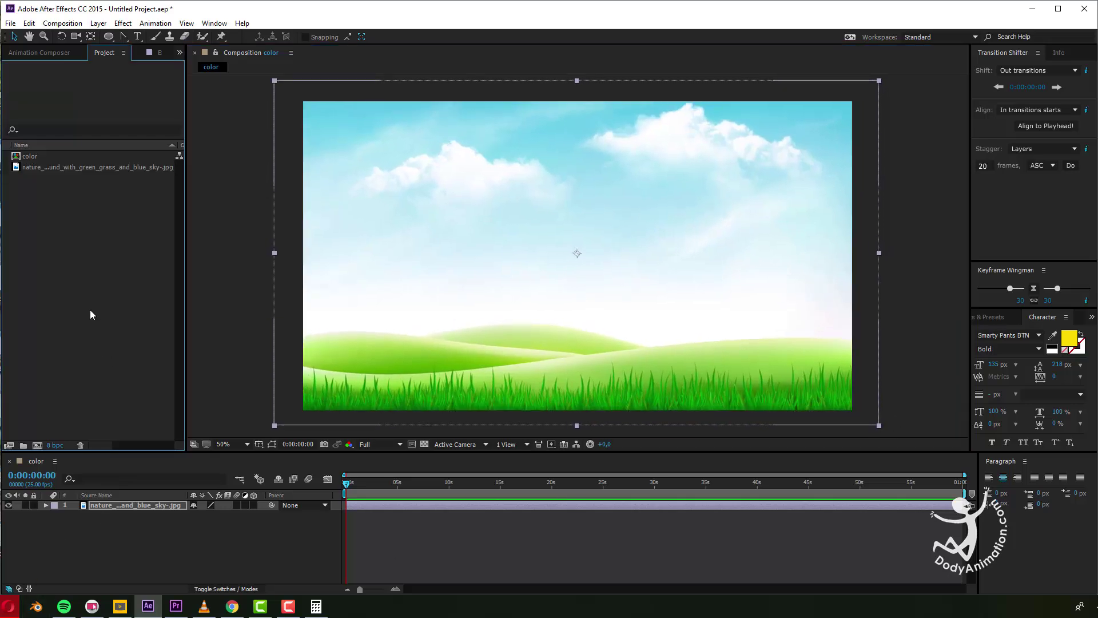
# Switch to Photopea in Chrome and close the open ayam.psd document.
pyautogui.click(232, 607)
pyautogui.tripleClick(262, 140)
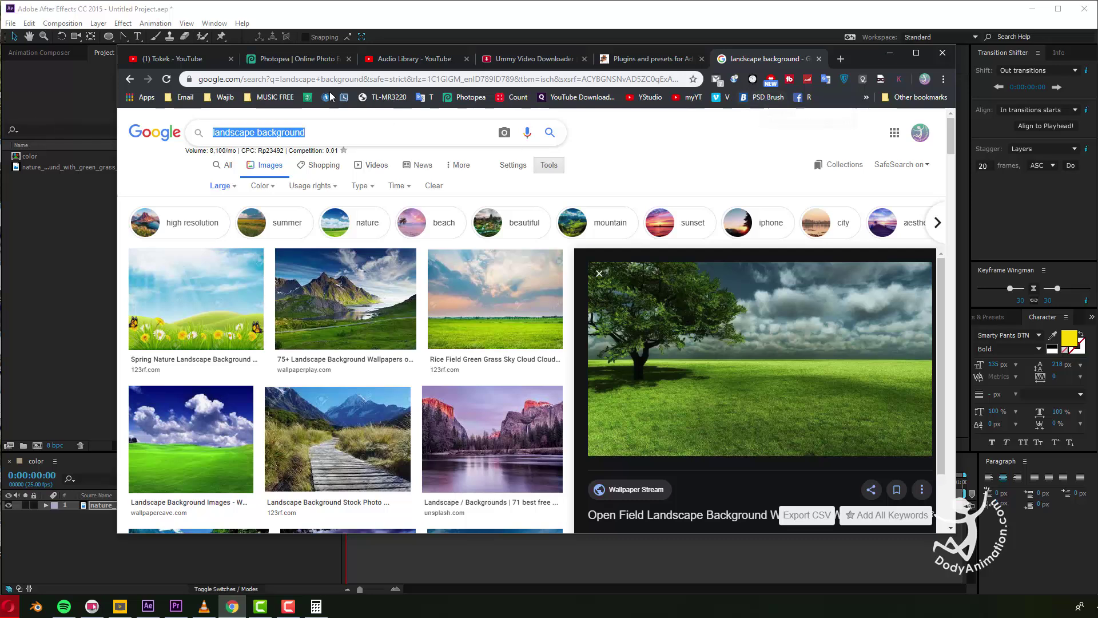
pyautogui.click(295, 58)
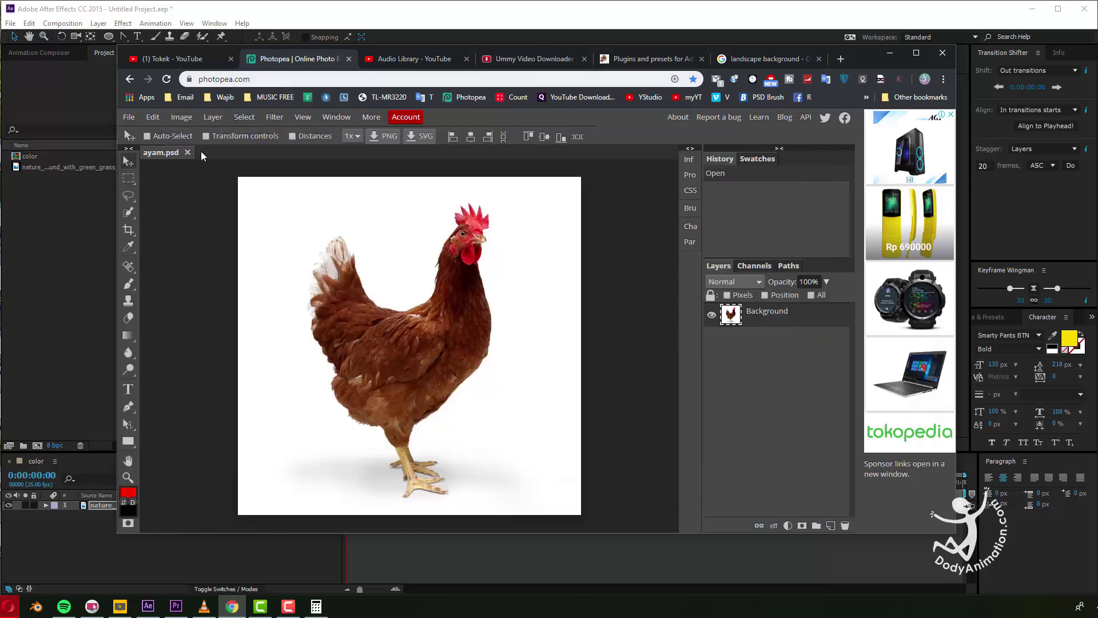
pyautogui.click(188, 152)
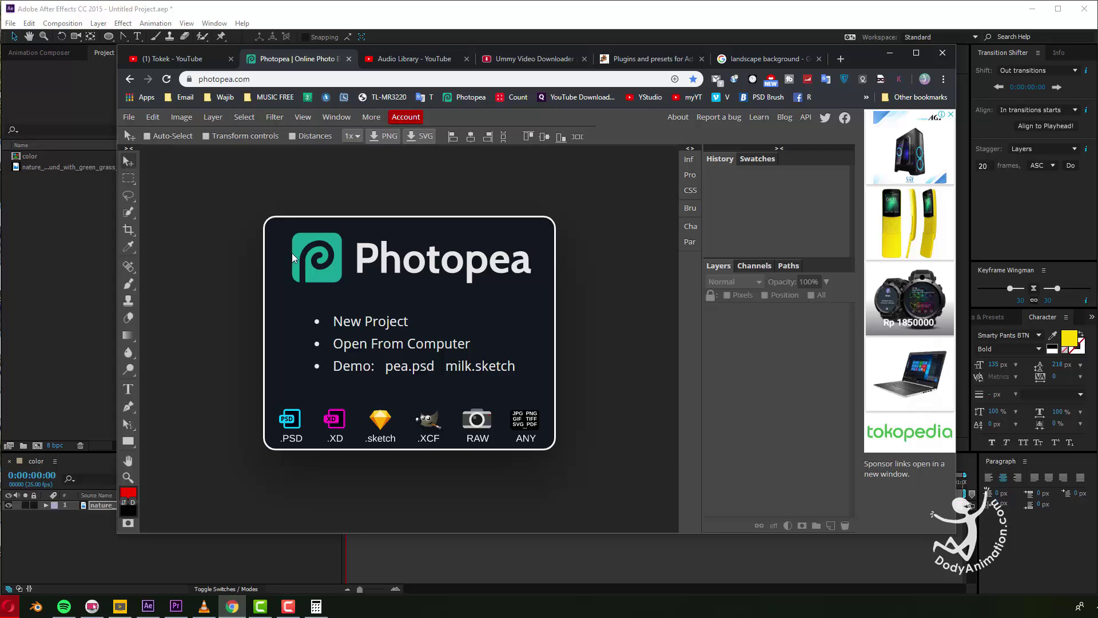
# Enlarge the browser window to fill the screen and open ayam.jpg from the computer in Photopea.
pyautogui.moveTo(542, 47); pyautogui.dragTo(426, 2)
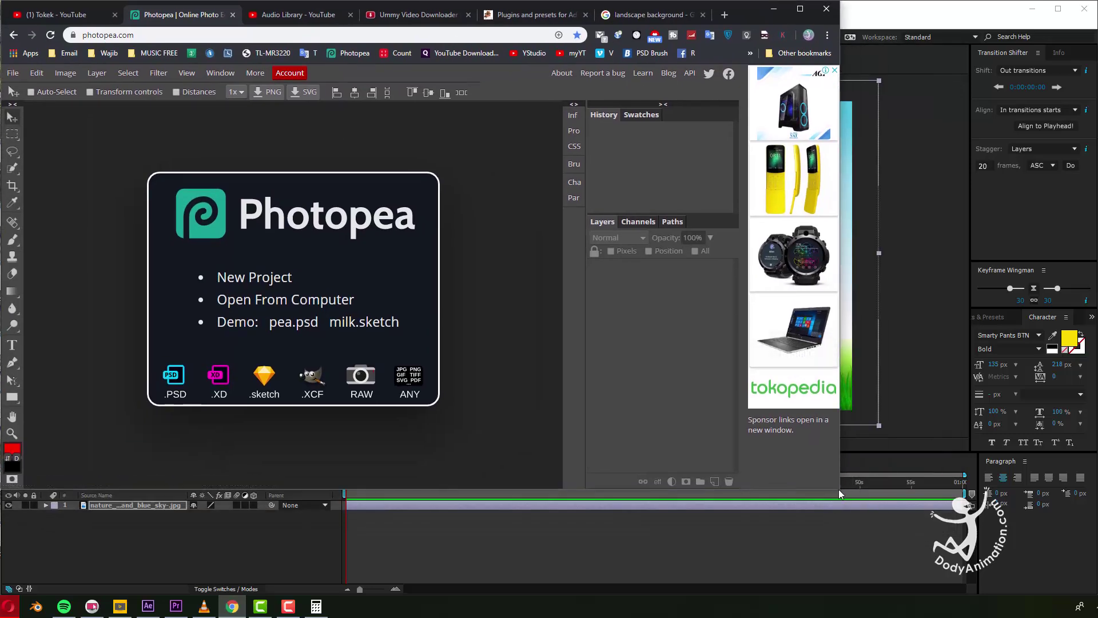
pyautogui.moveTo(841, 492); pyautogui.dragTo(1092, 595)
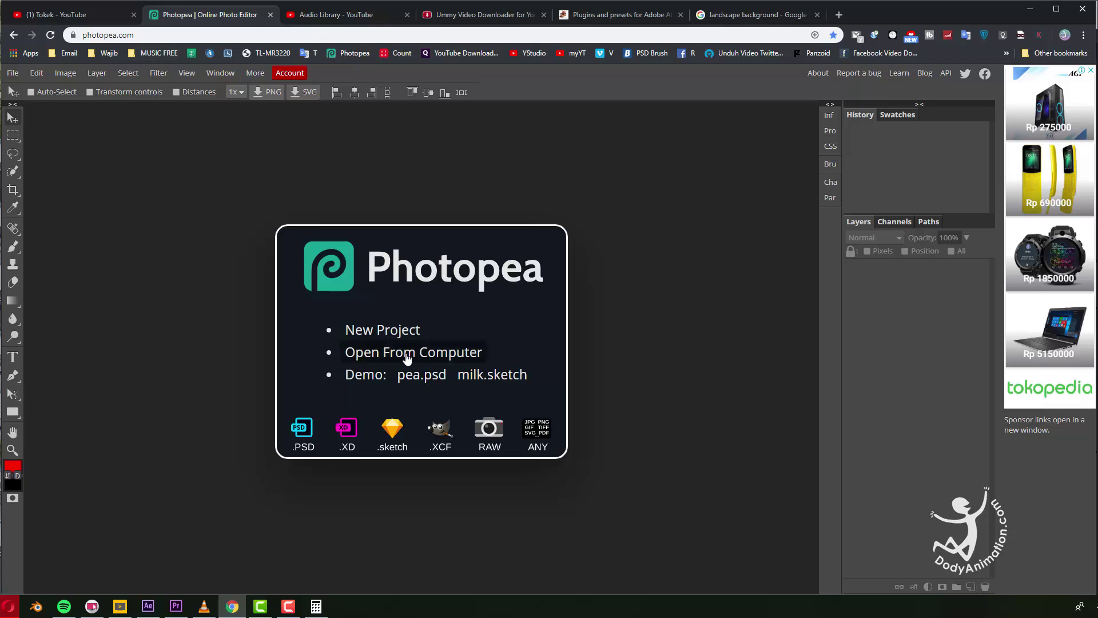
pyautogui.click(428, 352)
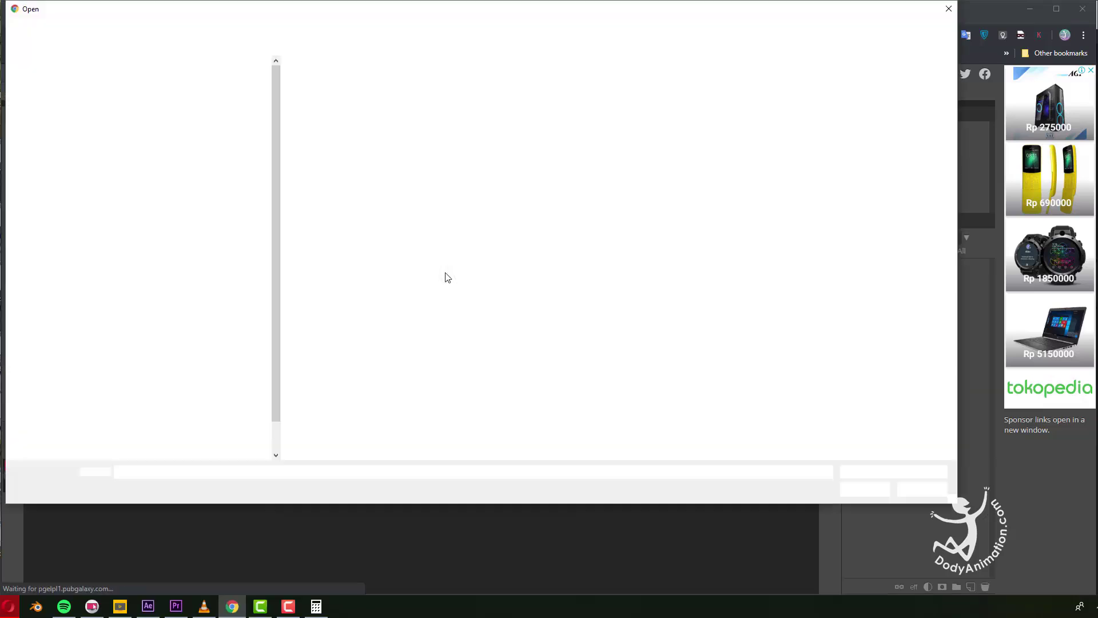
pyautogui.click(382, 123)
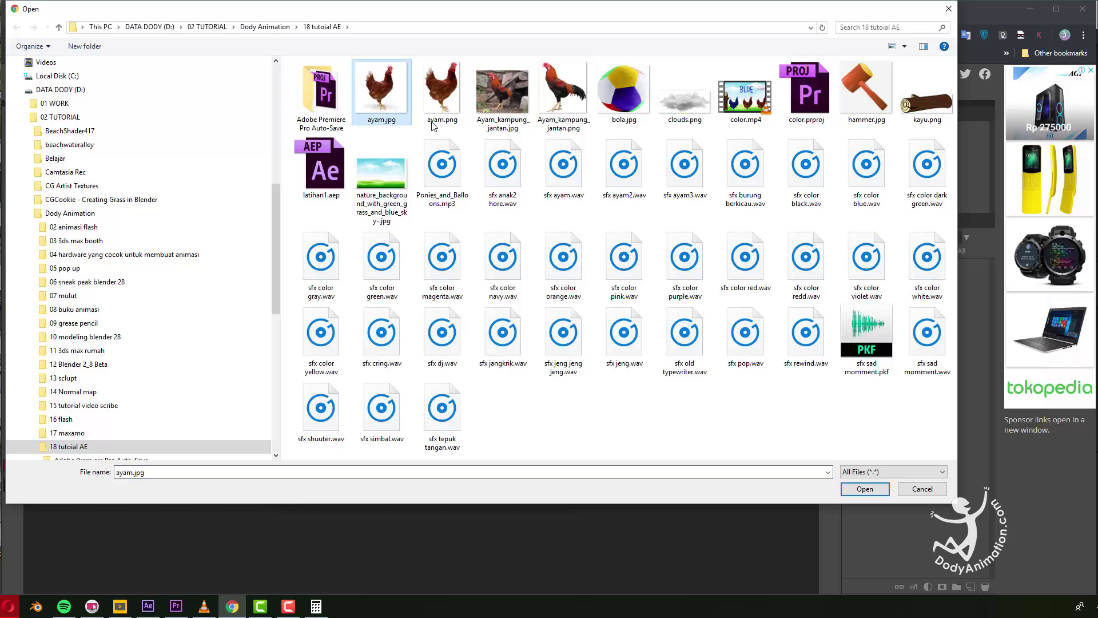
pyautogui.click(865, 489)
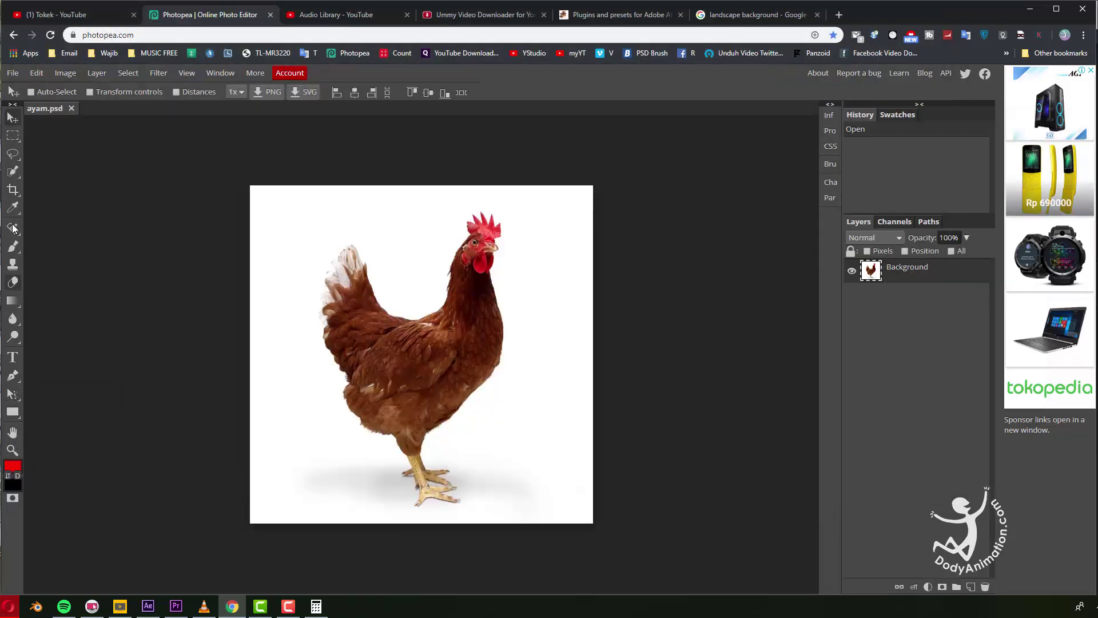
# Lasso areas of the white background in front of the chicken's neck and breast and delete them to transparency.
pyautogui.click(12, 155)
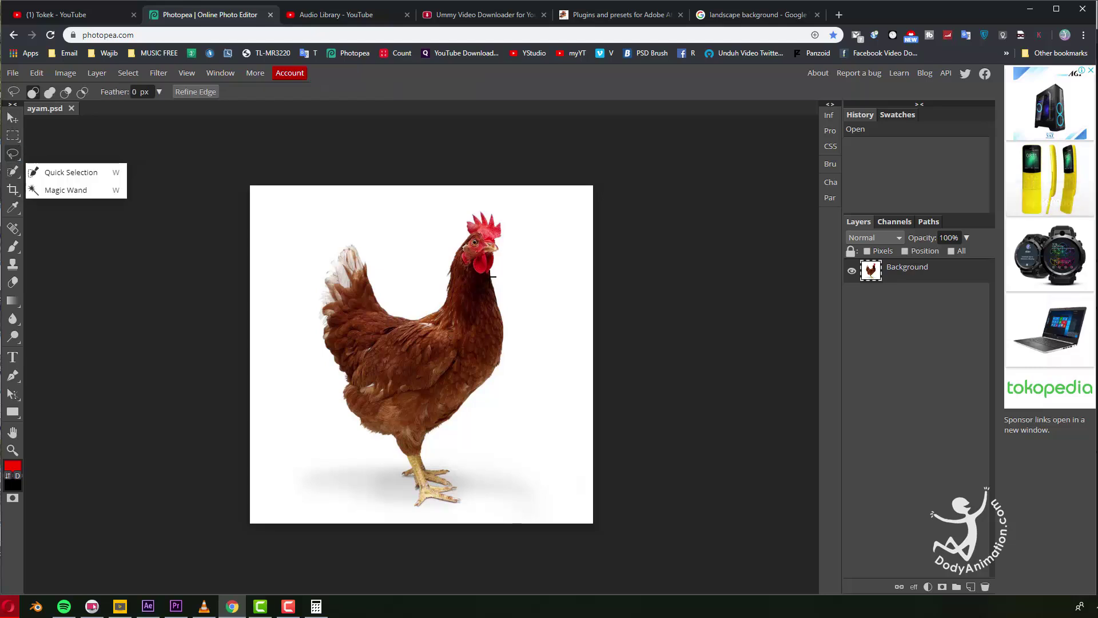
pyautogui.moveTo(498, 311)
pyautogui.mouseDown()
pyautogui.moveTo(602, 344)
pyautogui.moveTo(569, 241)
pyautogui.moveTo(499, 270)
pyautogui.mouseUp()
pyautogui.press('Delete')
pyautogui.hotkey('ctrl', 'd')
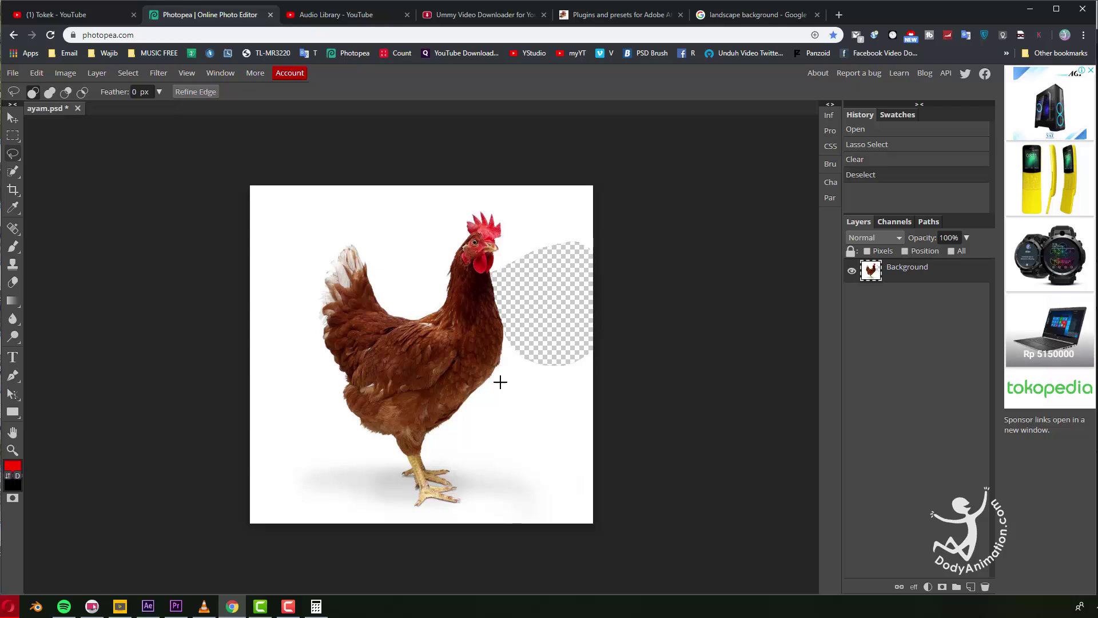
pyautogui.moveTo(462, 416)
pyautogui.mouseDown()
pyautogui.moveTo(595, 478)
pyautogui.moveTo(592, 340)
pyautogui.moveTo(509, 378)
pyautogui.mouseUp()
pyautogui.press('Delete')
pyautogui.press('Delete')
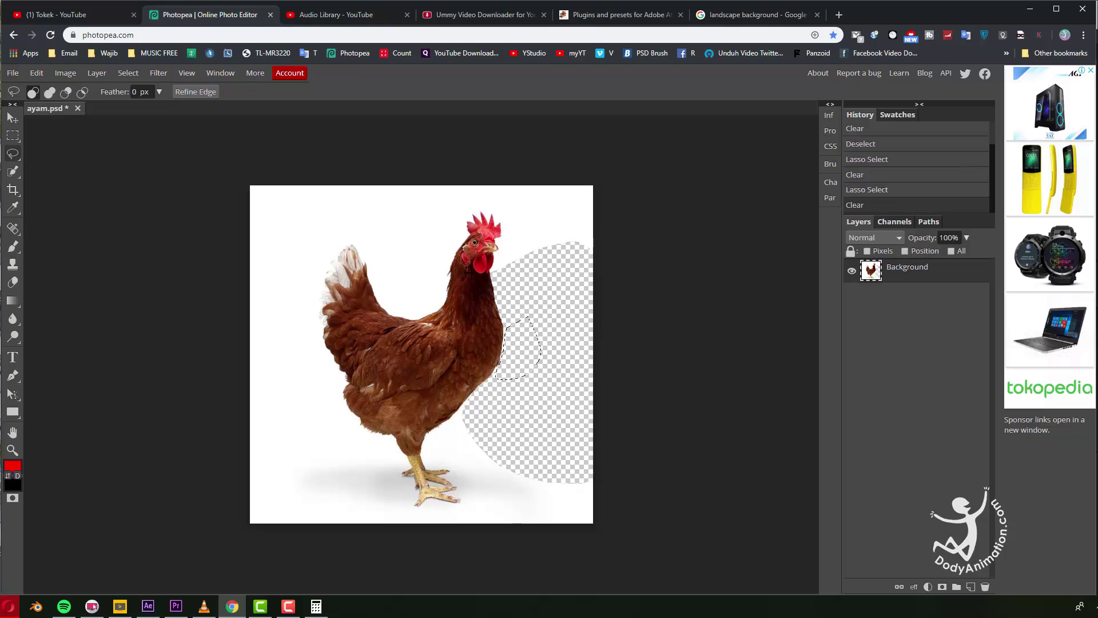
# View the save and export options for the chicken image and clear the active selection.
pyautogui.click(12, 72)
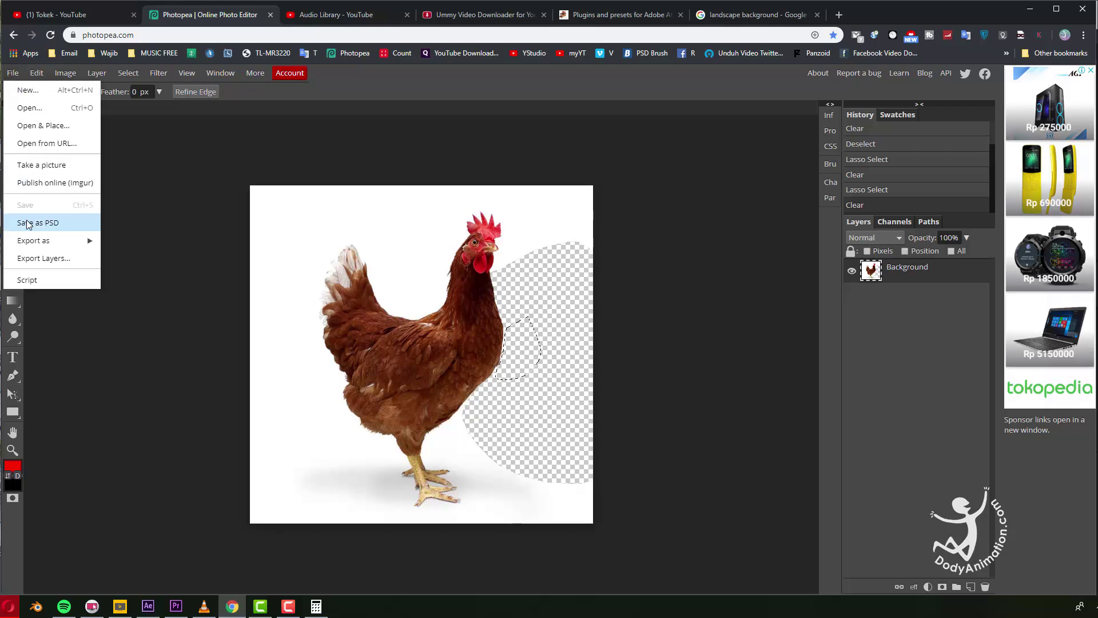
pyautogui.moveTo(31, 243)
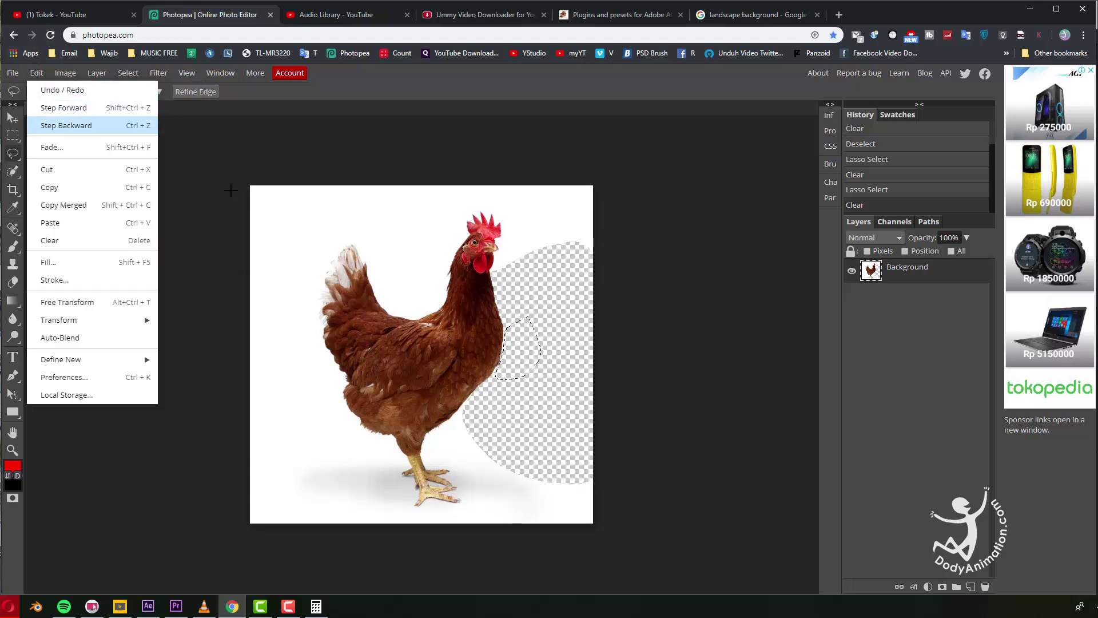
pyautogui.hotkey('ctrl', 'd')
# Open the transparent ayam.png from the computer and view the formats it can be exported as.
pyautogui.click(13, 73)
pyautogui.click(26, 108)
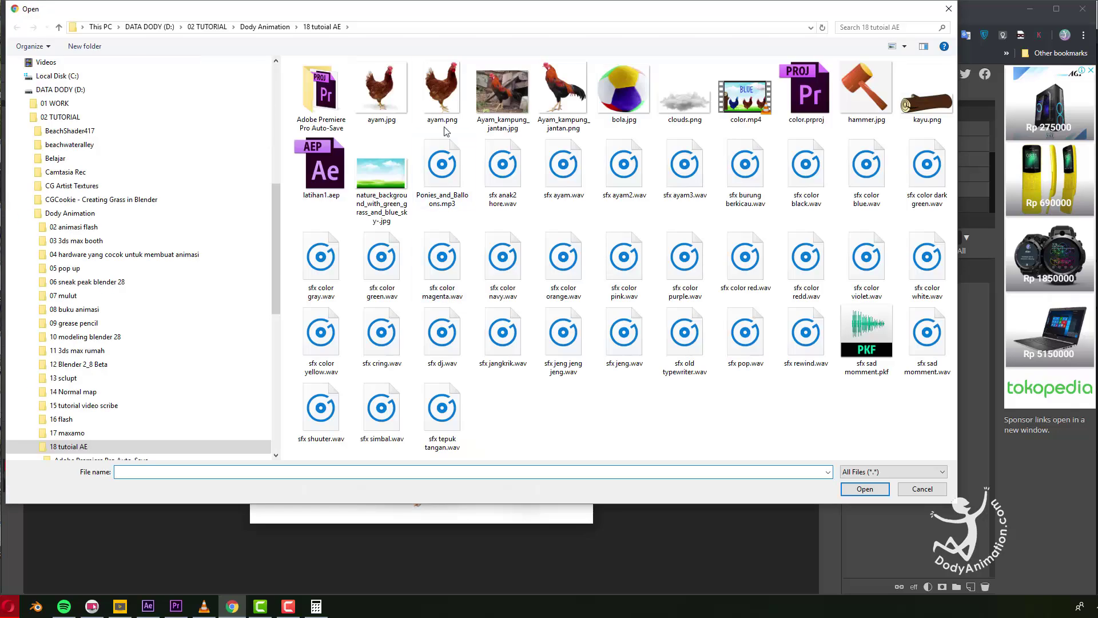
pyautogui.doubleClick(442, 97)
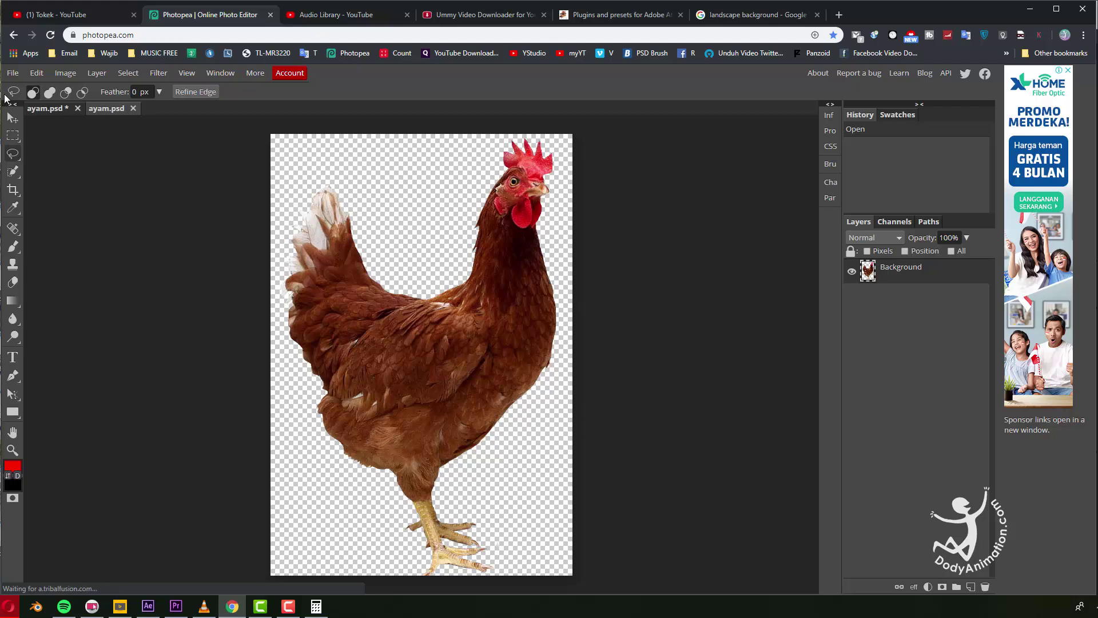
pyautogui.click(13, 72)
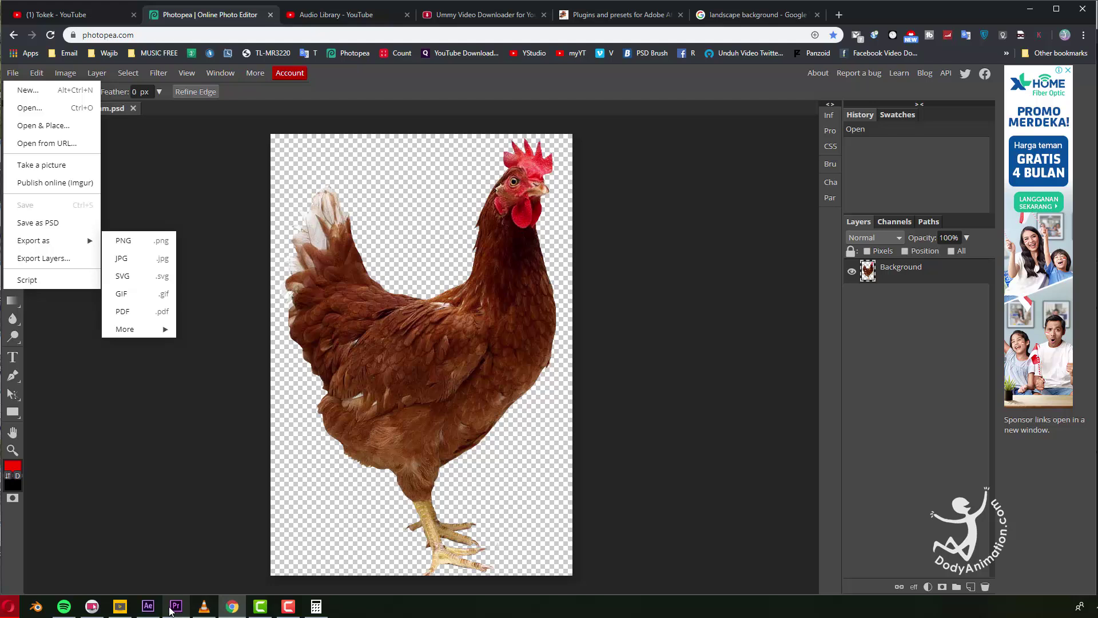
# Switch back to After Effects and import ayam.png into the project.
pyautogui.click(150, 608)
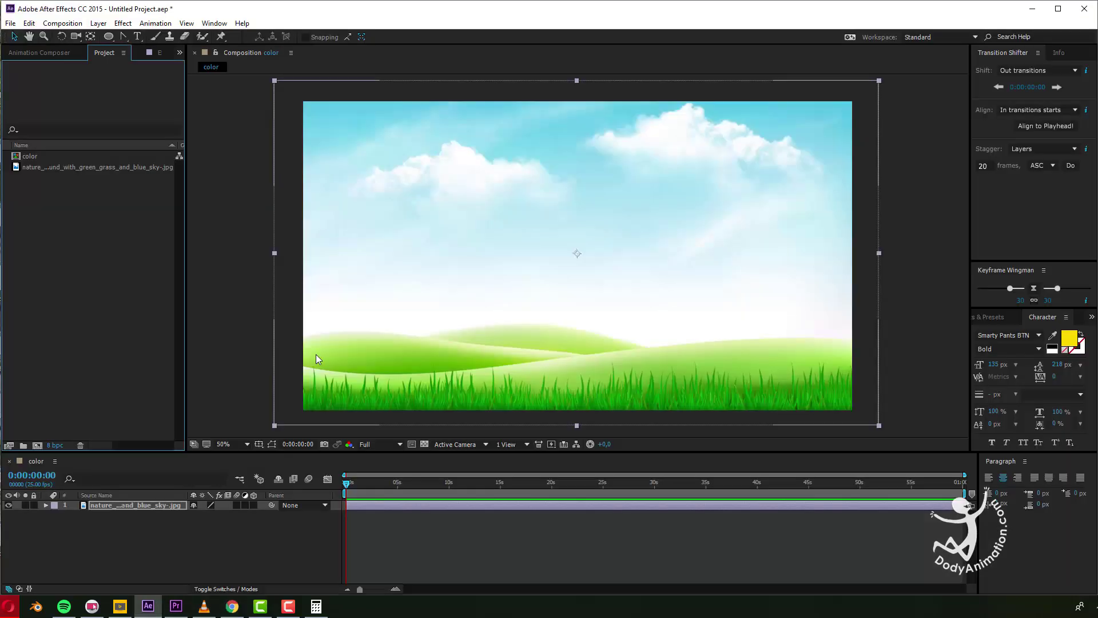
pyautogui.rightClick(39, 242)
pyautogui.click(33, 223)
pyautogui.rightClick(34, 227)
pyautogui.moveTo(57, 282)
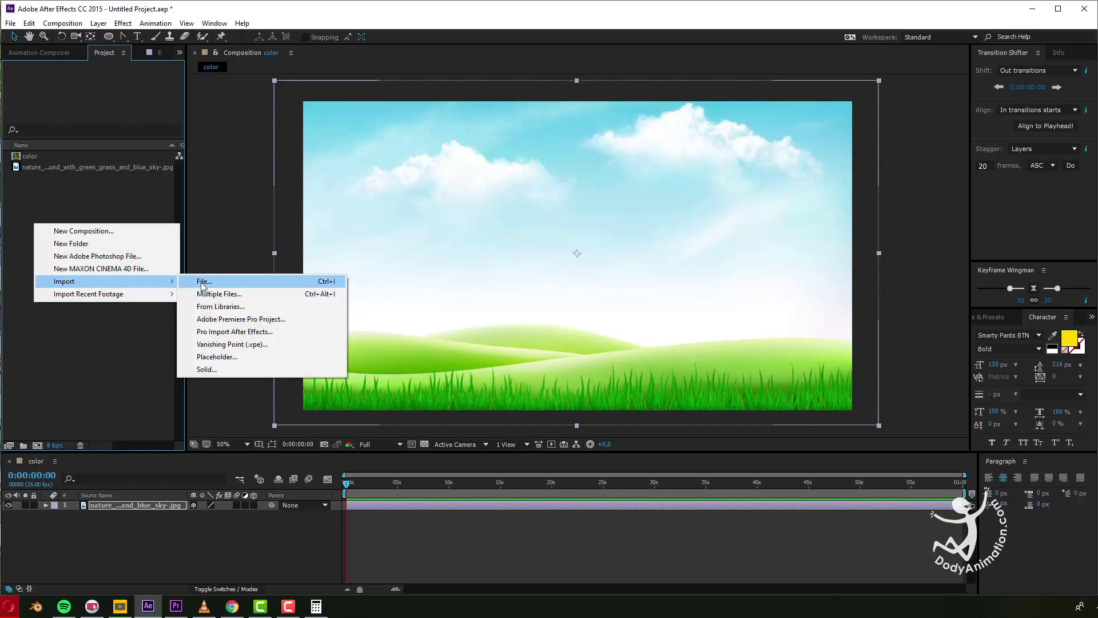
pyautogui.click(229, 281)
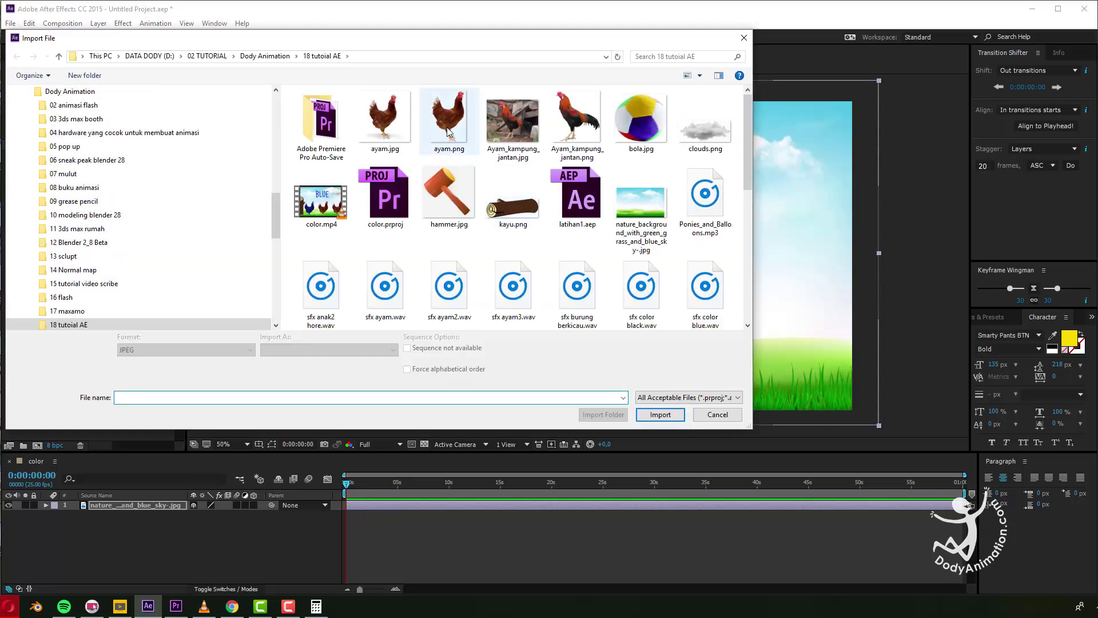
pyautogui.click(458, 135)
pyautogui.click(572, 126)
pyautogui.click(450, 127)
pyautogui.click(660, 405)
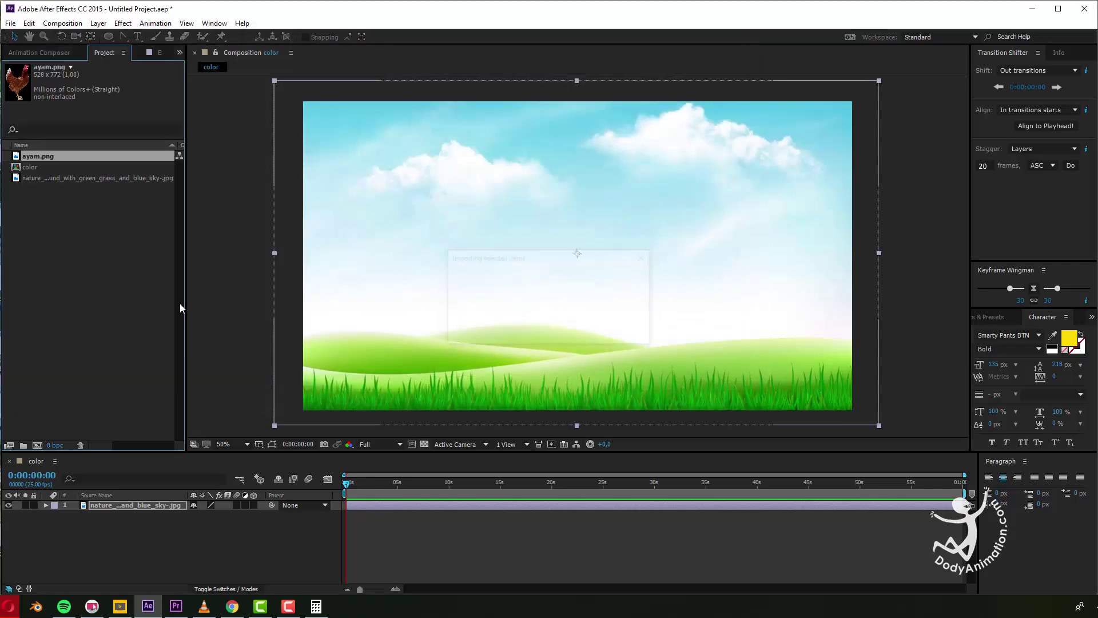
# Place ayam.png in the color composition, scale the chicken down and stand it on the grass.
pyautogui.moveTo(18, 91); pyautogui.dragTo(466, 307)
pyautogui.moveTo(542, 197); pyautogui.dragTo(552, 193)
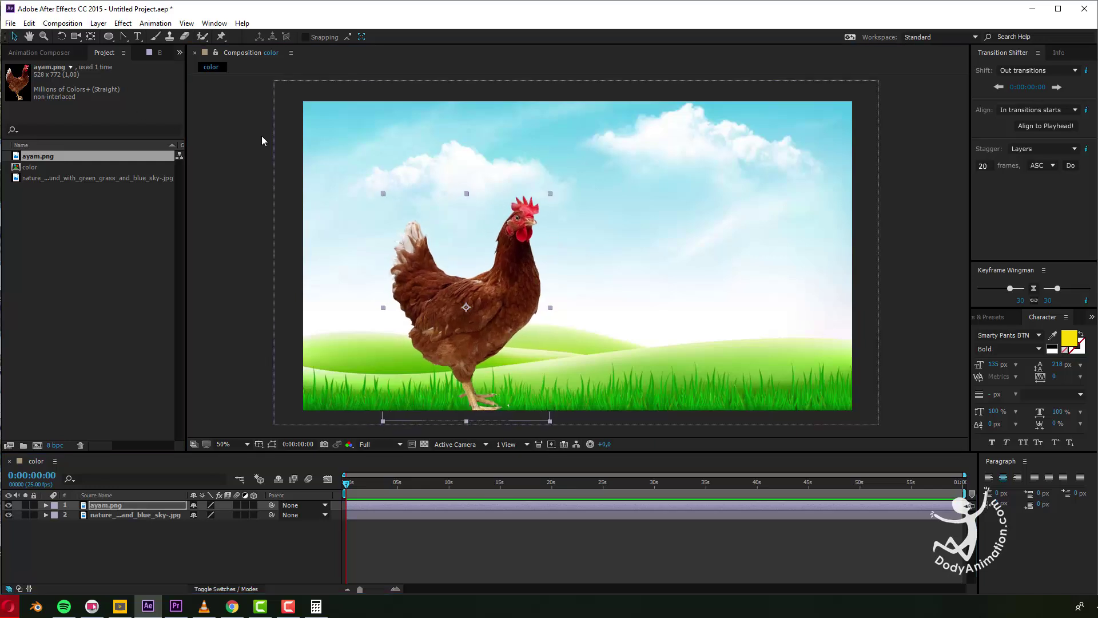
pyautogui.moveTo(560, 183); pyautogui.dragTo(507, 298)
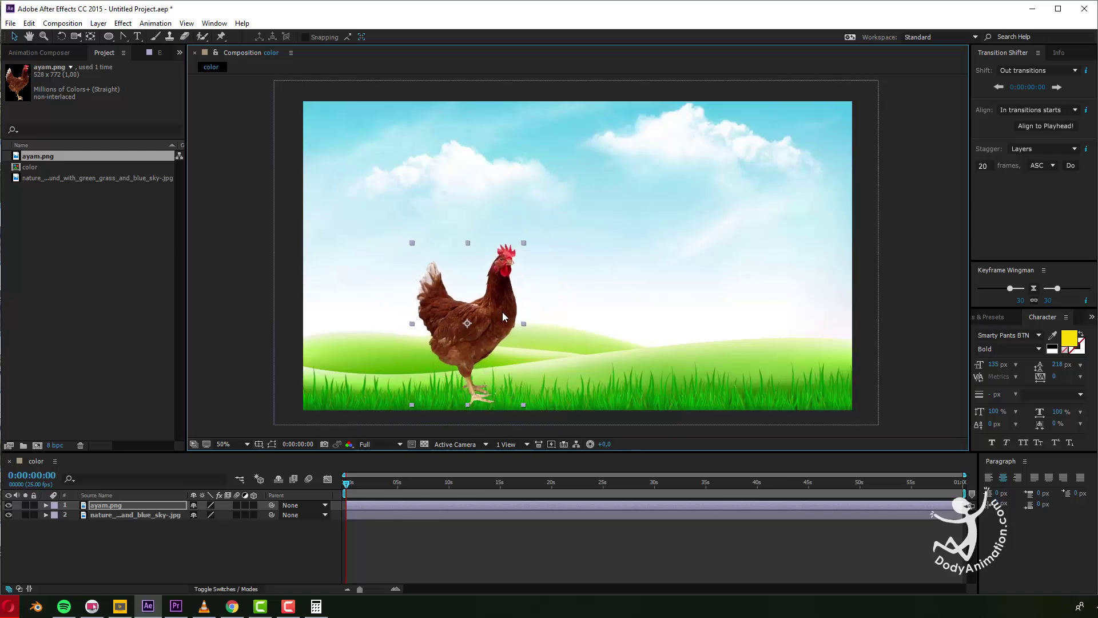
# Import bola.jpg into the project and place the ball in the sky beside the chicken.
pyautogui.click(74, 249)
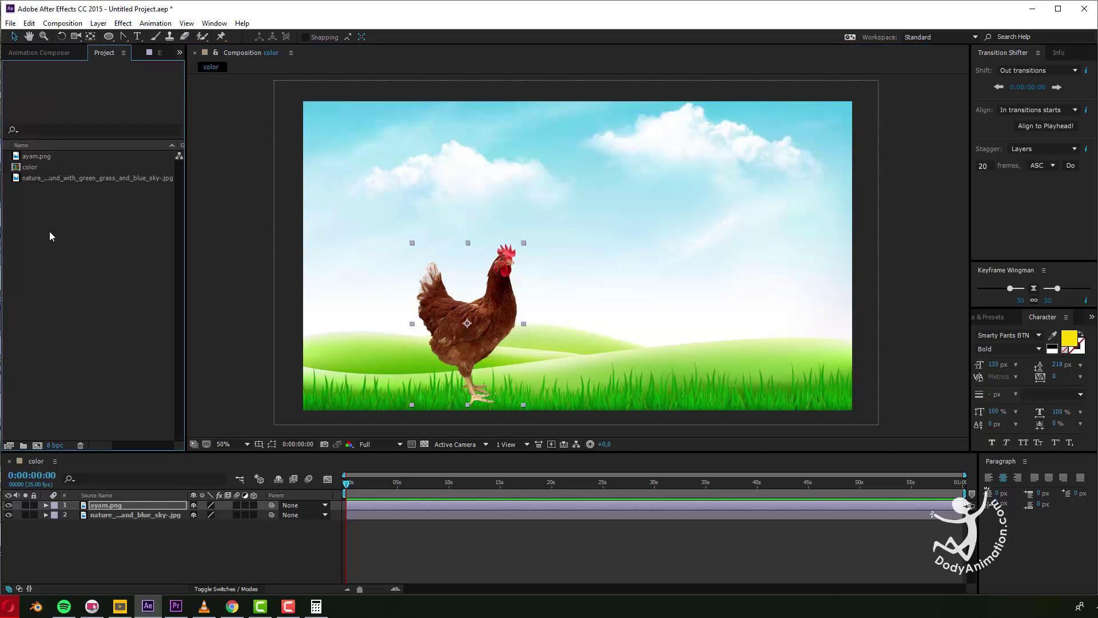
pyautogui.rightClick(50, 231)
pyautogui.moveTo(83, 291)
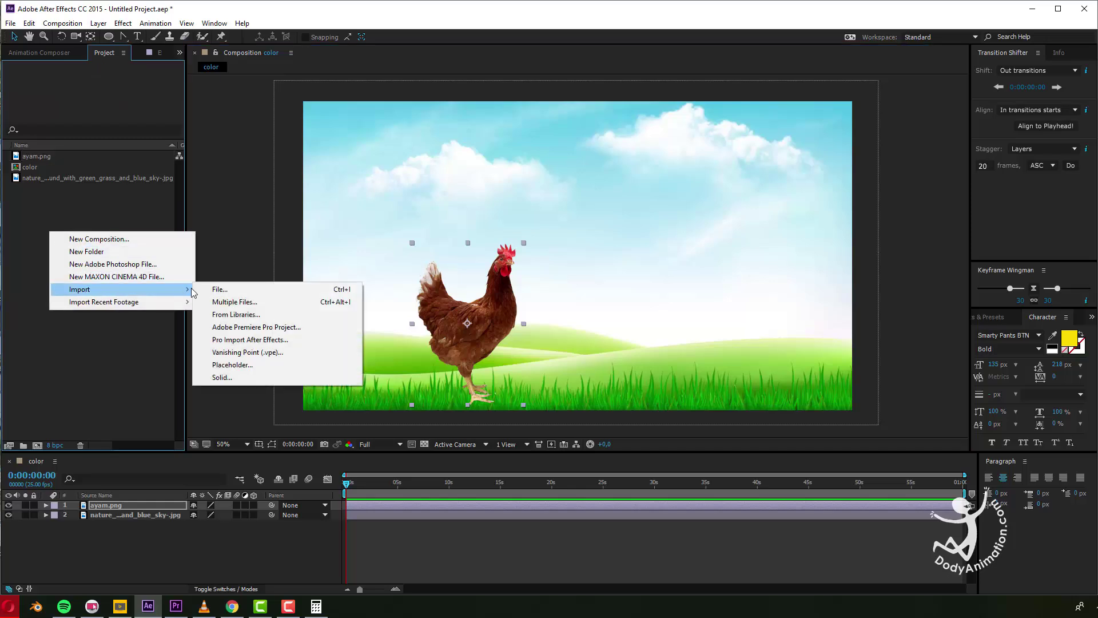
pyautogui.click(232, 289)
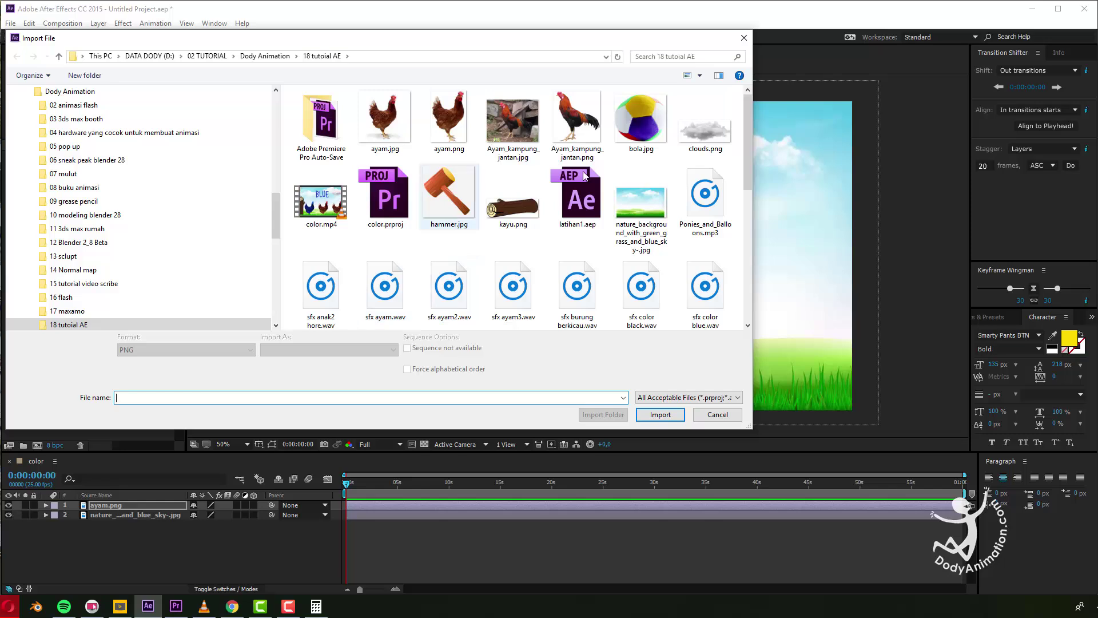
pyautogui.click(640, 123)
pyautogui.click(660, 405)
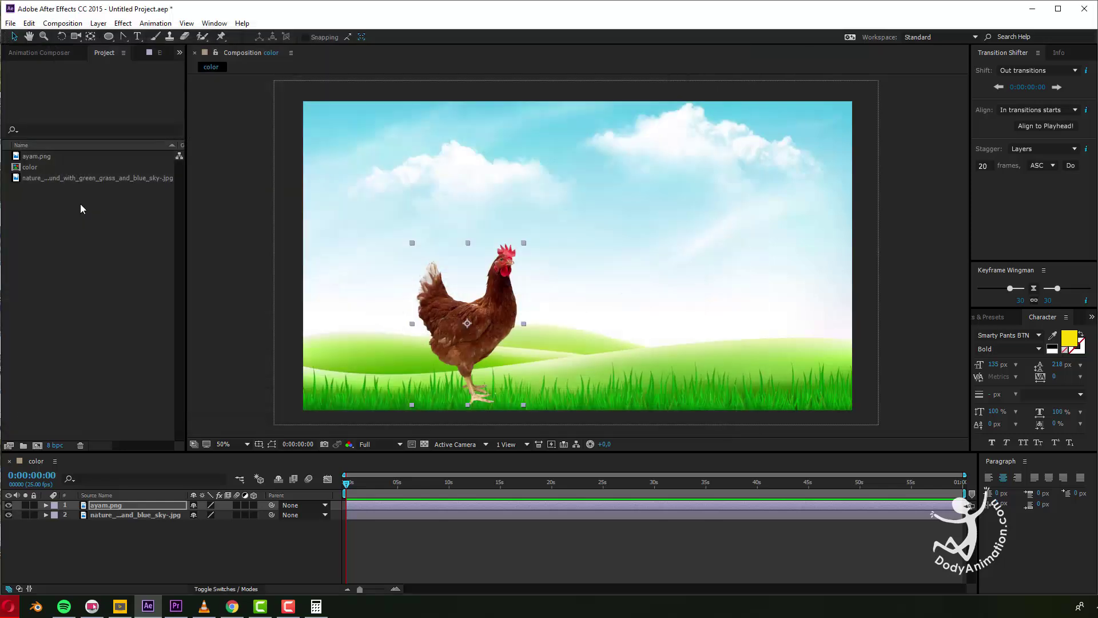
pyautogui.moveTo(35, 172); pyautogui.dragTo(597, 226)
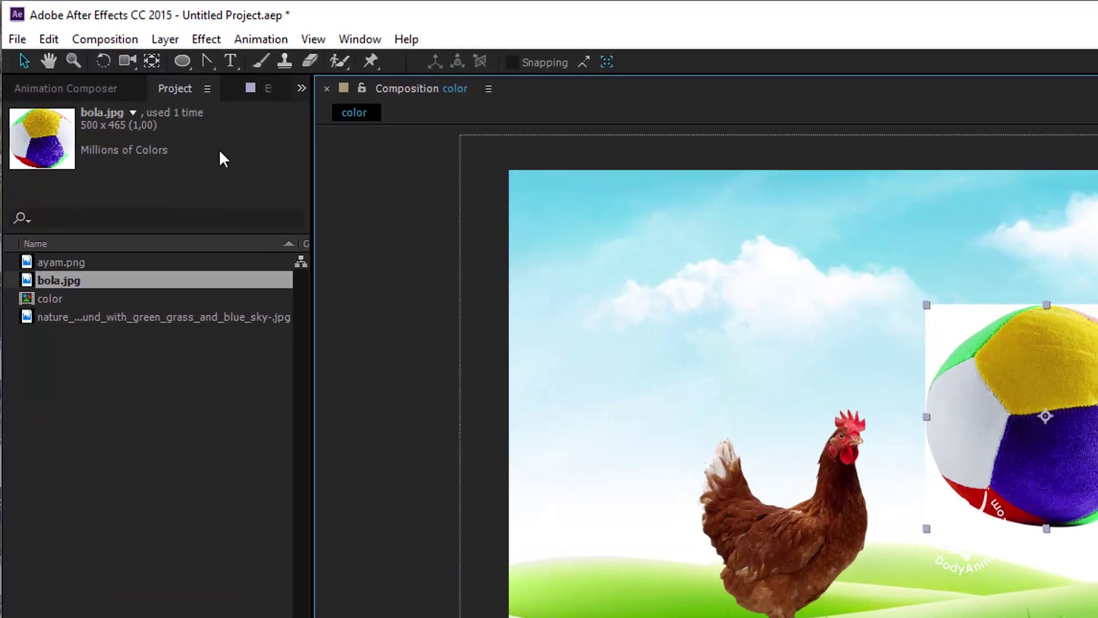
# Mask the bola.jpg layer with an ellipse fitted to the ball so its white background is cut away, and clear the selection.
pyautogui.moveTo(178, 63); pyautogui.dragTo(239, 104)
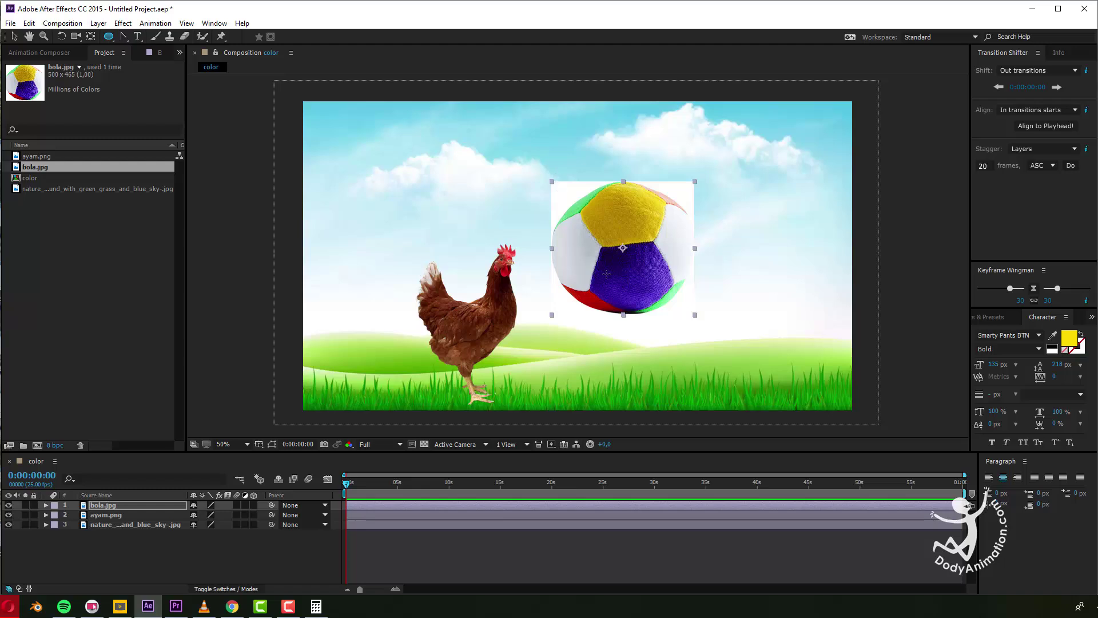
pyautogui.click(467, 506)
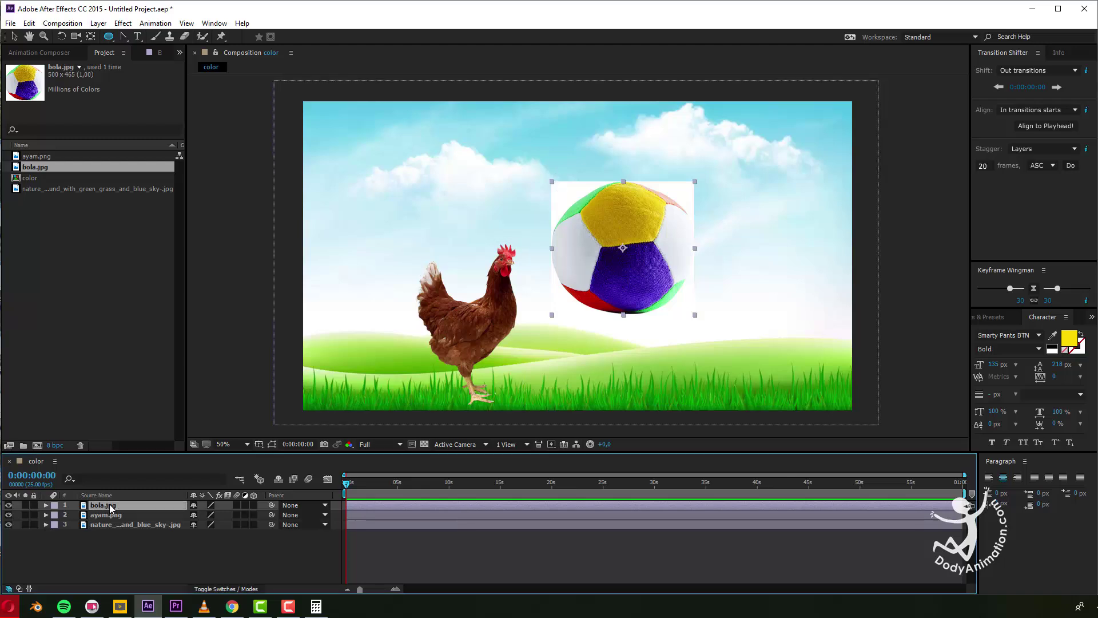
pyautogui.moveTo(563, 188); pyautogui.dragTo(683, 316)
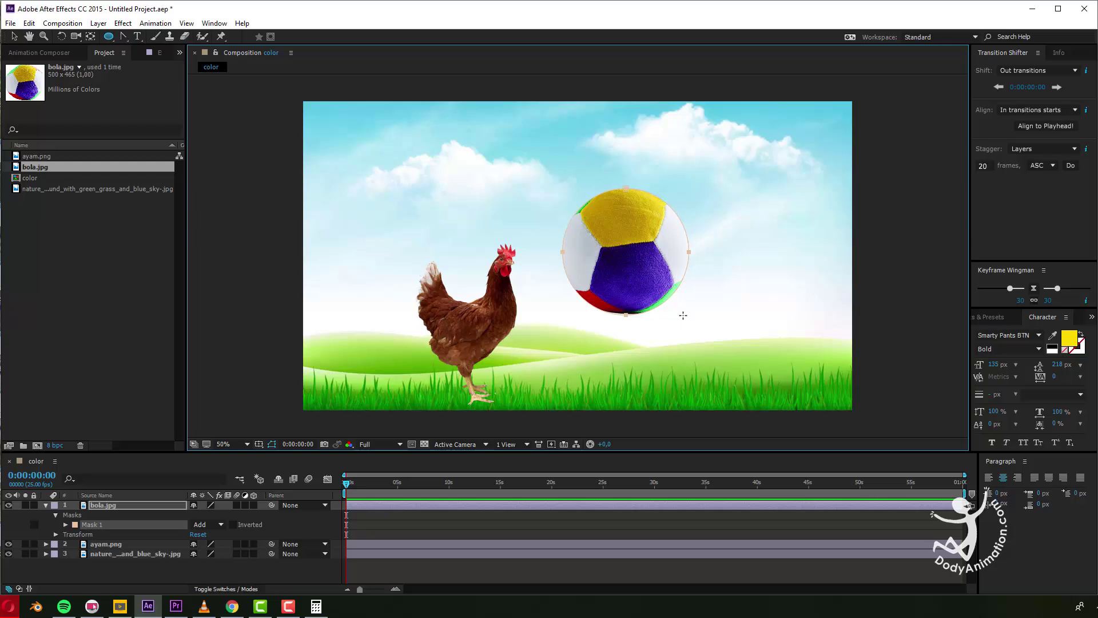
pyautogui.moveTo(683, 315)
pyautogui.mouseDown()
pyautogui.moveTo(670, 302)
pyautogui.moveTo(688, 318)
pyautogui.mouseUp()
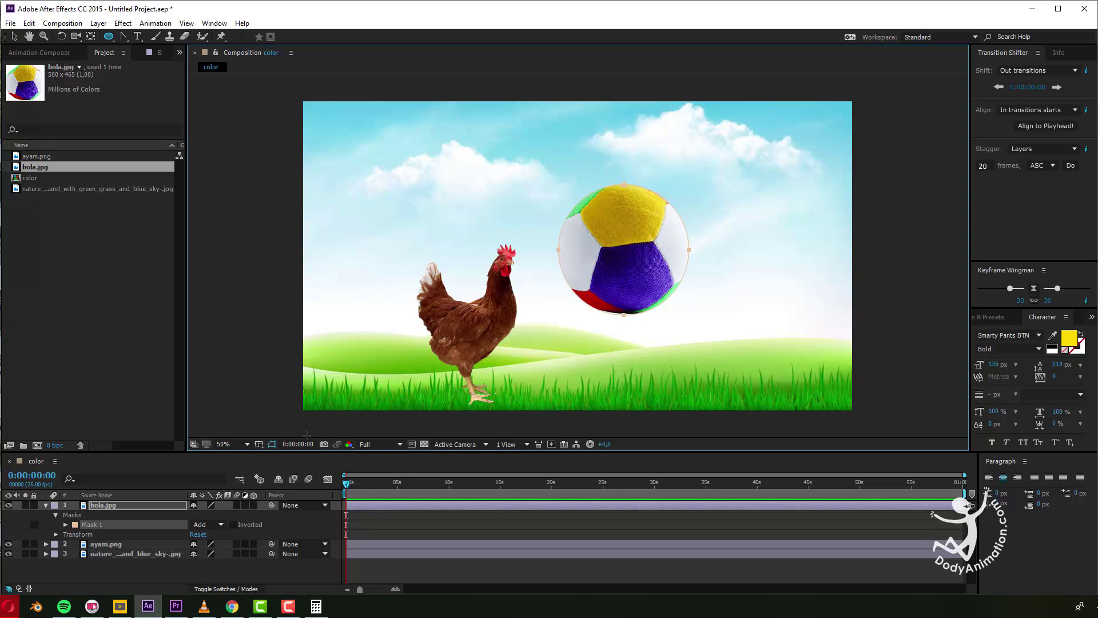
pyautogui.click(15, 37)
pyautogui.click(413, 516)
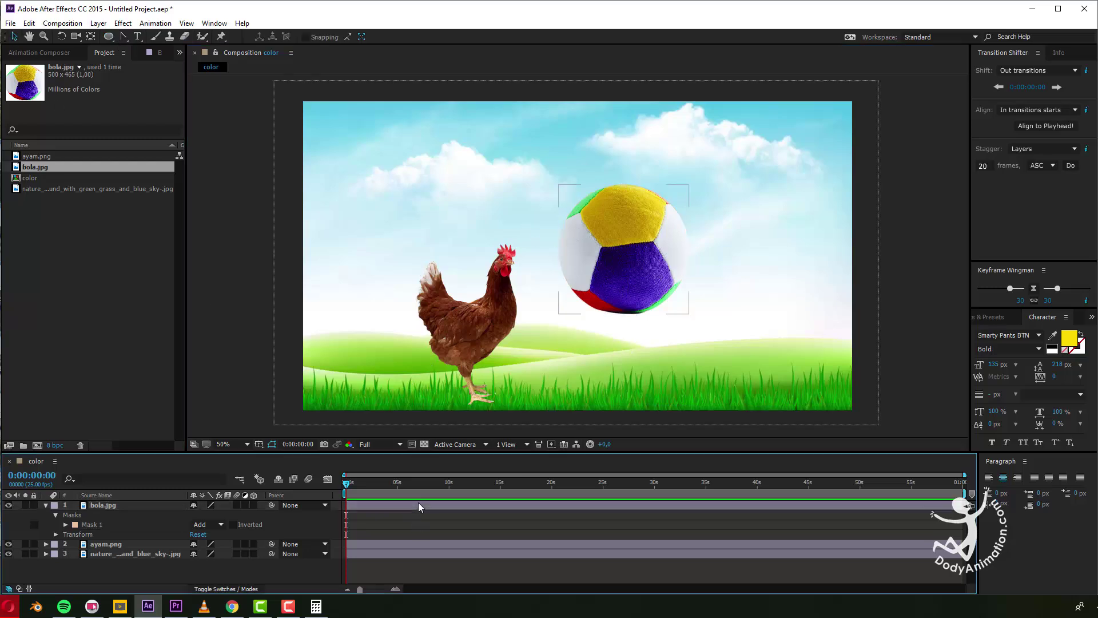
# Import kayu.png into the project and place the log in the composition above the other layers.
pyautogui.click(42, 253)
pyautogui.rightClick(43, 252)
pyautogui.moveTo(74, 309)
pyautogui.click(228, 305)
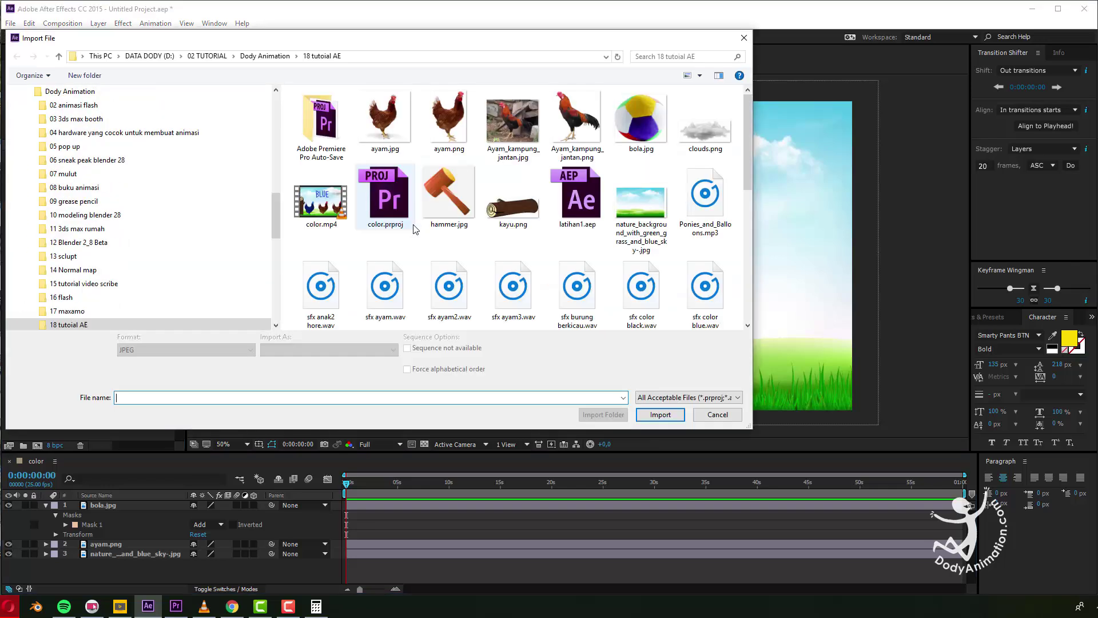
pyautogui.doubleClick(522, 223)
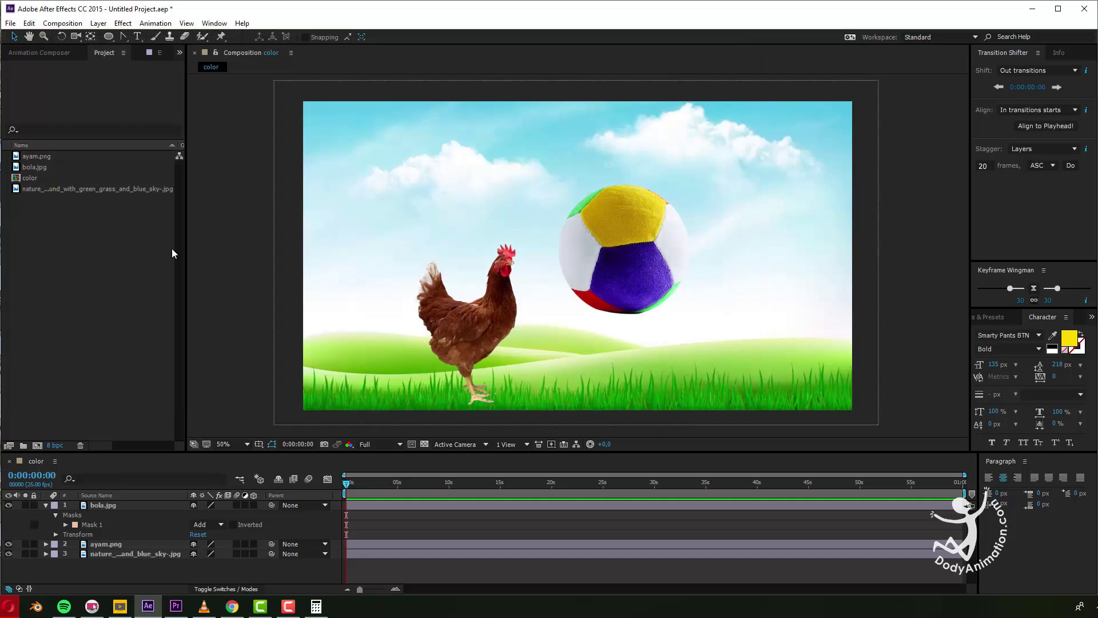
pyautogui.moveTo(36, 189); pyautogui.dragTo(561, 254)
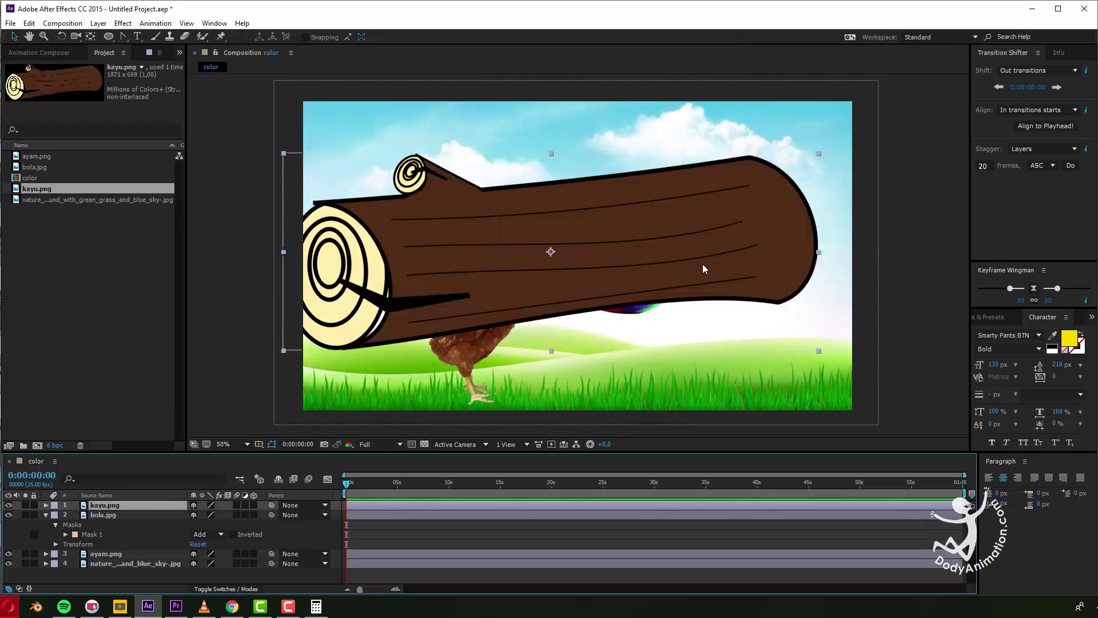
# Shrink the log and stand it upright at the scene's left edge, with the chicken moved right to clear it.
pyautogui.moveTo(784, 247); pyautogui.dragTo(805, 246)
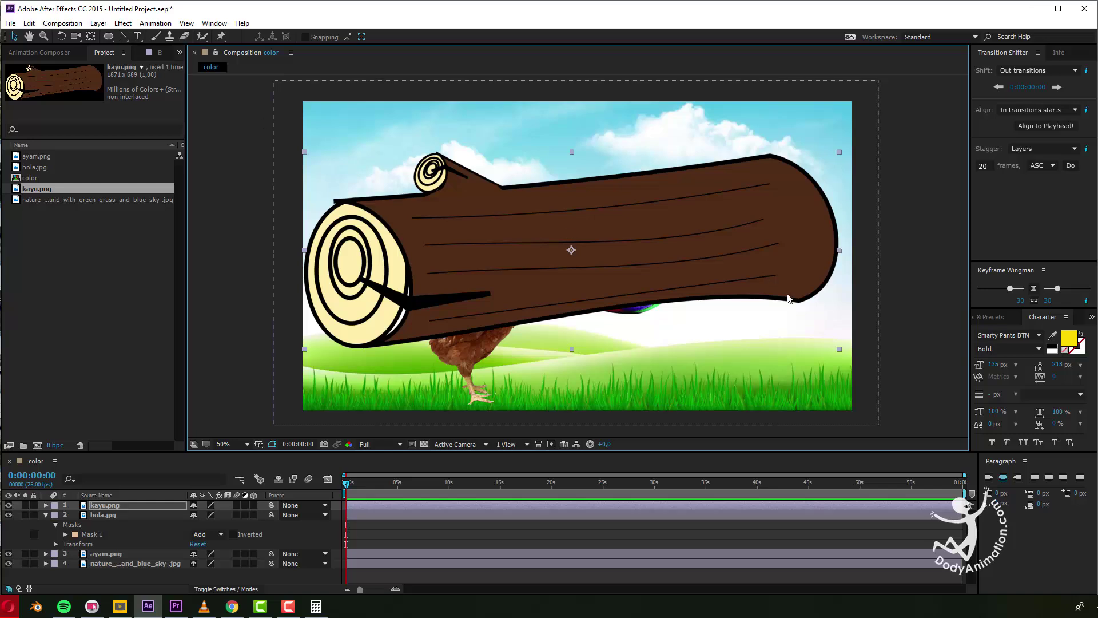
pyautogui.moveTo(839, 348); pyautogui.dragTo(764, 306)
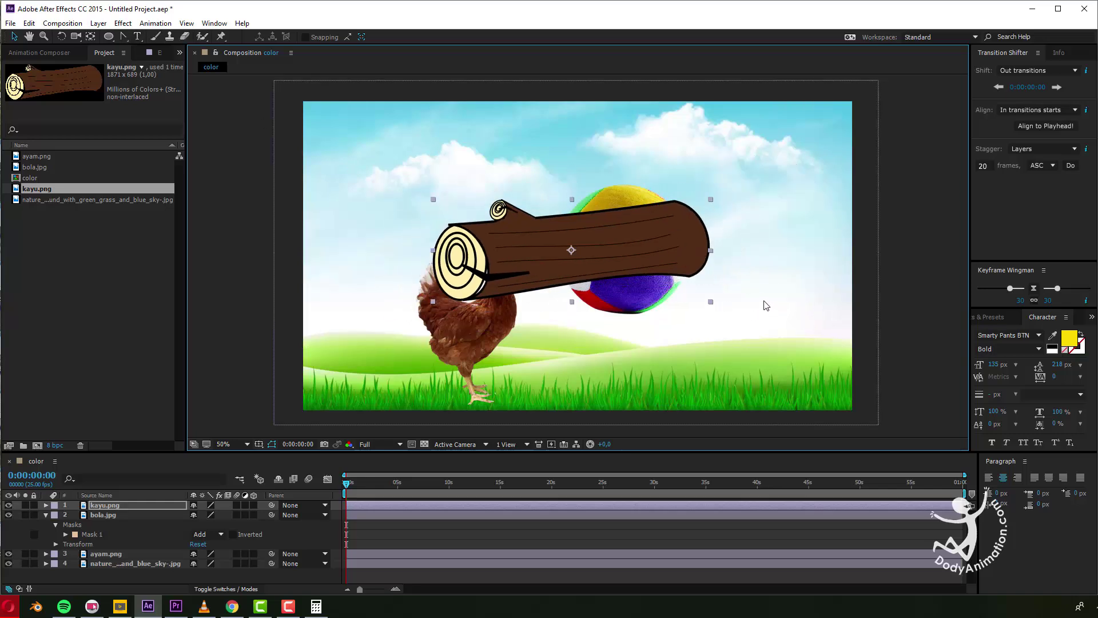
pyautogui.press('w')
pyautogui.moveTo(632, 257); pyautogui.dragTo(566, 361)
pyautogui.press('v')
pyautogui.moveTo(608, 225); pyautogui.dragTo(377, 338)
pyautogui.moveTo(476, 315); pyautogui.dragTo(526, 315)
# Shrink the ball, set it on top of the log, and move the bola.jpg layer above kayu.png.
pyautogui.moveTo(680, 200); pyautogui.dragTo(490, 129)
pyautogui.moveTo(470, 191); pyautogui.dragTo(403, 214)
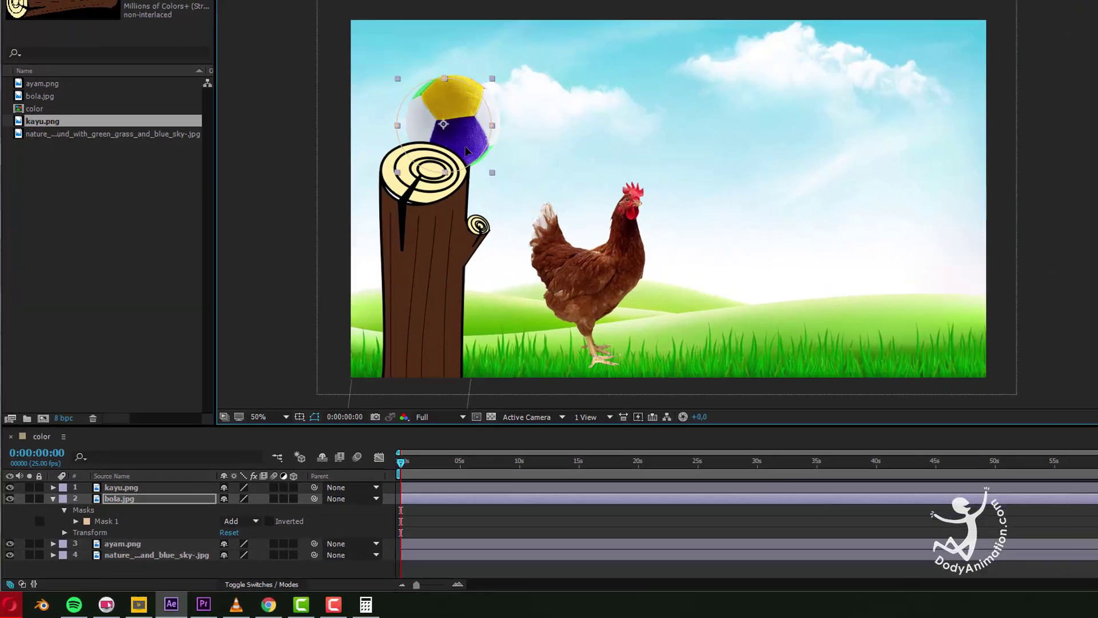
pyautogui.moveTo(465, 146); pyautogui.dragTo(456, 145)
pyautogui.click(53, 498)
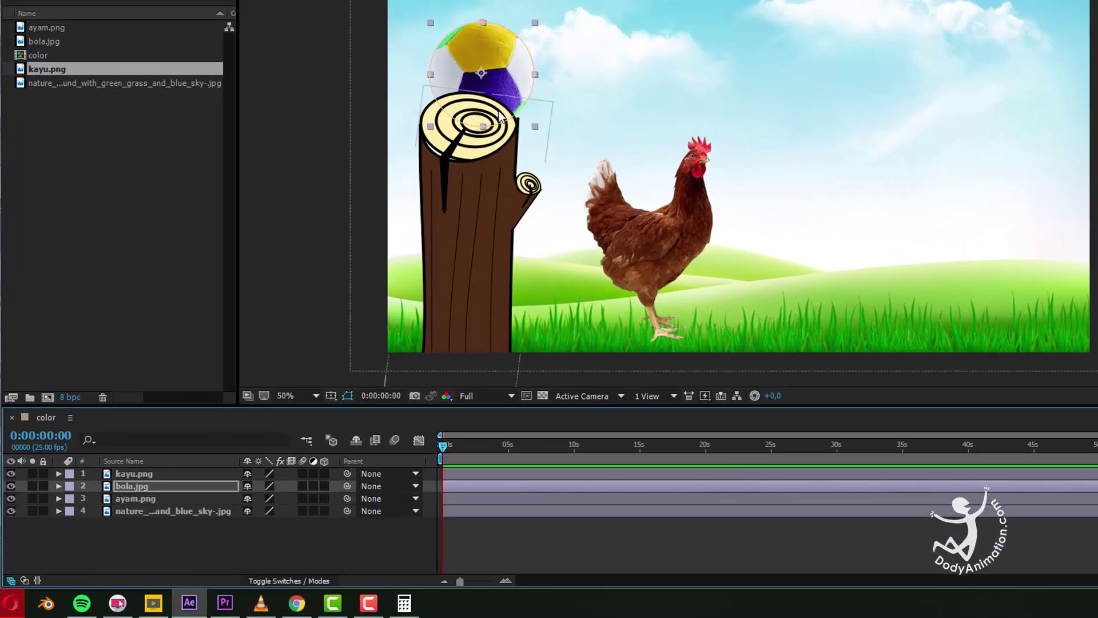
pyautogui.moveTo(125, 477); pyautogui.dragTo(126, 469)
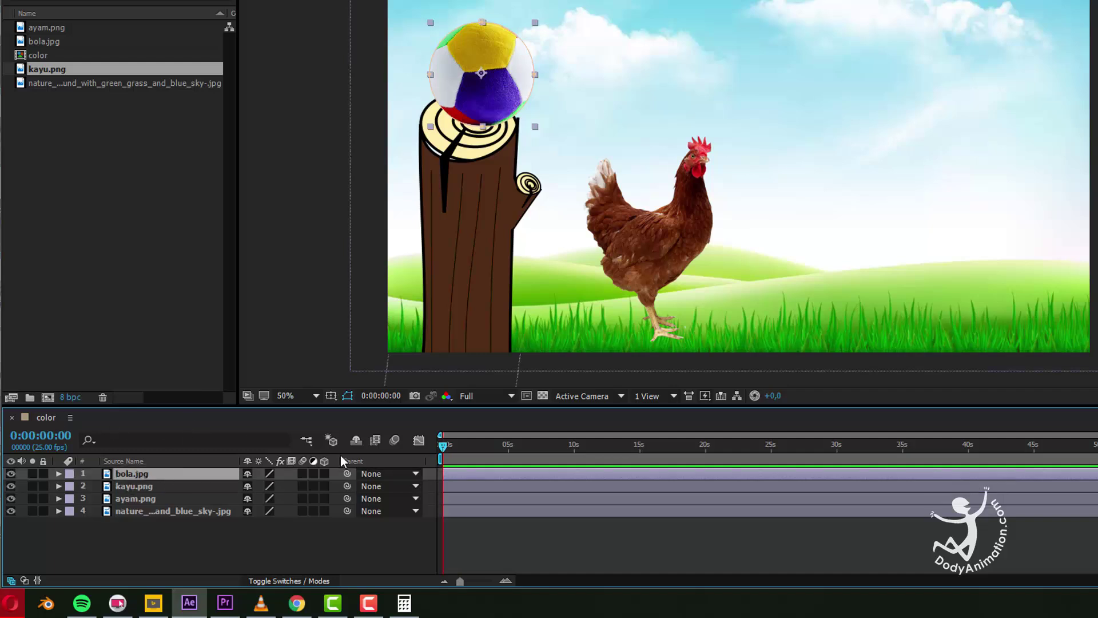
# Enlarge the timeline and the Transition Shifter panel area, and bring up Animation Composer with its panel widened.
pyautogui.moveTo(499, 397); pyautogui.dragTo(500, 375)
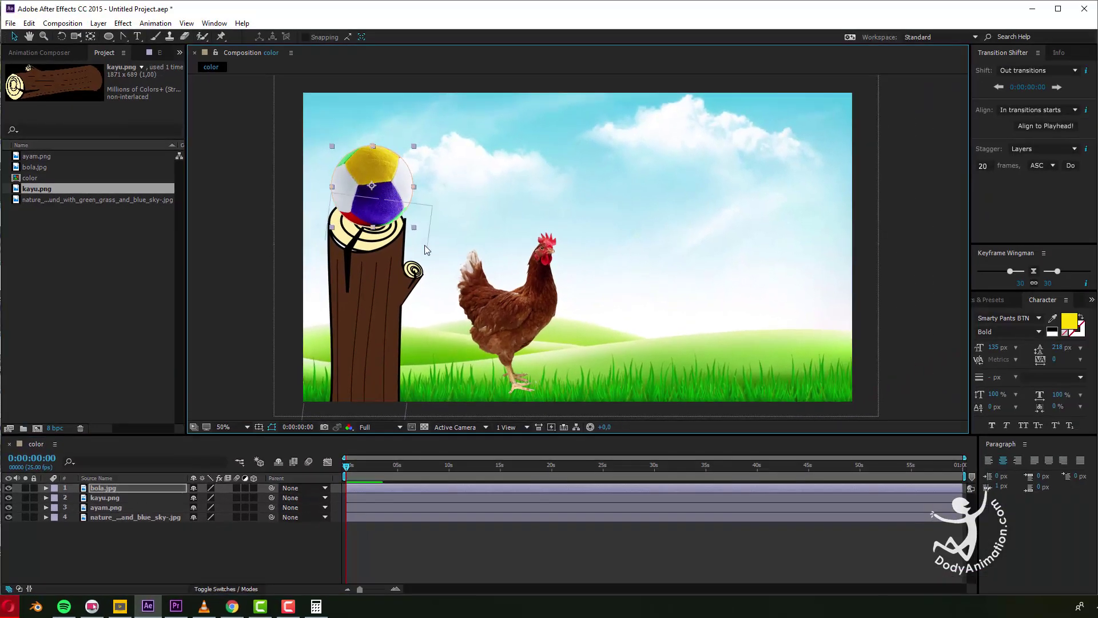
pyautogui.moveTo(969, 311); pyautogui.dragTo(900, 317)
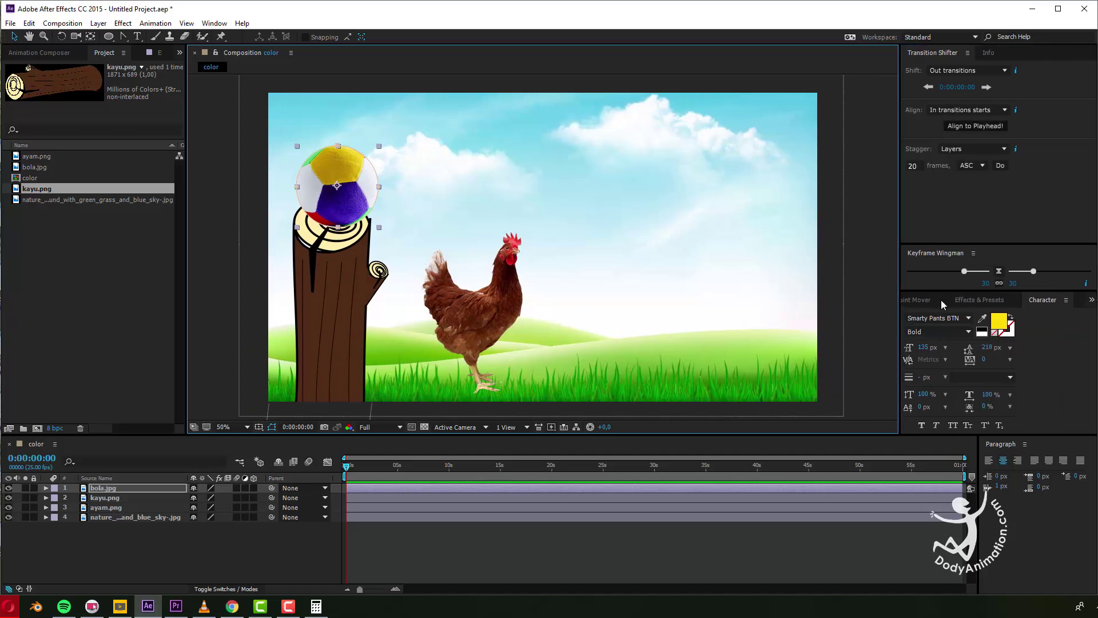
pyautogui.click(49, 53)
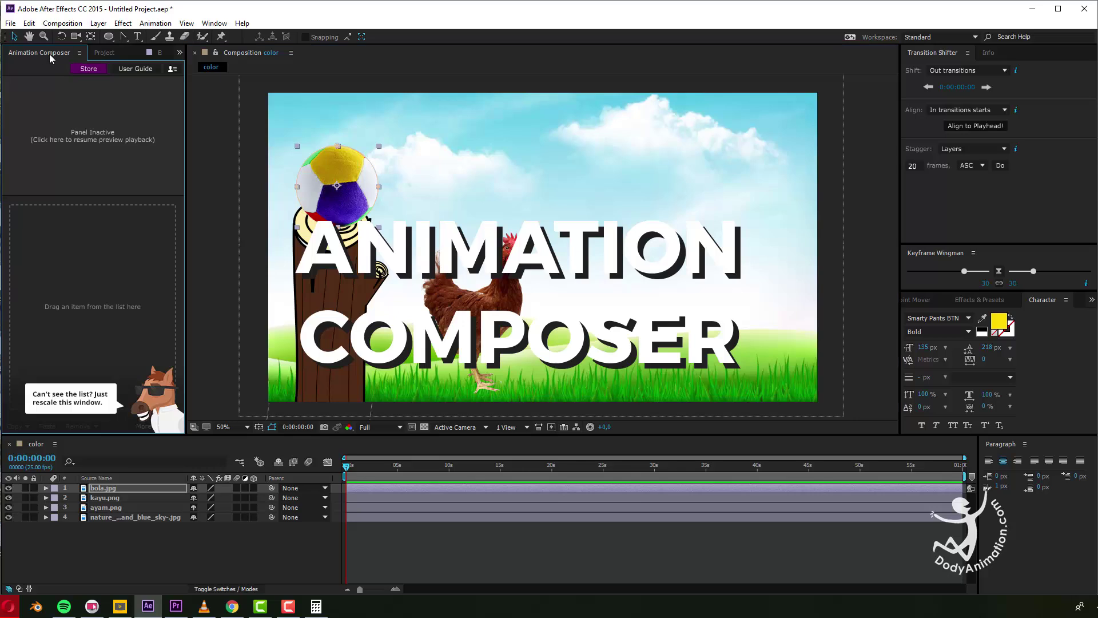
pyautogui.moveTo(186, 109); pyautogui.dragTo(298, 109)
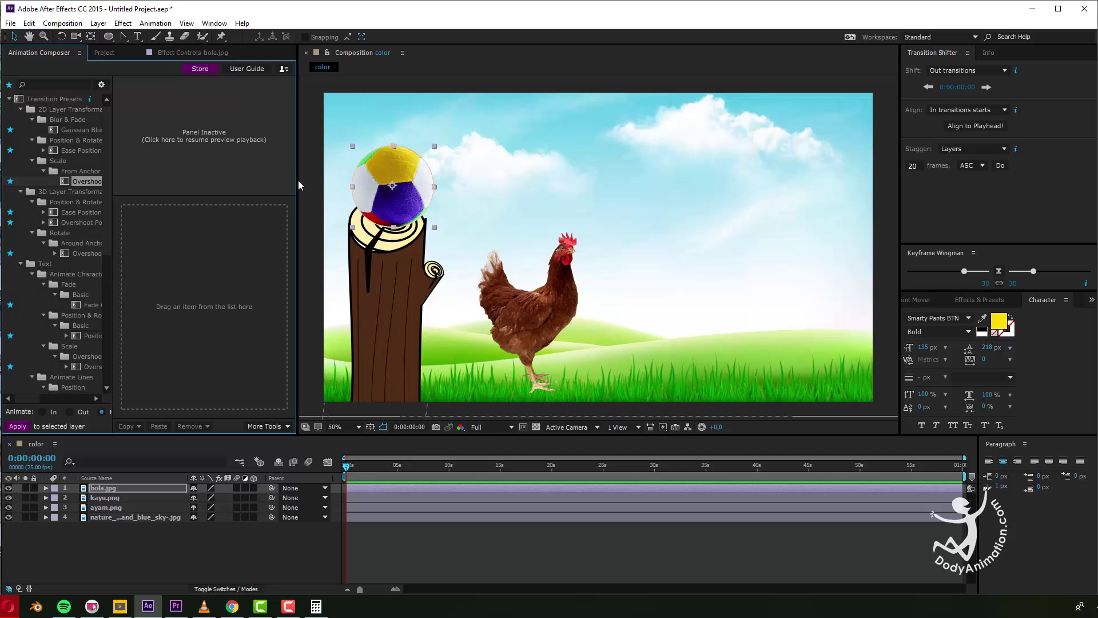
pyautogui.moveTo(298, 185); pyautogui.dragTo(229, 185)
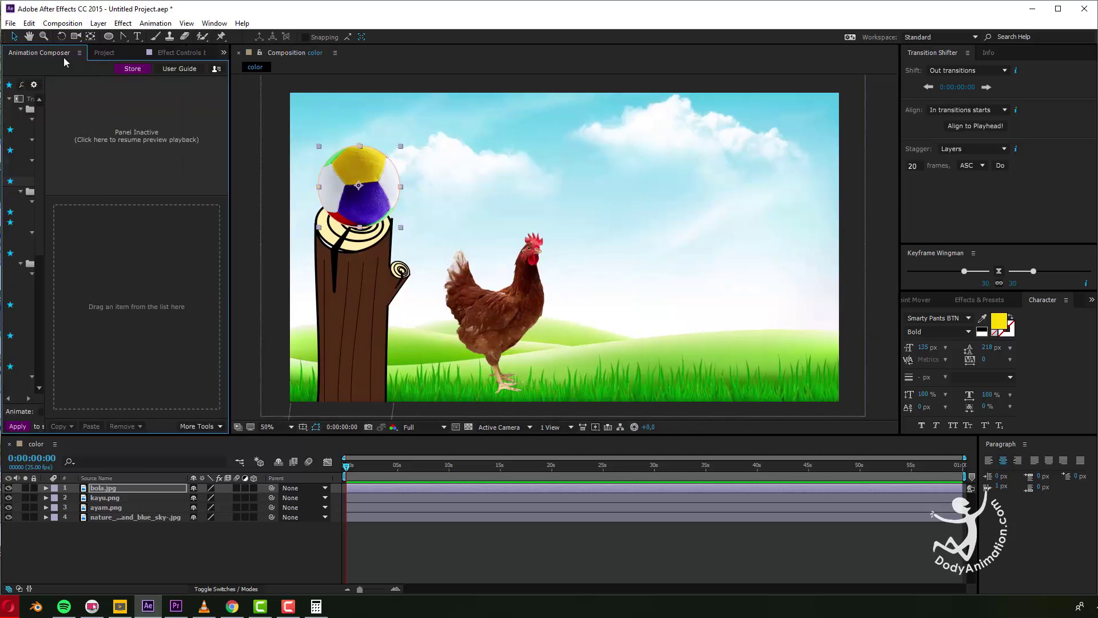
# Show the Anchor Point Mover and shift the ball's anchor point to its lower-right corner and back to its centre.
pyautogui.click(215, 23)
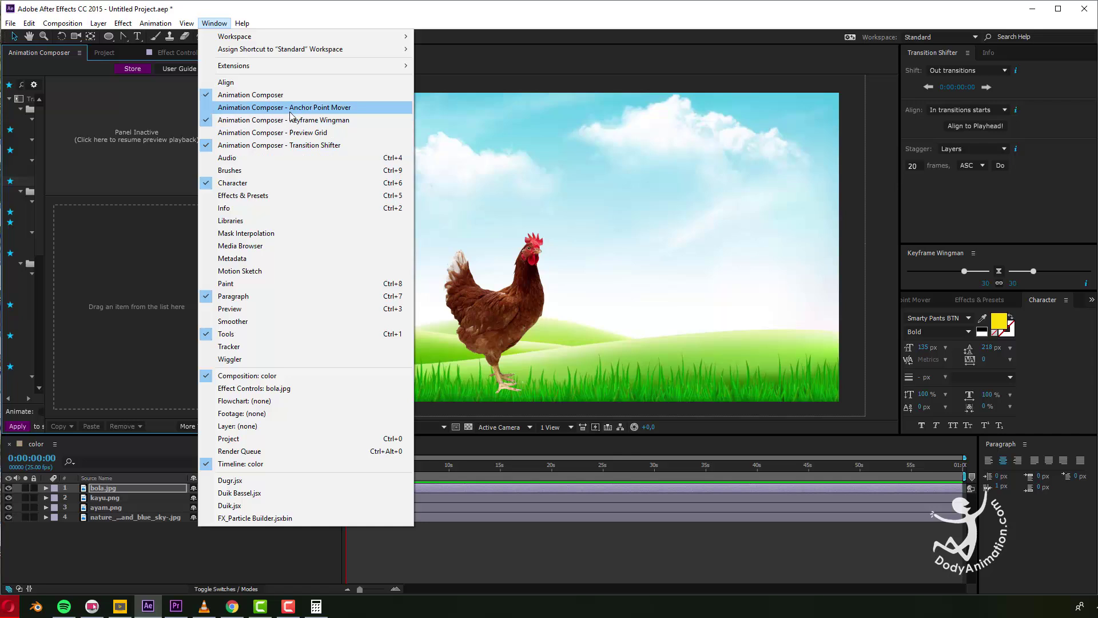
pyautogui.click(324, 108)
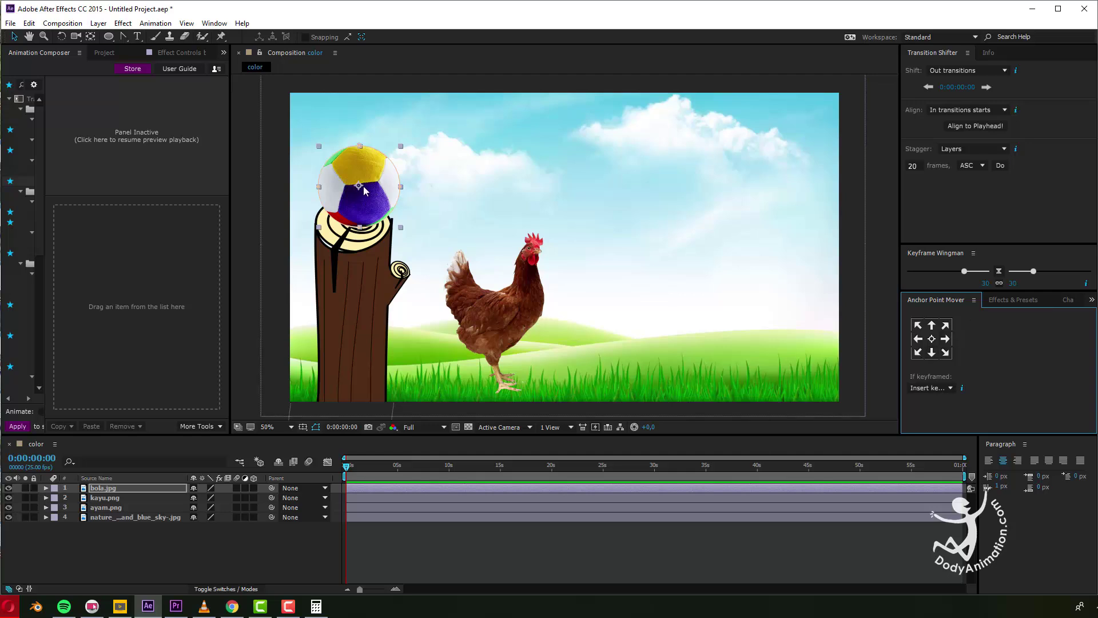
pyautogui.click(945, 354)
pyautogui.click(932, 338)
# Set the chicken's anchor point to its bottom centre, test it with a vertical squash, and undo the squash.
pyautogui.click(475, 272)
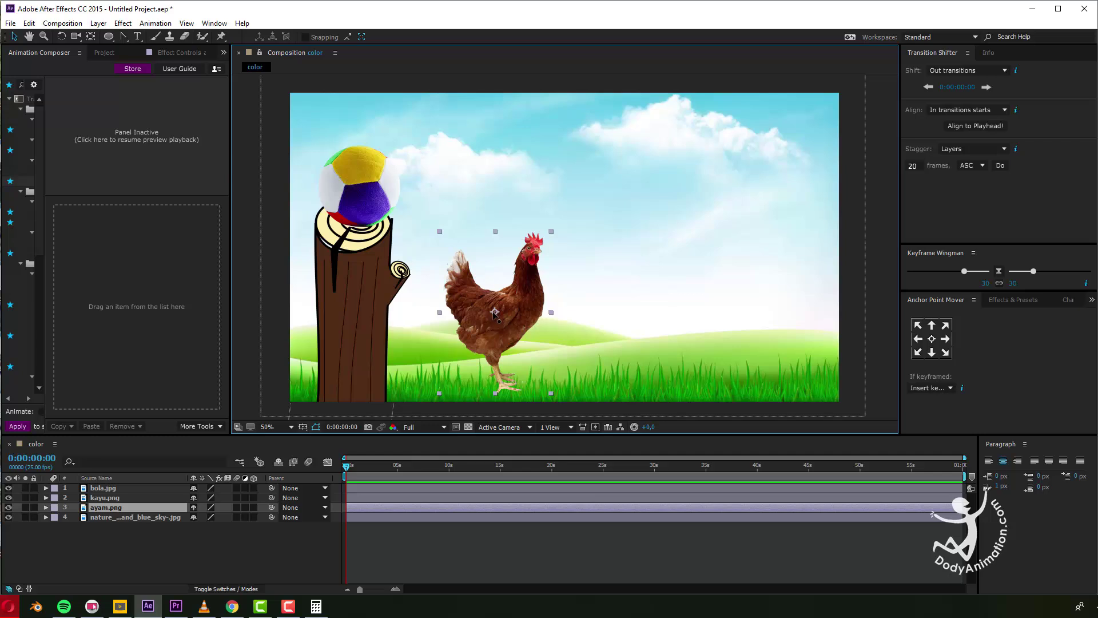
pyautogui.click(932, 353)
pyautogui.moveTo(495, 232); pyautogui.dragTo(495, 276)
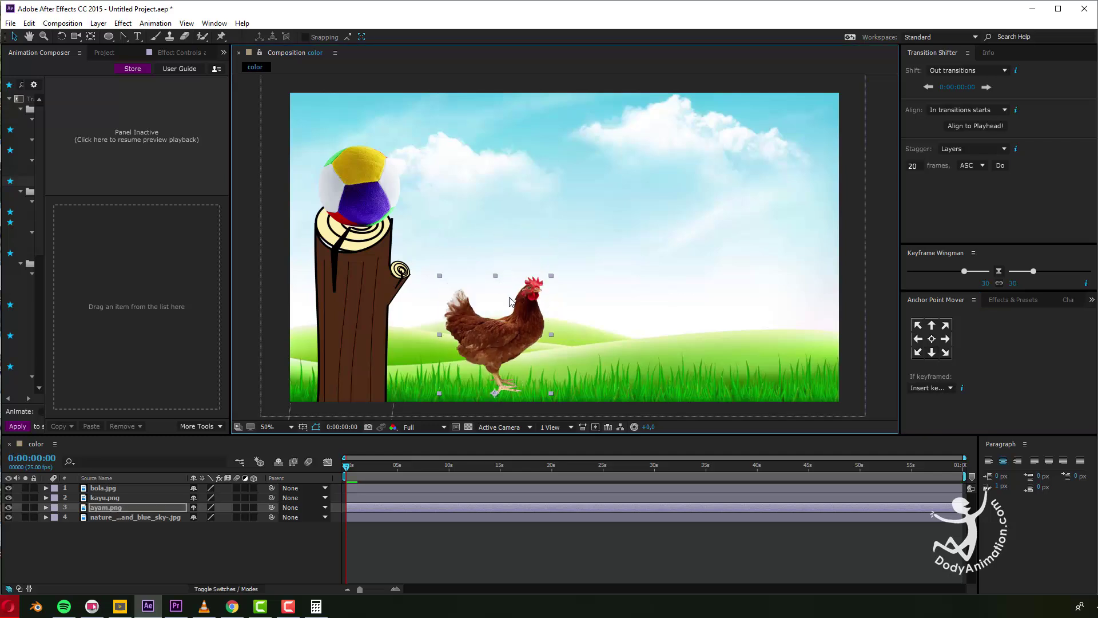
pyautogui.hotkey('ctrl', 'z')
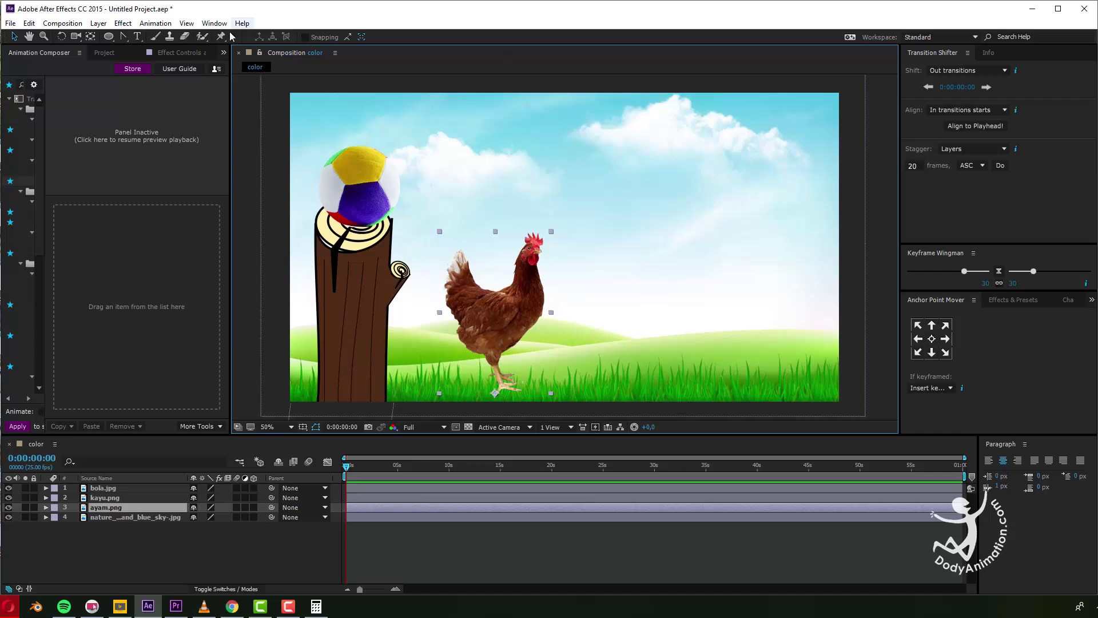
pyautogui.click(209, 24)
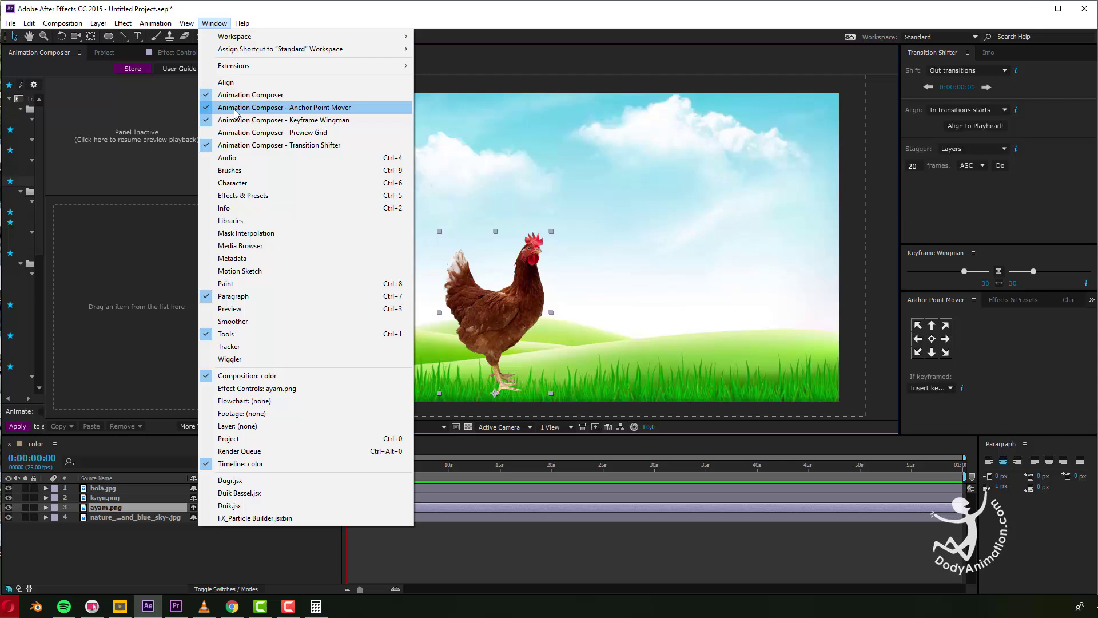
pyautogui.click(218, 24)
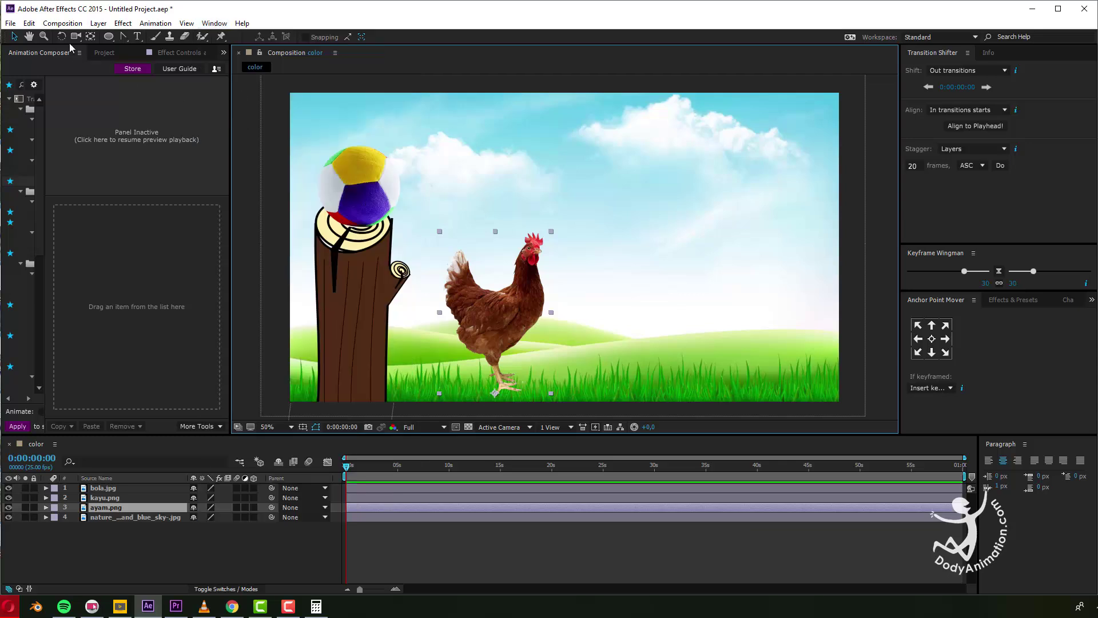
# Use the Pan Behind (Anchor Point) tool to adjust the chicken's anchor point at its feet by hand, and select the ball.
pyautogui.click(90, 37)
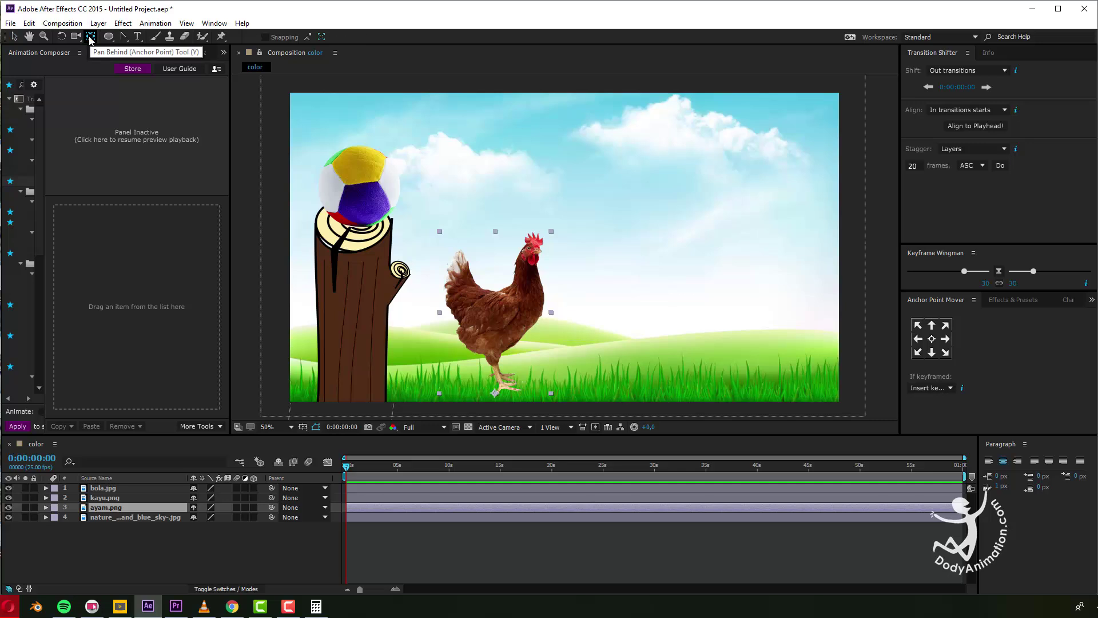
pyautogui.moveTo(495, 393)
pyautogui.mouseDown()
pyautogui.moveTo(499, 329)
pyautogui.moveTo(497, 393)
pyautogui.mouseUp()
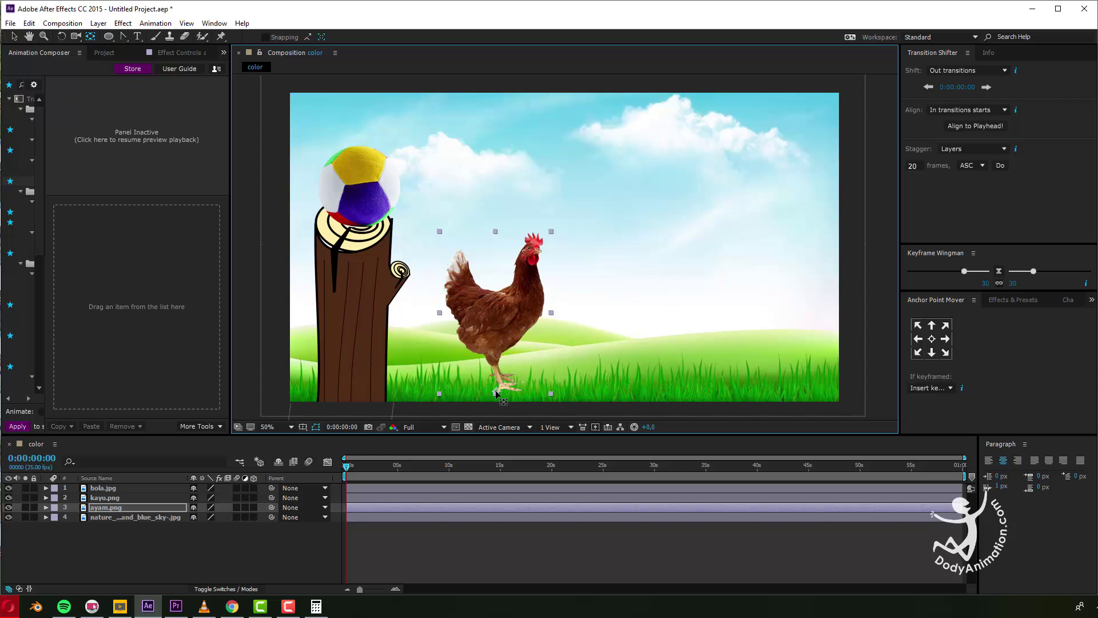
pyautogui.click(365, 209)
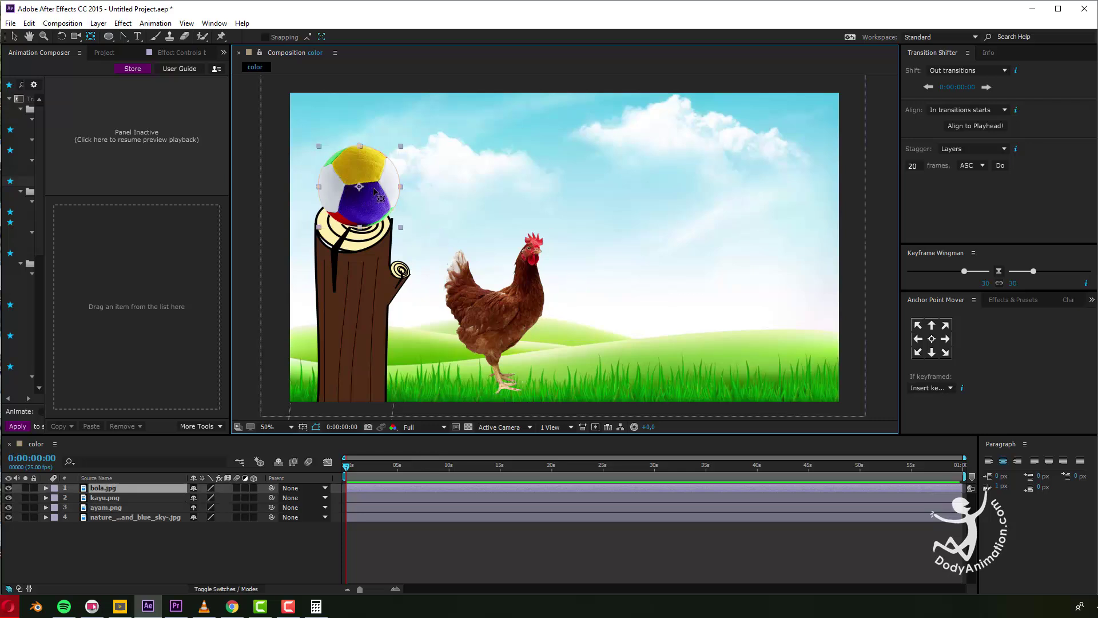
# Nudge the ball's anchor point by hand, set it back to the ball's centre, and return to the Selection tool.
pyautogui.moveTo(359, 187); pyautogui.dragTo(362, 189)
pyautogui.click(931, 340)
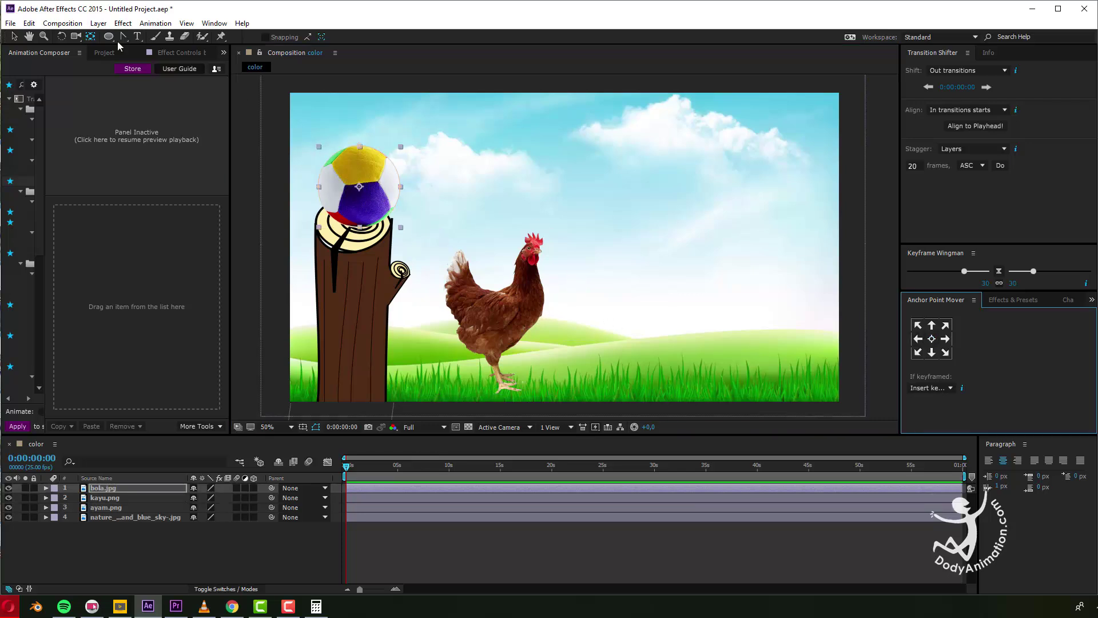
pyautogui.press('v')
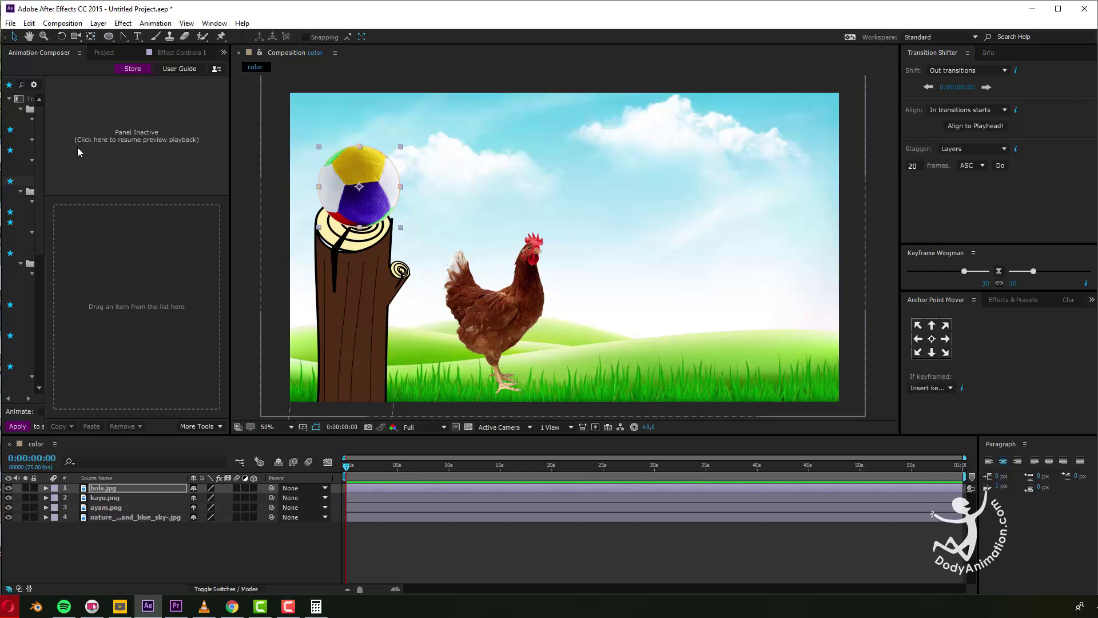
# Import clouds.png into the project and place it in the composition over the sky.
pyautogui.click(105, 52)
pyautogui.doubleClick(95, 273)
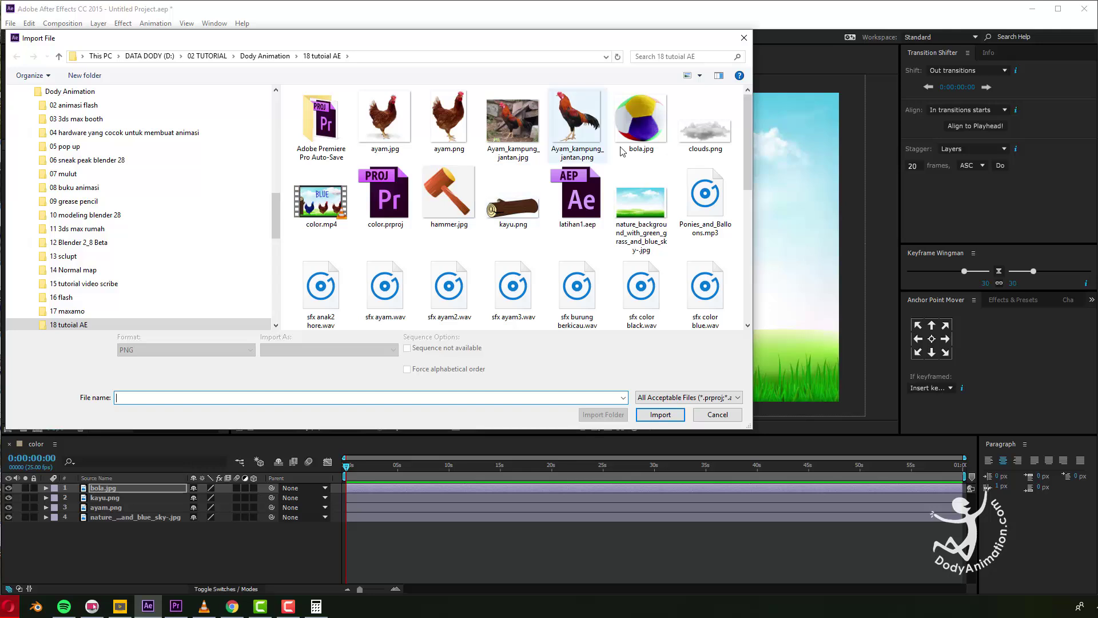
pyautogui.click(706, 123)
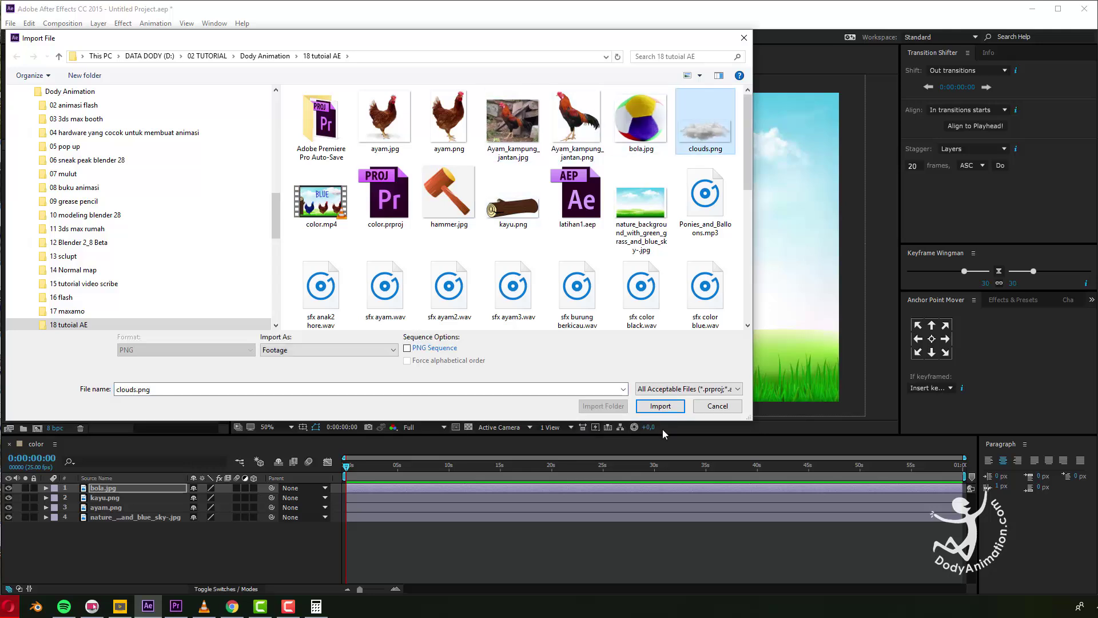
pyautogui.click(660, 406)
pyautogui.moveTo(37, 178); pyautogui.dragTo(674, 233)
# Scale the cloud down to a small size and position it in the upper-right part of the sky.
pyautogui.press(',')
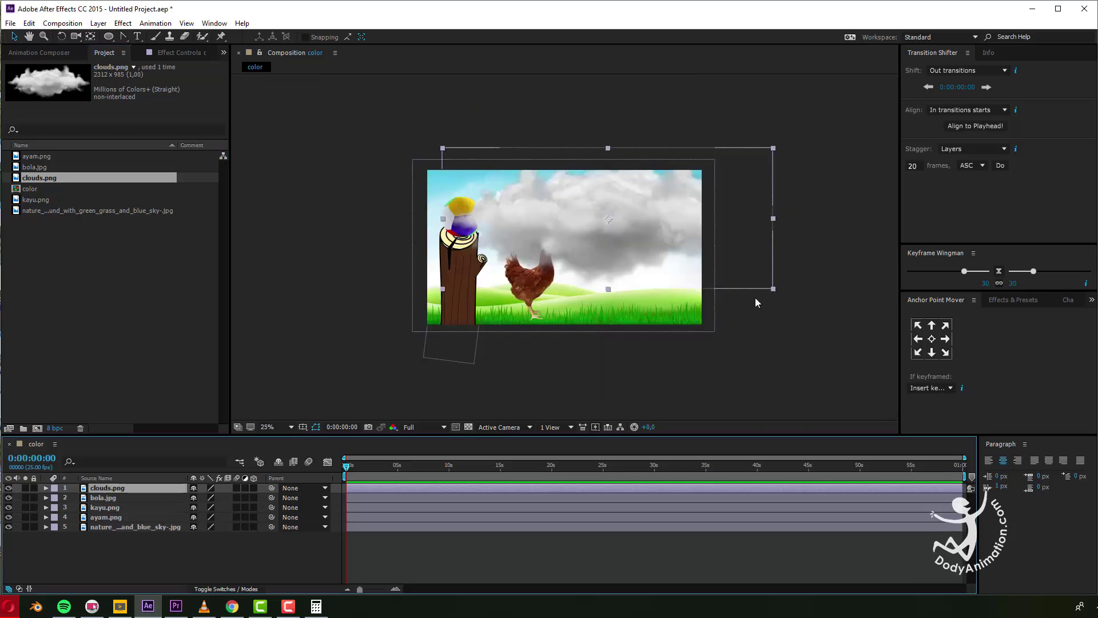
pyautogui.moveTo(769, 288); pyautogui.dragTo(645, 234)
pyautogui.press('.')
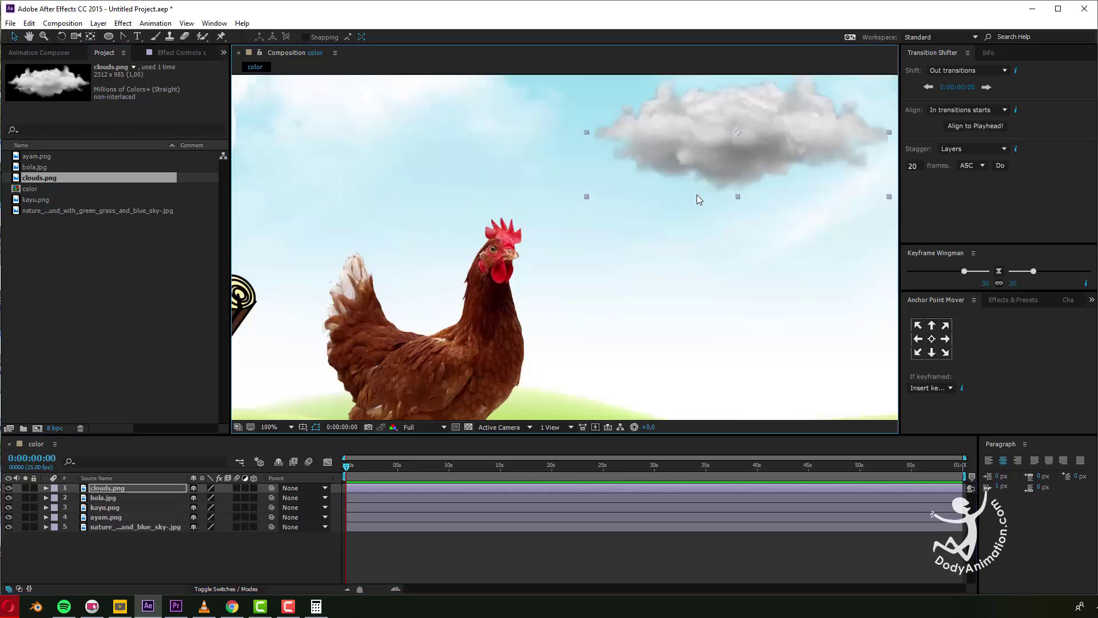
pyautogui.moveTo(675, 196); pyautogui.dragTo(795, 148)
pyautogui.moveTo(802, 209); pyautogui.dragTo(729, 181)
pyautogui.hotkey('ctrl', 'z')
pyautogui.press(',')
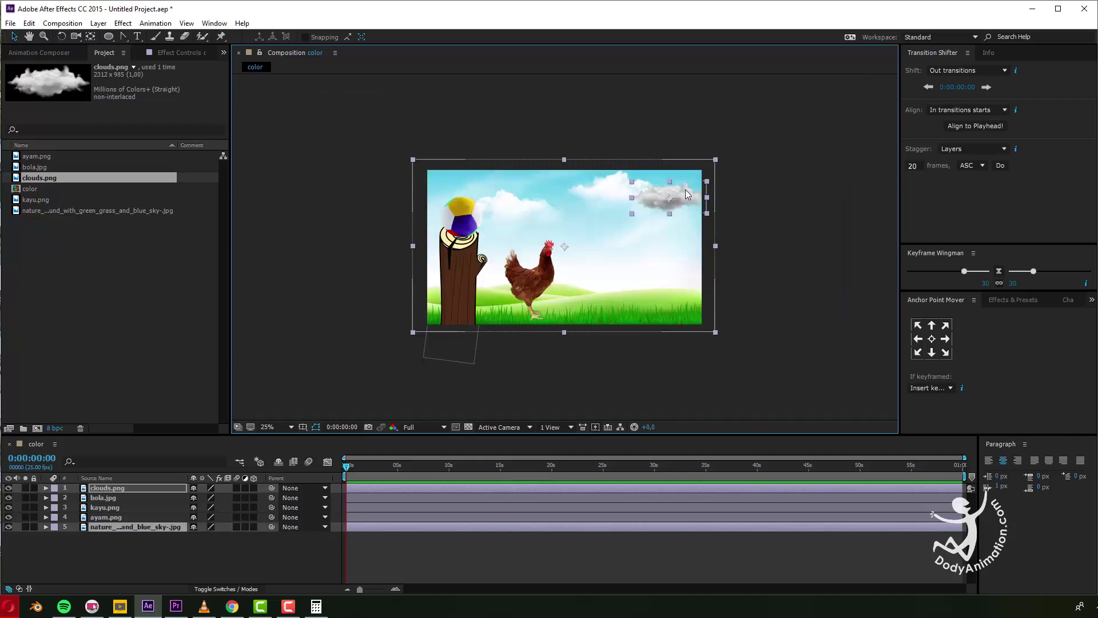
pyautogui.press('.')
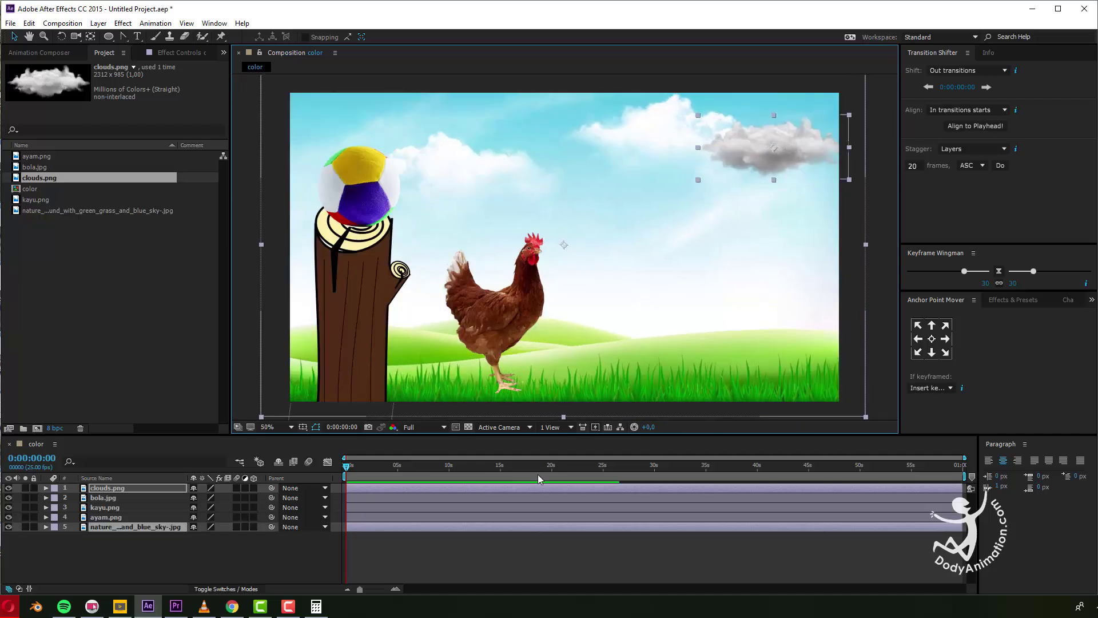
pyautogui.click(525, 485)
pyautogui.moveTo(782, 162); pyautogui.dragTo(774, 159)
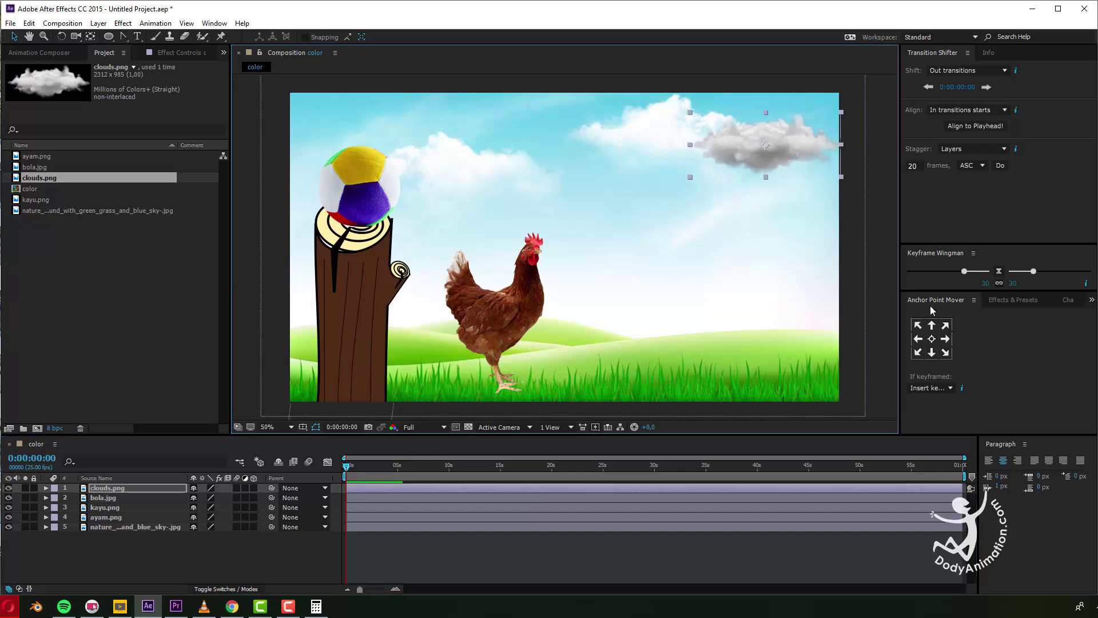
# Search the effects for "bright" and apply Brightness & Contrast to the clouds.png layer.
pyautogui.click(1010, 300)
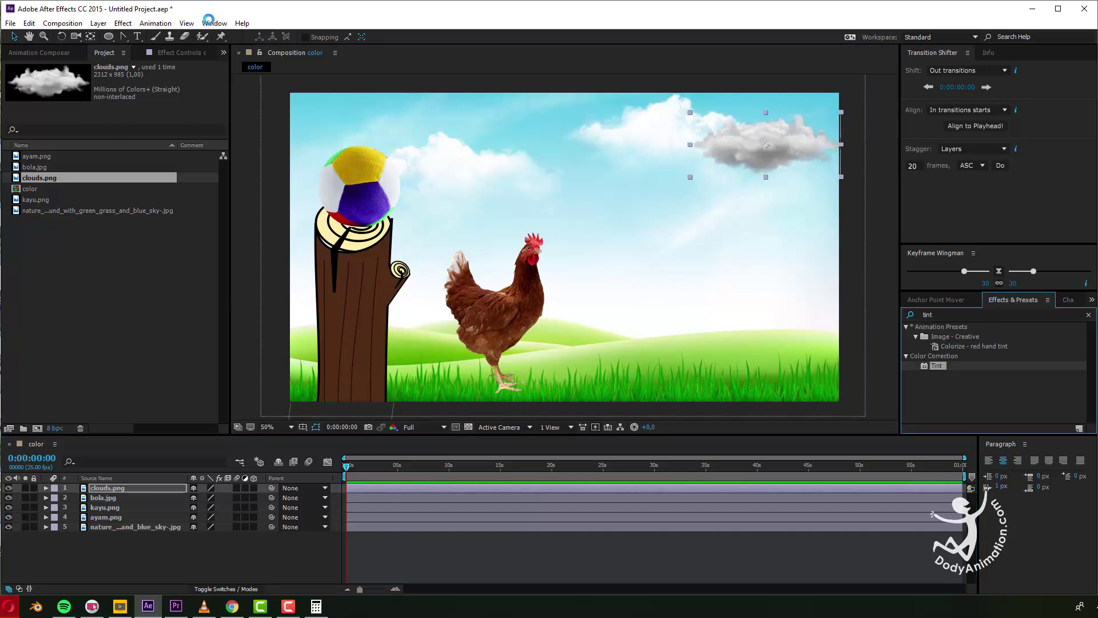
pyautogui.click(217, 22)
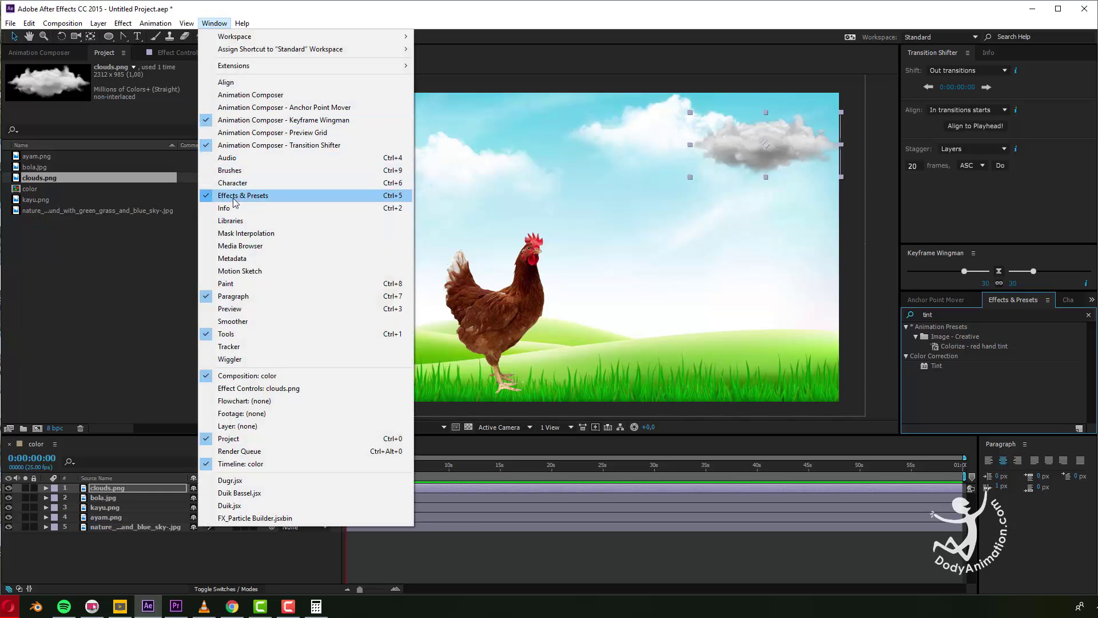
pyautogui.click(250, 197)
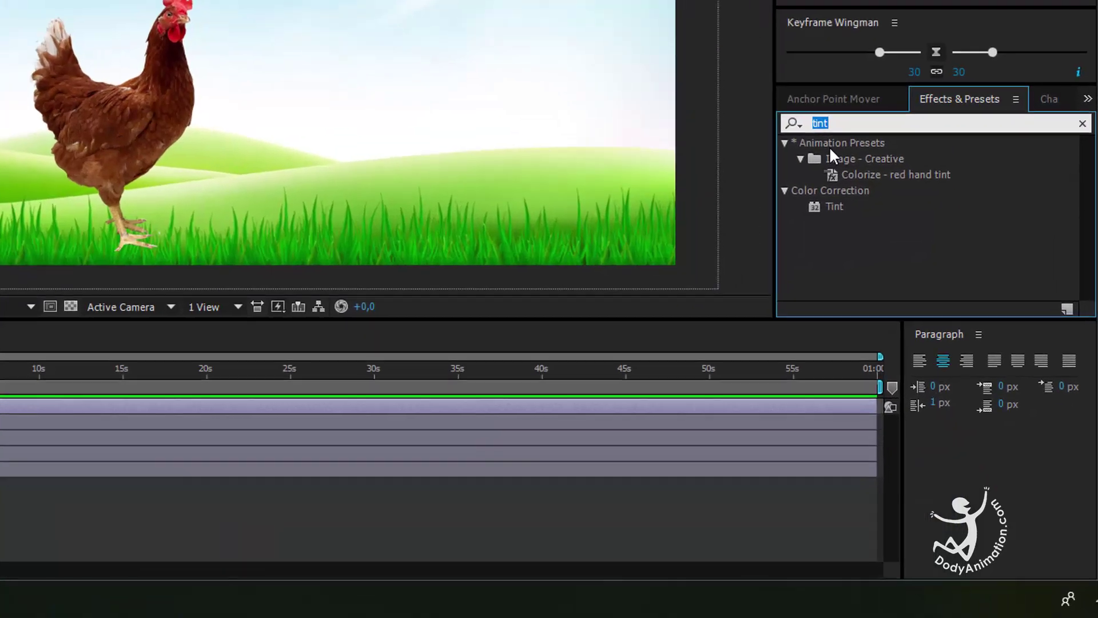
pyautogui.write('bright')
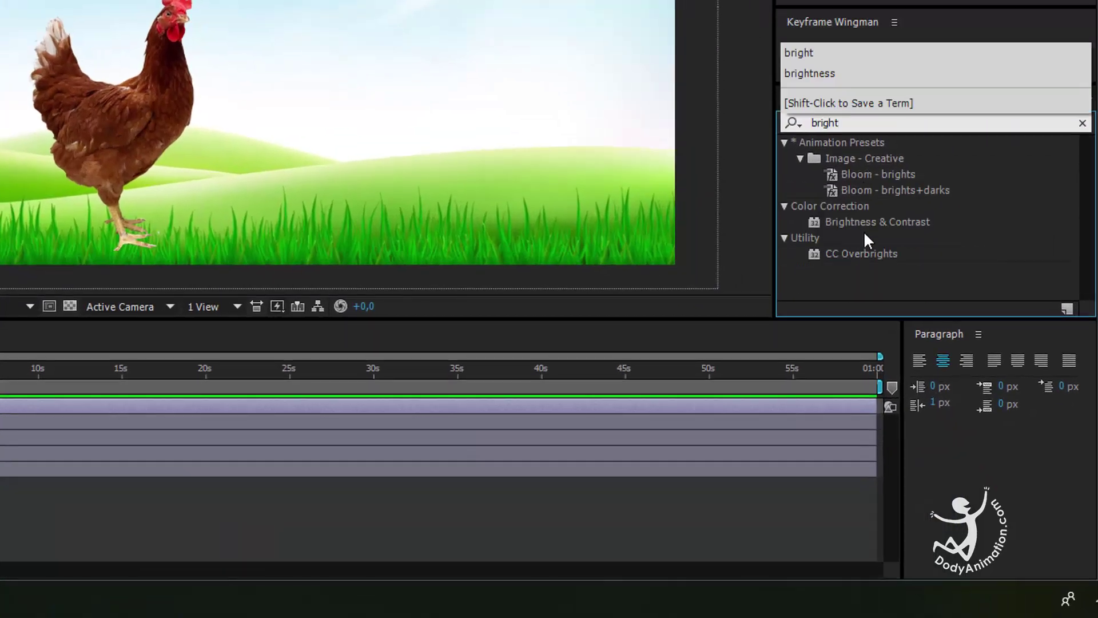
pyautogui.click(875, 224)
pyautogui.moveTo(870, 226); pyautogui.dragTo(373, 404)
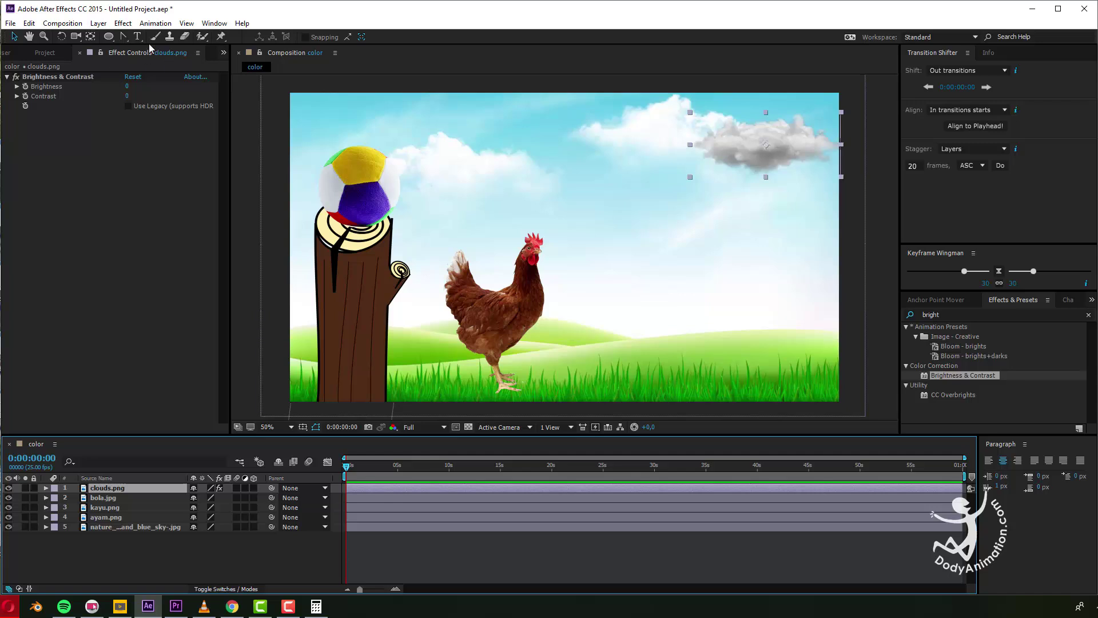
# Set the cloud's Brightness to 78, checking it lower in the sky, and place the cloud in the upper-right sky again.
pyautogui.click(220, 25)
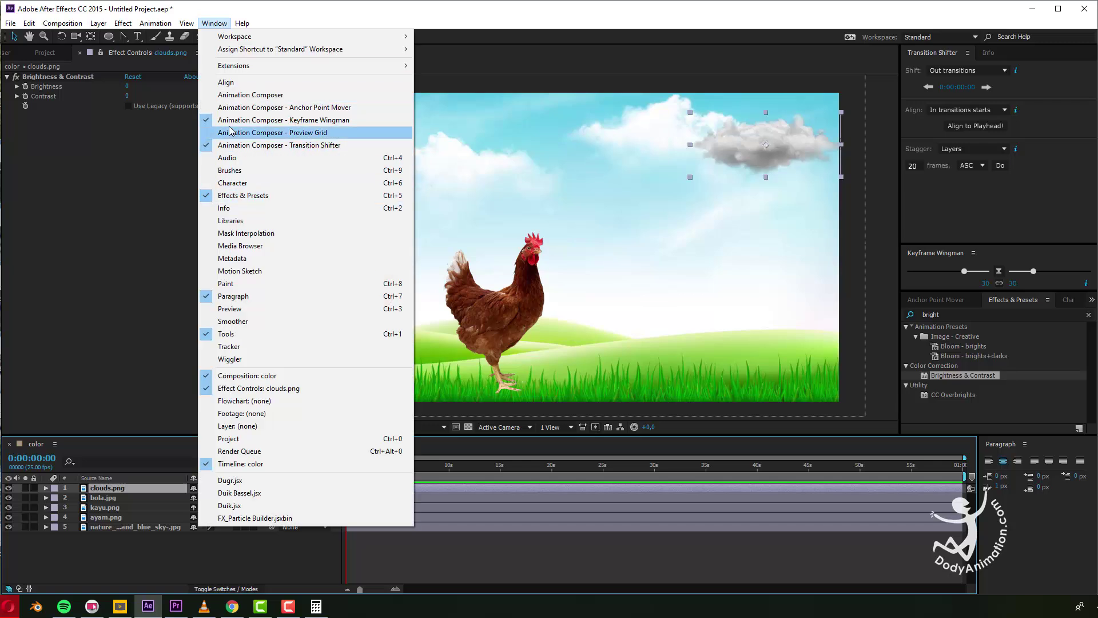
pyautogui.click(251, 390)
pyautogui.moveTo(129, 86); pyautogui.dragTo(162, 97)
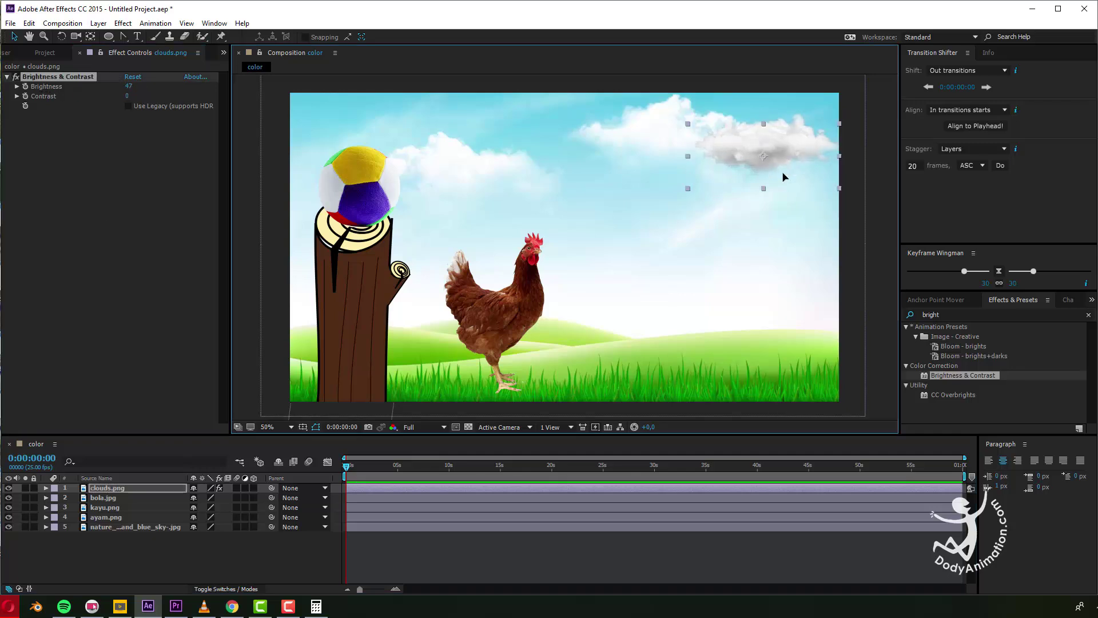
pyautogui.moveTo(784, 177); pyautogui.dragTo(756, 271)
pyautogui.moveTo(130, 86); pyautogui.dragTo(150, 87)
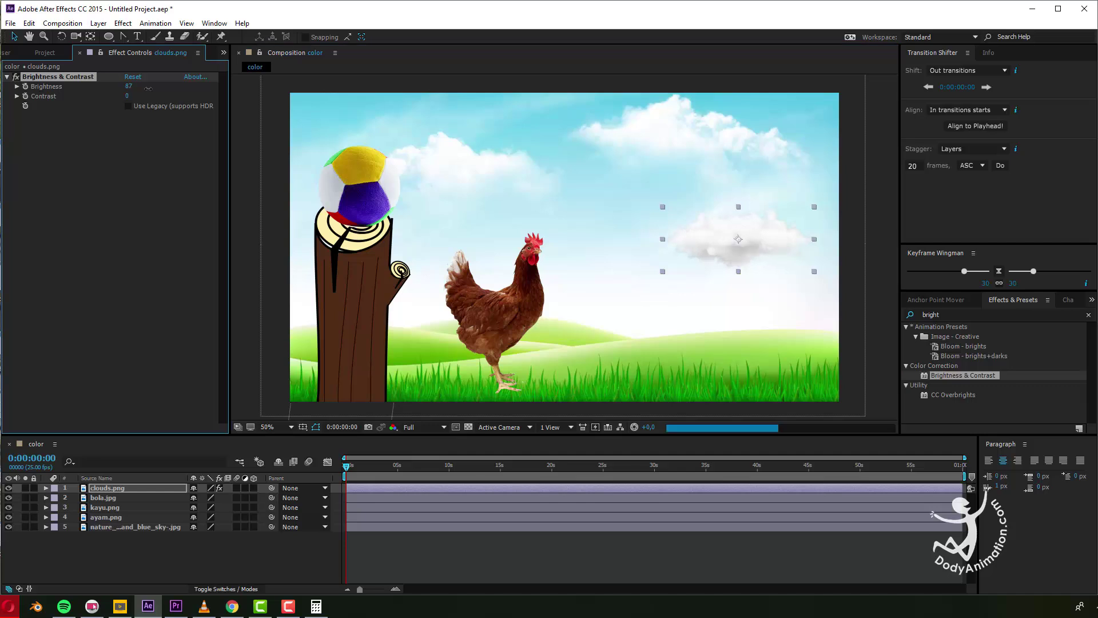
pyautogui.moveTo(766, 221); pyautogui.dragTo(789, 141)
pyautogui.click(421, 558)
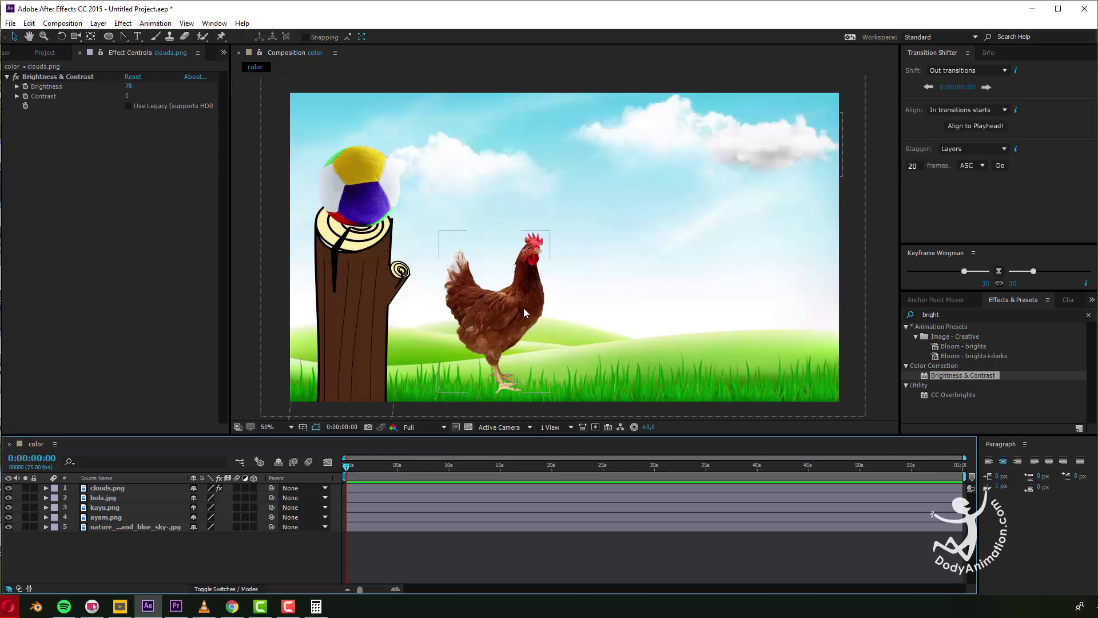
# Scrub through the first few seconds of the timeline with the whole scene in view and return to the first frame.
pyautogui.scroll(-2, 524, 308)
pyautogui.click(539, 280)
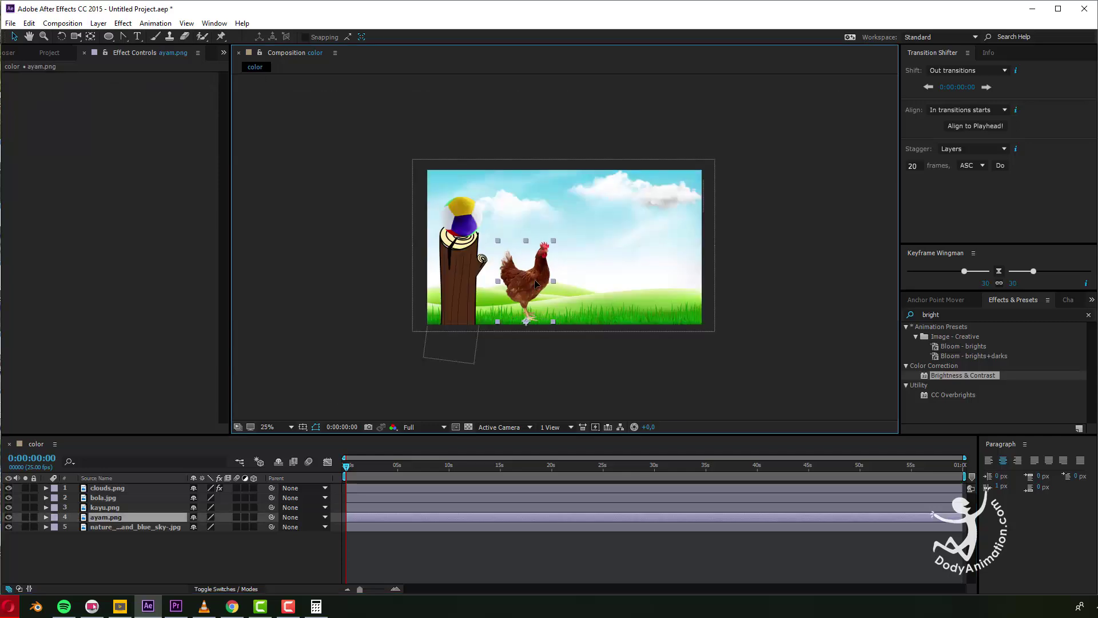
pyautogui.click(543, 360)
pyautogui.moveTo(349, 466); pyautogui.dragTo(386, 466)
pyautogui.press('Home')
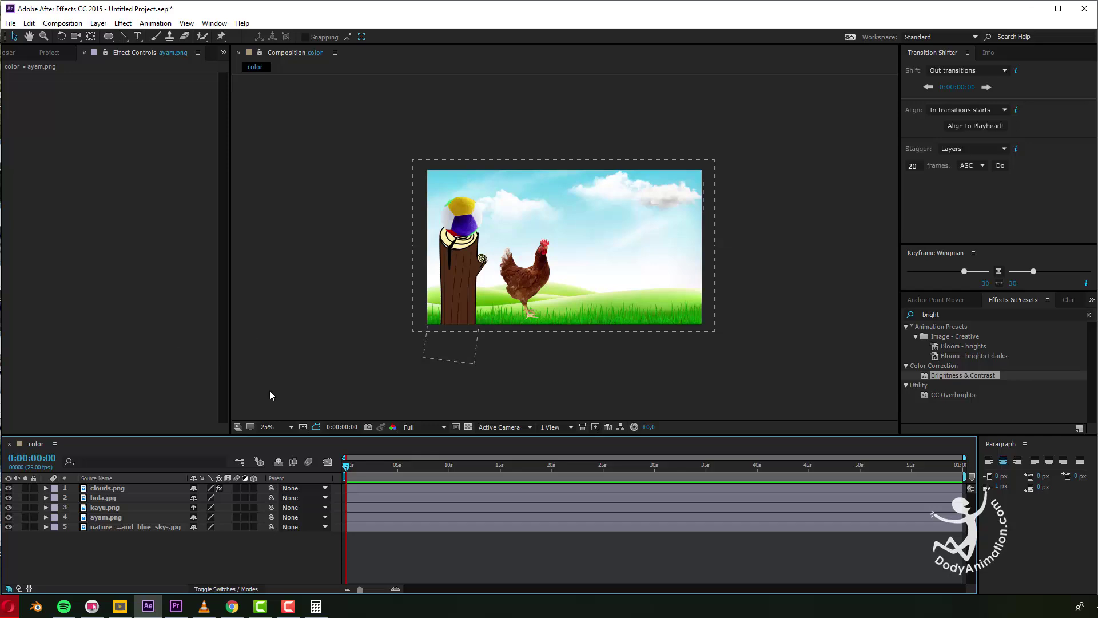
# Save the project as latihan2.aep in the 18 tutoial AE folder.
pyautogui.click(12, 23)
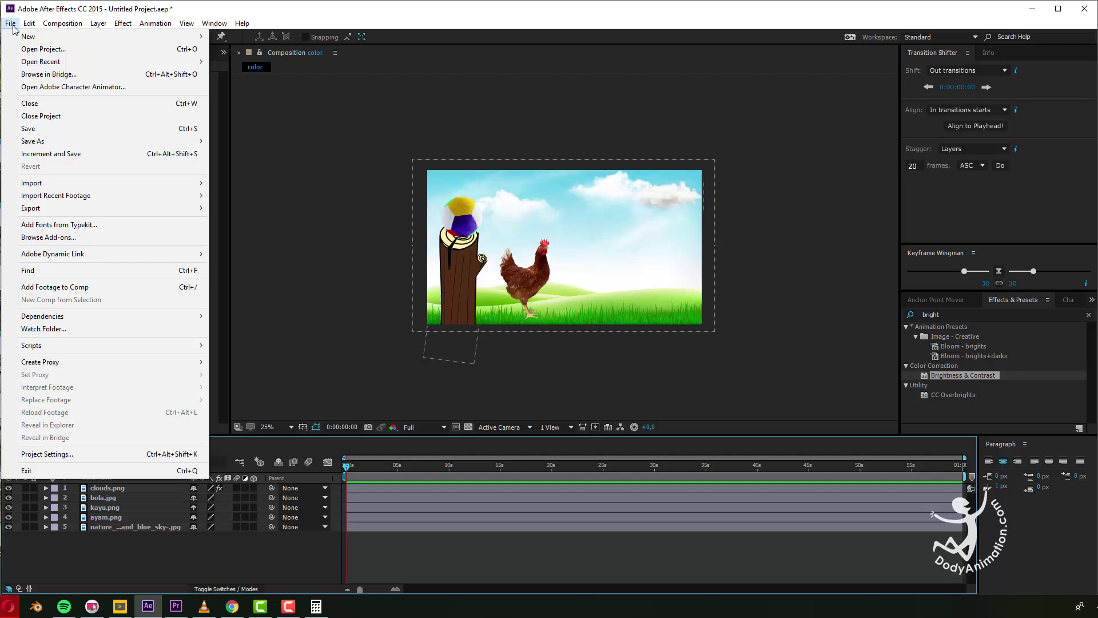
pyautogui.click(42, 127)
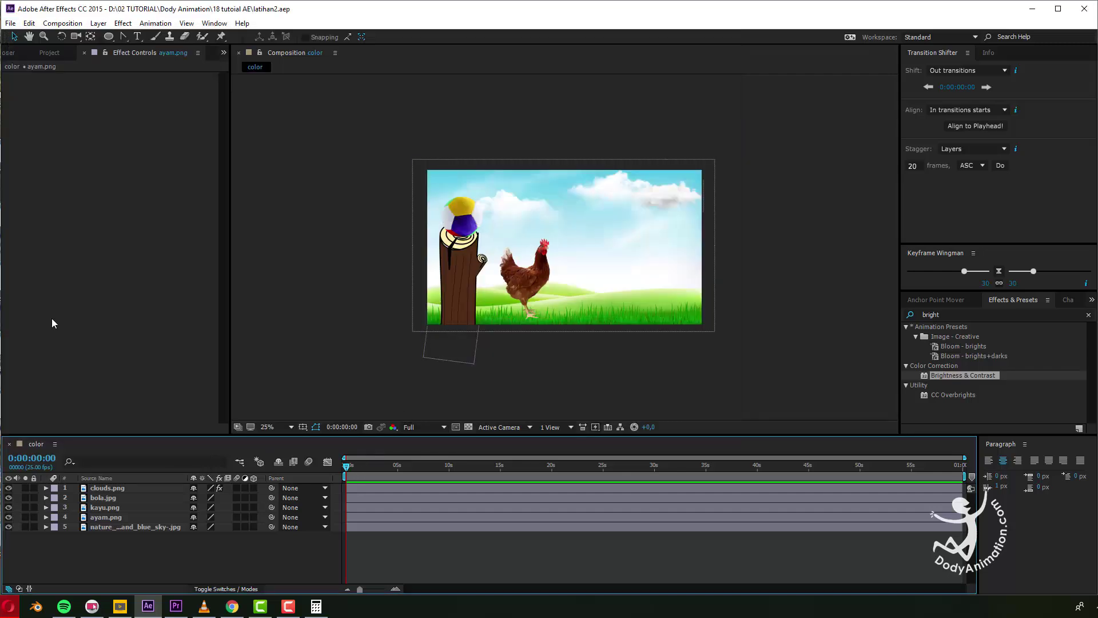
# Import hammer.jpg and place it in the composition above the chicken, beside the ball.
pyautogui.click(49, 52)
pyautogui.doubleClick(121, 289)
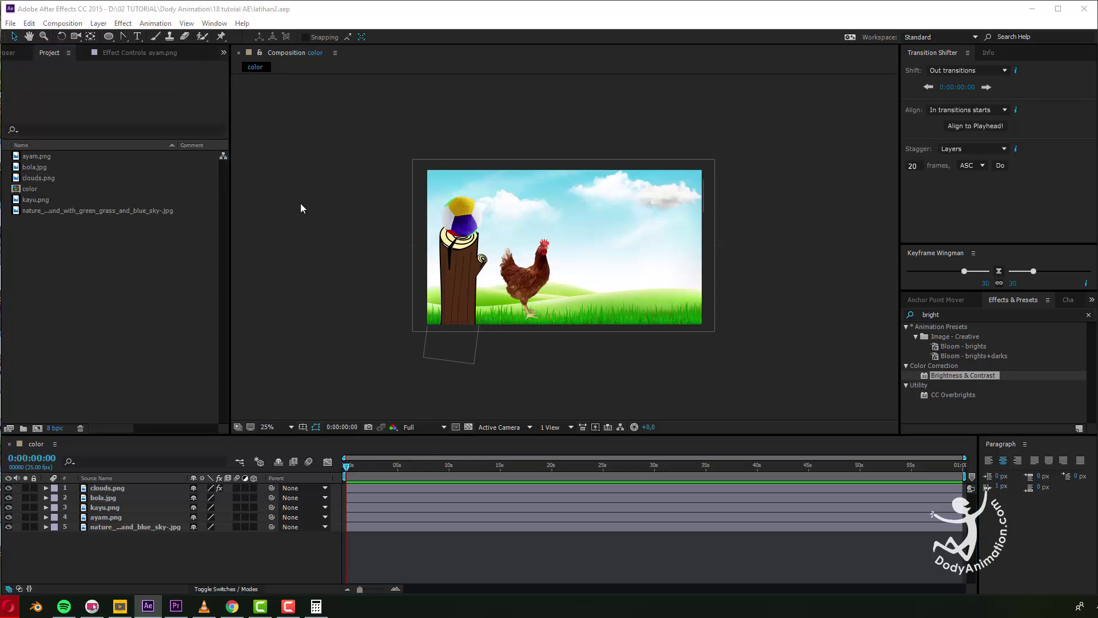
pyautogui.click(449, 197)
pyautogui.press('Return')
pyautogui.moveTo(33, 198); pyautogui.dragTo(556, 232)
pyautogui.scroll(2, 572, 229)
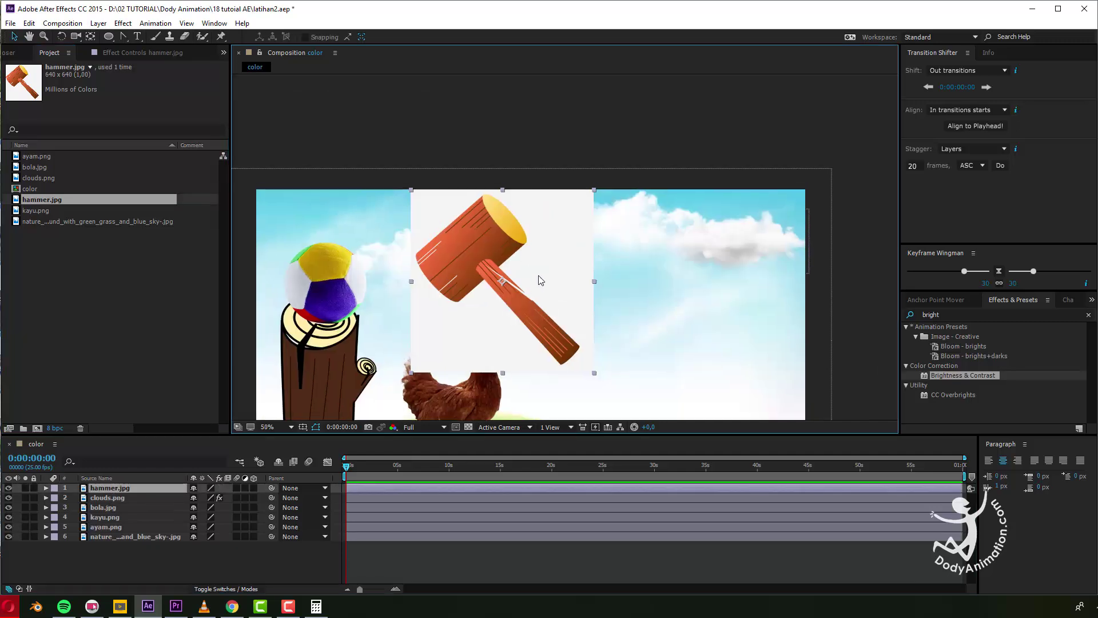
pyautogui.moveTo(497, 280); pyautogui.dragTo(487, 292)
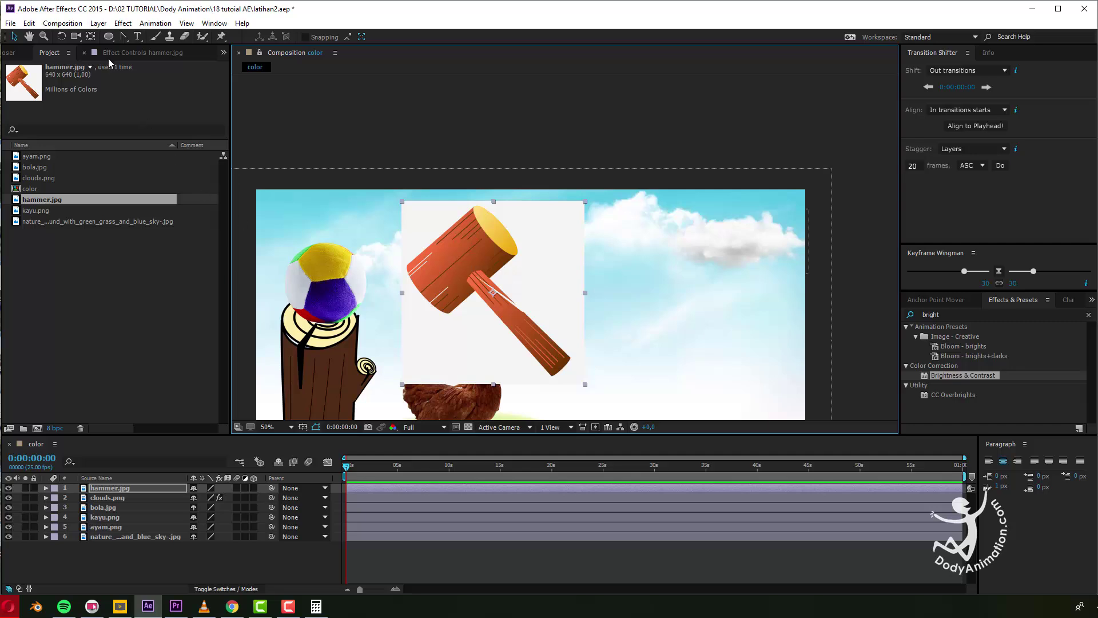
# Draw a closed Pen tool mask around the hammer's head and handle to cut away its white background.
pyautogui.moveTo(122, 36); pyautogui.dragTo(150, 42)
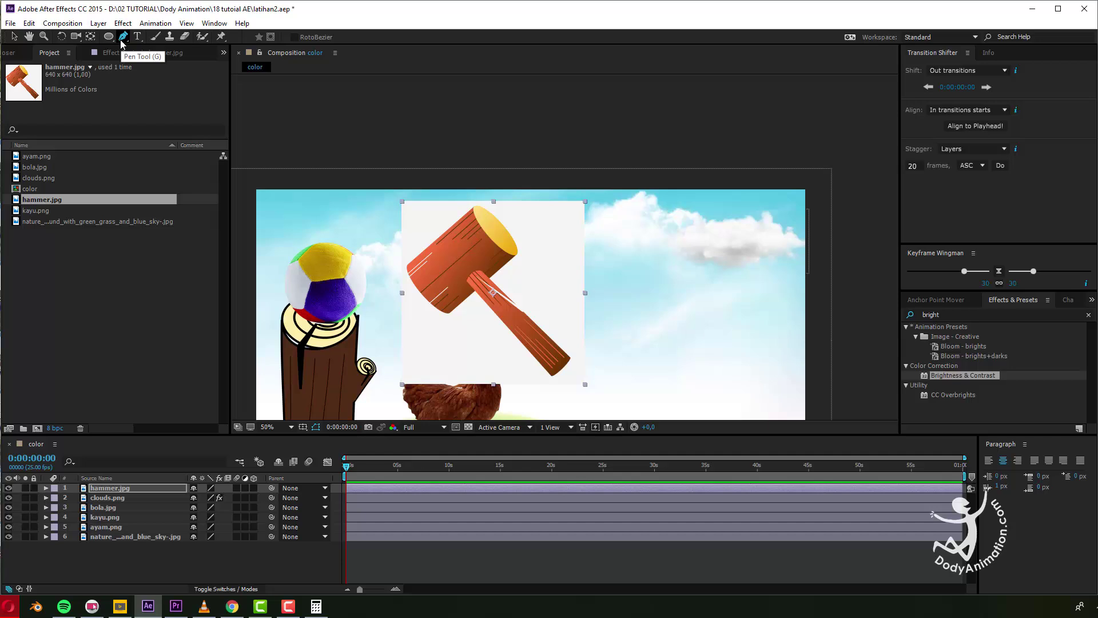
pyautogui.click(517, 489)
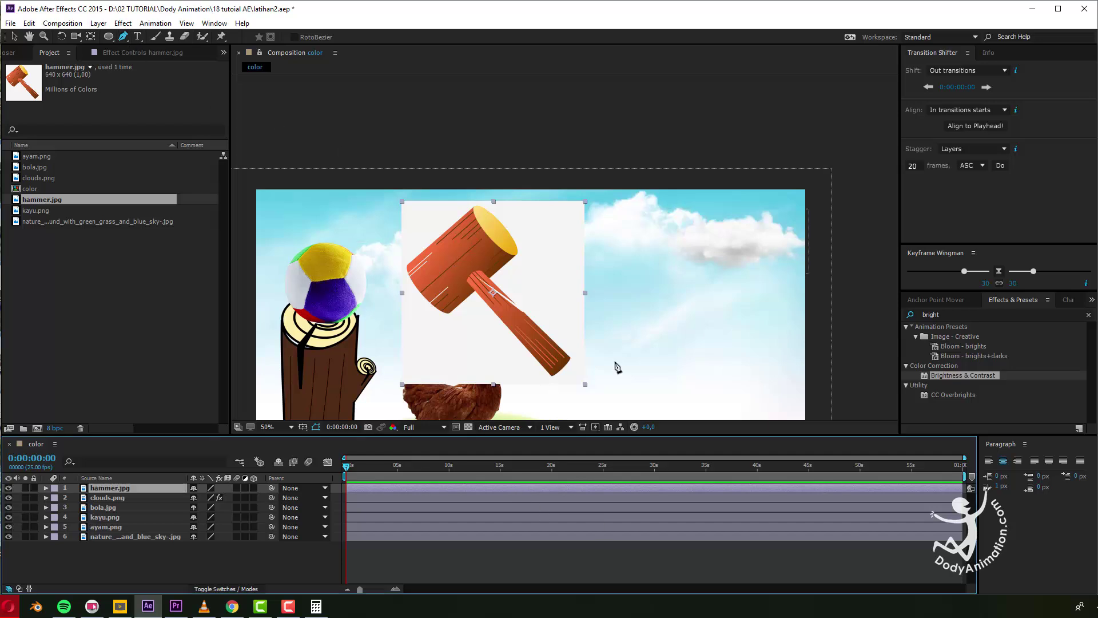
pyautogui.click(570, 357)
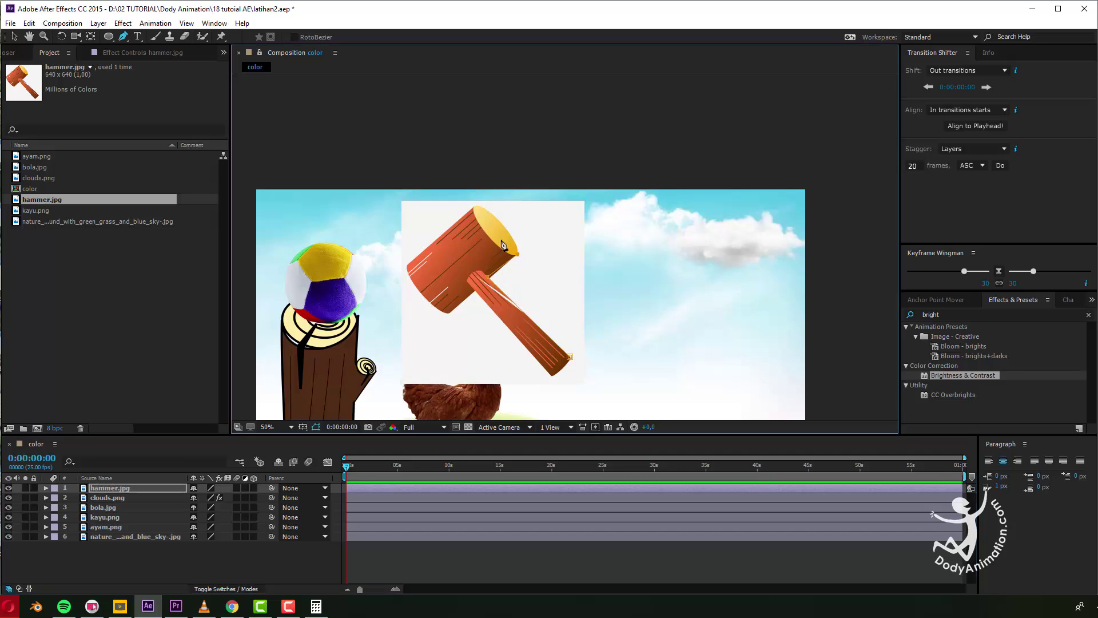
pyautogui.click(491, 209)
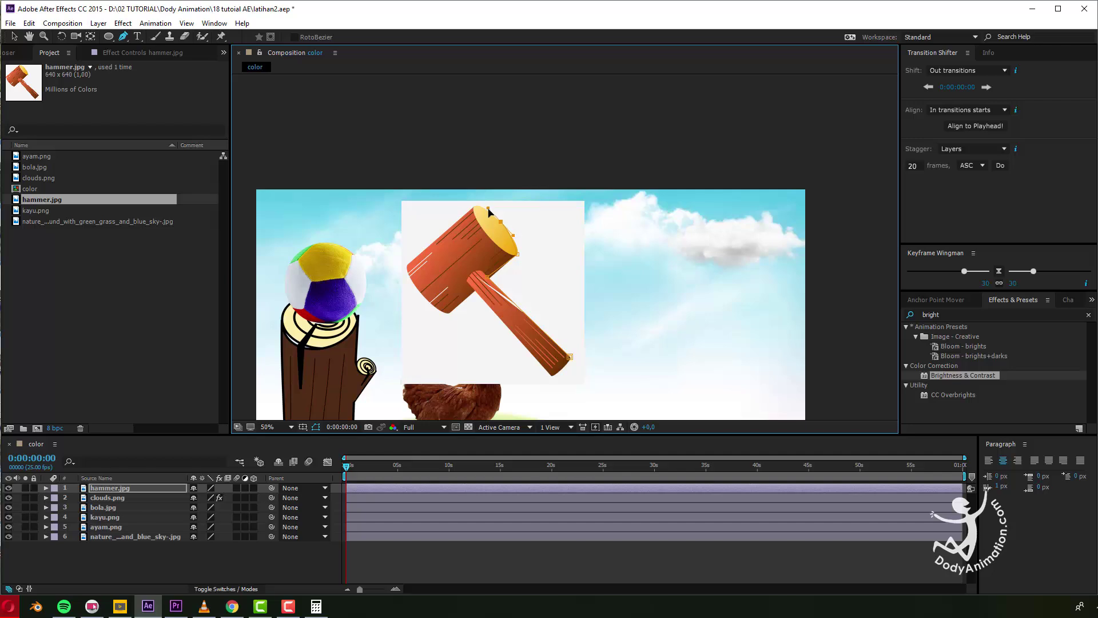
pyautogui.click(474, 205)
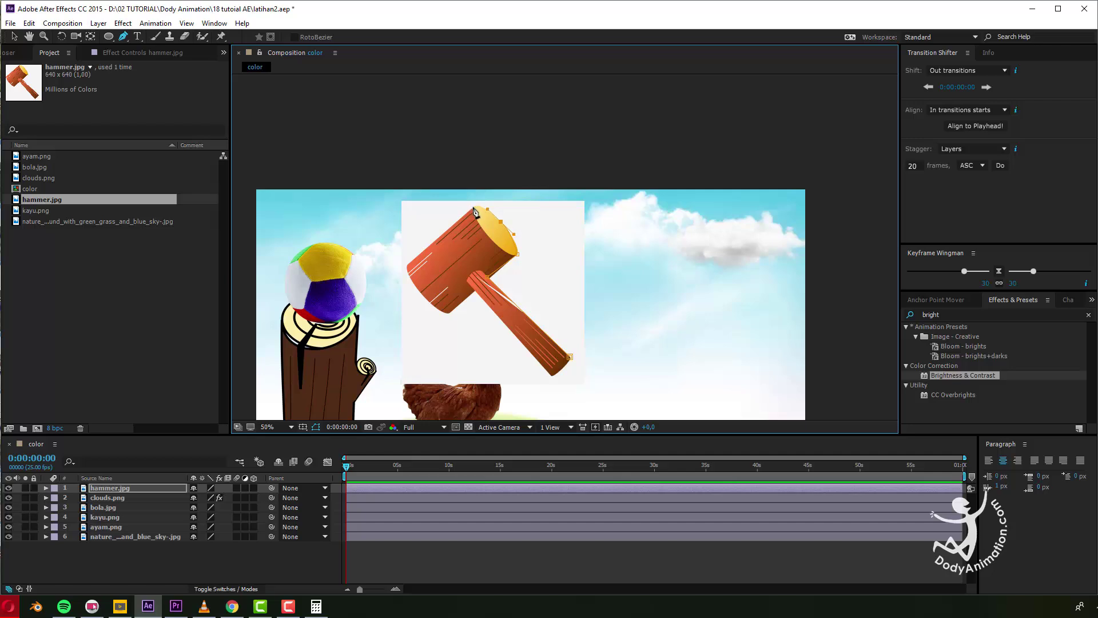
pyautogui.click(406, 266)
pyautogui.click(429, 305)
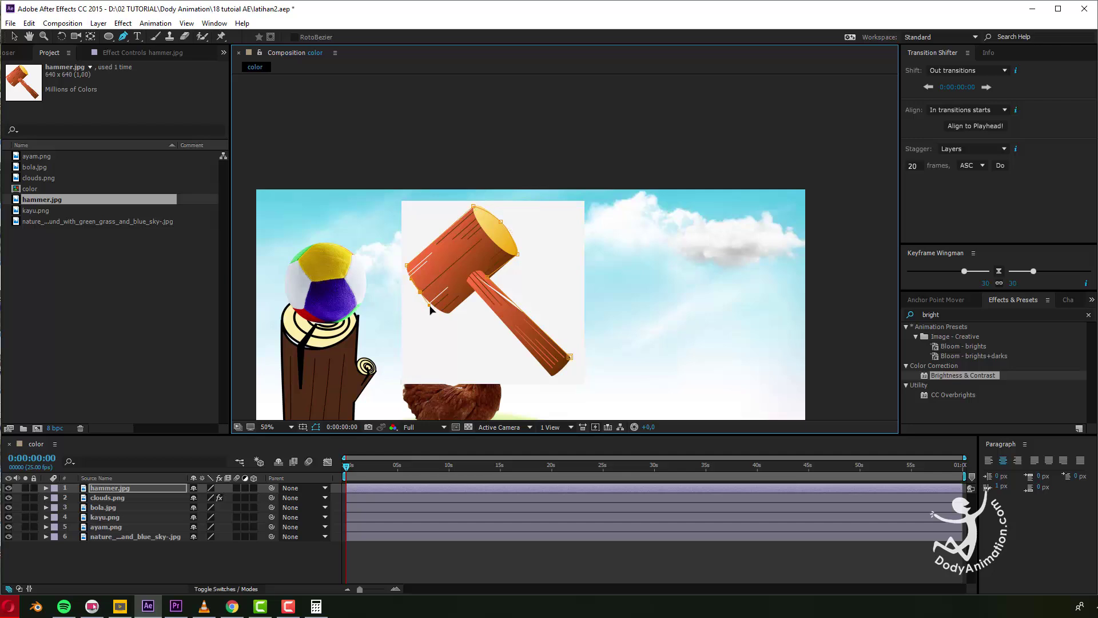
pyautogui.click(450, 312)
pyautogui.click(475, 290)
pyautogui.click(551, 376)
pyautogui.doubleClick(568, 358)
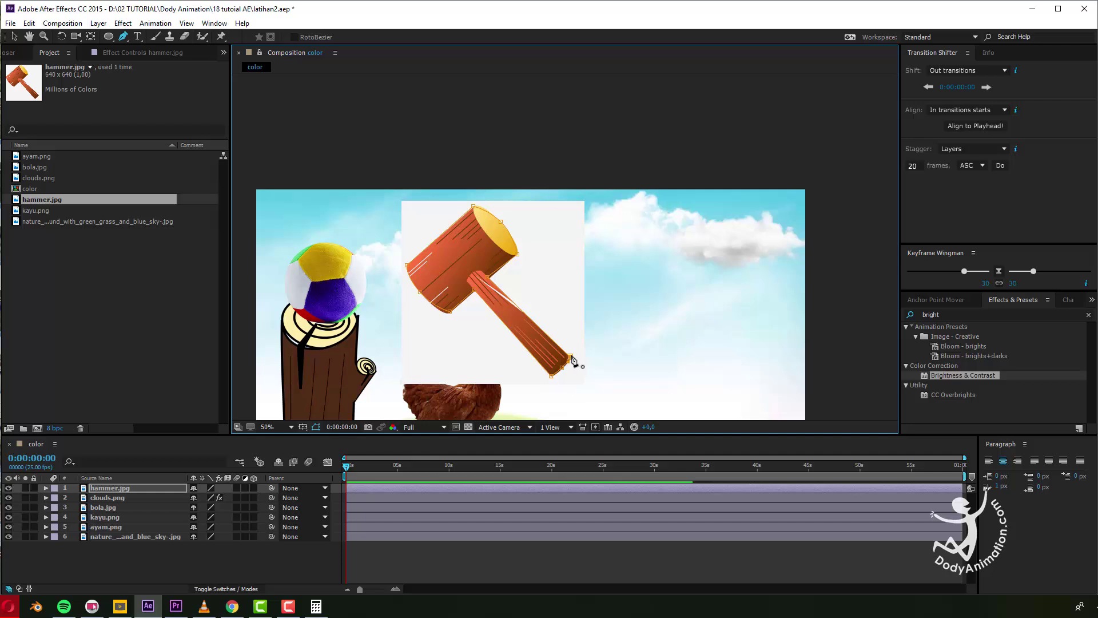
# Move the masked hammer up and closer to the ball with the Selection tool, its handle ending at the chicken's head.
pyautogui.click(14, 37)
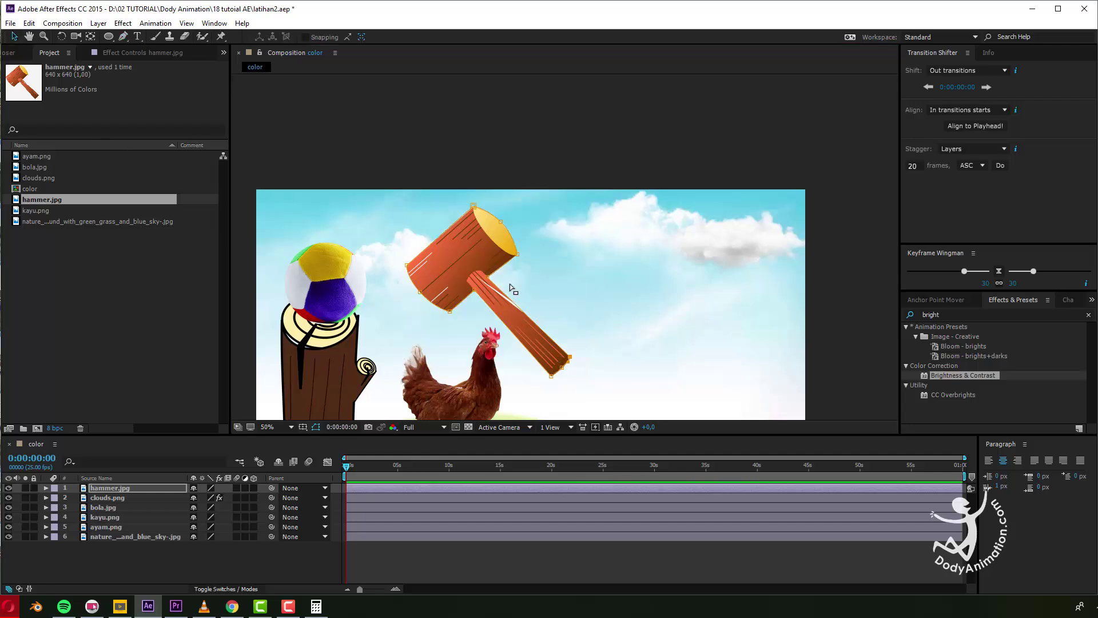
pyautogui.scroll(-2, 557, 328)
pyautogui.click(530, 281)
pyautogui.moveTo(531, 281); pyautogui.dragTo(519, 270)
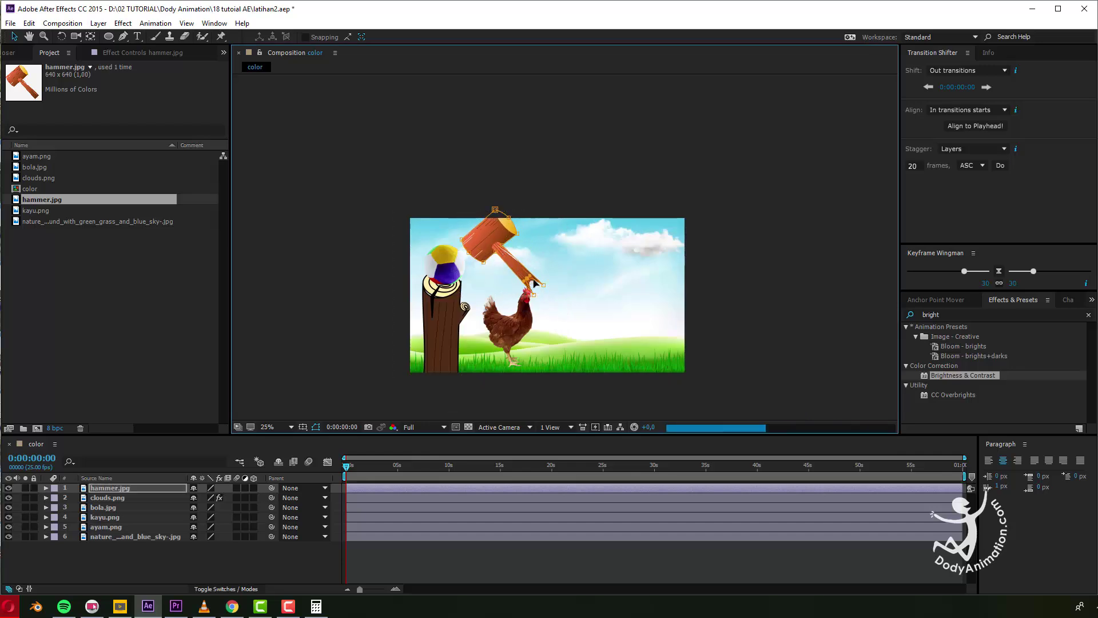
pyautogui.scroll(2, 541, 298)
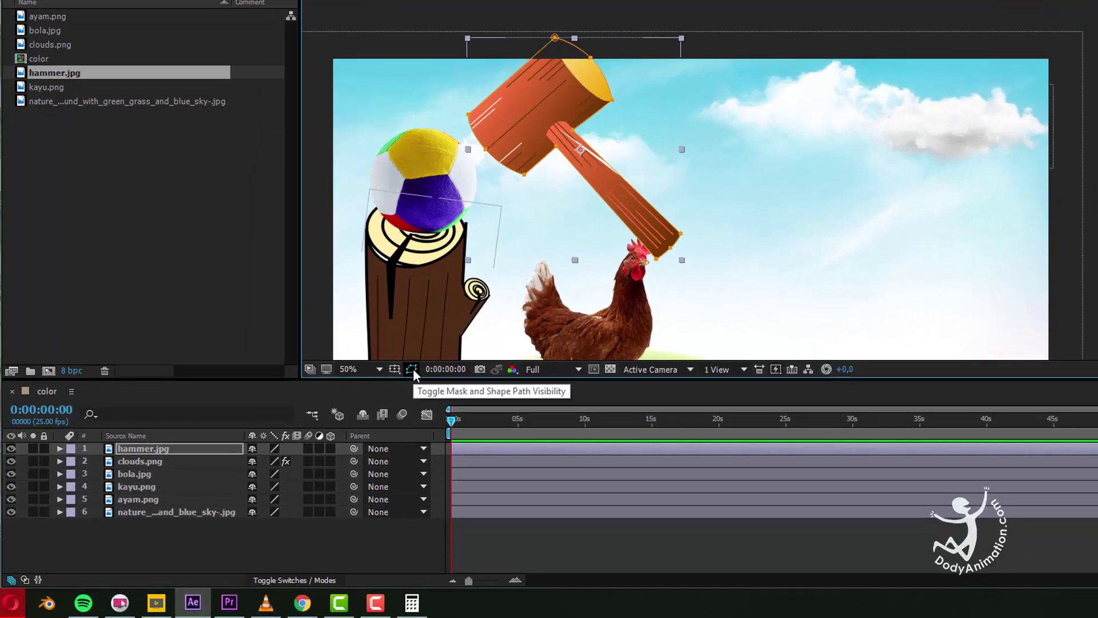
# With mask paths hidden, shrink the hammer to about half its size and place its anchor point at the handle's lower-right end.
pyautogui.click(411, 370)
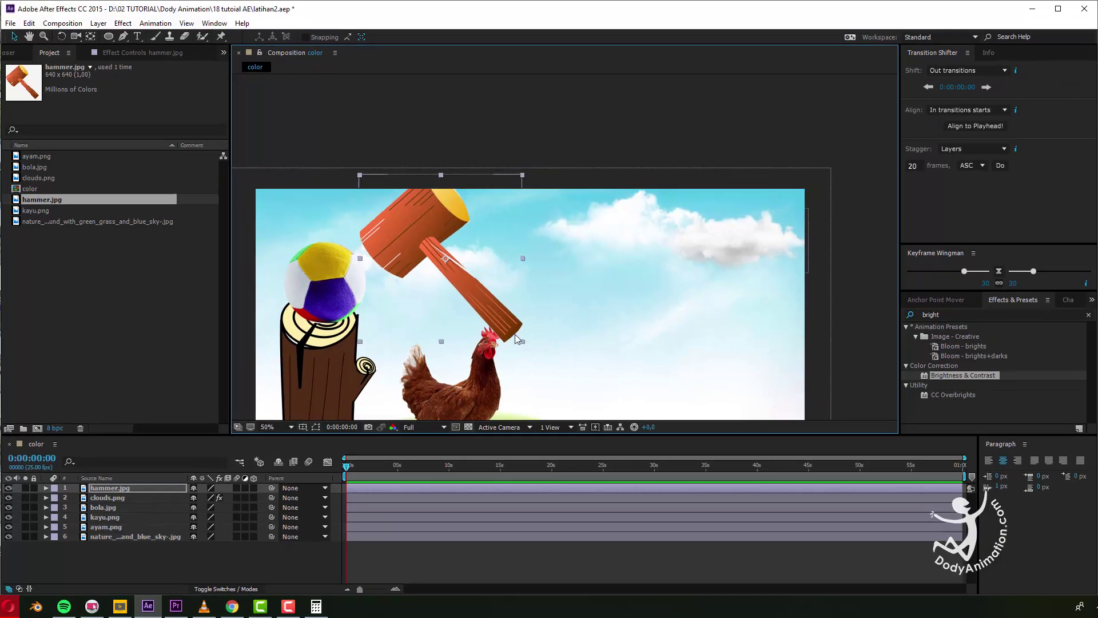
pyautogui.moveTo(494, 313); pyautogui.dragTo(485, 300)
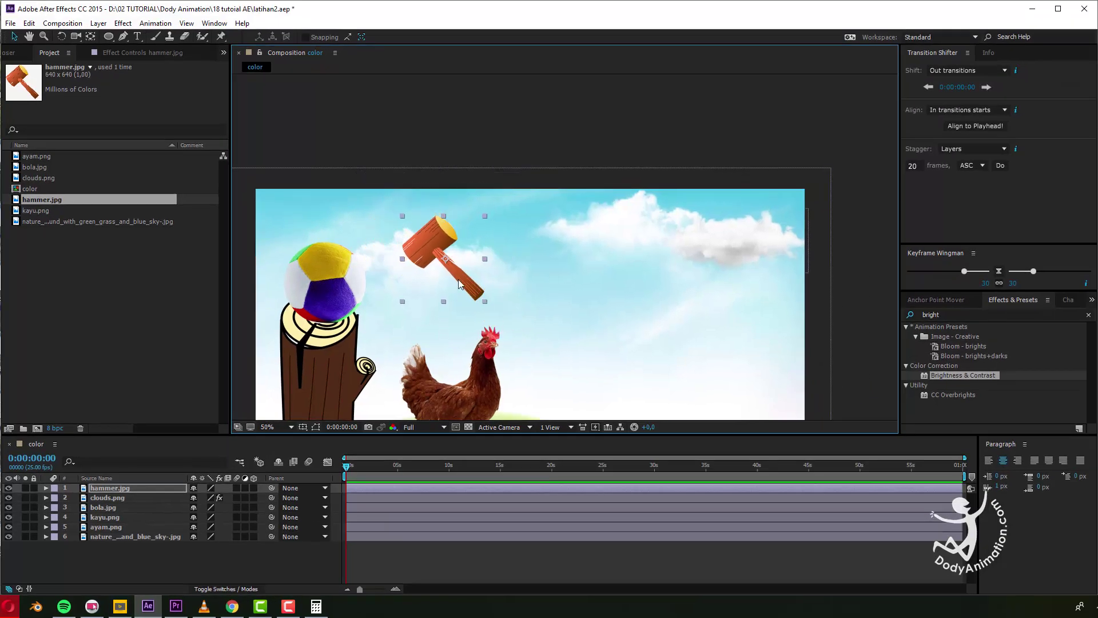
pyautogui.click(941, 301)
pyautogui.click(945, 352)
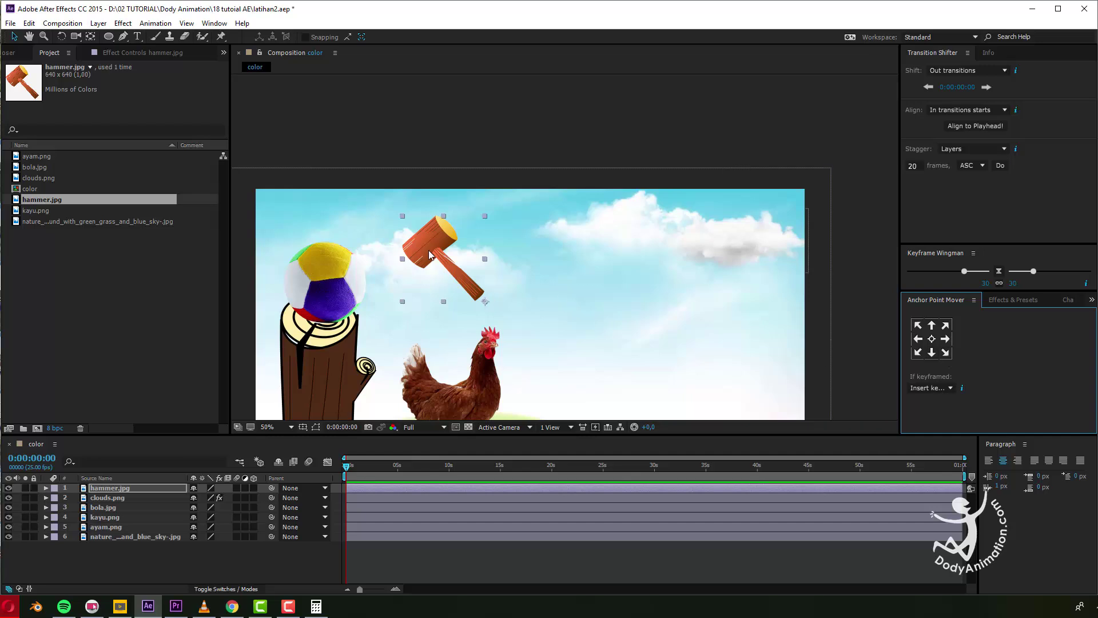
# Rotate the hammer slightly counter-clockwise around its handle end and move it up to hang directly above the ball.
pyautogui.click(62, 36)
pyautogui.moveTo(426, 244); pyautogui.dragTo(493, 225)
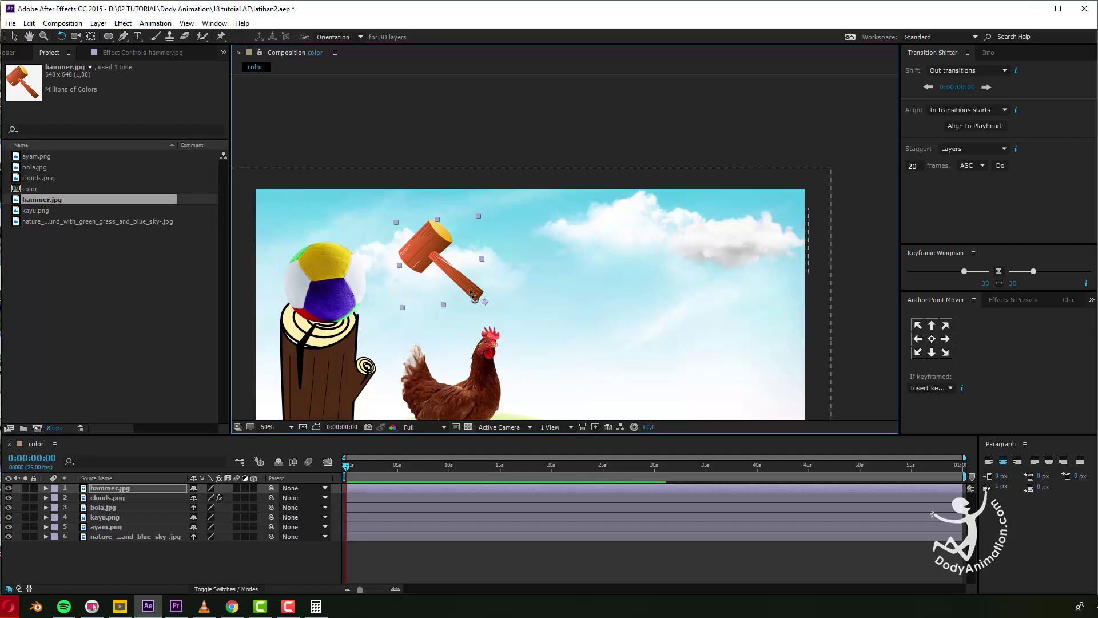
pyautogui.click(90, 36)
pyautogui.moveTo(484, 302); pyautogui.dragTo(358, 222)
pyautogui.click(14, 36)
pyautogui.scroll(-2, 367, 241)
pyautogui.scroll(2, 454, 278)
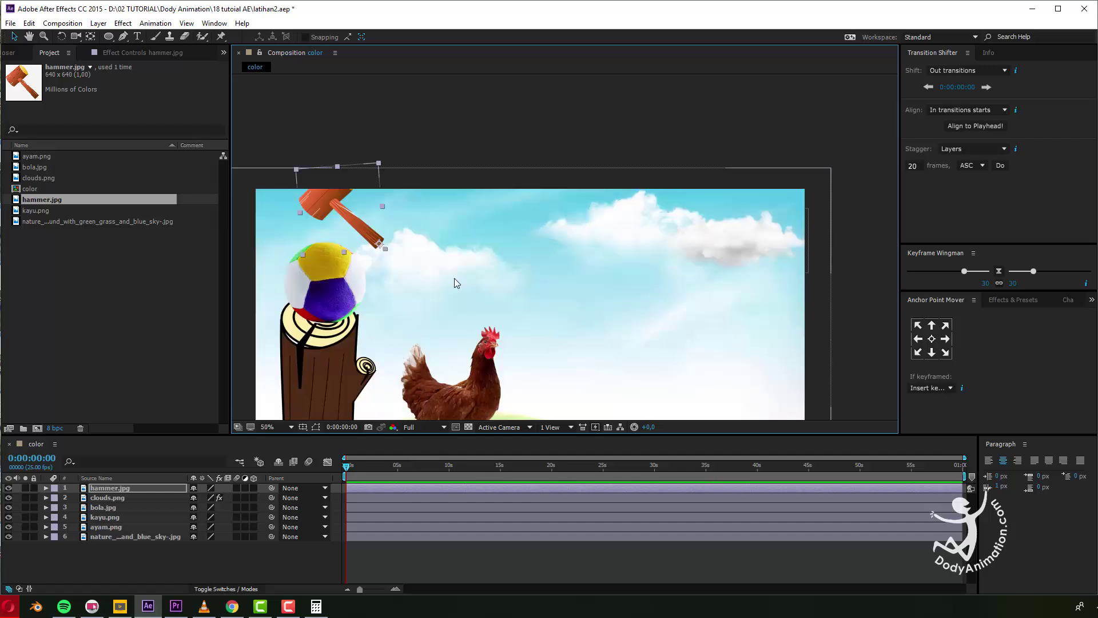
# Shrink the ball slightly, then lower the log and set the ball back on its cut top.
pyautogui.click(356, 284)
pyautogui.moveTo(366, 324); pyautogui.dragTo(362, 317)
pyautogui.moveTo(301, 371); pyautogui.dragTo(302, 397)
pyautogui.moveTo(324, 286); pyautogui.dragTo(324, 304)
# Place the hammer just over the ball and rotate it counter-clockwise until its handle lies almost horizontal towards the chicken.
pyautogui.moveTo(351, 221); pyautogui.dragTo(317, 239)
pyautogui.click(62, 36)
pyautogui.click(14, 37)
pyautogui.moveTo(514, 362); pyautogui.dragTo(509, 253)
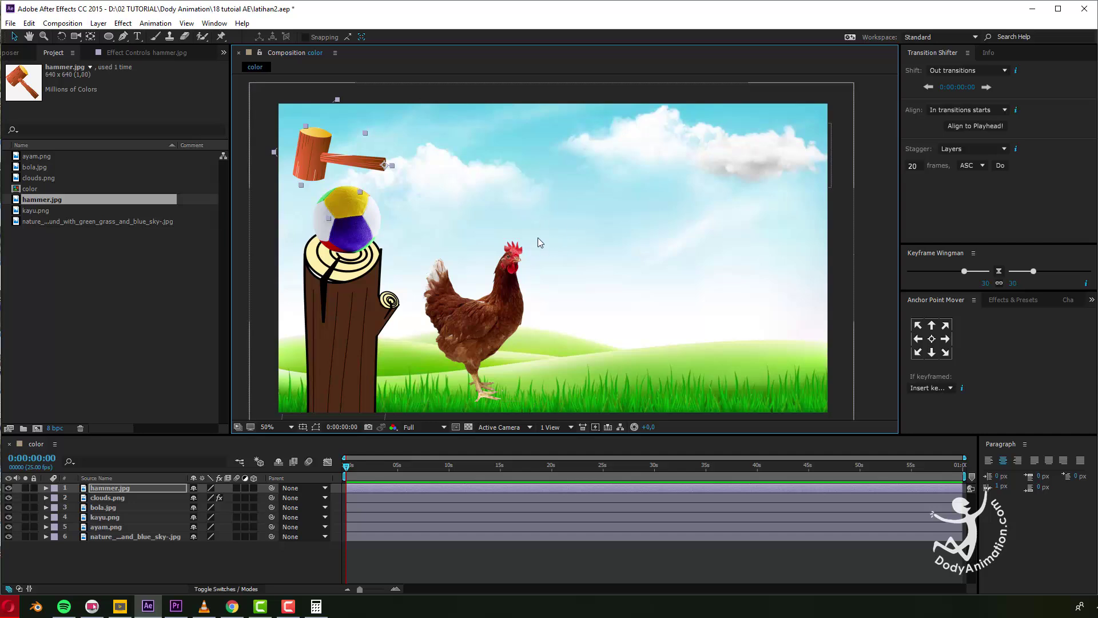
# Inspect the arranged scene at different magnifications, ending at 50% with the whole landscape in view.
pyautogui.scroll(-1, 540, 243)
pyautogui.scroll(3, 540, 244)
pyautogui.scroll(-4, 541, 245)
pyautogui.scroll(2, 541, 244)
pyautogui.scroll(-2, 541, 245)
pyautogui.scroll(4, 541, 245)
pyautogui.scroll(-4, 541, 245)
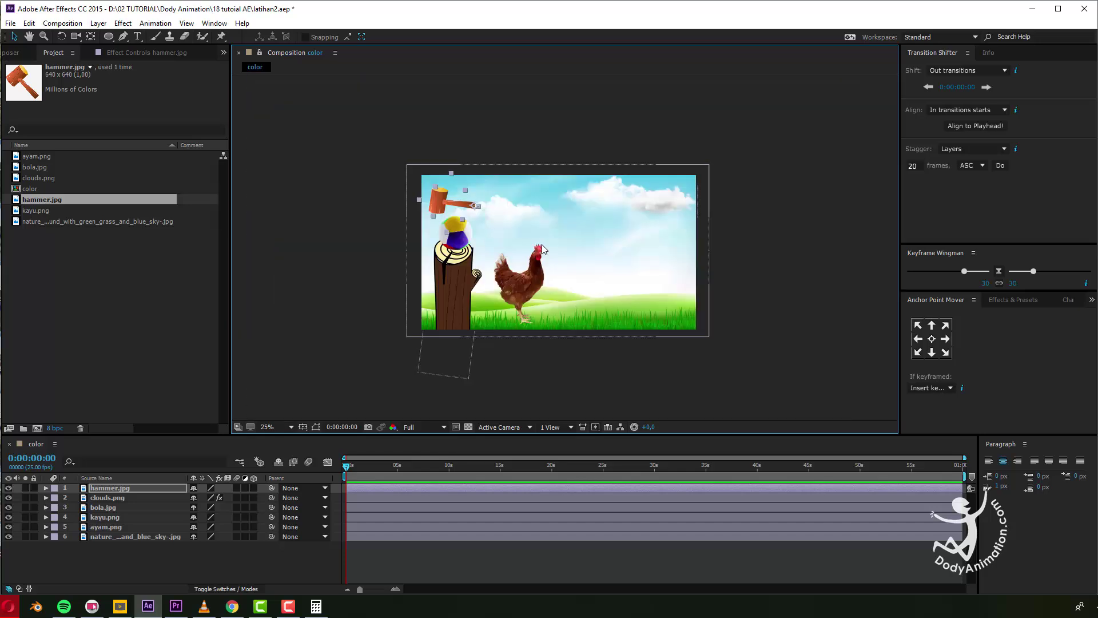
pyautogui.scroll(2, 541, 249)
pyautogui.press('h')
pyautogui.moveTo(545, 252); pyautogui.dragTo(562, 231)
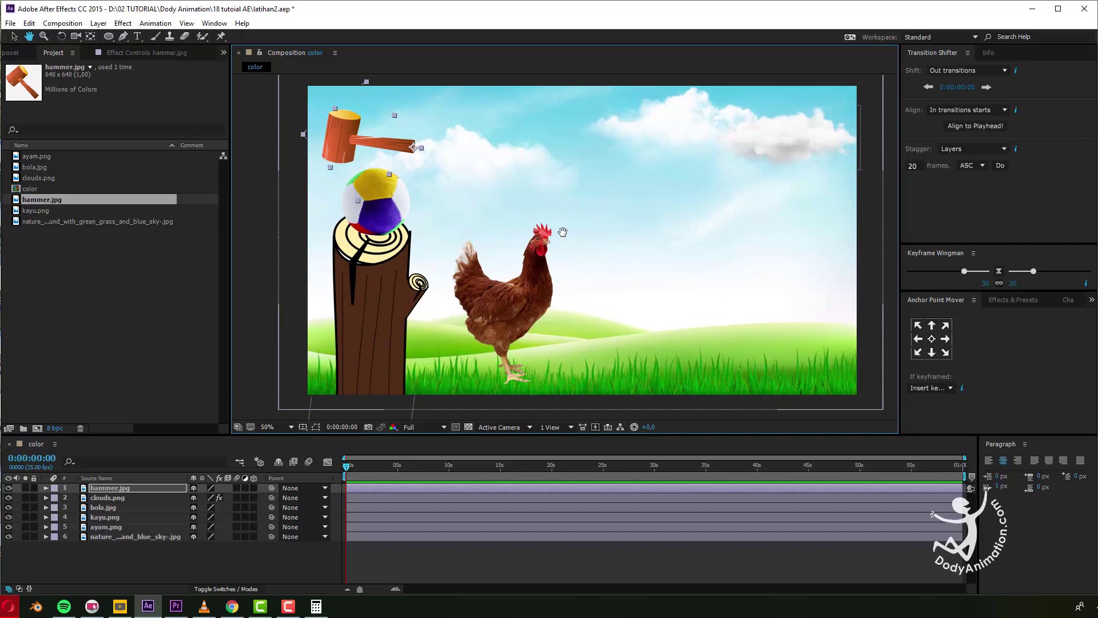
pyautogui.press('v')
pyautogui.scroll(-1, 563, 241)
pyautogui.scroll(1, 563, 241)
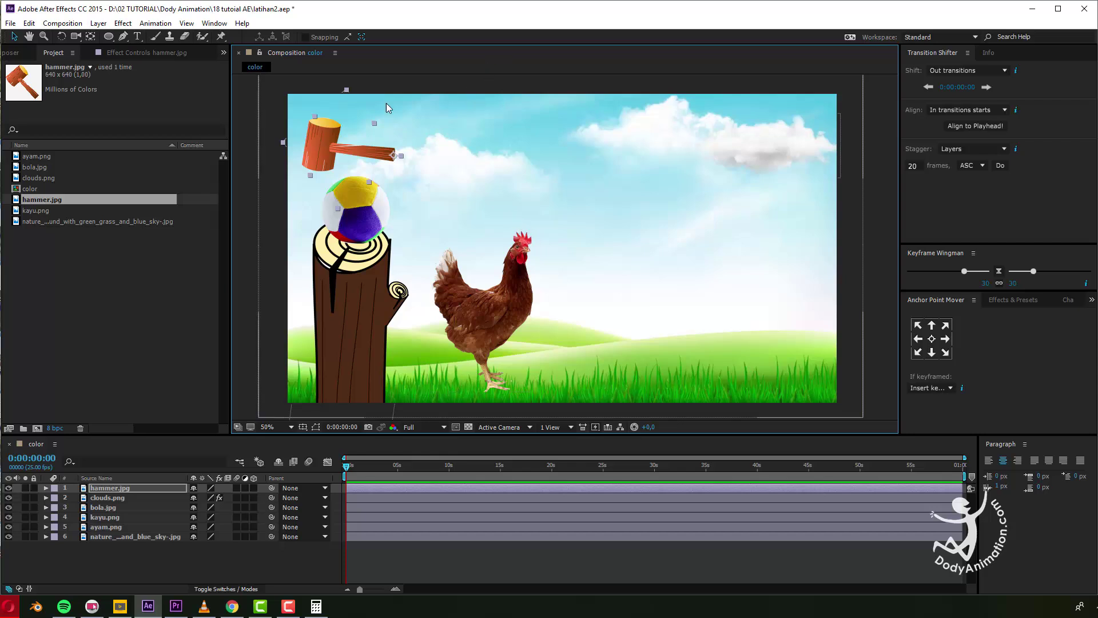
# Check the scene with the Hand and Zoom tools, magnifying the chicken to 100% and returning to a centred 50% view.
pyautogui.click(29, 37)
pyautogui.moveTo(584, 234)
pyautogui.mouseDown()
pyautogui.moveTo(595, 238)
pyautogui.moveTo(567, 230)
pyautogui.mouseUp()
pyautogui.click(44, 36)
pyautogui.click(553, 235)
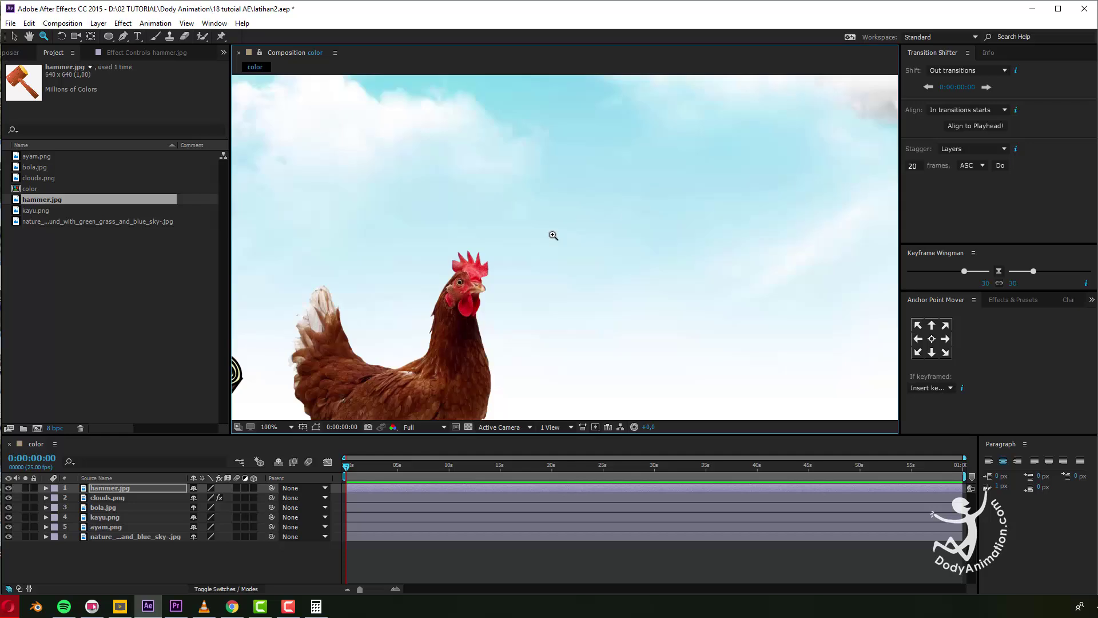
pyautogui.keyDown('alt'); pyautogui.click(554, 235); pyautogui.keyUp('alt')
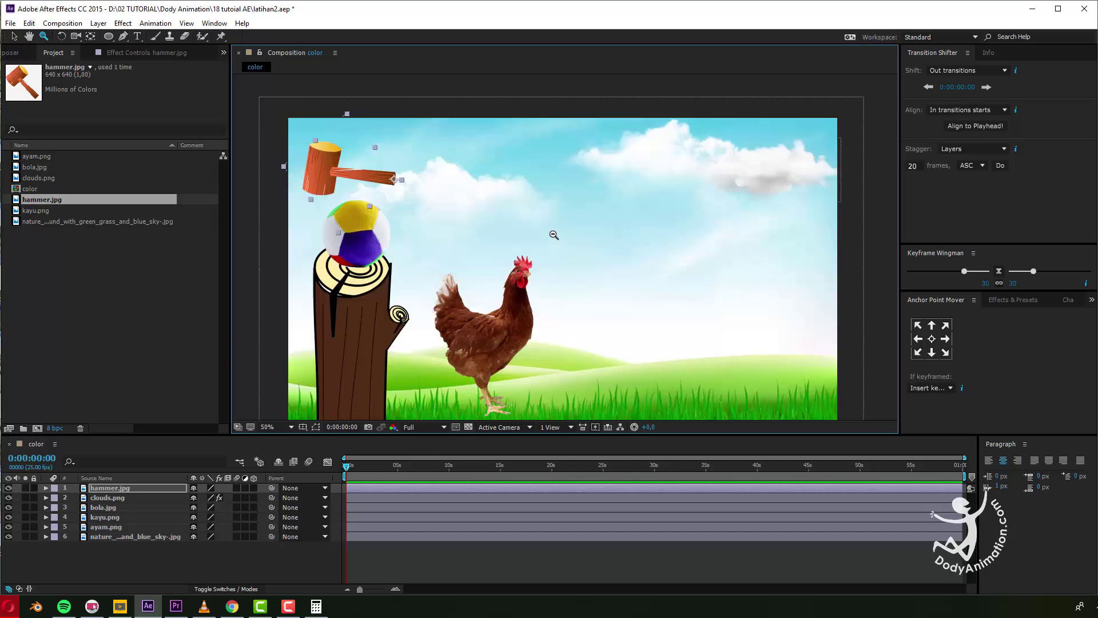
pyautogui.keyDown('alt'); pyautogui.click(472, 225); pyautogui.keyUp('alt')
pyautogui.click(538, 222)
pyautogui.keyDown('alt'); pyautogui.click(589, 263); pyautogui.keyUp('alt')
pyautogui.press('h')
pyautogui.moveTo(454, 185); pyautogui.dragTo(447, 176)
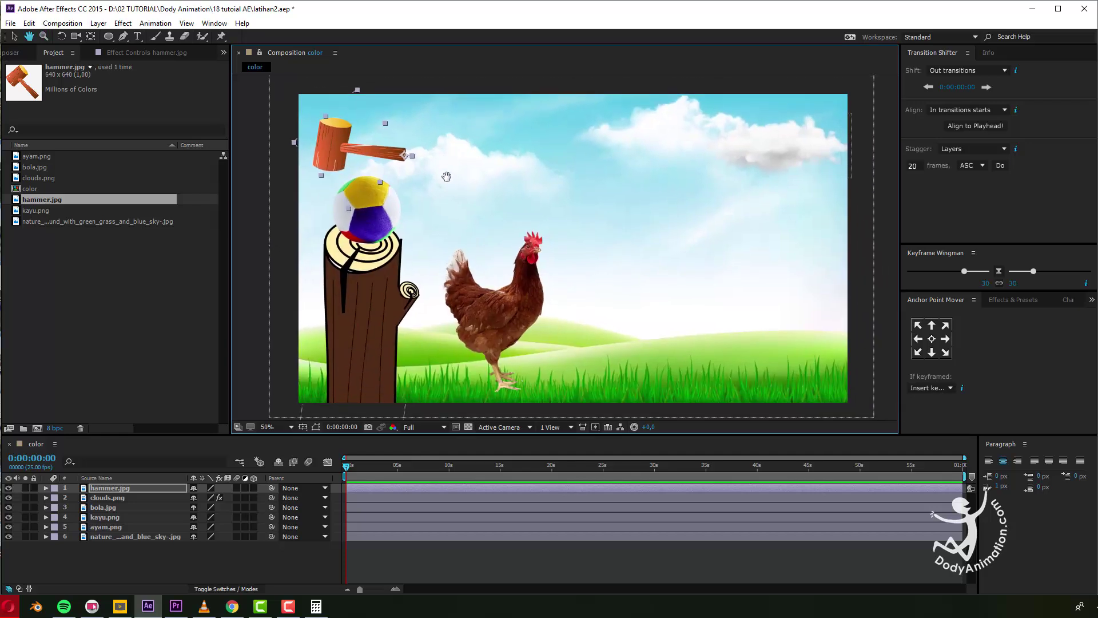
pyautogui.click(14, 38)
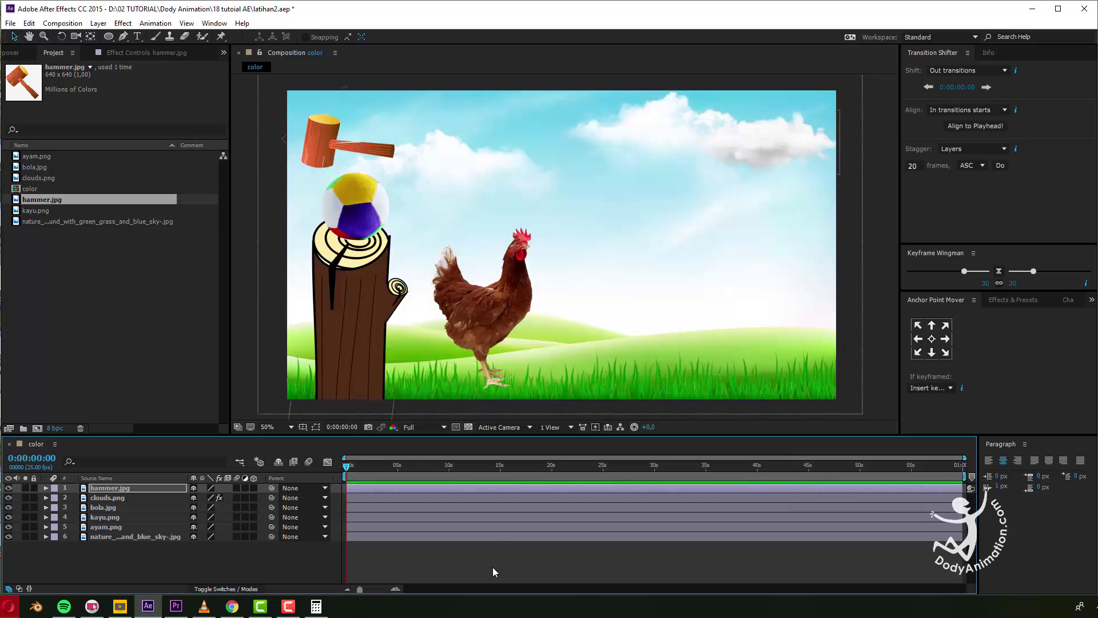
# Hide the hammer.jpg and bola.jpg layers and move bola.jpg above clouds.png in the layer order.
pyautogui.click(495, 572)
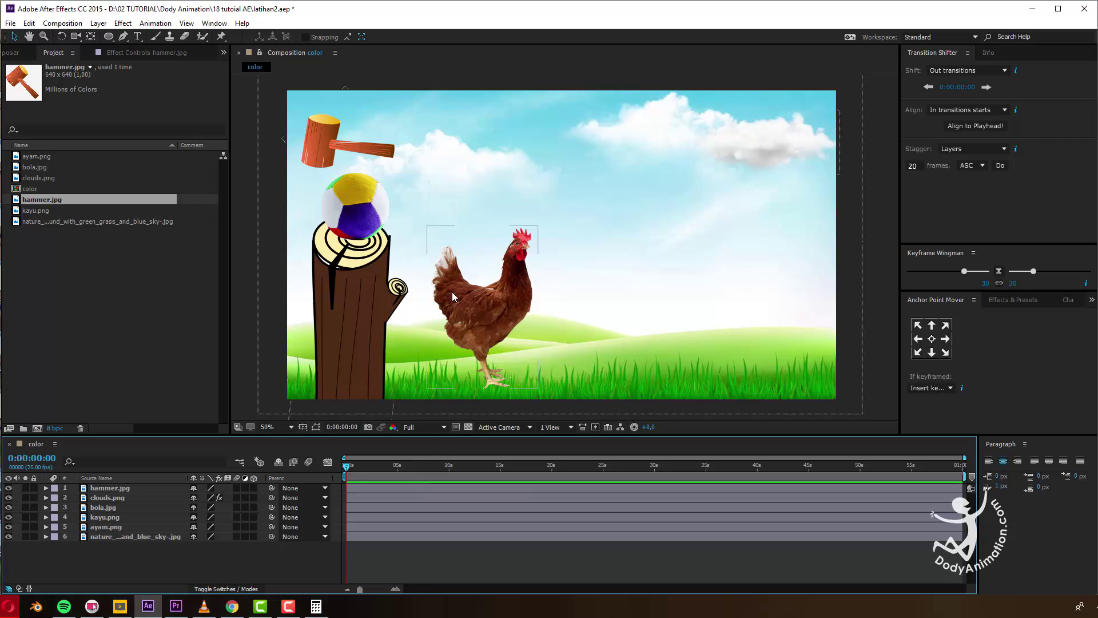
pyautogui.click(98, 489)
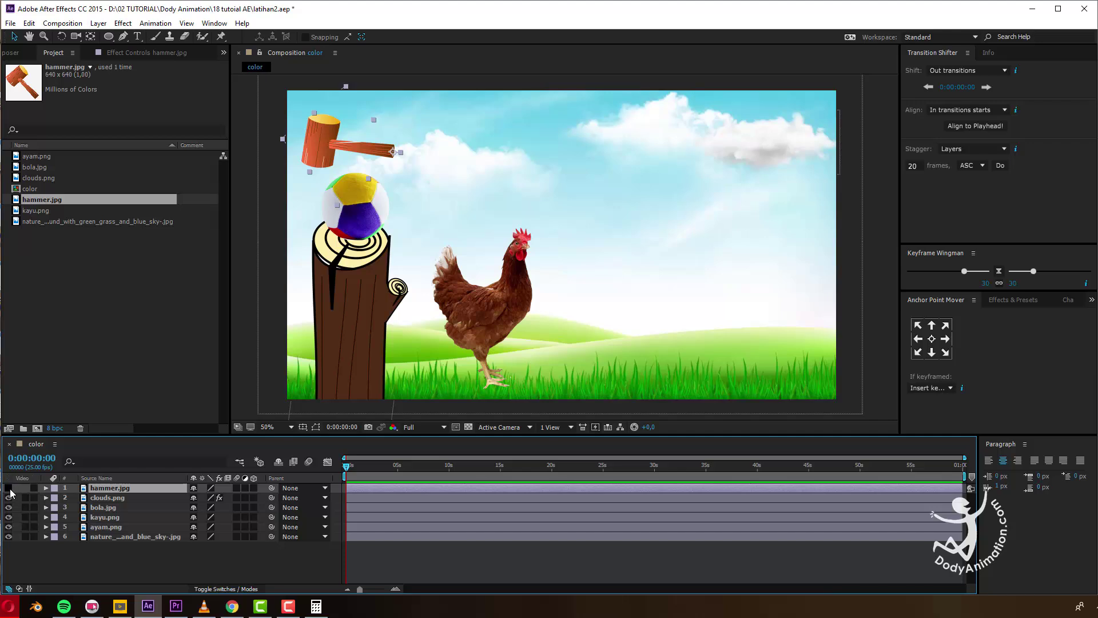
pyautogui.click(9, 488)
pyautogui.click(8, 498)
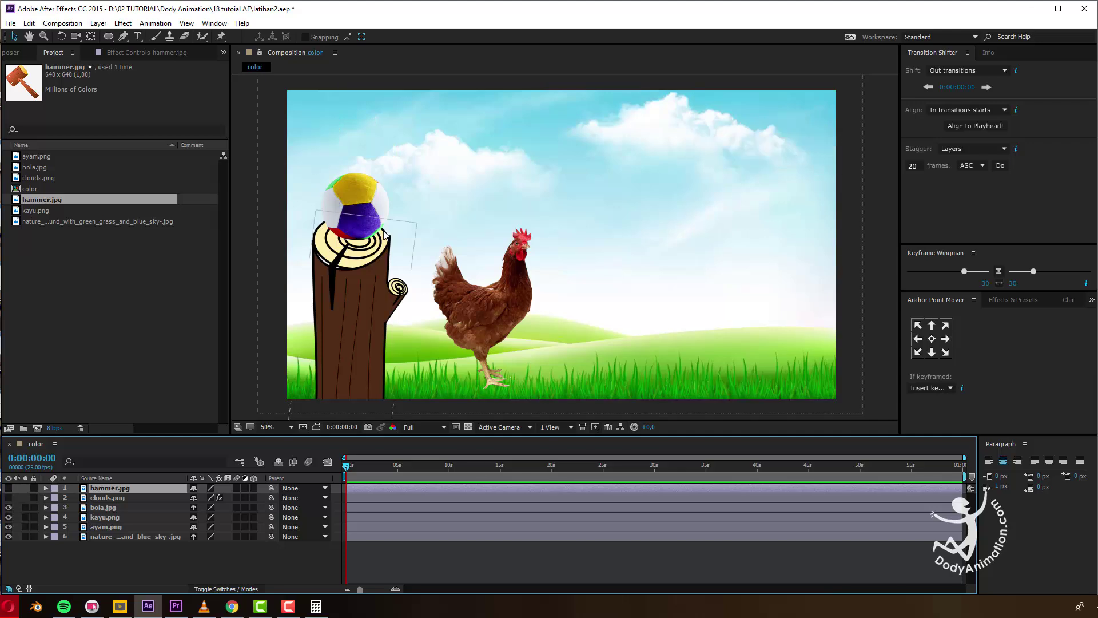
pyautogui.click(8, 498)
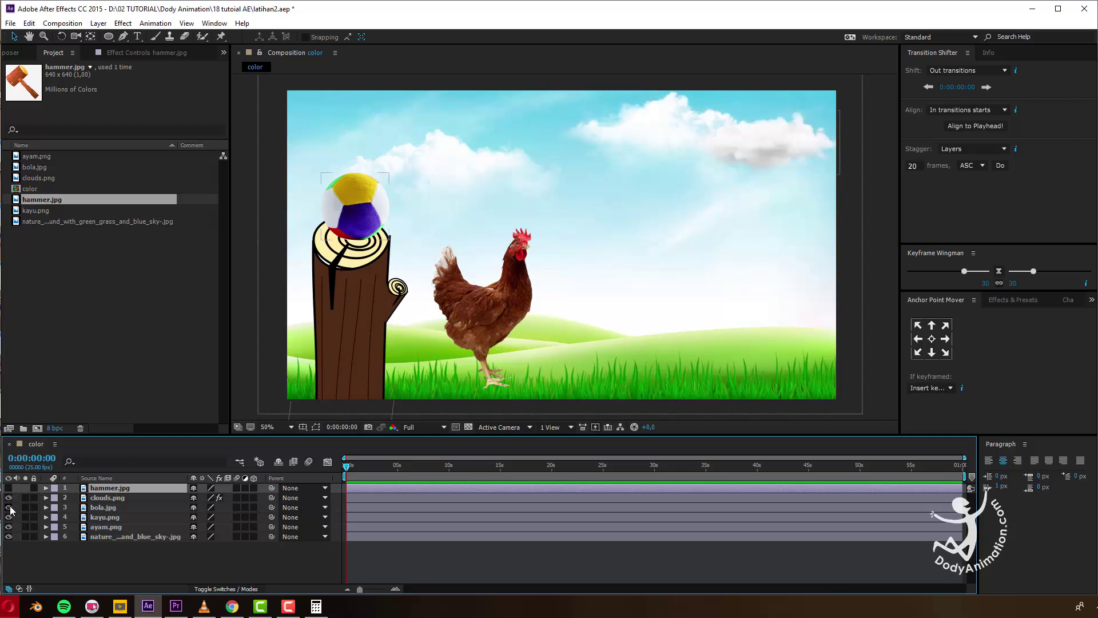
pyautogui.click(8, 507)
pyautogui.moveTo(103, 507); pyautogui.dragTo(106, 493)
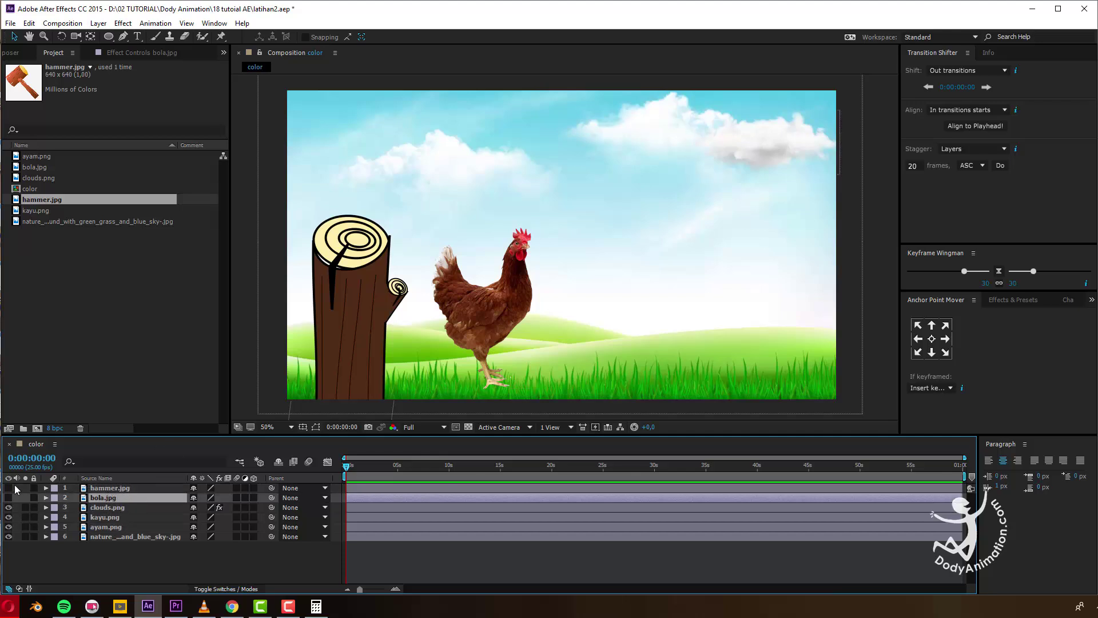
# Move the chicken straight down until it sits completely below the composition frame, at Position about 644, 1660.
pyautogui.click(515, 318)
pyautogui.moveTo(515, 334); pyautogui.dragTo(507, 439)
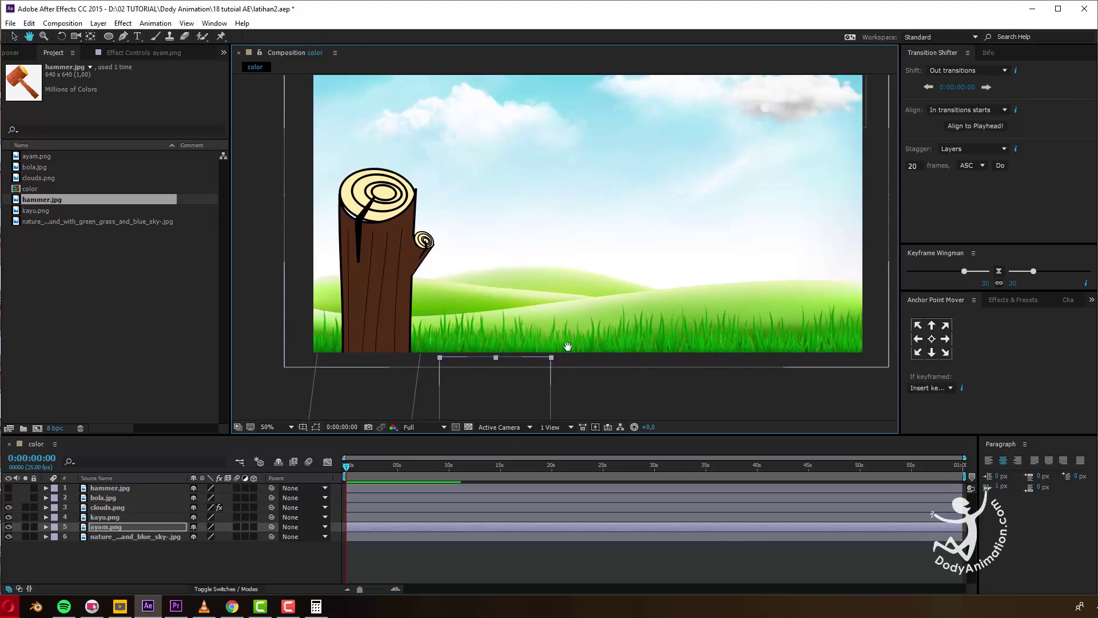
pyautogui.scroll(-1, 519, 389)
pyautogui.moveTo(520, 386); pyautogui.dragTo(500, 453)
# Reveal the Position property of ayam.png and set its first keyframe at 0:00:00:00.
pyautogui.click(97, 530)
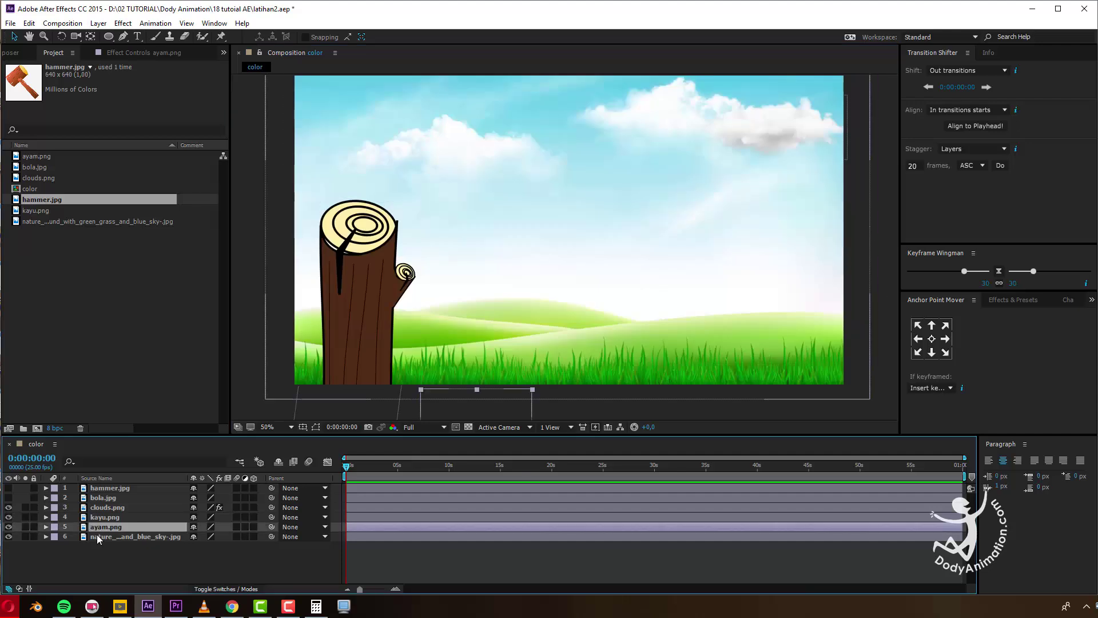
pyautogui.press('p')
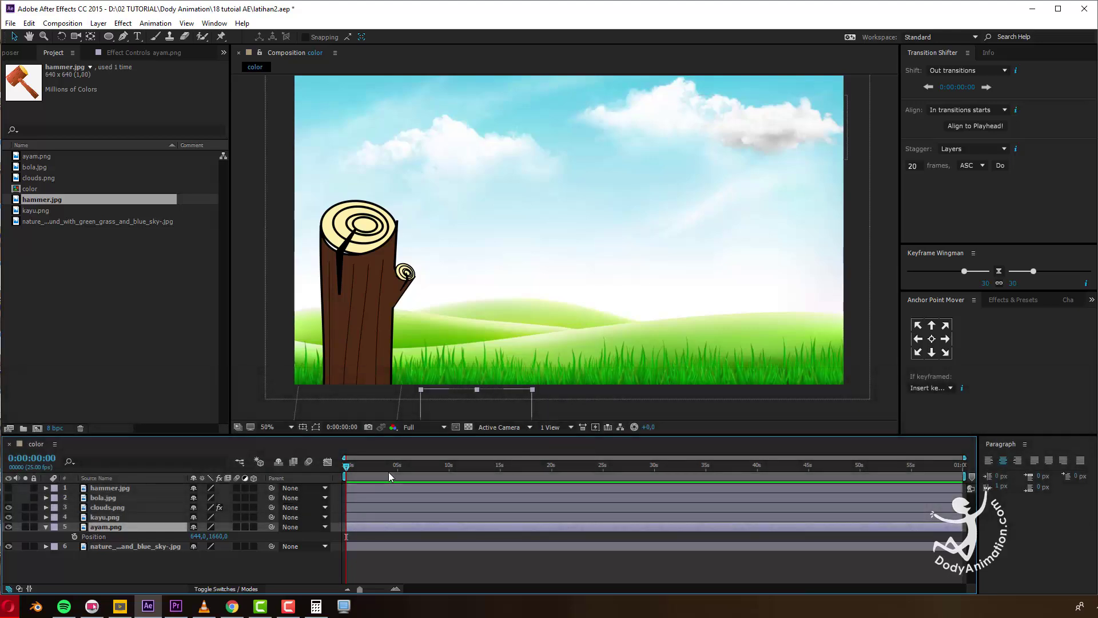
pyautogui.click(344, 472)
pyautogui.click(75, 536)
pyautogui.click(228, 568)
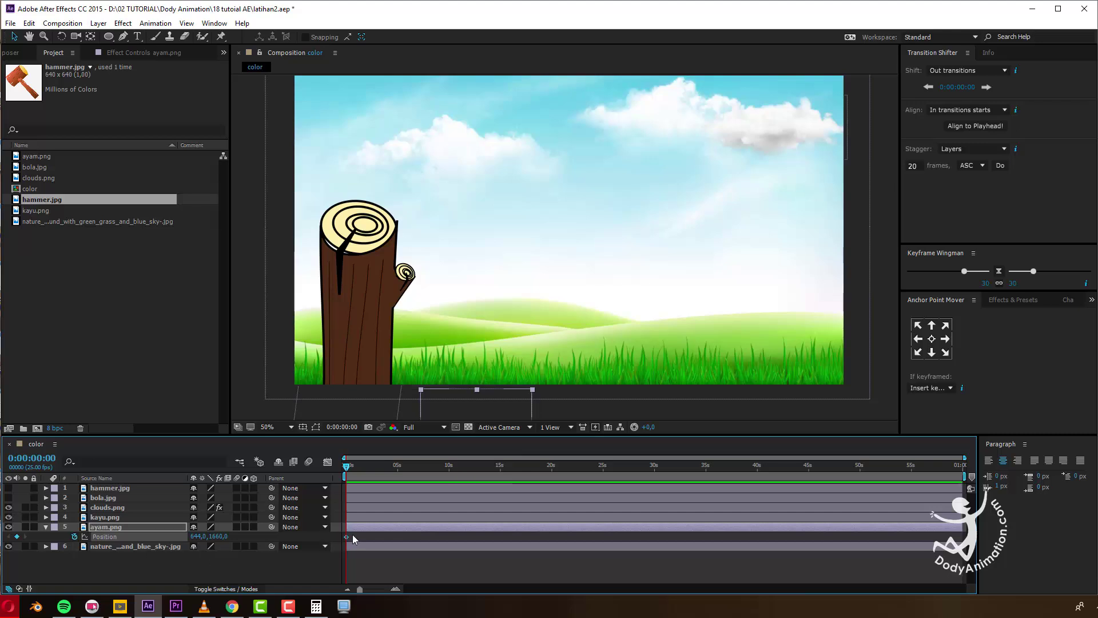
# Go to 0:00:00:10 and move the chicken straight up onto the grass, keyframing its Position at about 644, 986.
pyautogui.press('space')
pyautogui.moveTo(538, 370); pyautogui.dragTo(544, 291)
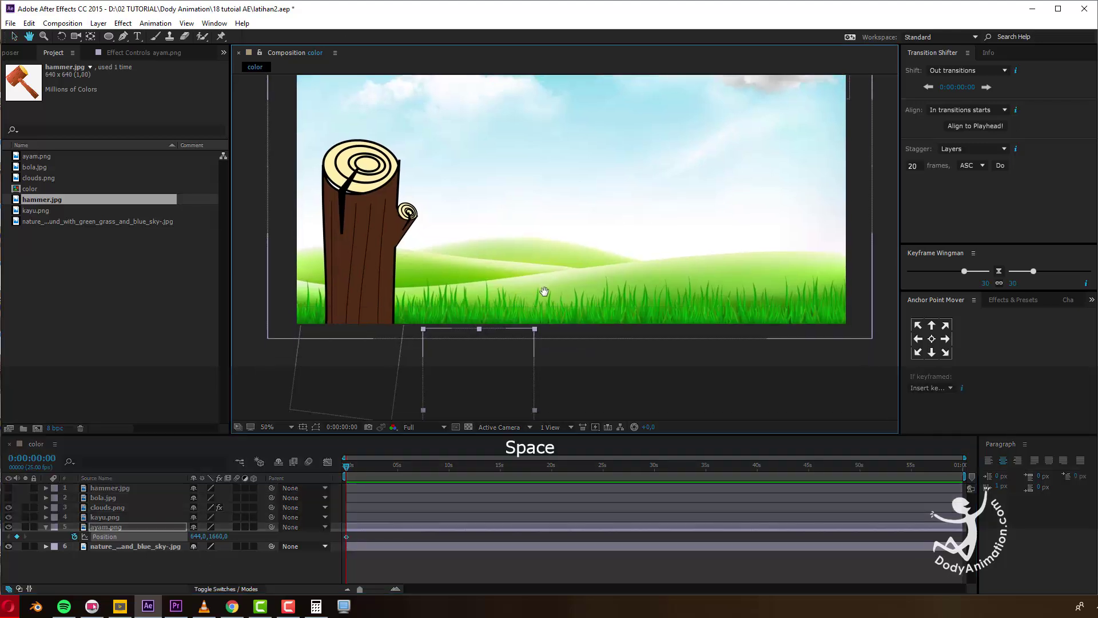
pyautogui.moveTo(497, 350); pyautogui.dragTo(504, 321)
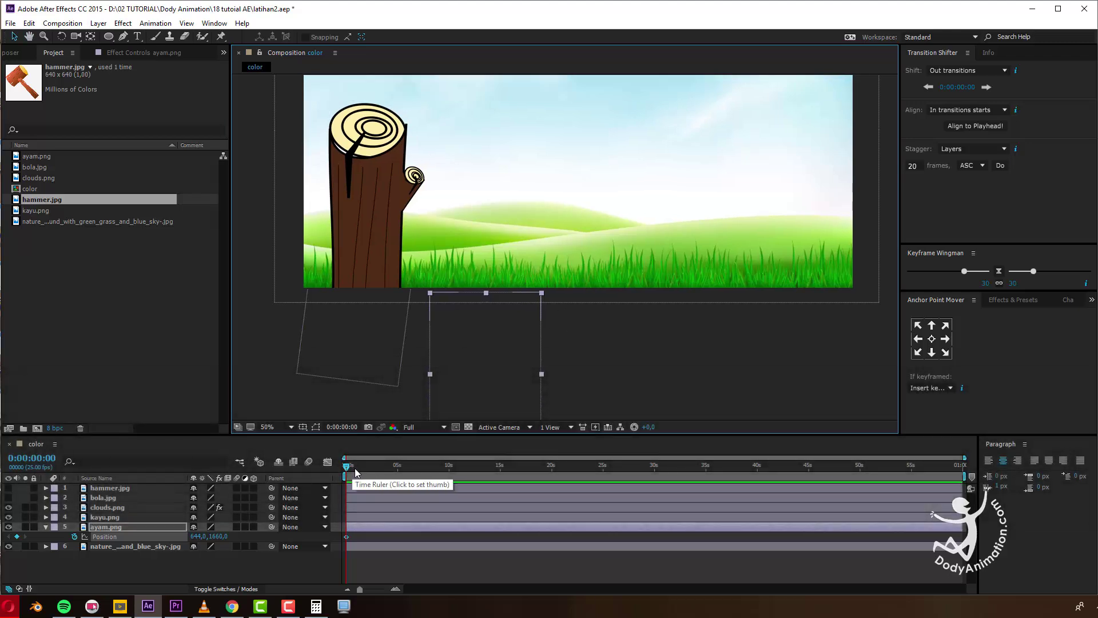
pyautogui.press('ctrl')
pyautogui.press('shift')
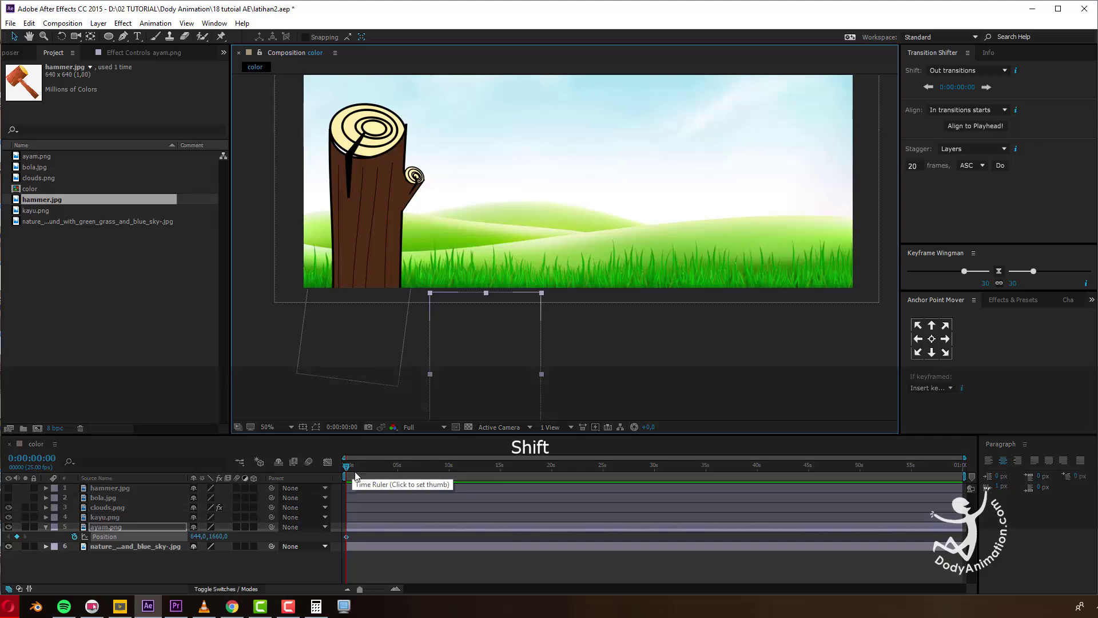
pyautogui.hotkey('ctrl', 'shift', 'Right')
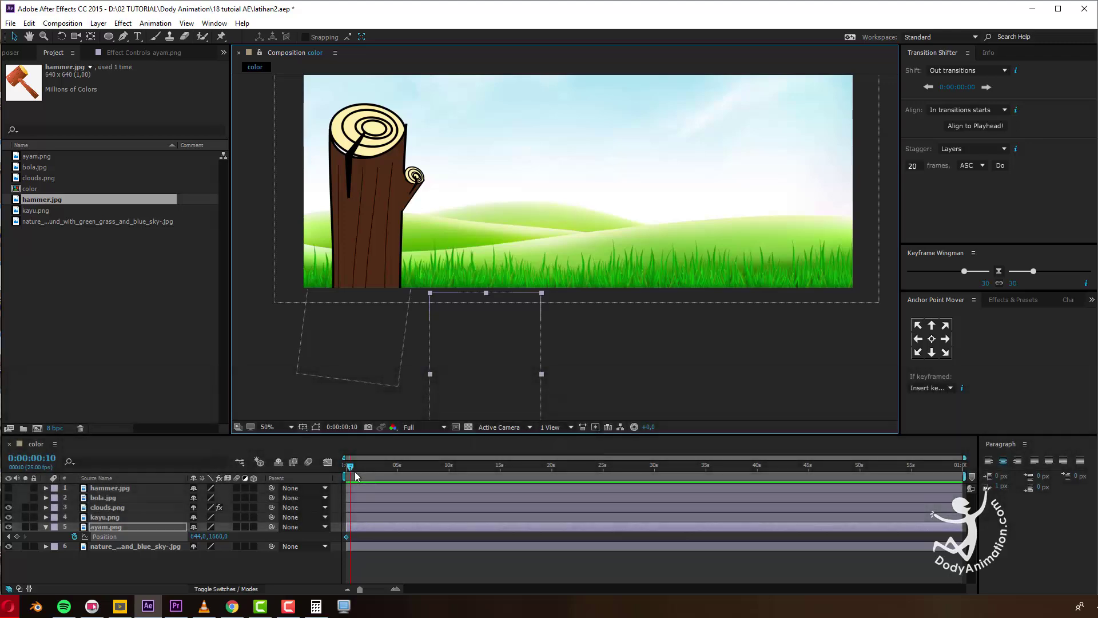
pyautogui.moveTo(503, 366); pyautogui.dragTo(521, 168)
pyautogui.press('shift')
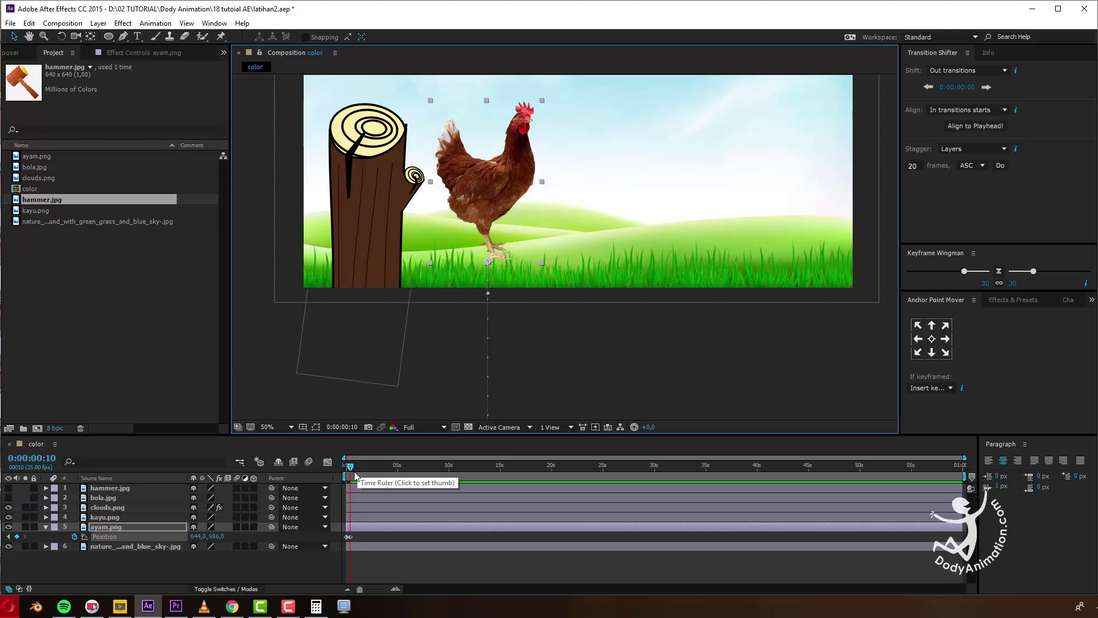
# Go to 0:00:00:20 and nudge the chicken down seven large steps to add a settling Position keyframe.
pyautogui.press('ctrl')
pyautogui.press('shift')
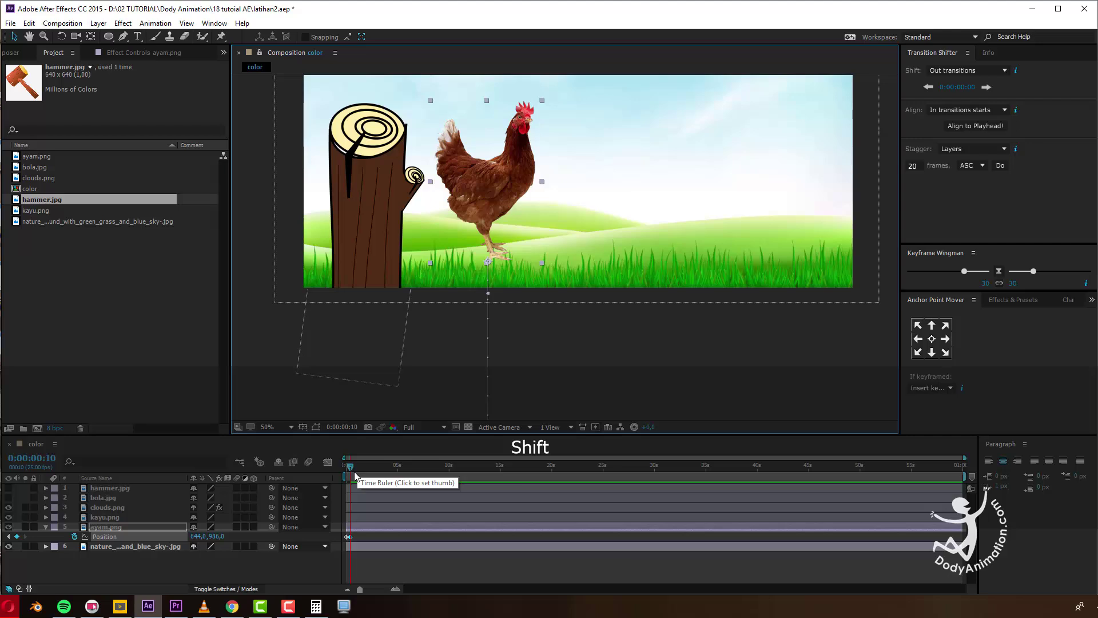
pyautogui.hotkey('ctrl', 'shift', 'Right')
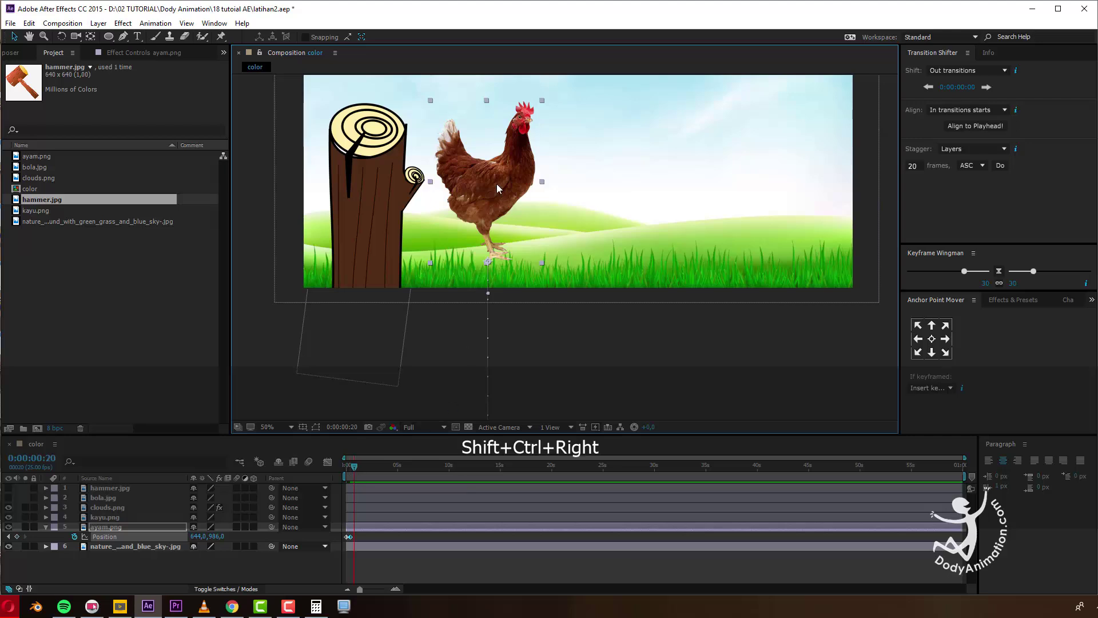
pyautogui.hotkey('shift', 'Down')
pyautogui.hotkey('shift', 'Down')
pyautogui.hotkey('shift', 'Down')
pyautogui.hotkey('shift', 'Down')
pyautogui.hotkey('shift', 'Down')
pyautogui.hotkey('shift', 'Down')
pyautogui.hotkey('shift', 'Down')
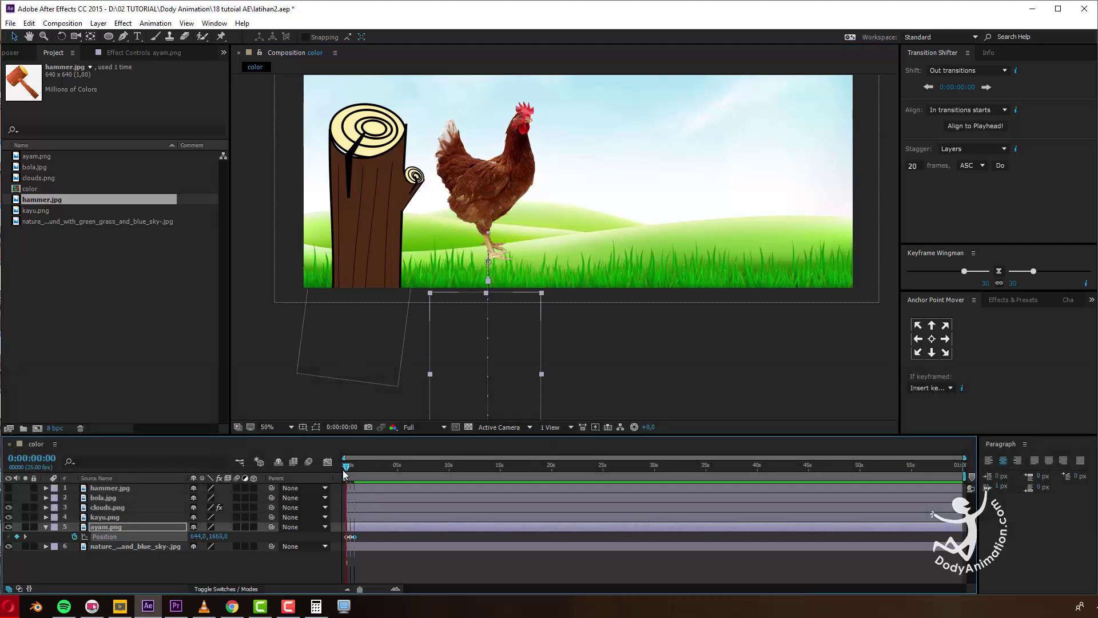
# Preview the chicken's pop-up animation from 0:00:00:00 with the timeline enlarged around its keyframes.
pyautogui.moveTo(354, 474); pyautogui.dragTo(346, 474)
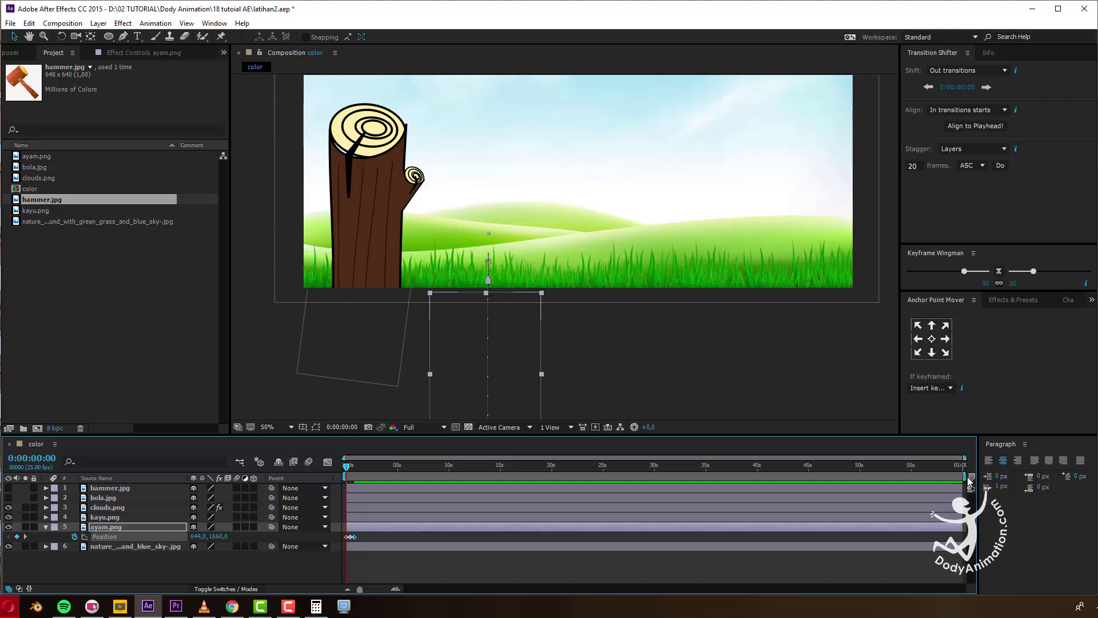
pyautogui.moveTo(964, 461); pyautogui.dragTo(695, 465)
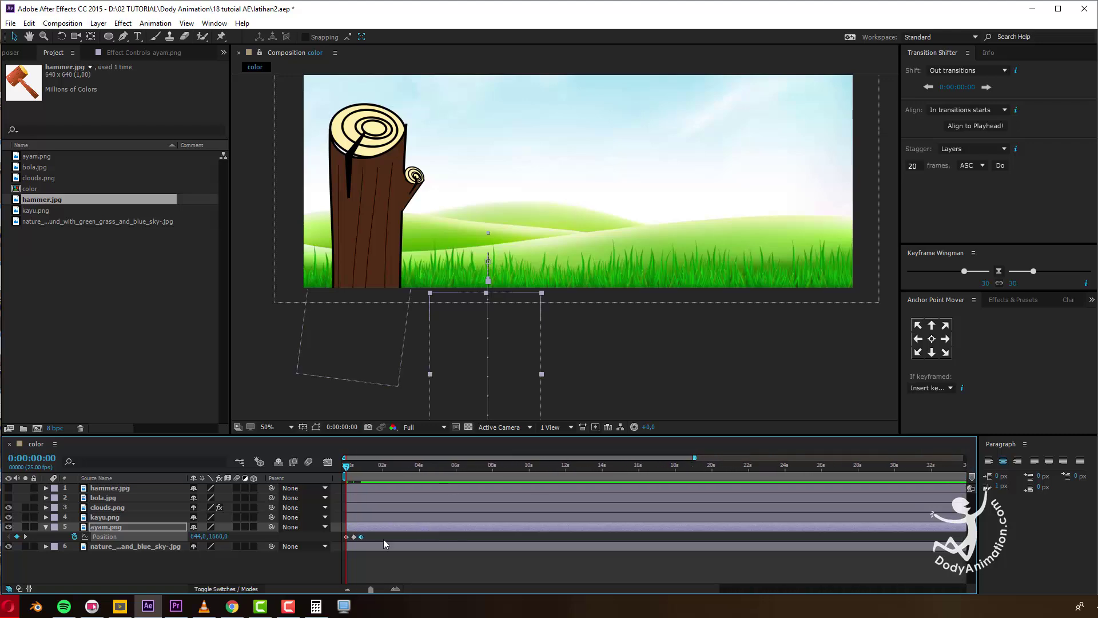
pyautogui.moveTo(694, 462); pyautogui.dragTo(623, 463)
pyautogui.click(386, 557)
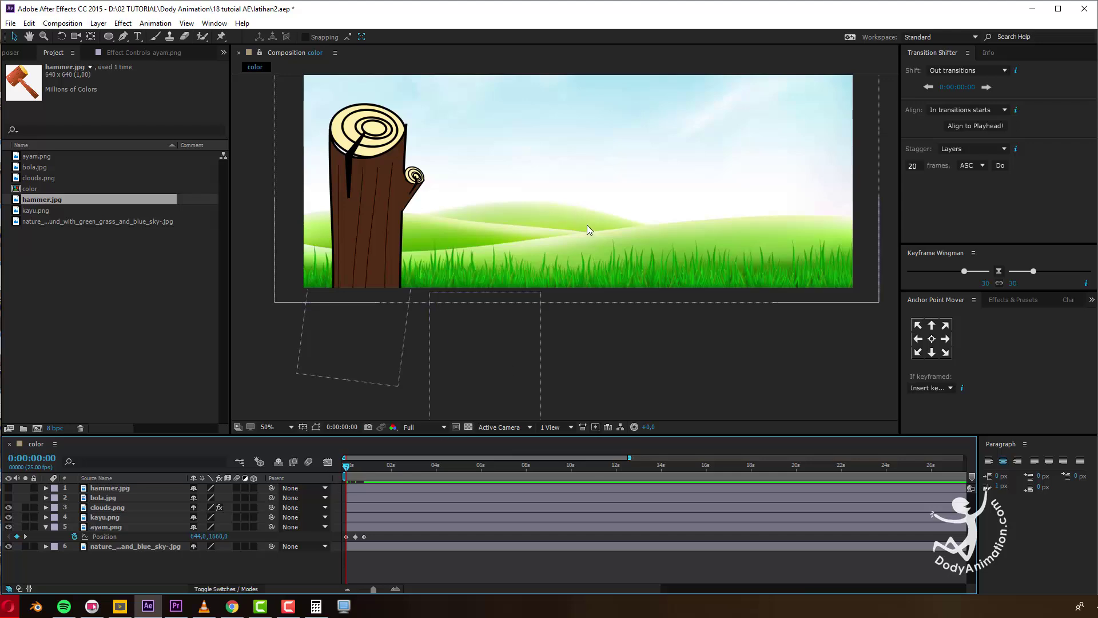
pyautogui.press('space')
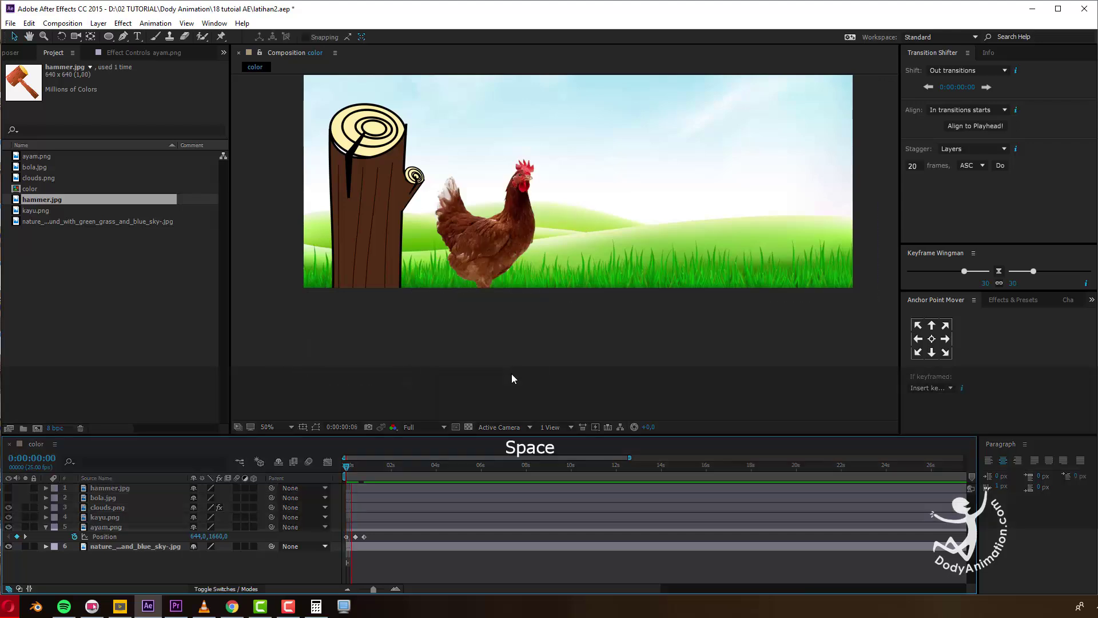
pyautogui.click(351, 473)
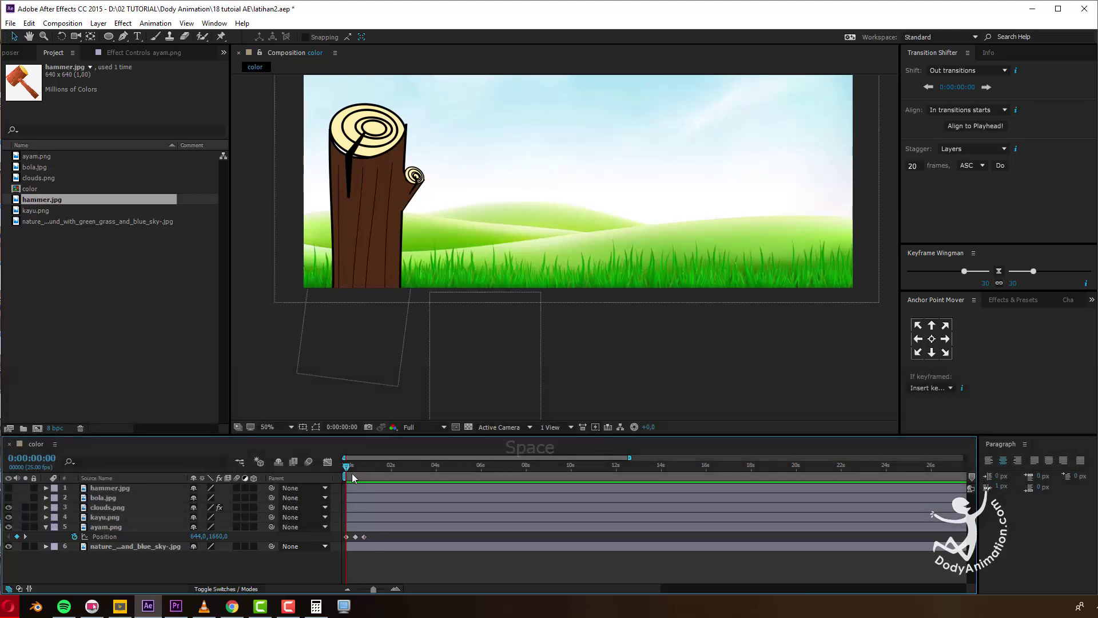
# Ease all three of the chicken's Position keyframes with Keyframe Wingman, using a value of 30.
pyautogui.press('space')
pyautogui.press('space')
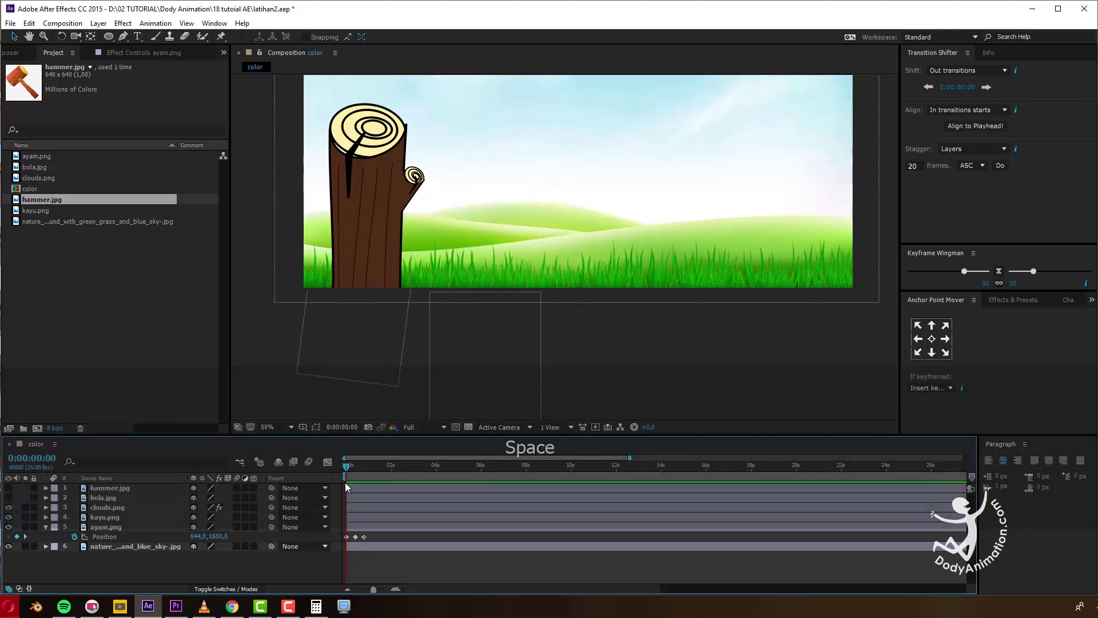
pyautogui.click(364, 536)
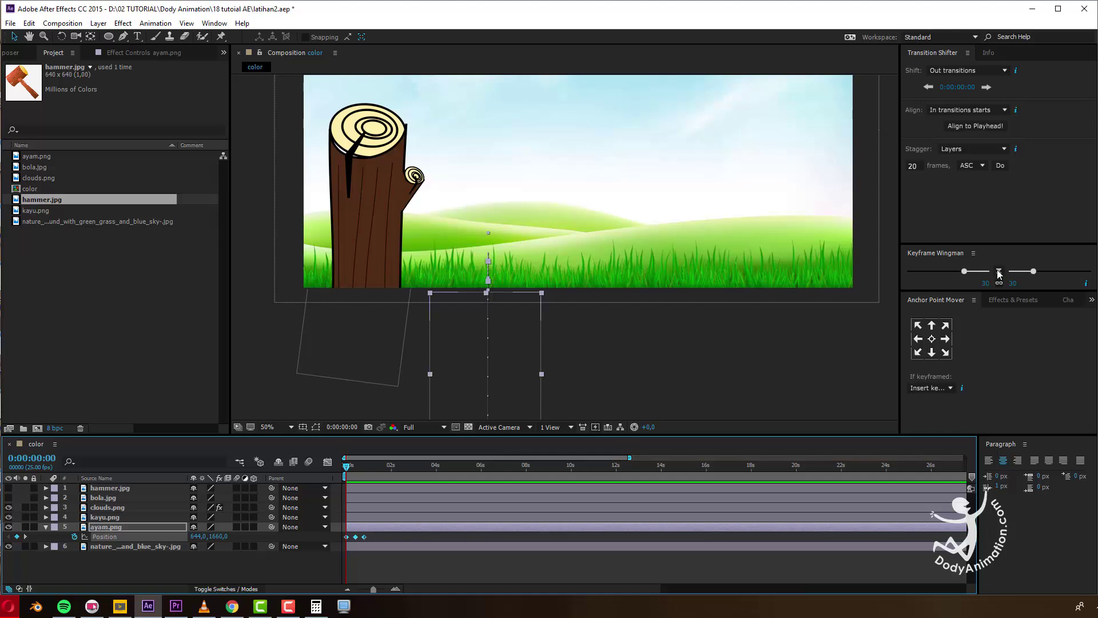
pyautogui.click(984, 282)
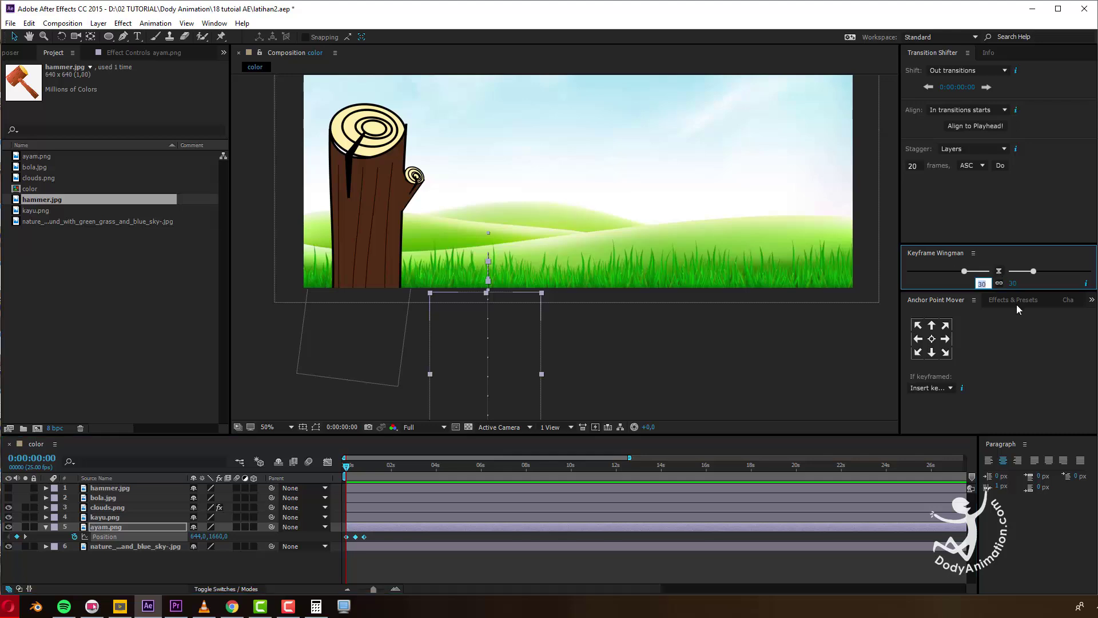
pyautogui.write('60')
pyautogui.press('BackSpace')
pyautogui.write('5')
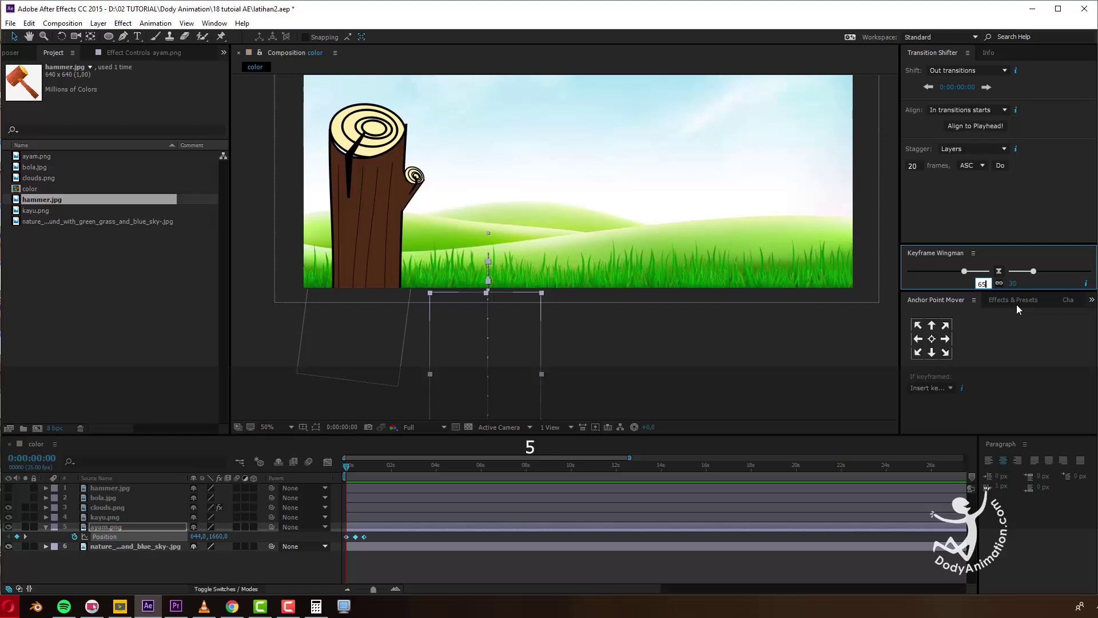
pyautogui.press('Return')
pyautogui.click(984, 283)
pyautogui.write('30')
pyautogui.press('Return')
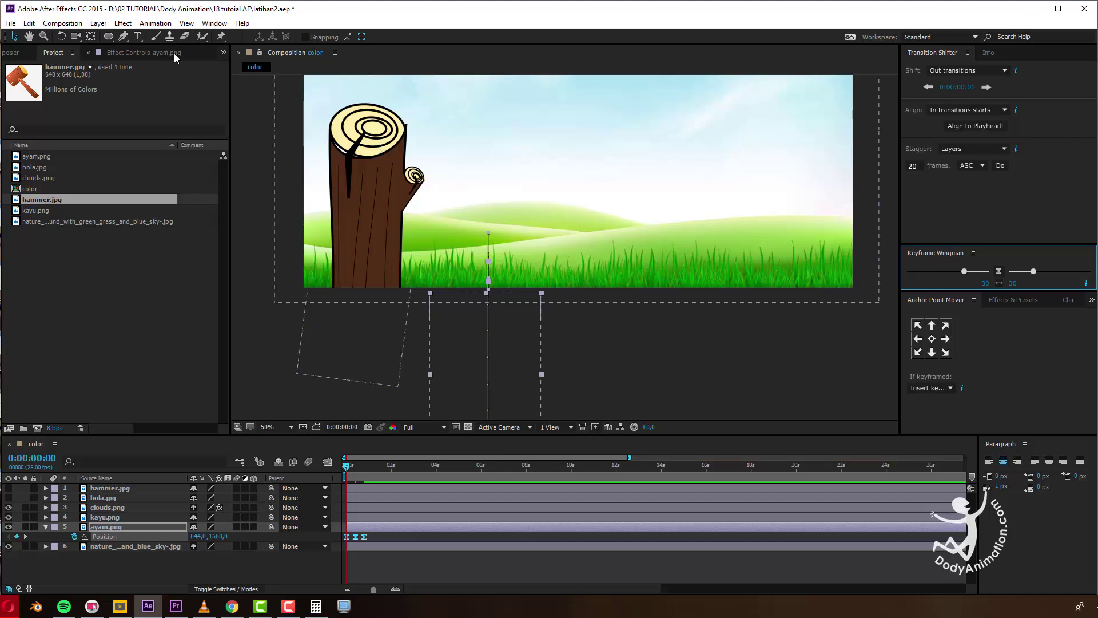
# Check the list of available Animation Composer panels and preview the chicken's eased entrance.
pyautogui.click(214, 23)
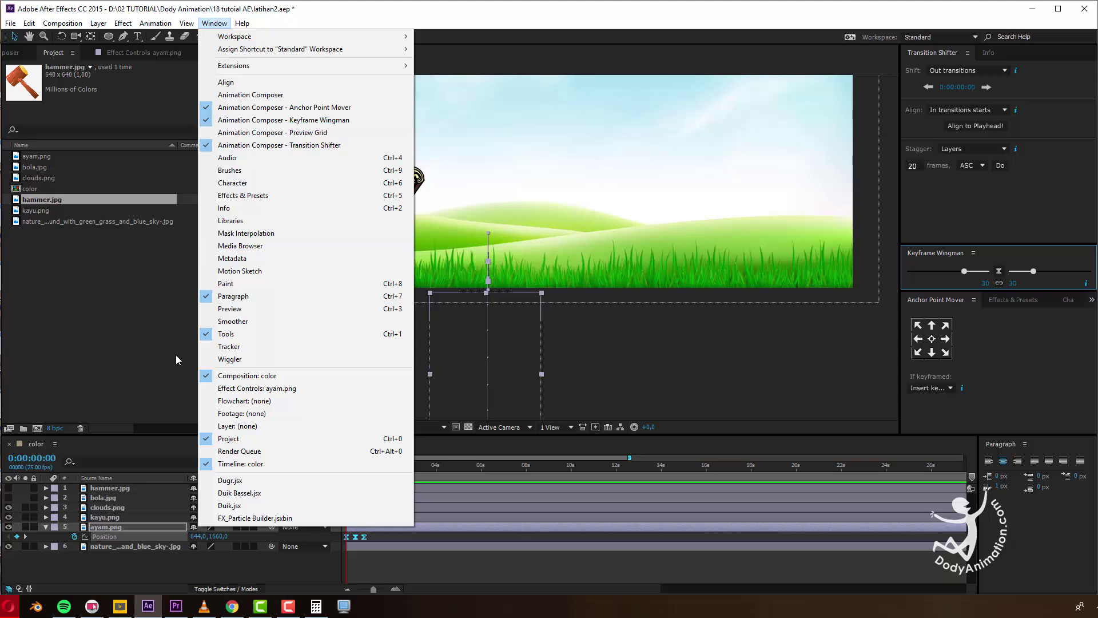
pyautogui.click(452, 556)
pyautogui.click(357, 536)
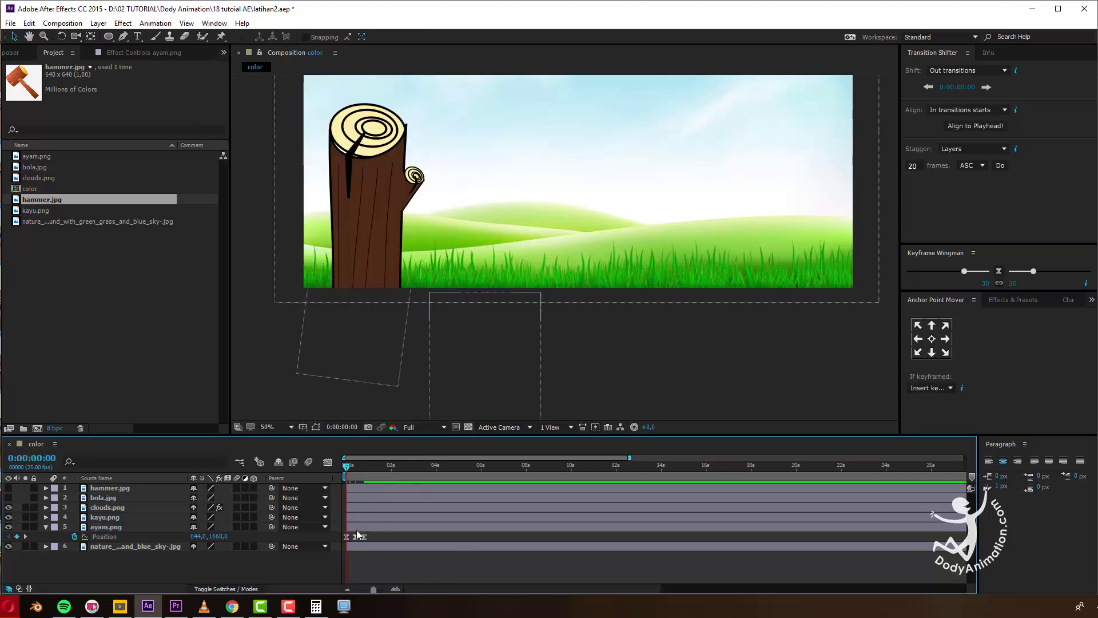
pyautogui.press('space')
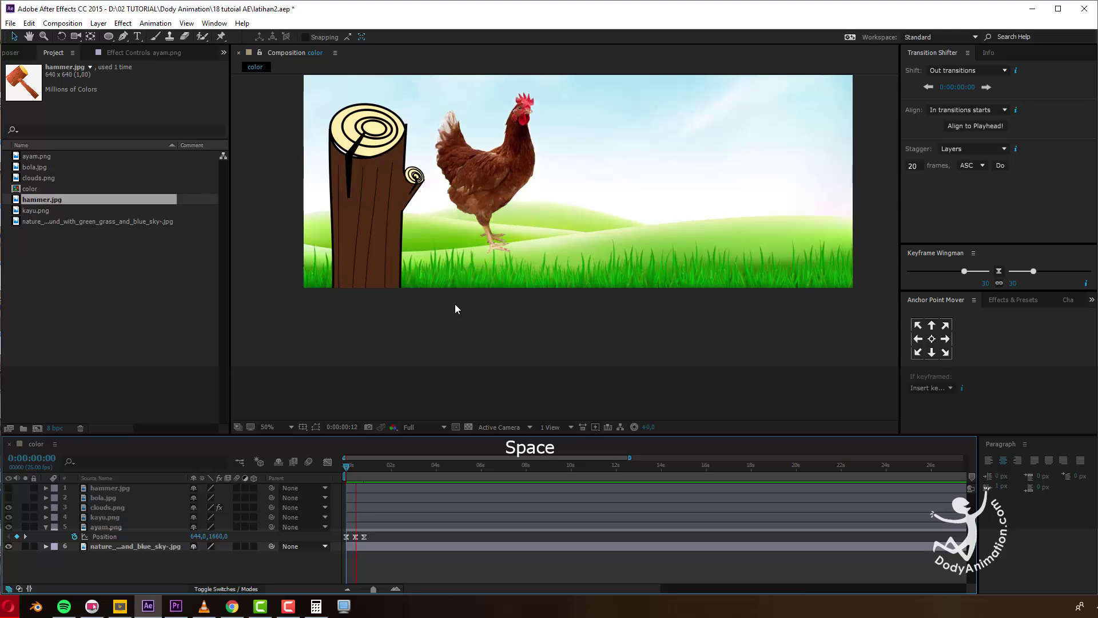
# Convert the chicken's Position keyframe at 0:00:00:10 back to linear and step through the motion to 0:00:00:20.
pyautogui.moveTo(355, 474)
pyautogui.mouseDown()
pyautogui.moveTo(339, 468)
pyautogui.moveTo(355, 468)
pyautogui.mouseUp()
pyautogui.click(355, 538)
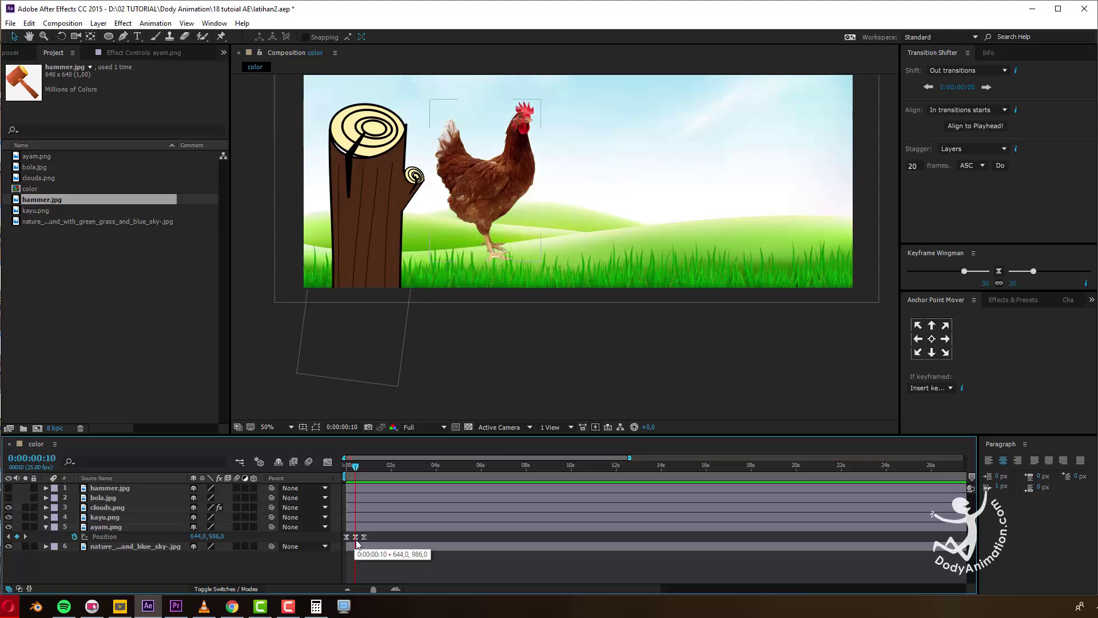
pyautogui.keyDown('ctrl'); pyautogui.click(356, 538); pyautogui.keyUp('ctrl')
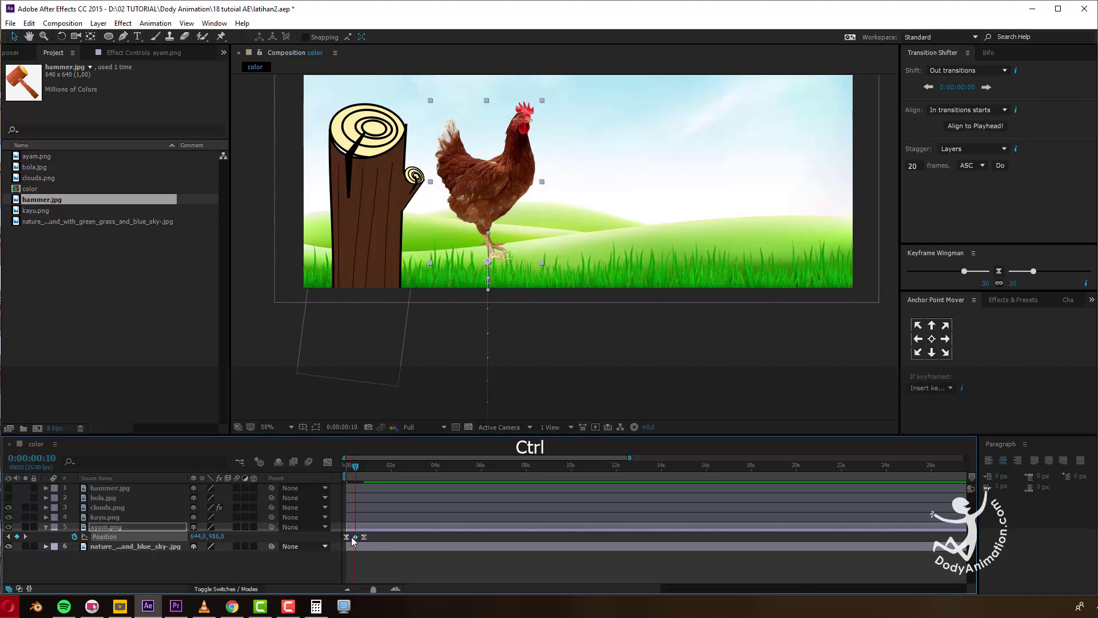
pyautogui.click(358, 486)
pyautogui.moveTo(348, 468)
pyautogui.mouseDown()
pyautogui.moveTo(328, 474)
pyautogui.moveTo(363, 477)
pyautogui.mouseUp()
pyautogui.press('space')
# Reveal Scale alongside Position on ayam.png and set its first Scale keyframe at 0:00:00:00.
pyautogui.press('shift')
pyautogui.click(477, 274)
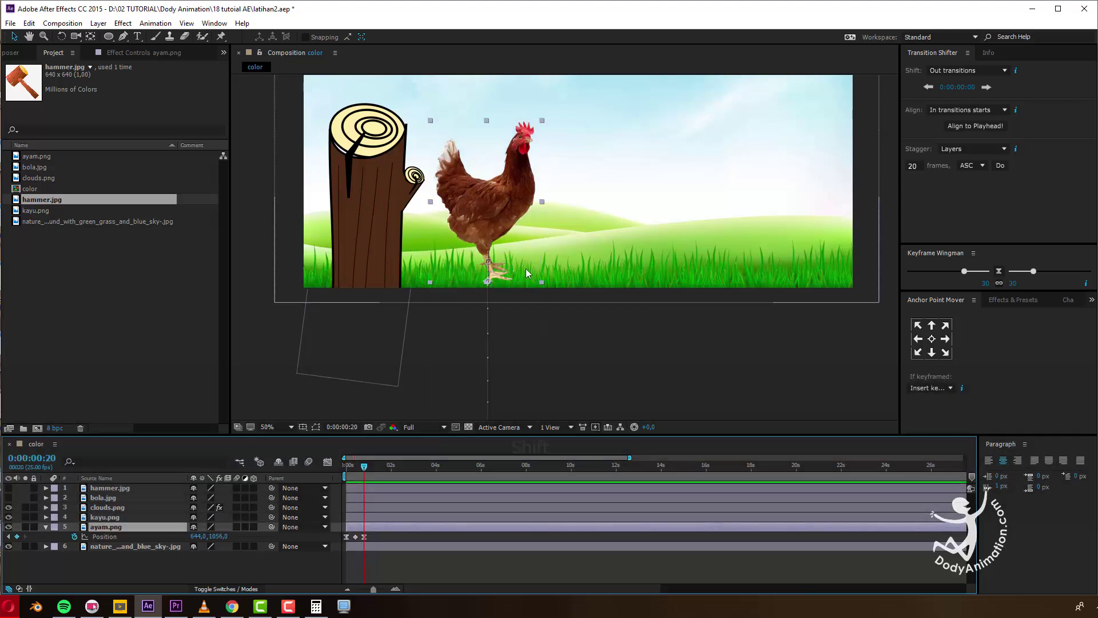
pyautogui.click(369, 558)
pyautogui.click(372, 528)
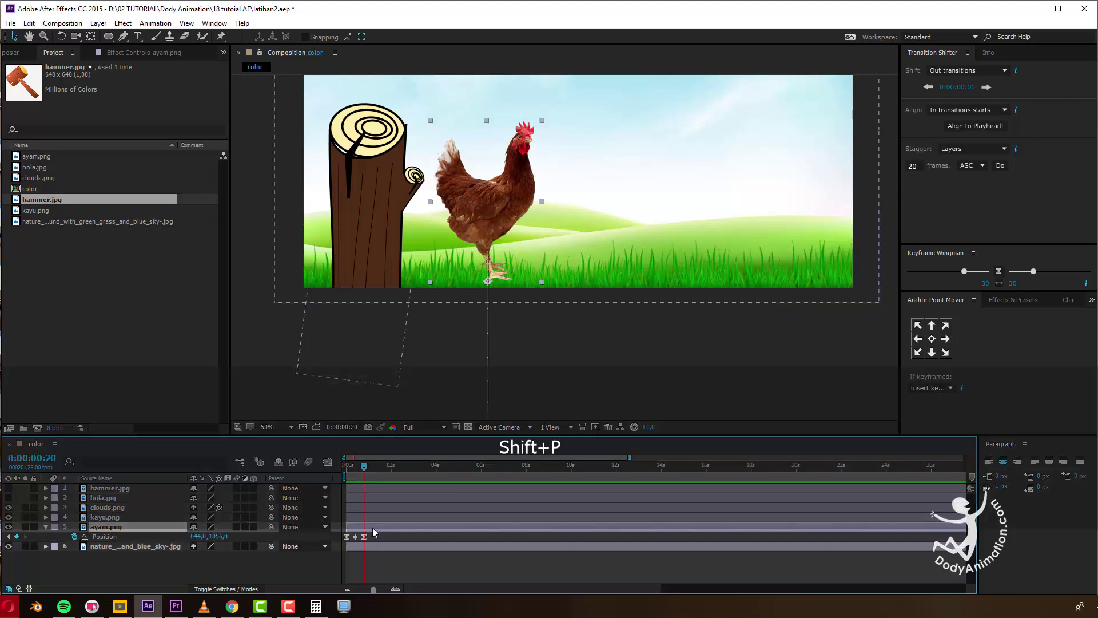
pyautogui.hotkey('shift', 's')
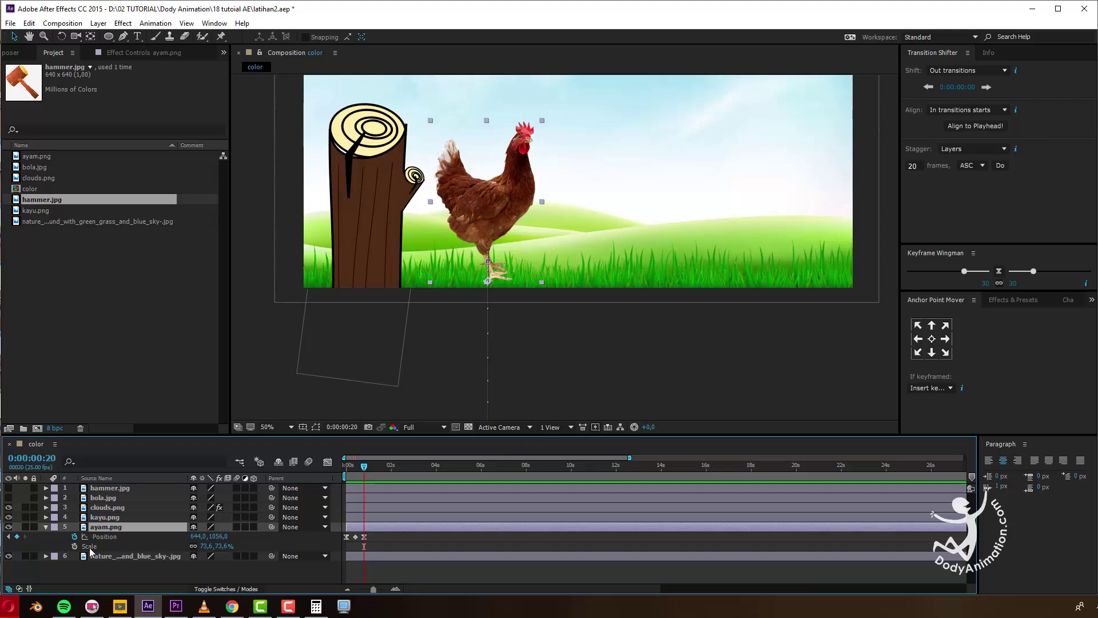
pyautogui.moveTo(363, 479); pyautogui.dragTo(337, 519)
pyautogui.moveTo(358, 465); pyautogui.dragTo(340, 469)
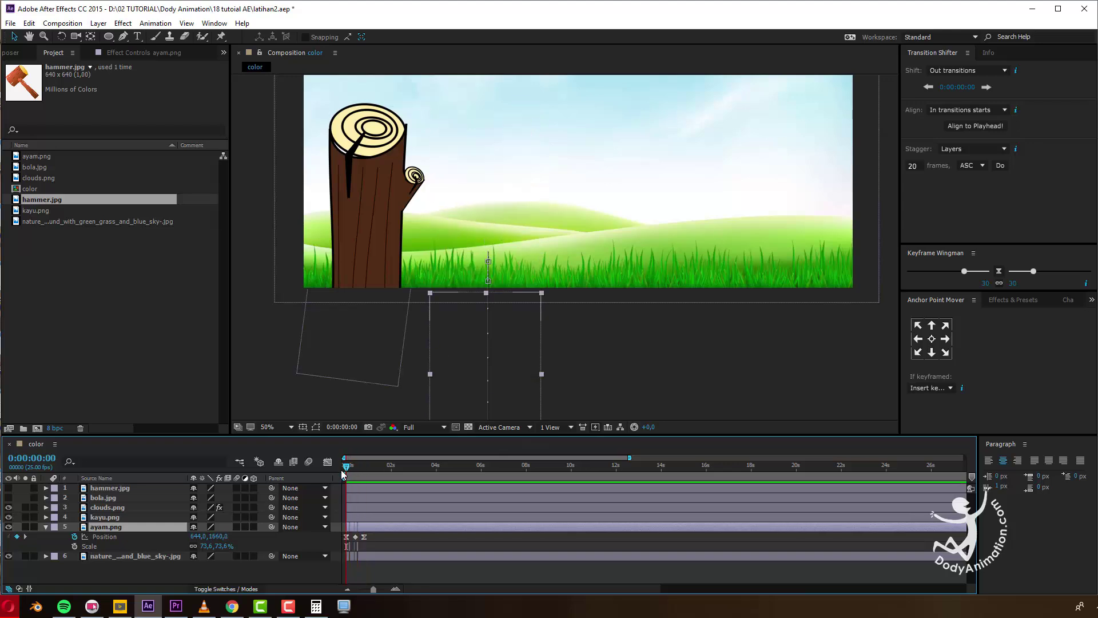
pyautogui.click(74, 546)
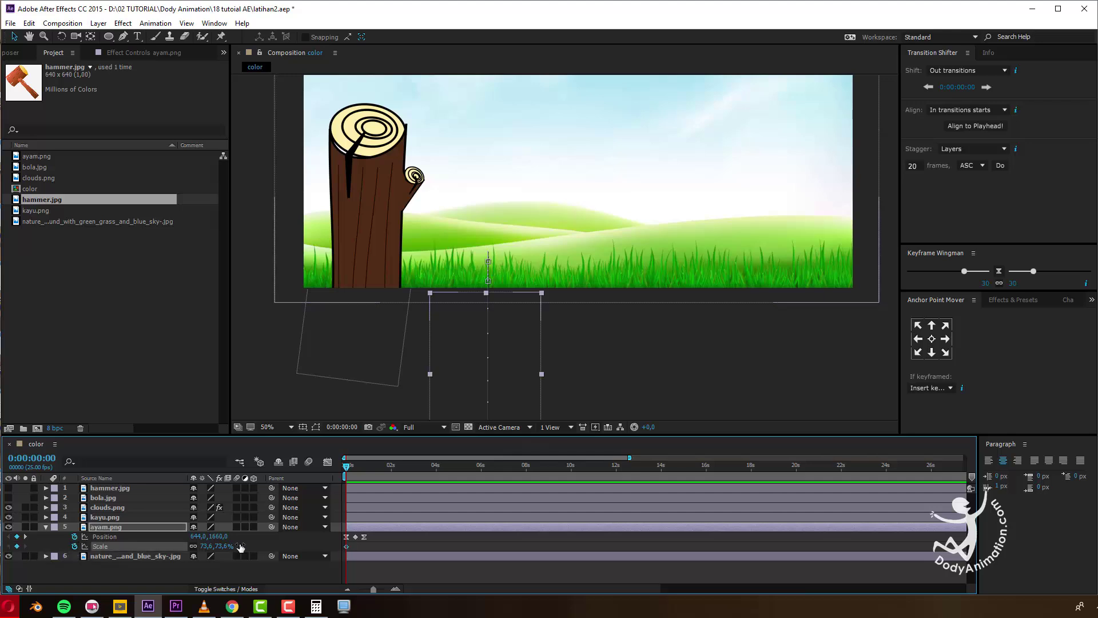
# At 0:00:00:10, unlink the chicken's Scale proportions and stretch only its height to 85.6%.
pyautogui.moveTo(348, 471); pyautogui.dragTo(353, 469)
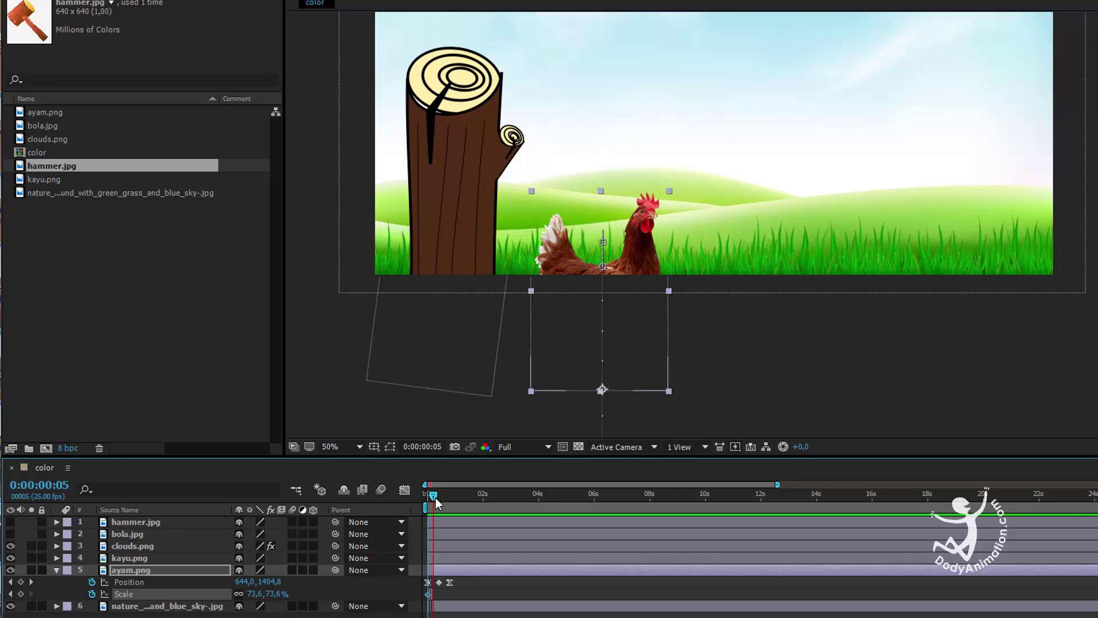
pyautogui.moveTo(435, 498); pyautogui.dragTo(441, 500)
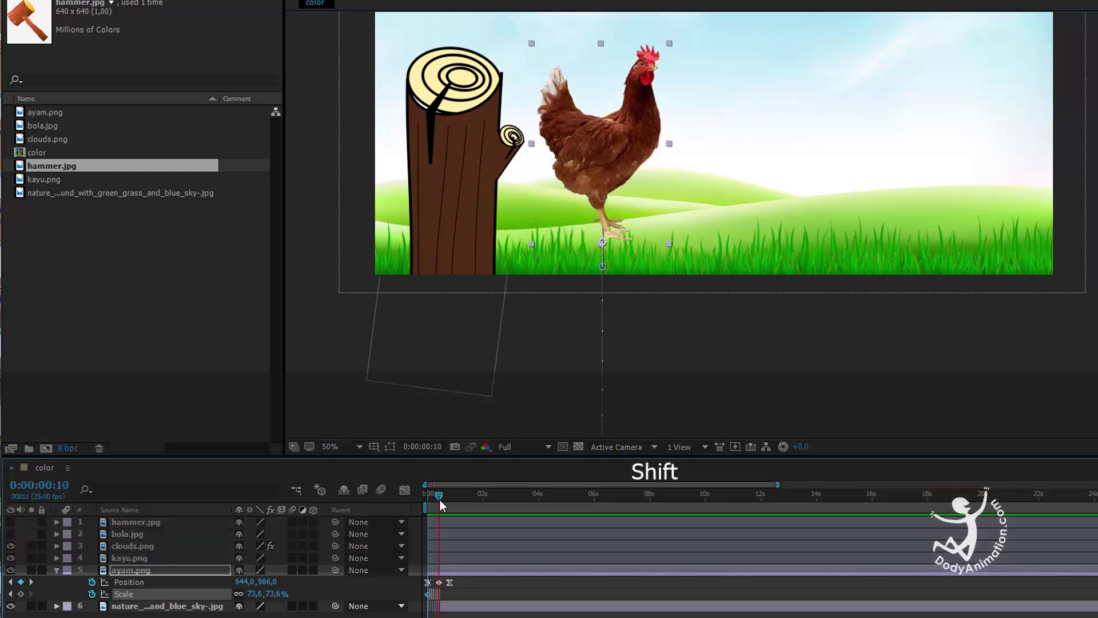
pyautogui.click(239, 594)
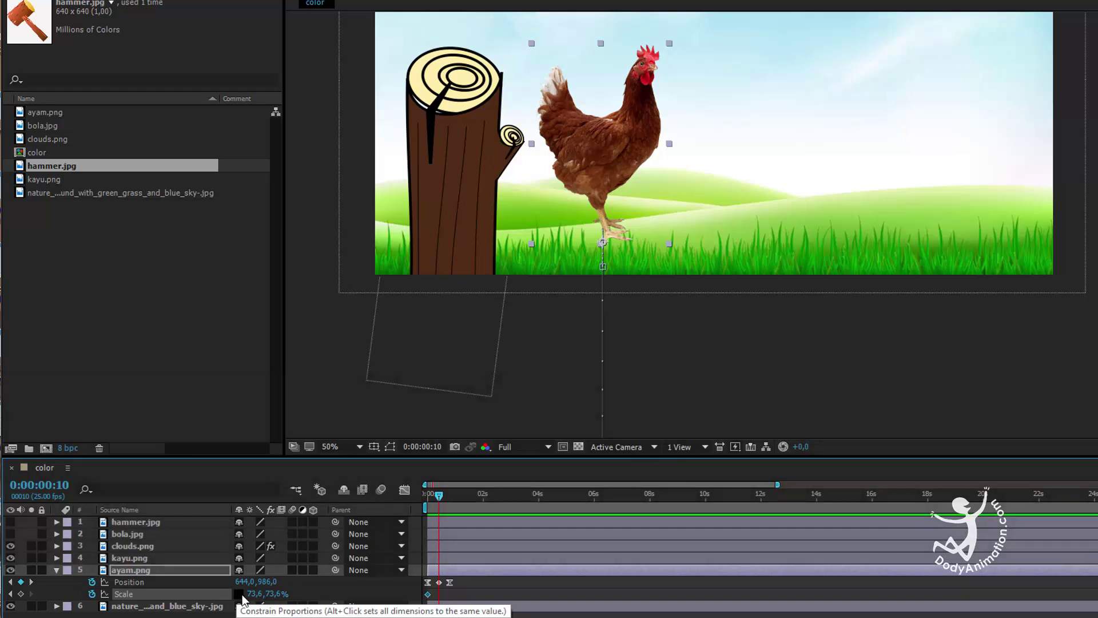
pyautogui.moveTo(277, 599); pyautogui.dragTo(454, 563)
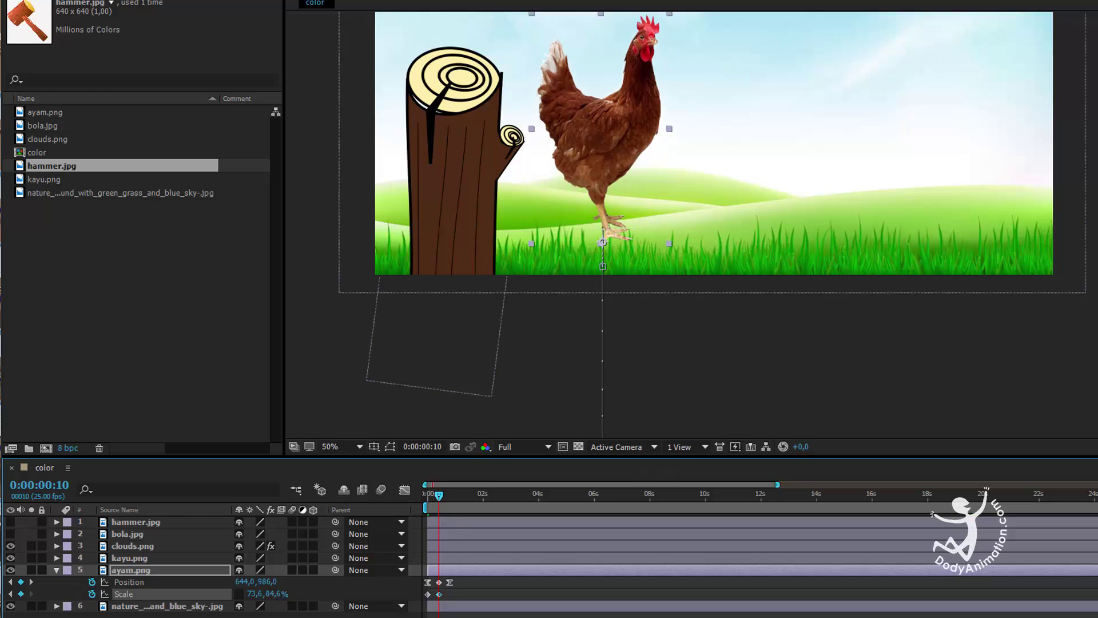
pyautogui.moveTo(279, 598); pyautogui.dragTo(286, 596)
# At 0:00:00:20, squash the chicken's Scale height to 61.6% to add a landing keyframe.
pyautogui.press('space')
pyautogui.moveTo(618, 128); pyautogui.dragTo(589, 201)
pyautogui.moveTo(431, 493); pyautogui.dragTo(445, 500)
pyautogui.press('shift')
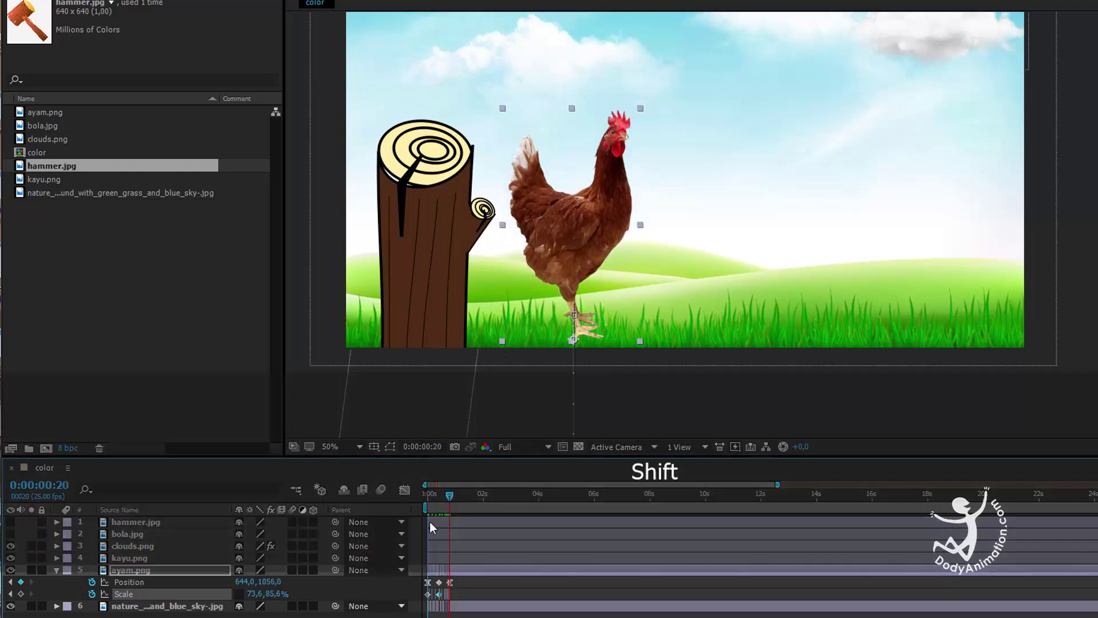
pyautogui.moveTo(273, 593); pyautogui.dragTo(257, 595)
# At 0:00:01:00, copy the chicken's Scale width into its height so both are 73.6%.
pyautogui.moveTo(451, 495); pyautogui.dragTo(455, 501)
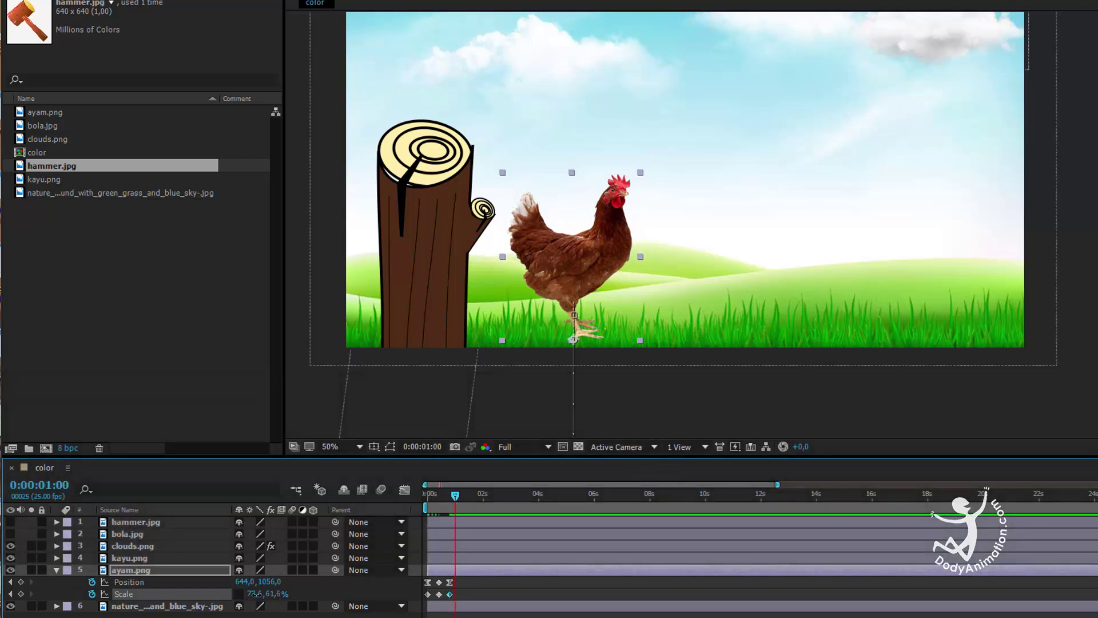
pyautogui.click(254, 595)
pyautogui.hotkey('ctrl', 'c')
pyautogui.click(289, 600)
pyautogui.click(281, 593)
pyautogui.hotkey('ctrl', 'v')
pyautogui.press('Return')
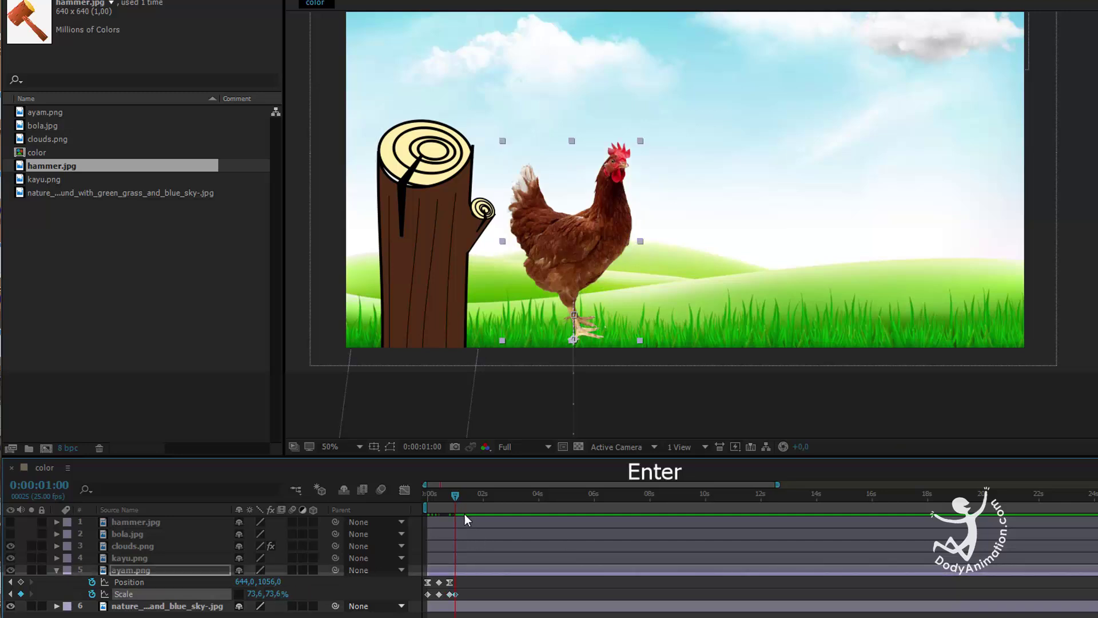
# Preview the squash and stretch, and ease all the chicken's Scale keyframes with Keyframe Wingman at 30.
pyautogui.click(430, 496)
pyautogui.press('space')
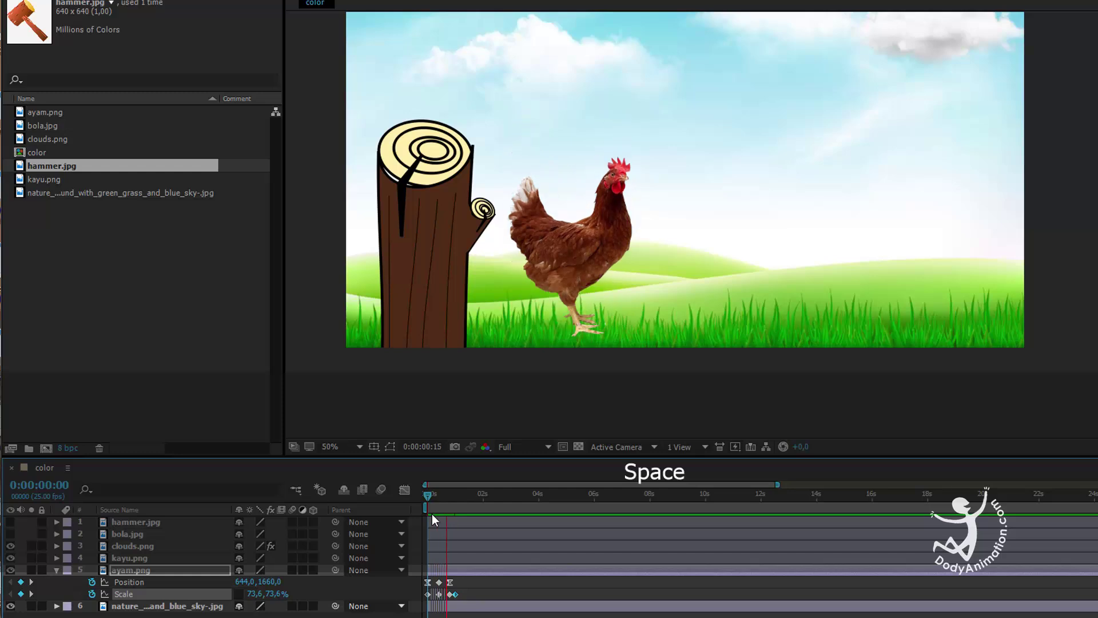
pyautogui.press('space')
pyautogui.moveTo(468, 589); pyautogui.dragTo(419, 606)
pyautogui.click(466, 595)
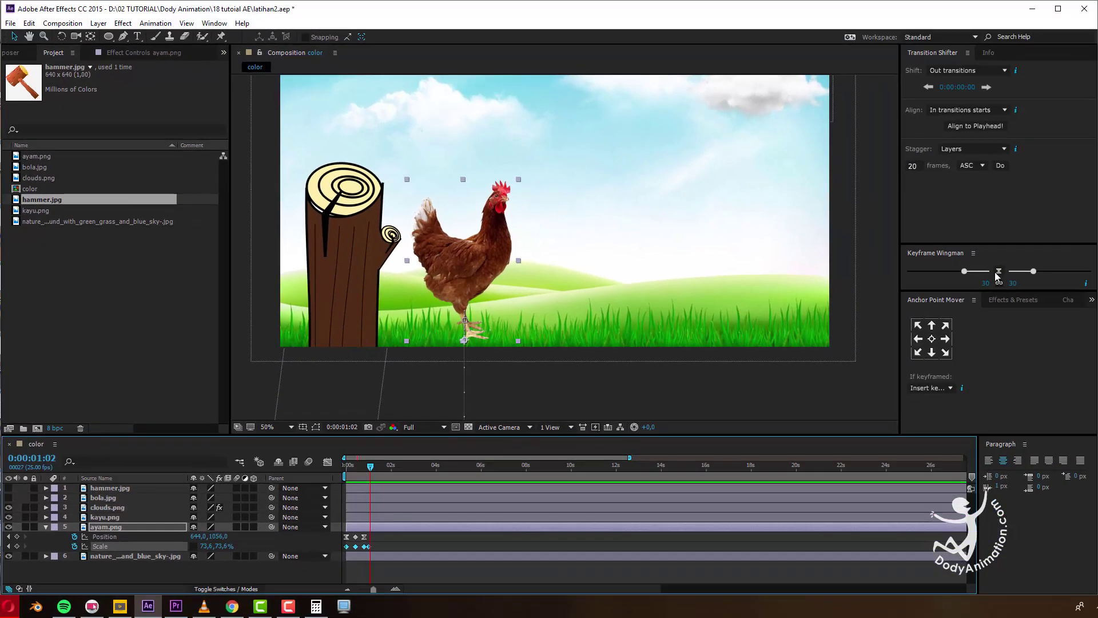
pyautogui.click(1000, 274)
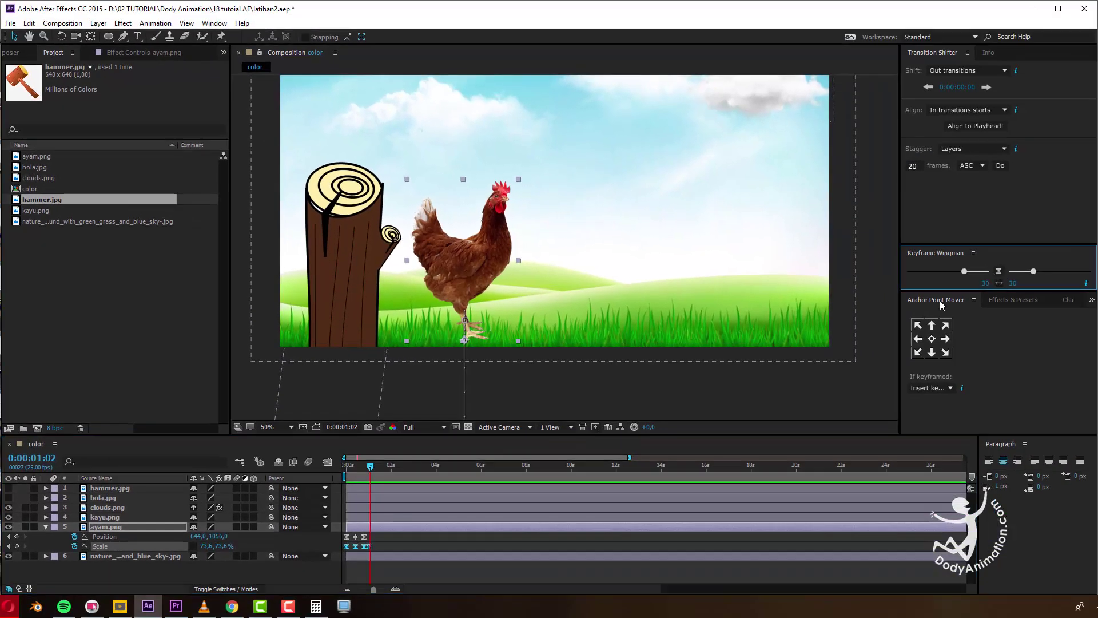
# Preview the chicken's eased squash-and-stretch entrance from 0:00:00:00.
pyautogui.click(464, 553)
pyautogui.press('Home')
pyautogui.press('space')
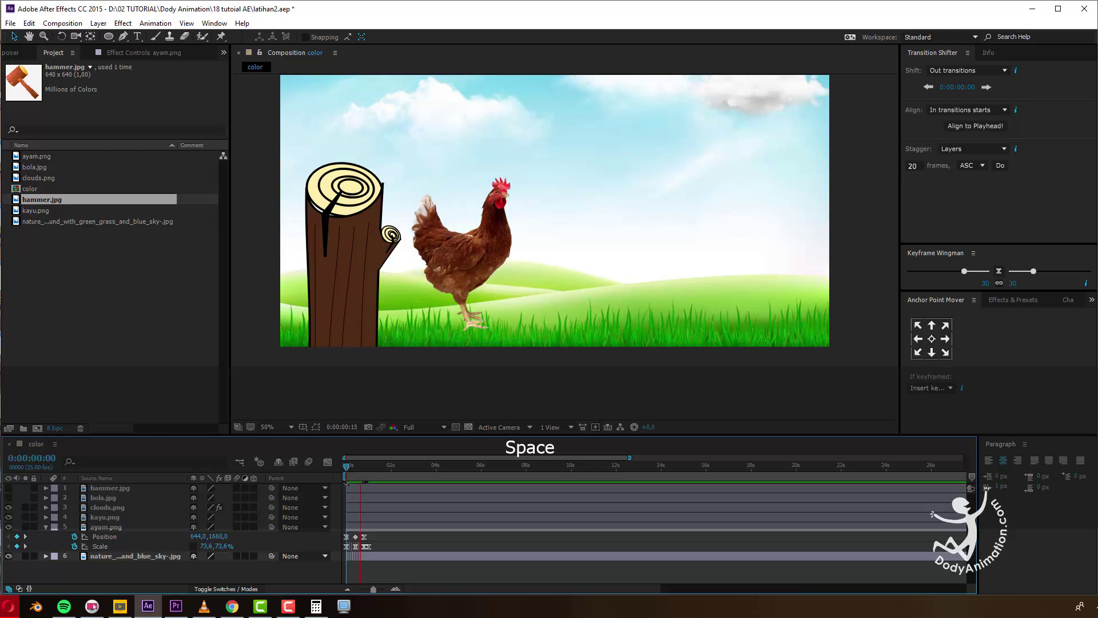
pyautogui.click(359, 467)
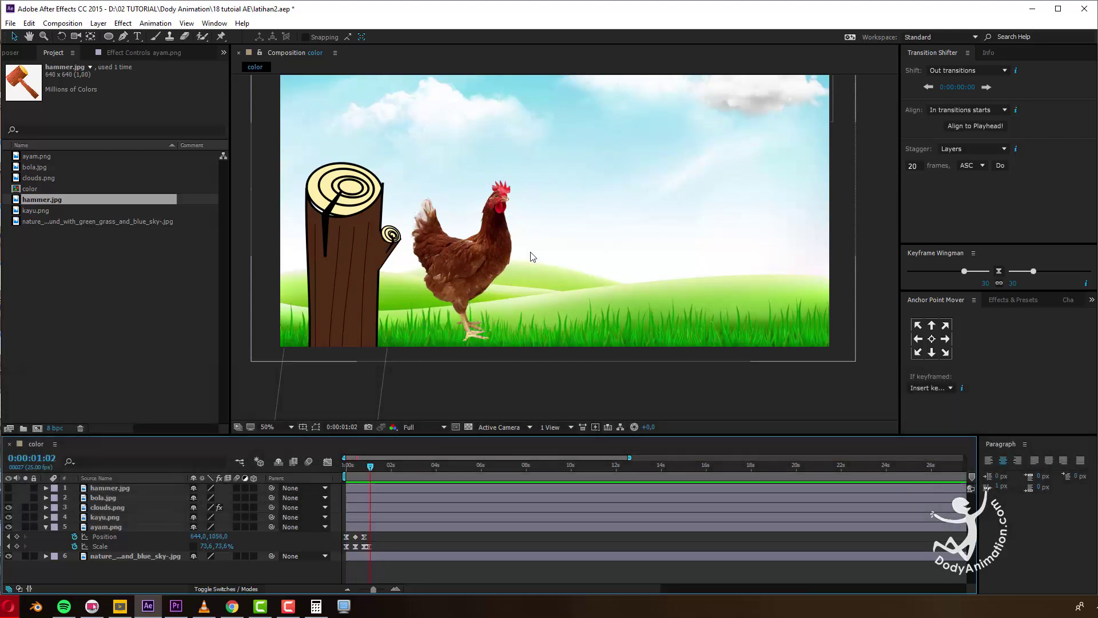
# Collapse the ayam.png properties and make the bola.jpg layer visible.
pyautogui.press('space')
pyautogui.moveTo(418, 263); pyautogui.dragTo(418, 286)
pyautogui.moveTo(378, 187); pyautogui.dragTo(389, 172)
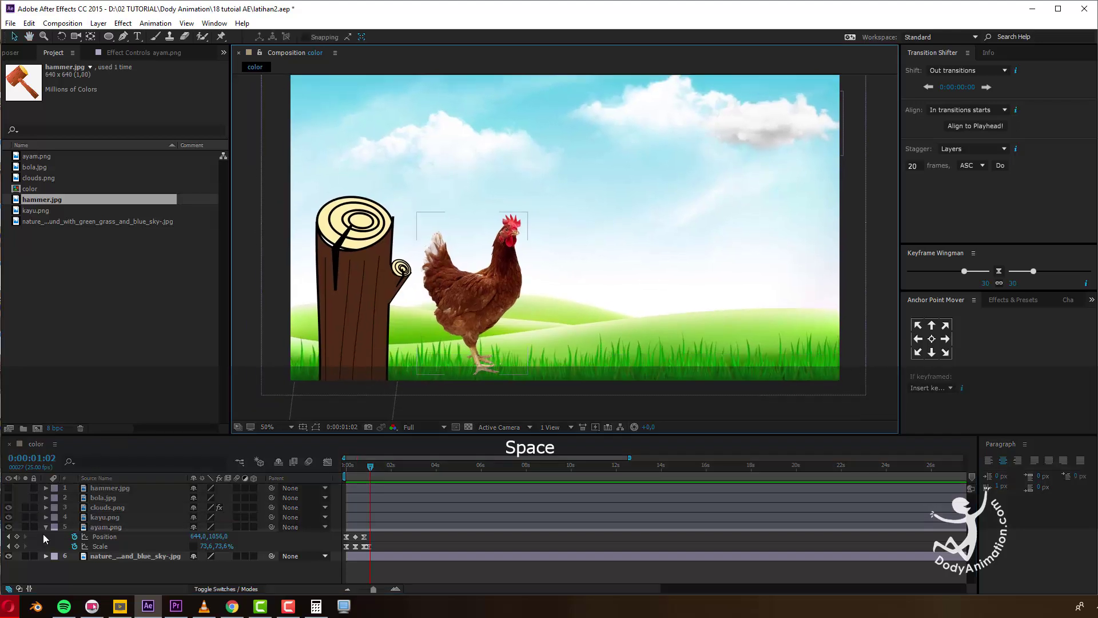
pyautogui.click(46, 527)
pyautogui.click(103, 501)
pyautogui.click(8, 498)
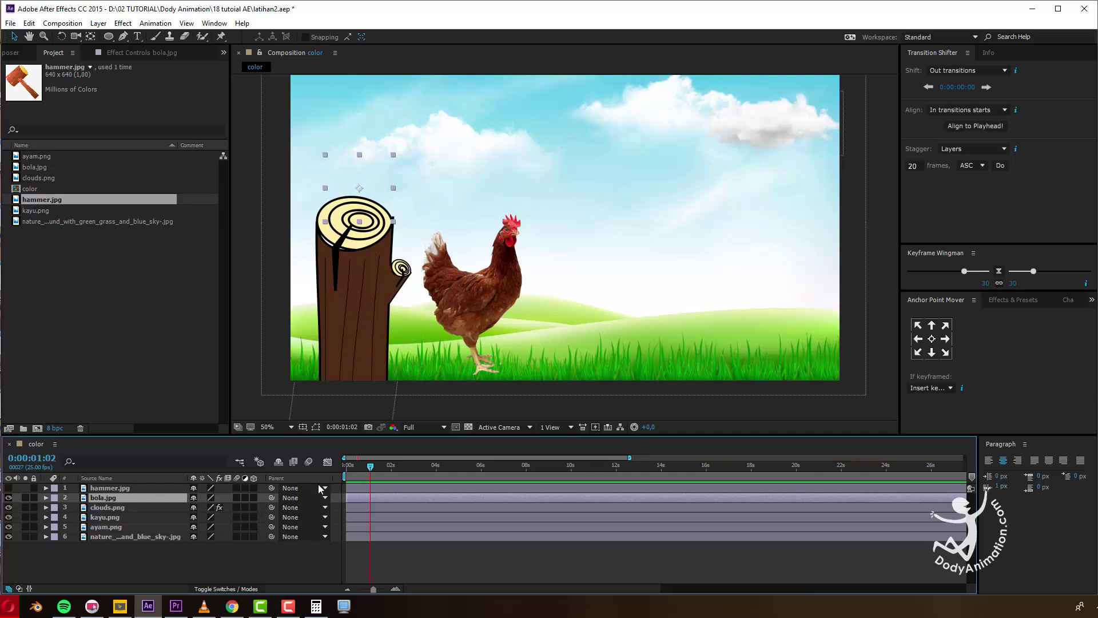
# Shift the bola.jpg layer so that it starts at 0:00:01:11.
pyautogui.moveTo(366, 473)
pyautogui.mouseDown()
pyautogui.moveTo(350, 474)
pyautogui.moveTo(380, 477)
pyautogui.mouseUp()
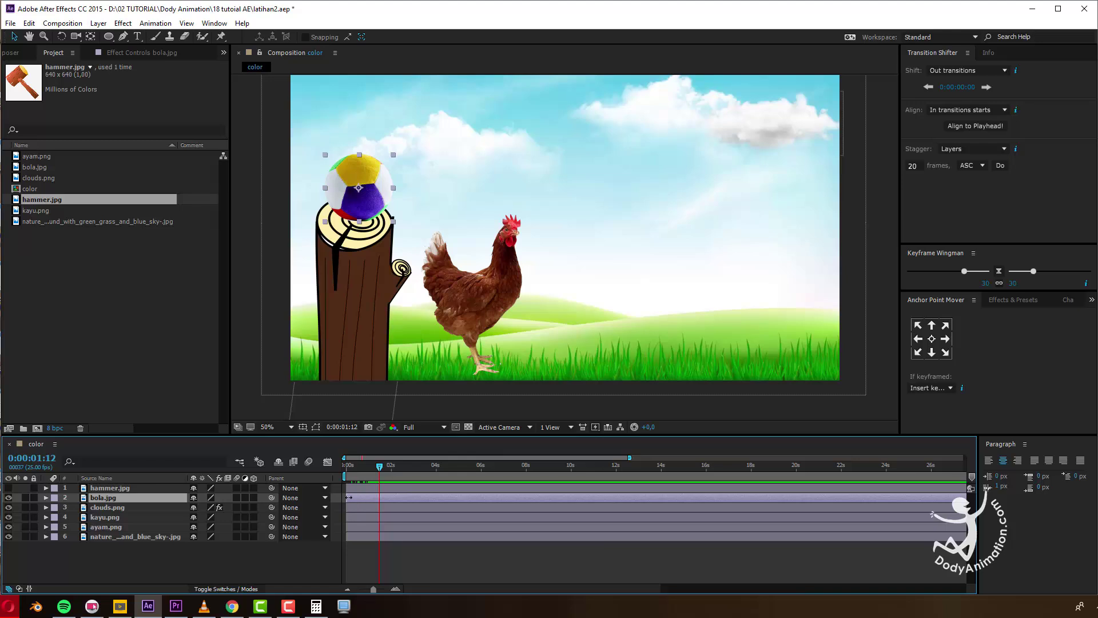
pyautogui.click(378, 471)
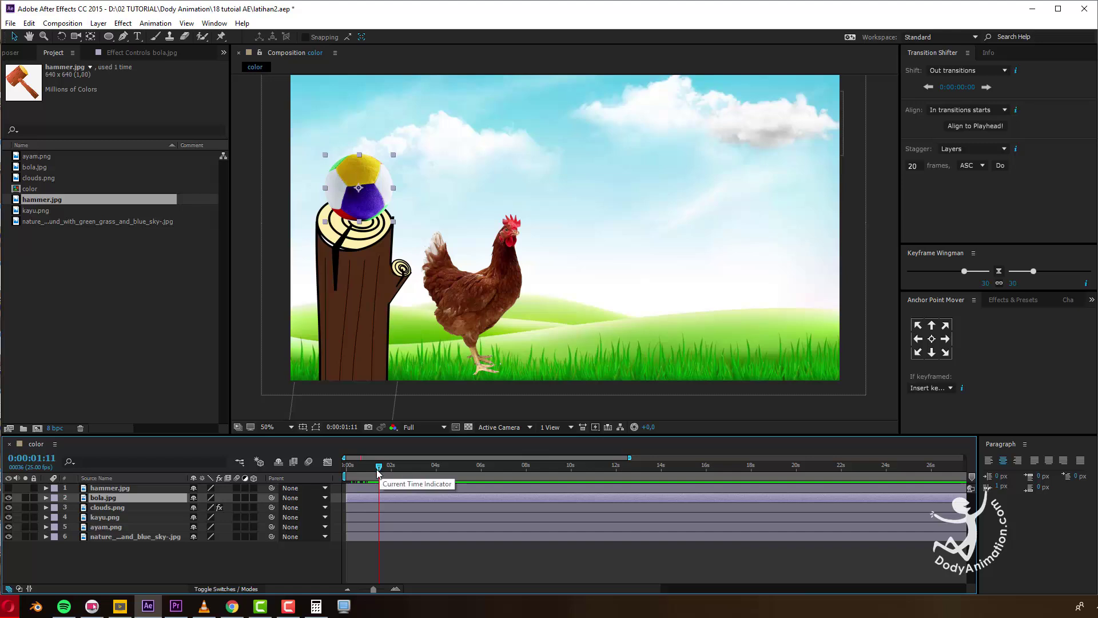
pyautogui.press('[')
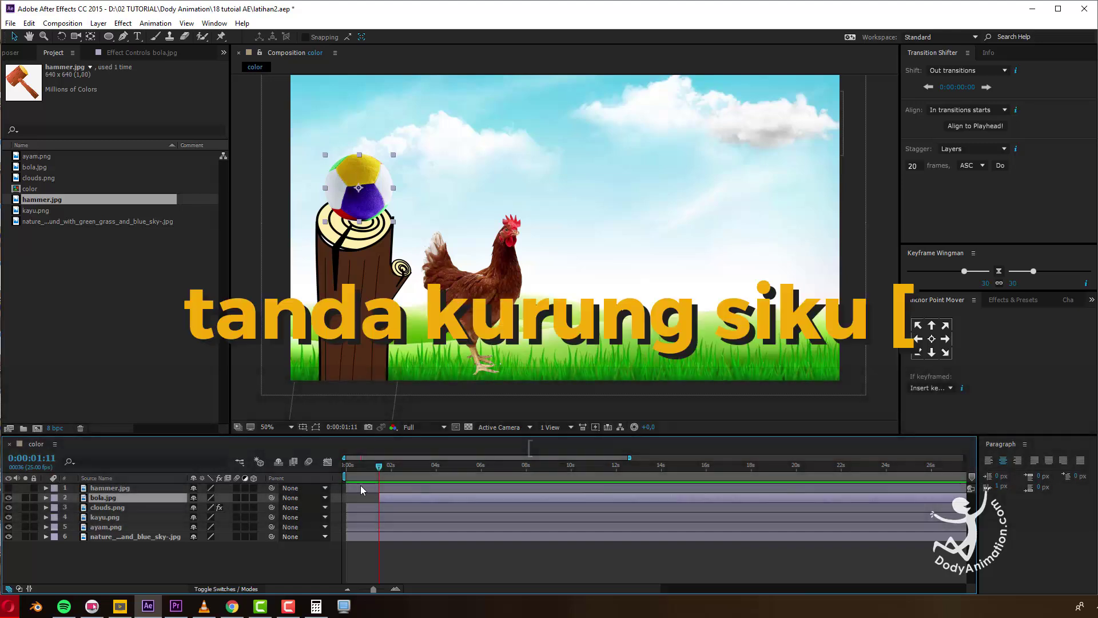
pyautogui.moveTo(378, 481)
pyautogui.mouseDown()
pyautogui.moveTo(349, 481)
pyautogui.moveTo(379, 481)
pyautogui.mouseUp()
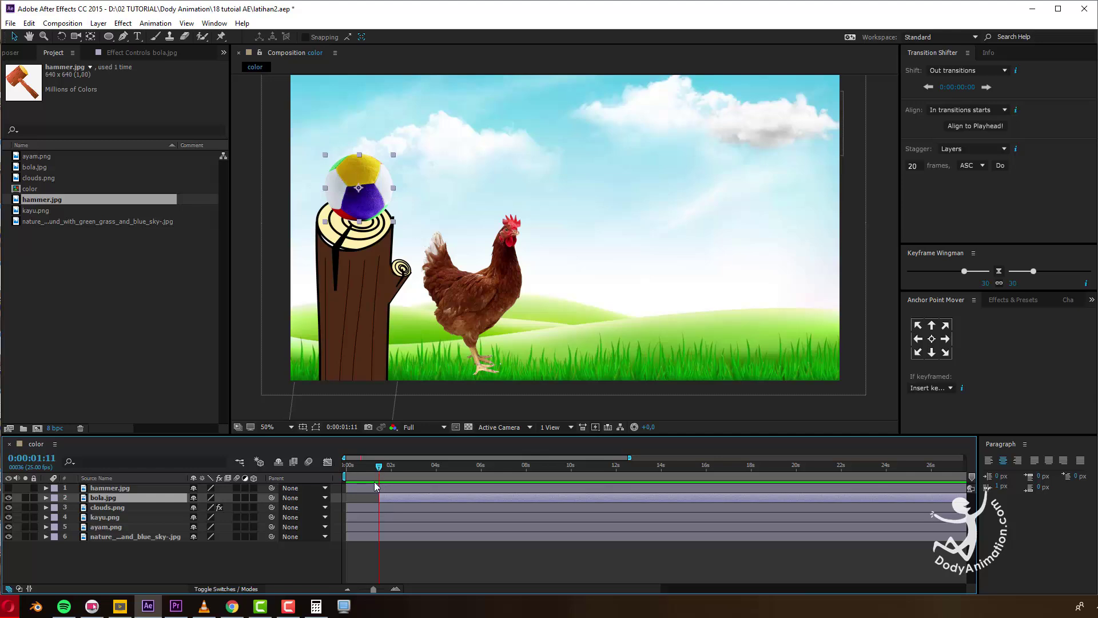
# Move the ball straight up beyond the upper edge of the frame and reveal its Position property.
pyautogui.moveTo(386, 192); pyautogui.dragTo(369, 105)
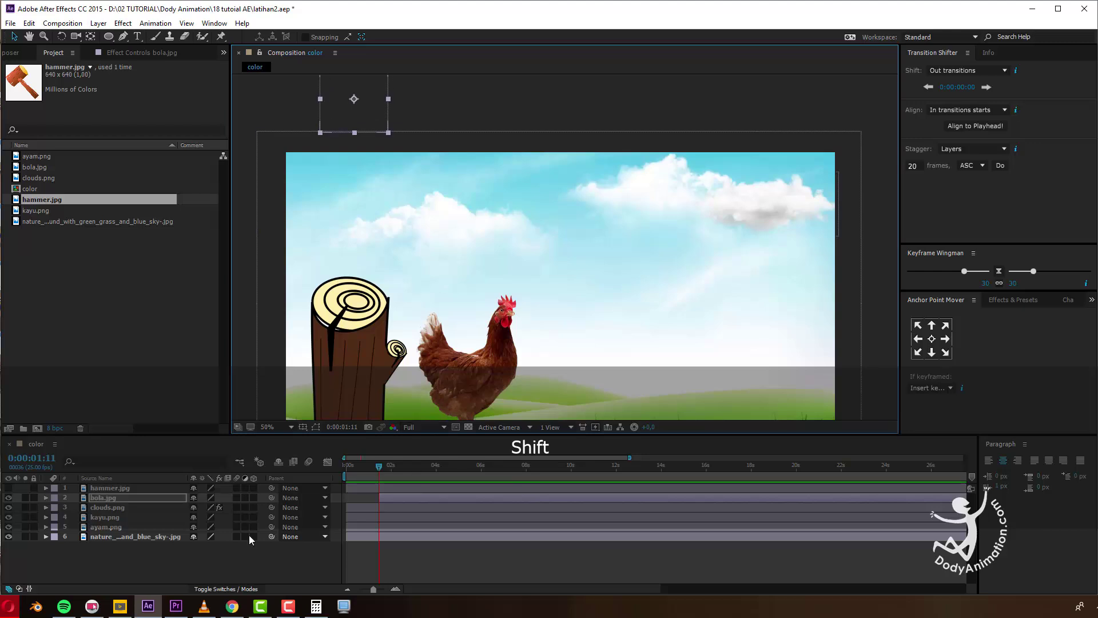
pyautogui.click(108, 497)
pyautogui.press('p')
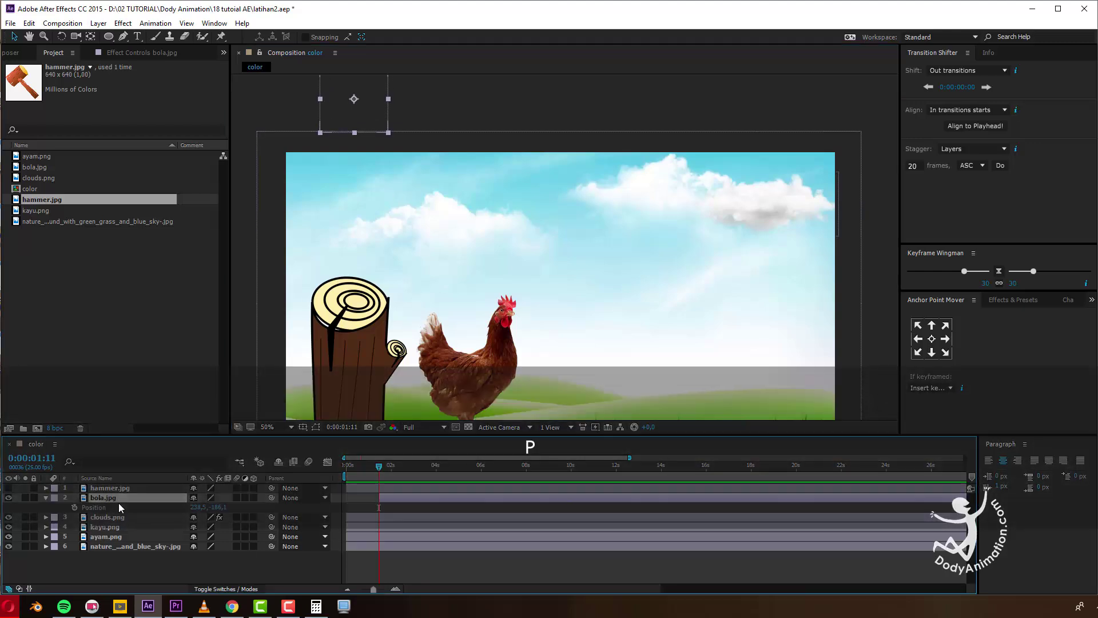
# Keyframe the ball's Position above the frame at 0:00:01:11 and lowered straight down onto the log at 0:00:01:21.
pyautogui.click(74, 507)
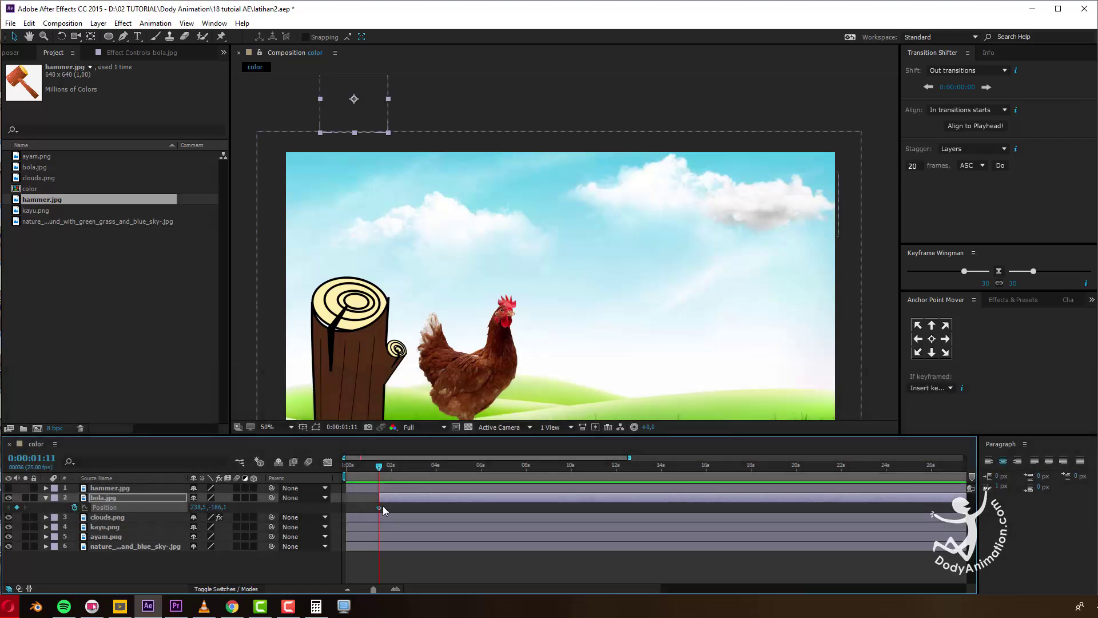
pyautogui.press('shift')
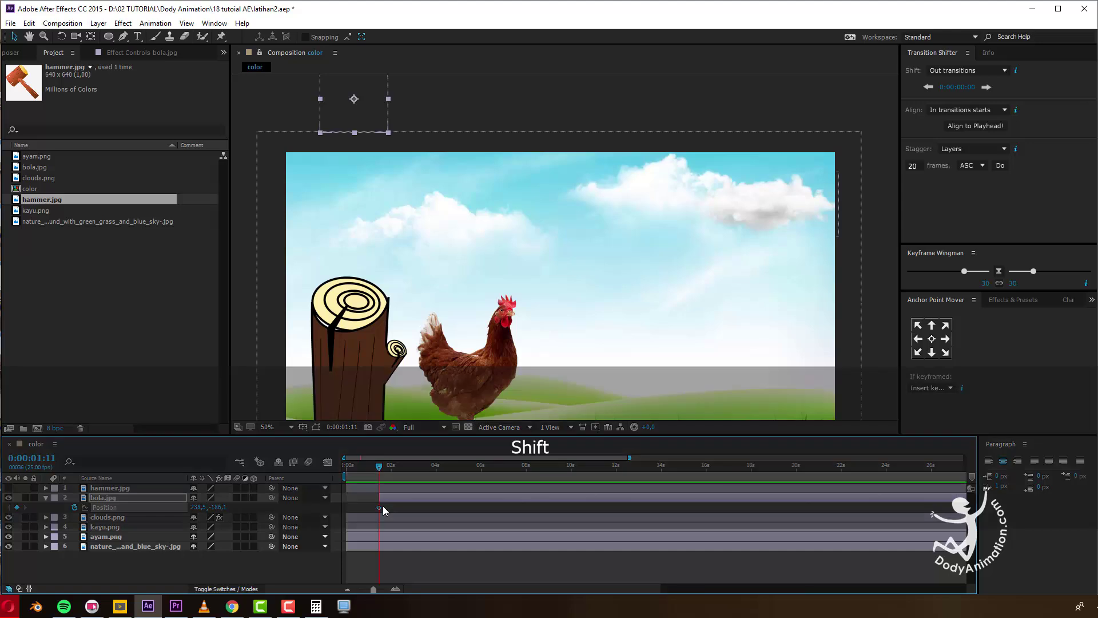
pyautogui.hotkey('ctrl', 'shift', 'Right')
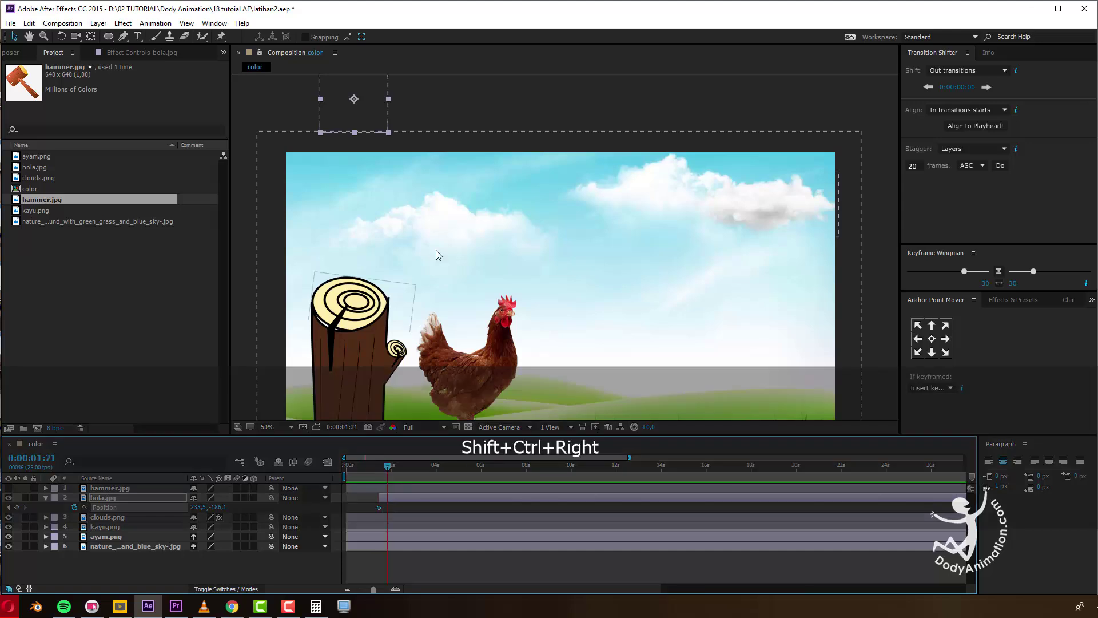
pyautogui.moveTo(362, 116); pyautogui.dragTo(362, 292)
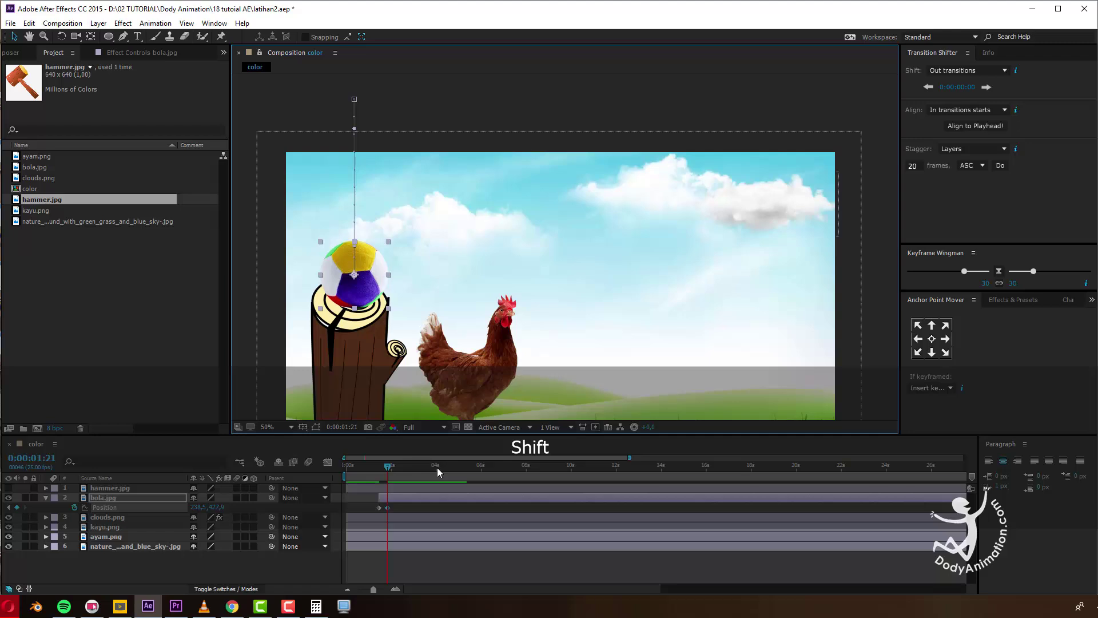
# Add a small bounce by raising the ball slightly at 0:00:02:06 and settling it on the log at 0:00:02:16.
pyautogui.hotkey('ctrl', 'shift', 'Right')
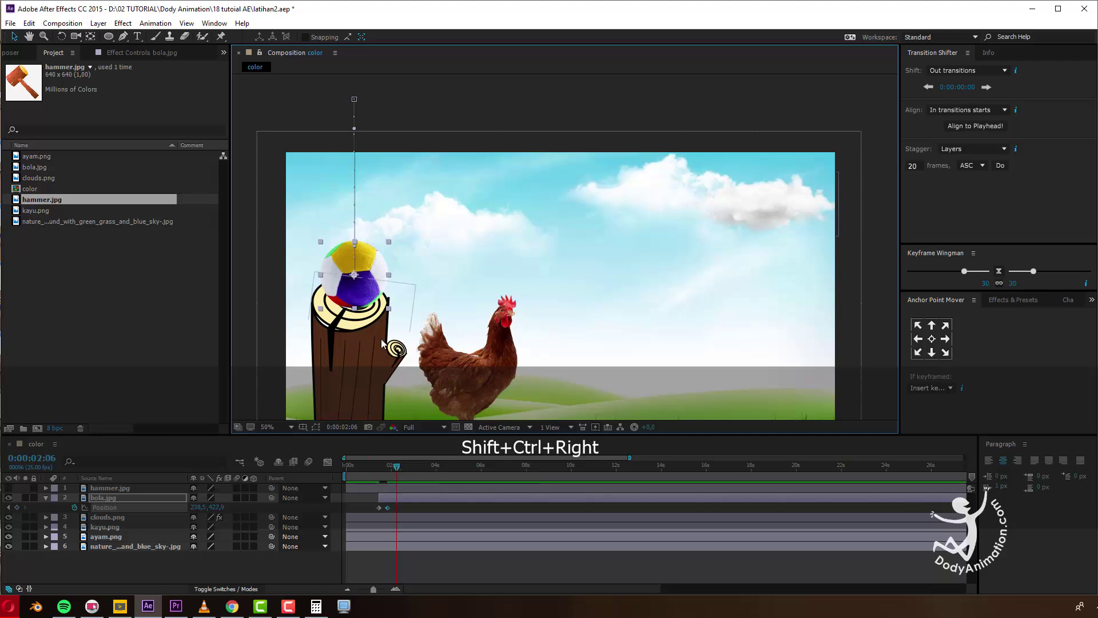
pyautogui.moveTo(372, 280)
pyautogui.mouseDown()
pyautogui.moveTo(373, 245)
pyautogui.moveTo(372, 269)
pyautogui.mouseUp()
pyautogui.hotkey('ctrl', 'shift', 'Right')
# Ease all of the ball's Position keyframes with Keyframe Wingman and preview the drop.
pyautogui.moveTo(373, 503); pyautogui.dragTo(410, 510)
pyautogui.click(999, 271)
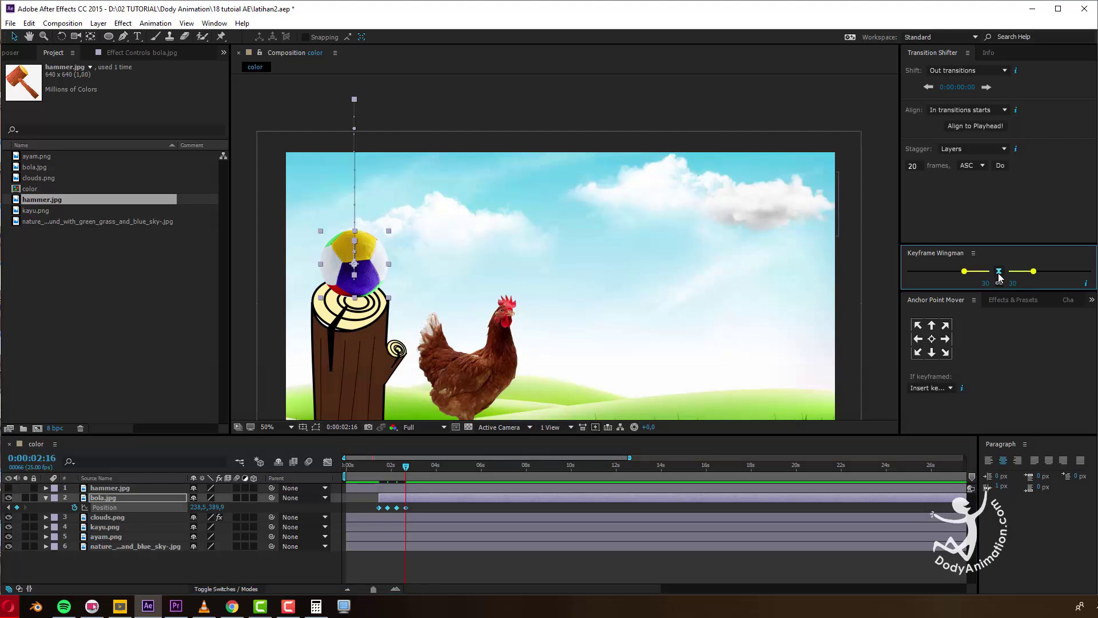
pyautogui.click(377, 464)
pyautogui.press('space')
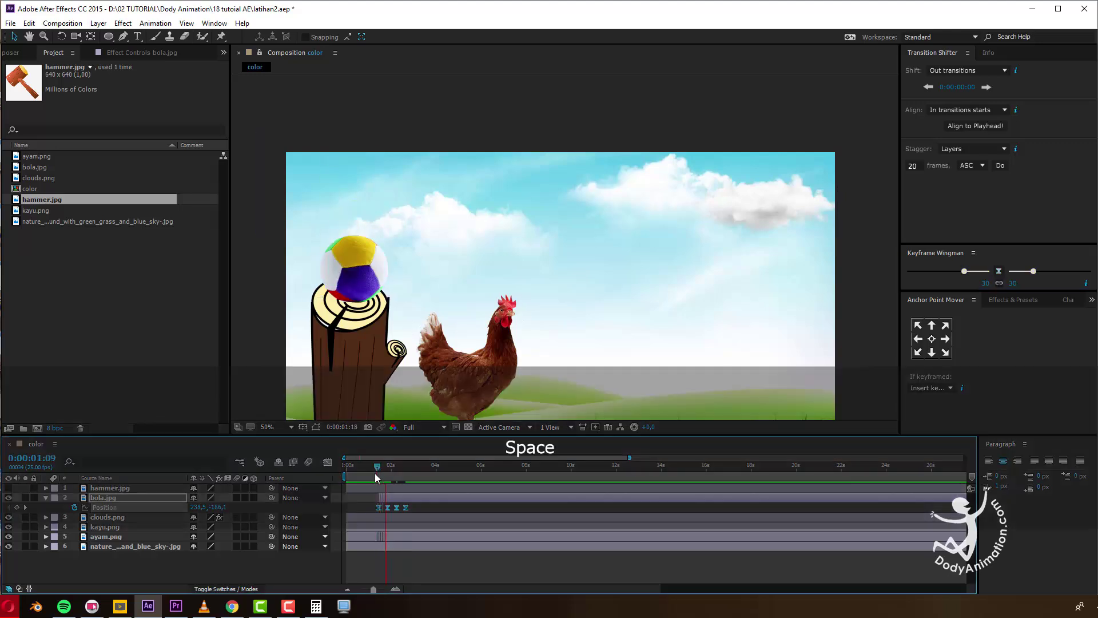
pyautogui.click(415, 513)
pyautogui.moveTo(378, 474); pyautogui.dragTo(413, 513)
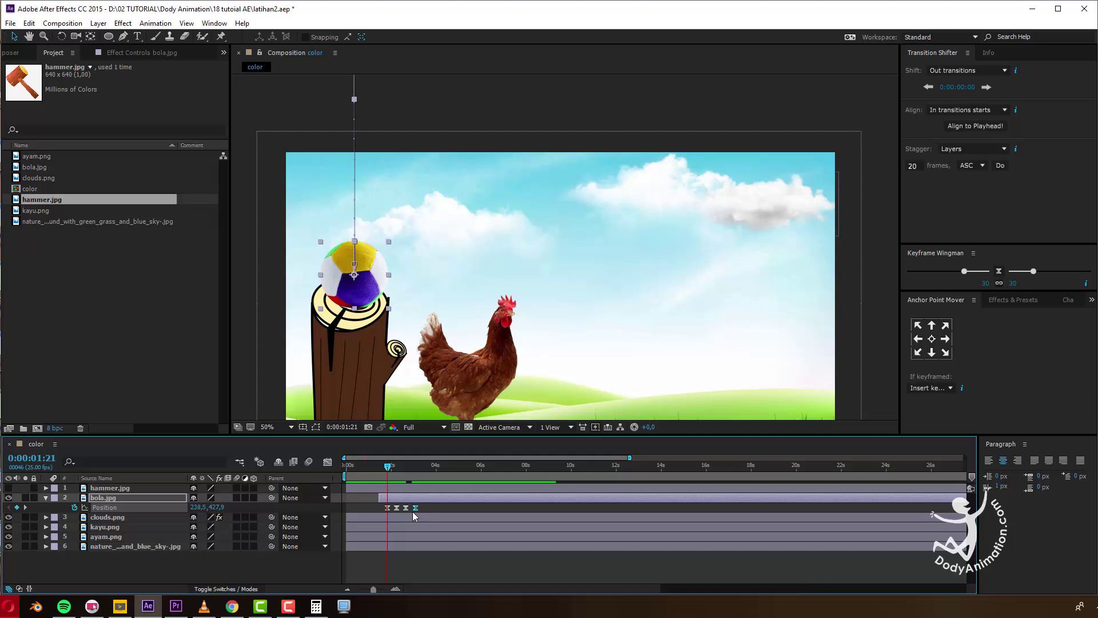
pyautogui.hotkey('ctrl', 'z')
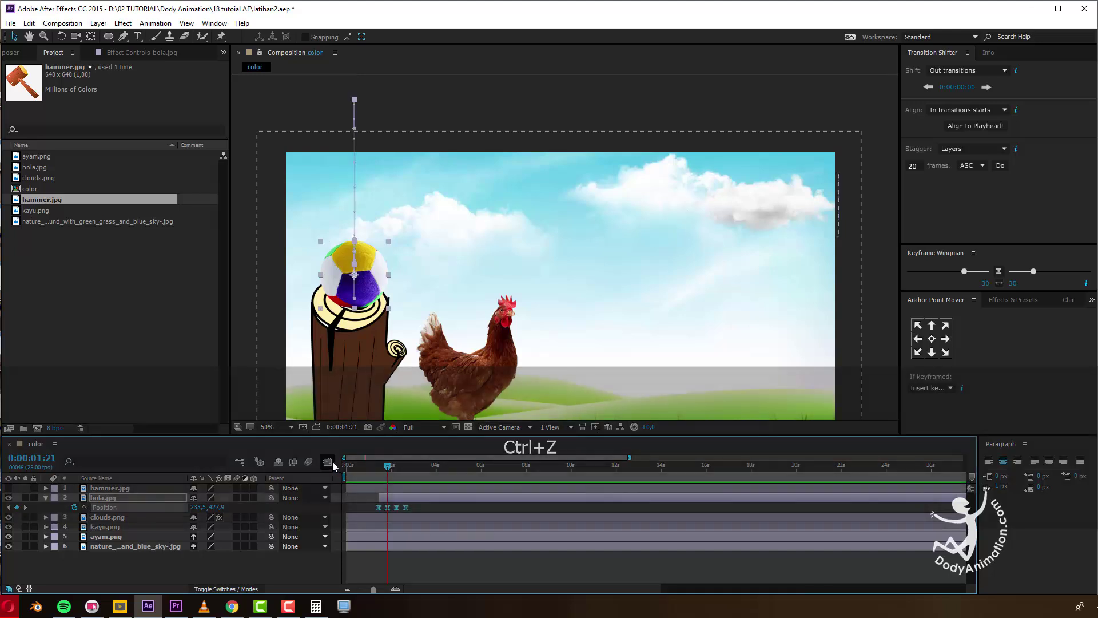
pyautogui.click(327, 461)
pyautogui.click(328, 462)
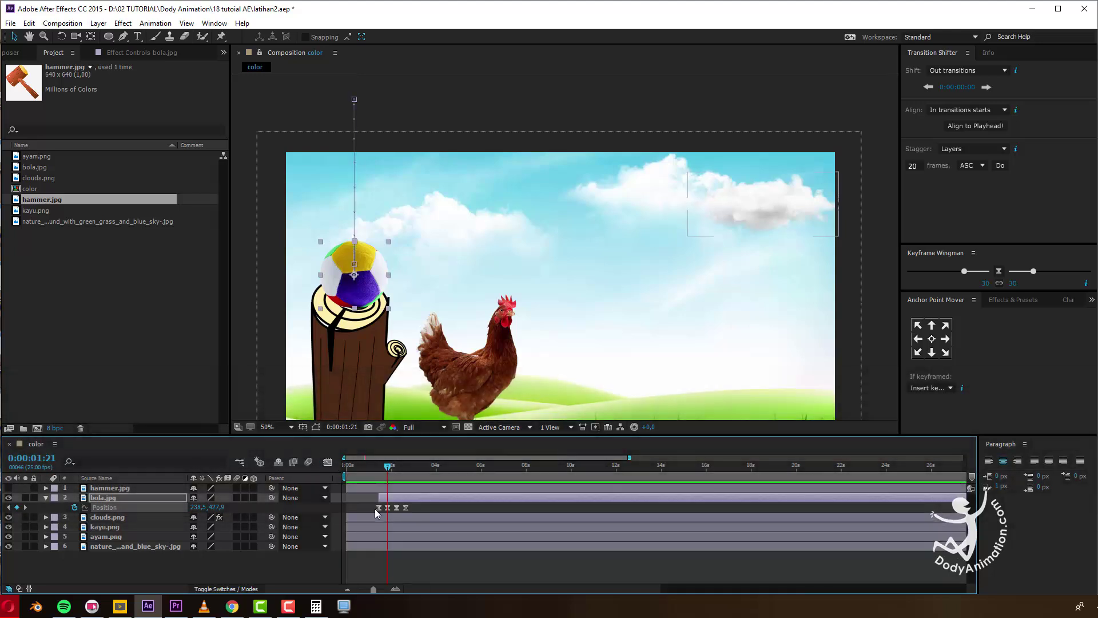
# Scrub through the ball's fall and bounce on the log to check the motion.
pyautogui.click(365, 506)
pyautogui.moveTo(376, 474); pyautogui.dragTo(403, 482)
pyautogui.click(383, 474)
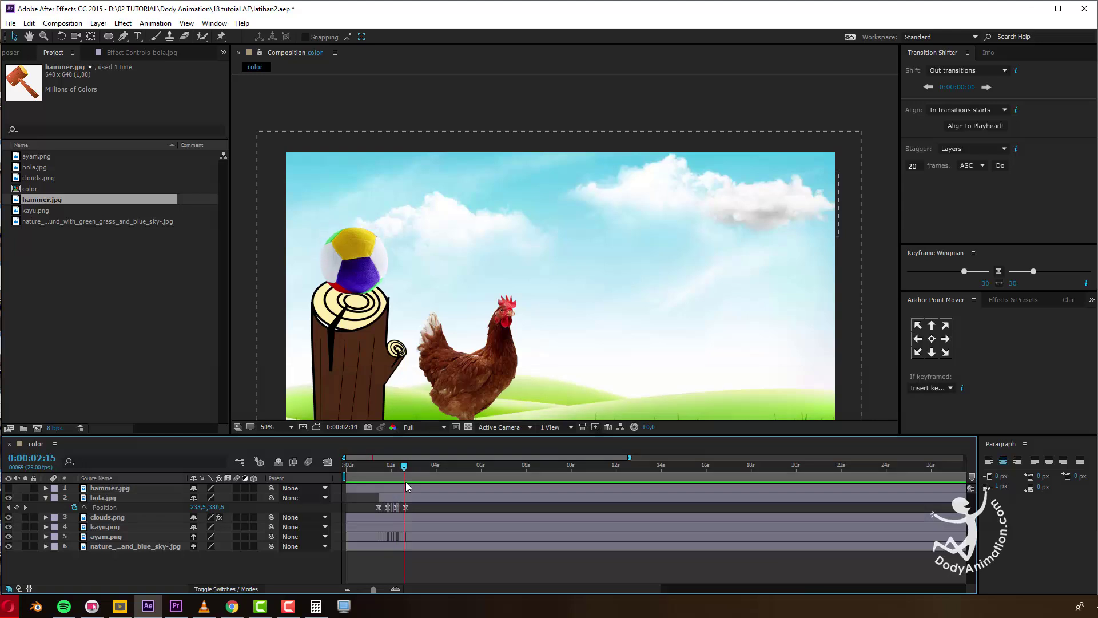
# Make the hammer.jpg layer visible and collapse the bola.jpg layer's properties.
pyautogui.keyDown('shift'); pyautogui.click(238, 492); pyautogui.keyUp('shift')
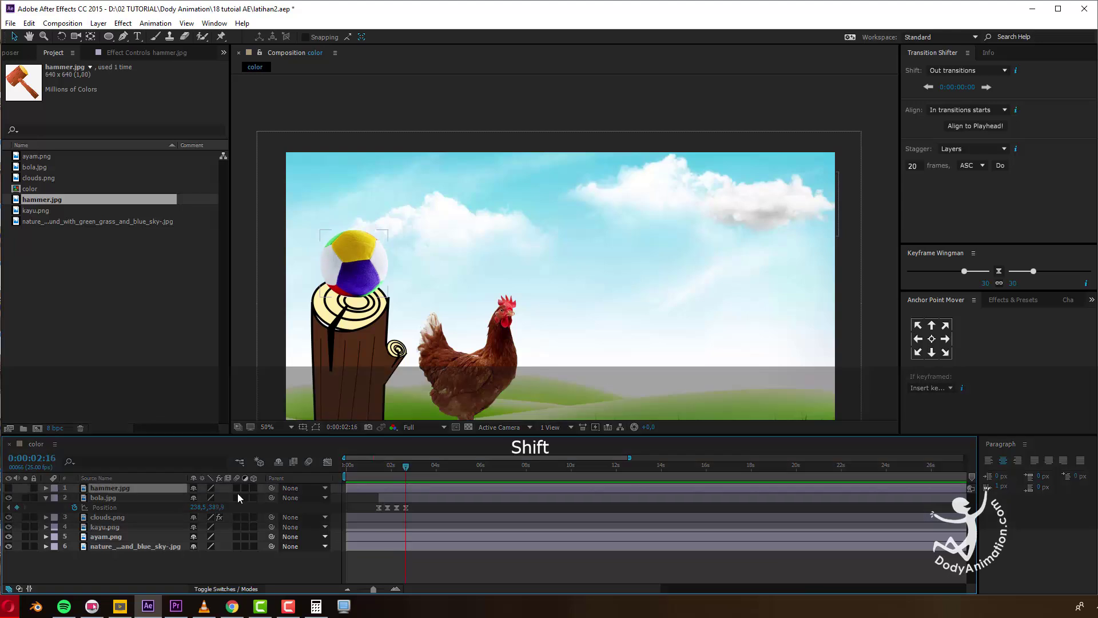
pyautogui.click(8, 488)
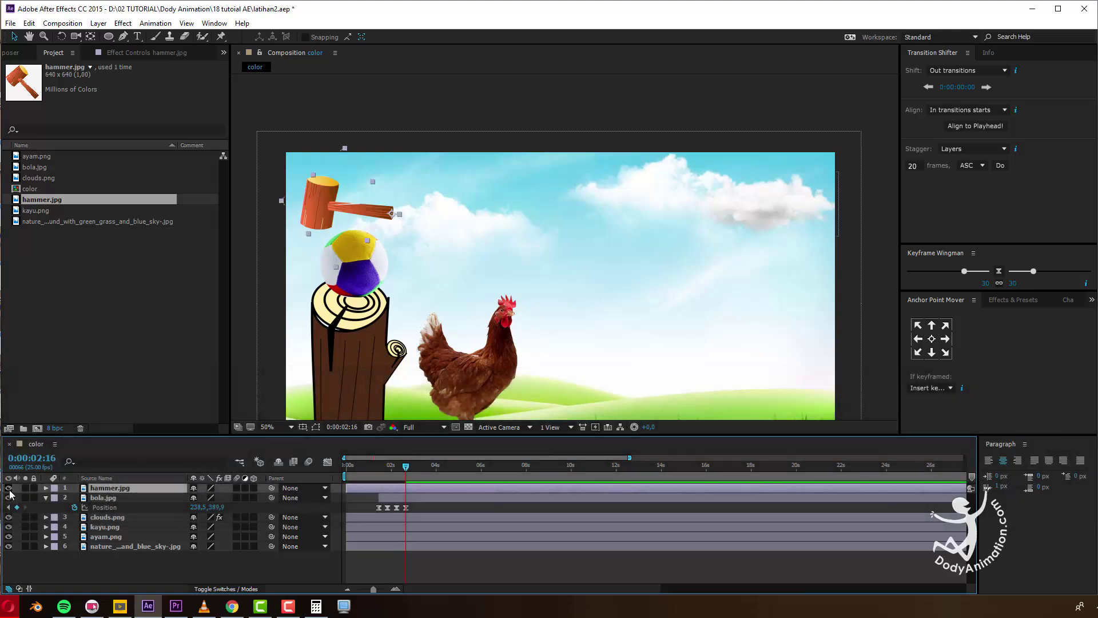
pyautogui.click(46, 497)
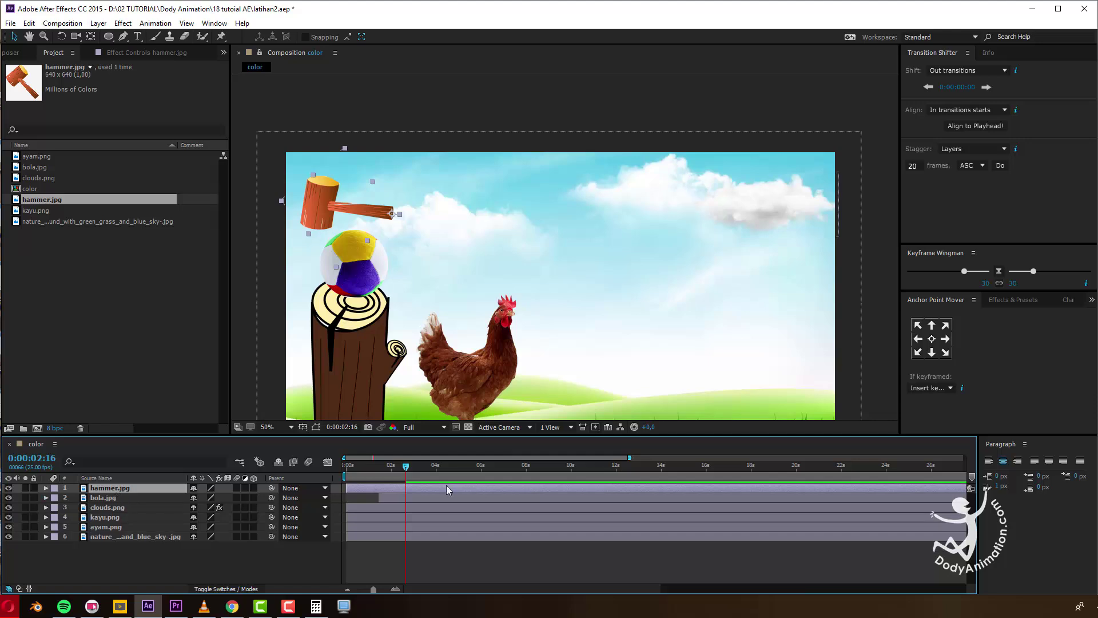
pyautogui.moveTo(394, 473); pyautogui.dragTo(414, 485)
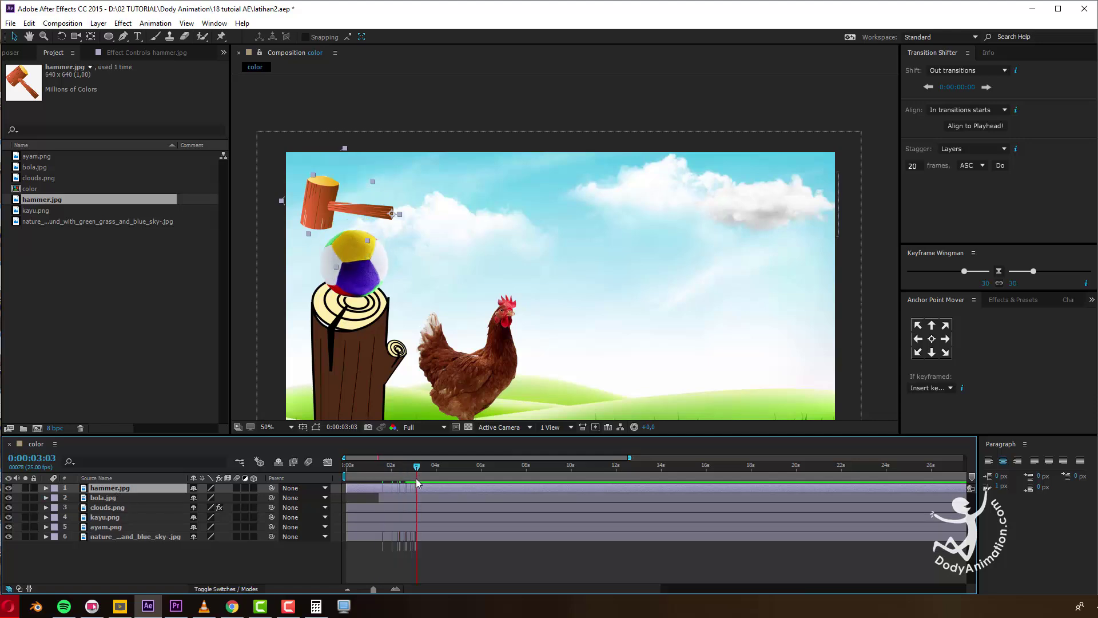
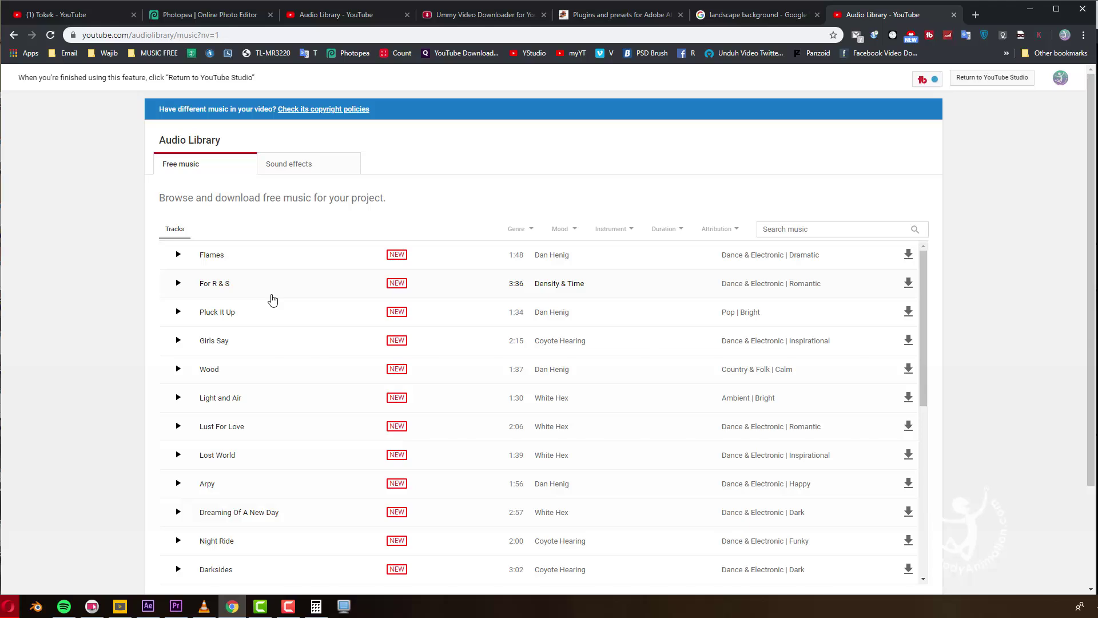
# Browse the free music and sound effects lists in the YouTube Audio Library.
pyautogui.scroll(-4, 279, 299)
pyautogui.scroll(4, 279, 298)
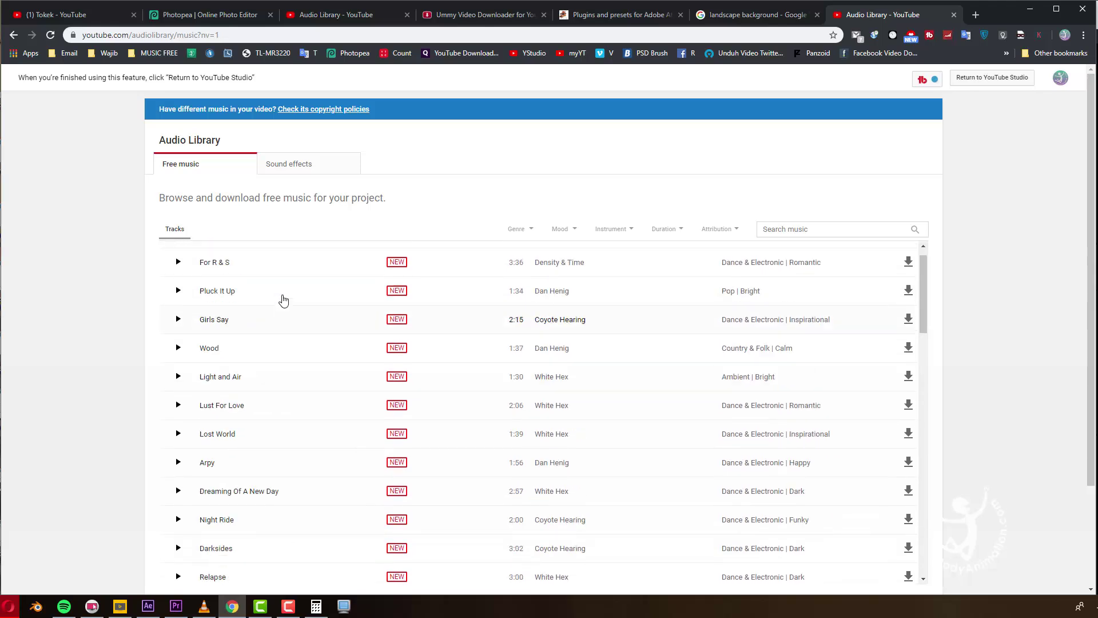
pyautogui.click(293, 166)
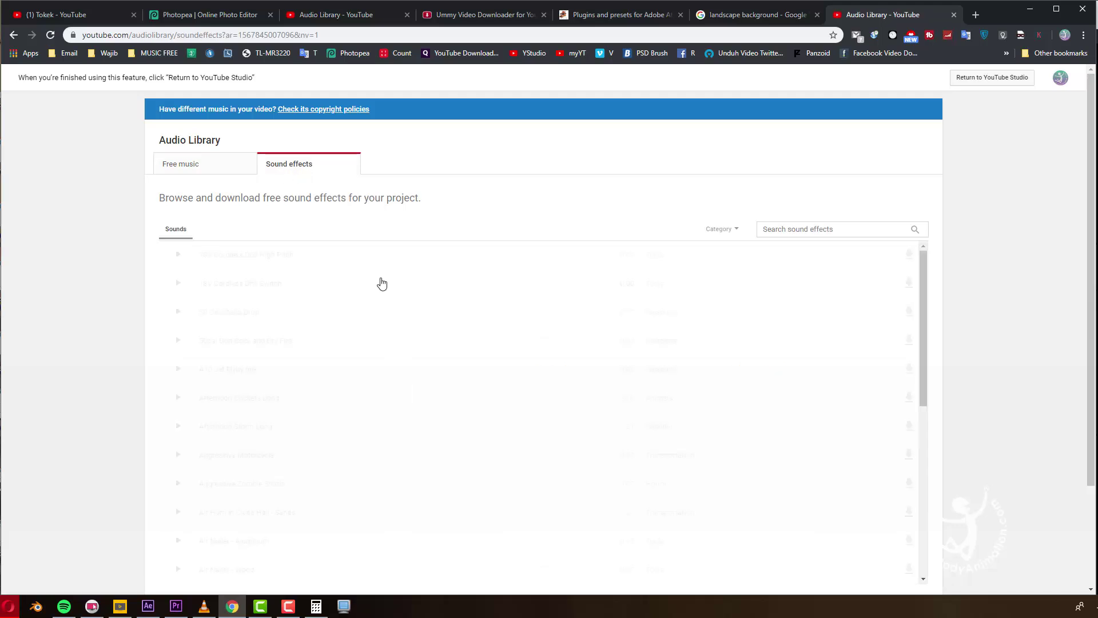
pyautogui.scroll(-3, 234, 357)
pyautogui.scroll(3, 242, 347)
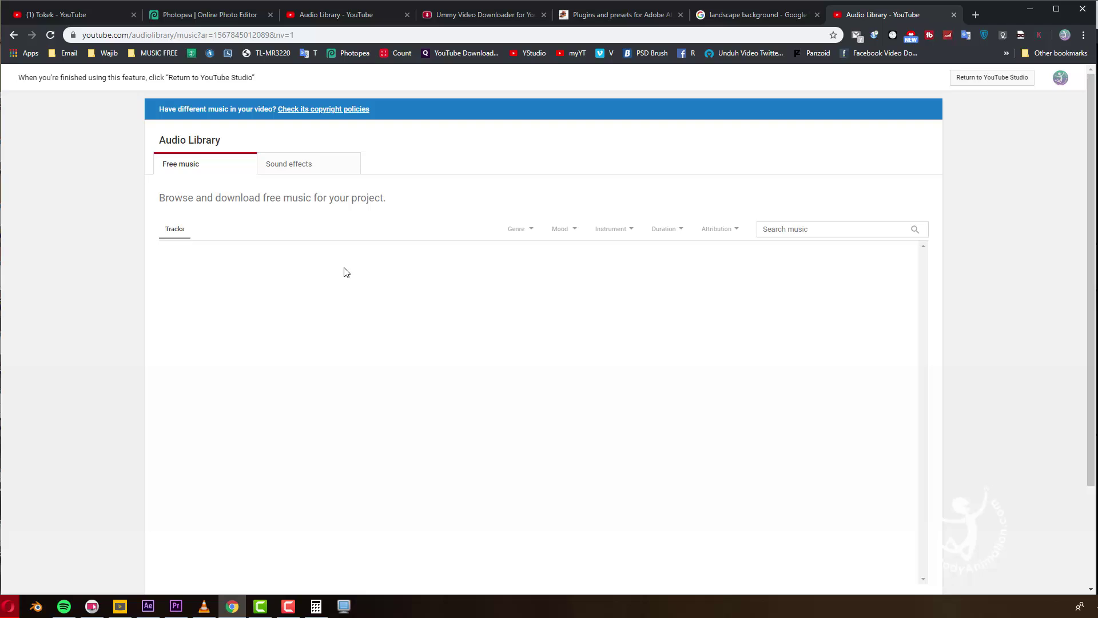
# Switch back to After Effects, import Ponies_and_Balloons.mp3 and add it as the first layer of the color composition.
pyautogui.click(1029, 10)
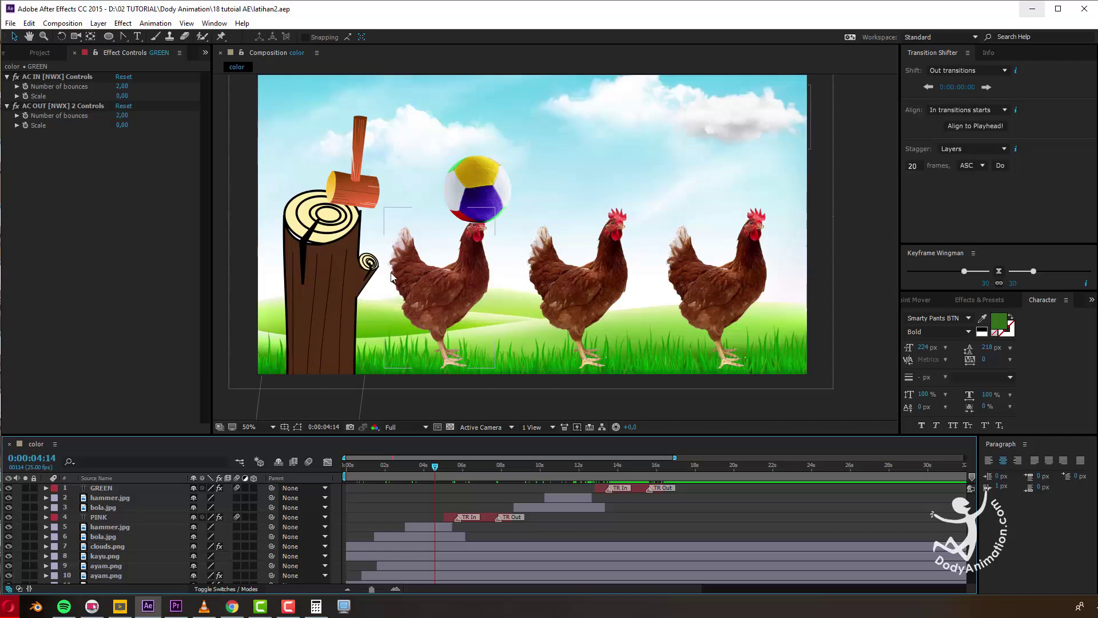
pyautogui.click(40, 50)
pyautogui.doubleClick(61, 346)
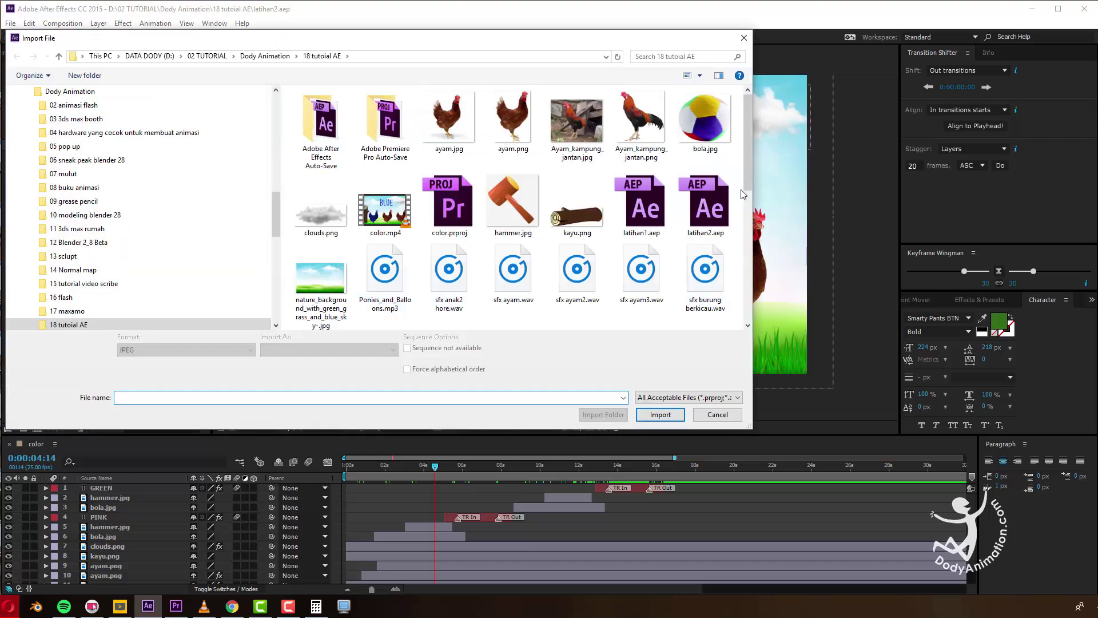
pyautogui.click(362, 280)
pyautogui.click(649, 420)
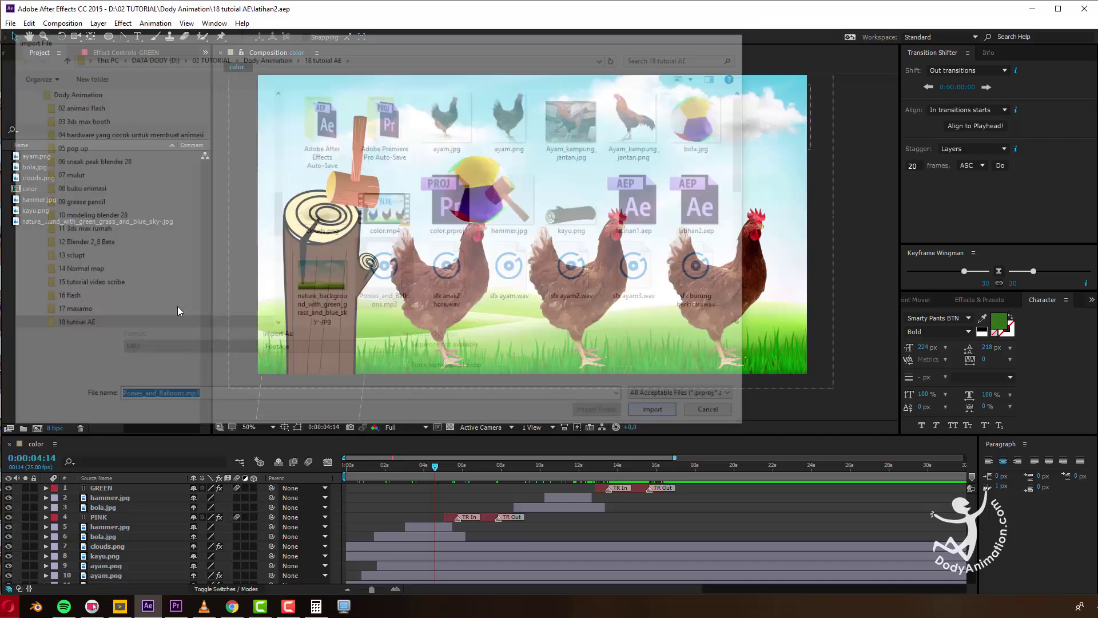
pyautogui.moveTo(42, 231); pyautogui.dragTo(466, 264)
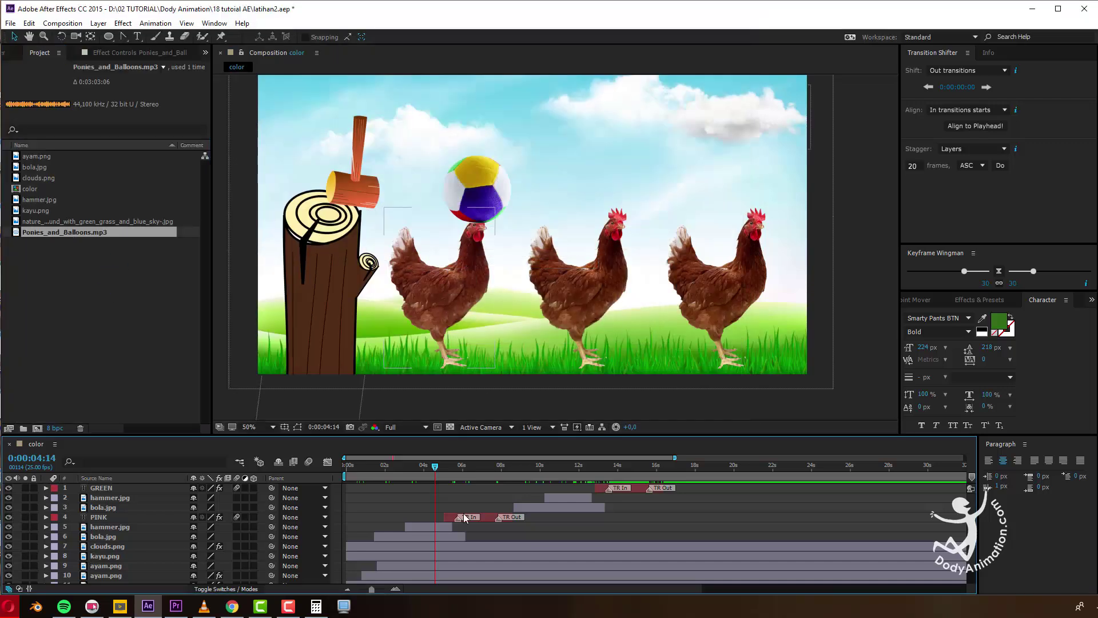
# Preview the composition with its music from 0:00:00:00, and go to the hammer hit at 0:00:04:02.
pyautogui.moveTo(373, 473); pyautogui.dragTo(321, 474)
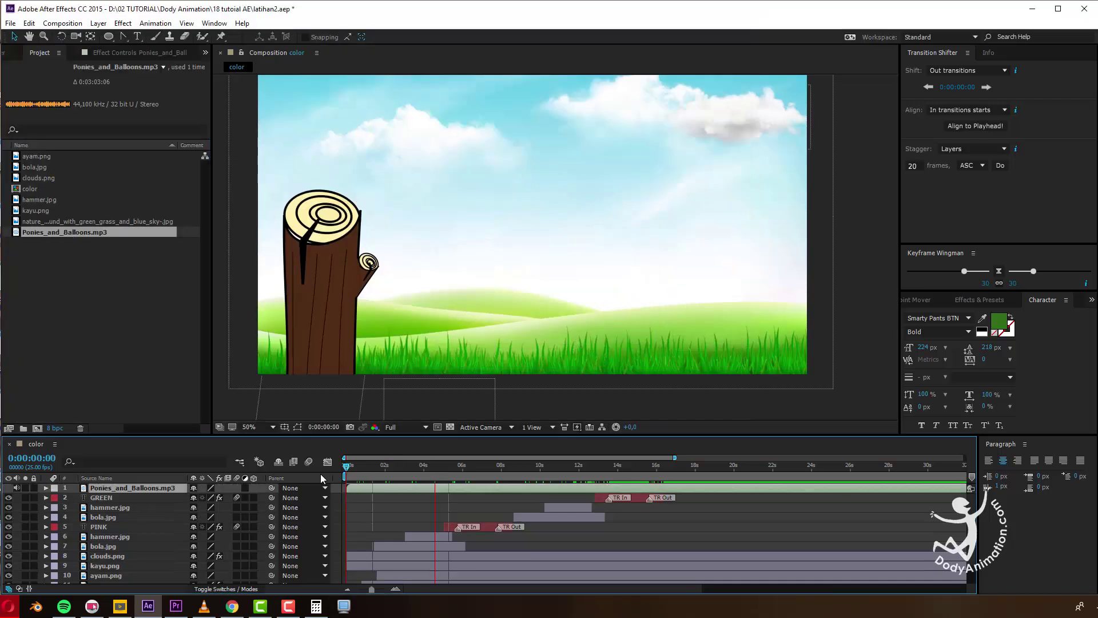
pyautogui.press('space')
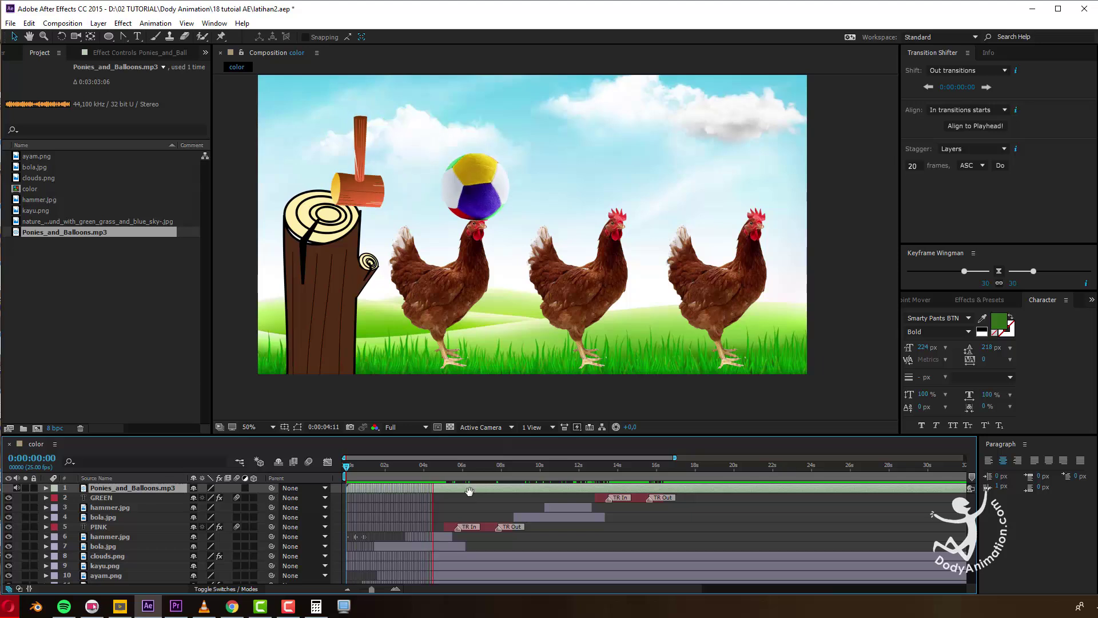
pyautogui.press('space')
pyautogui.moveTo(400, 469); pyautogui.dragTo(424, 476)
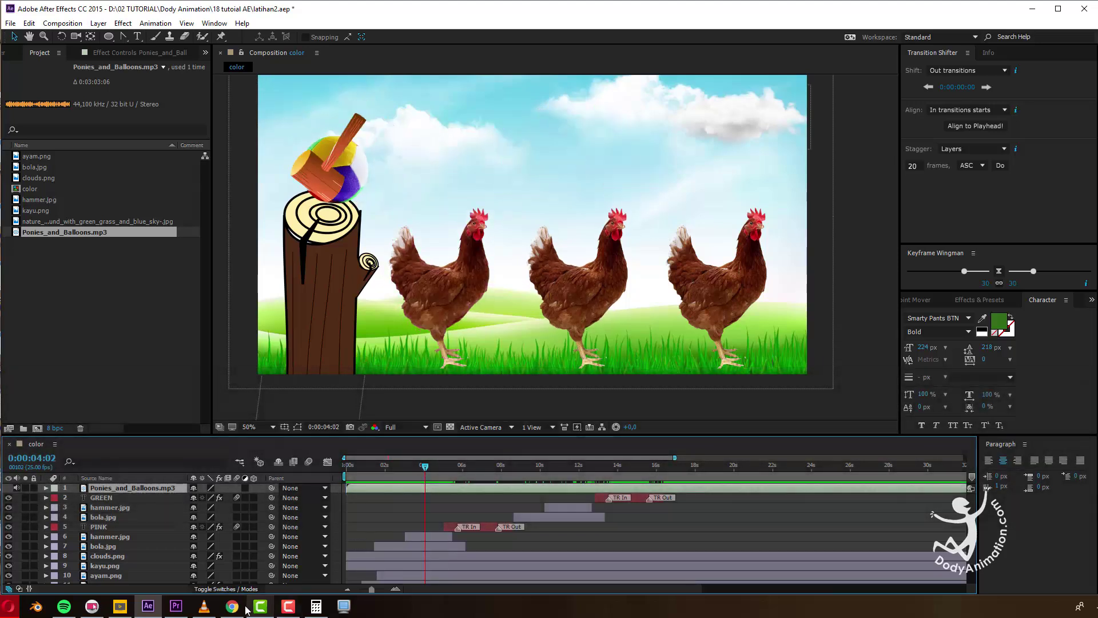
# Switch to the browser to view the Audio Library's sound effects, and return to After Effects.
pyautogui.click(244, 607)
pyautogui.click(290, 176)
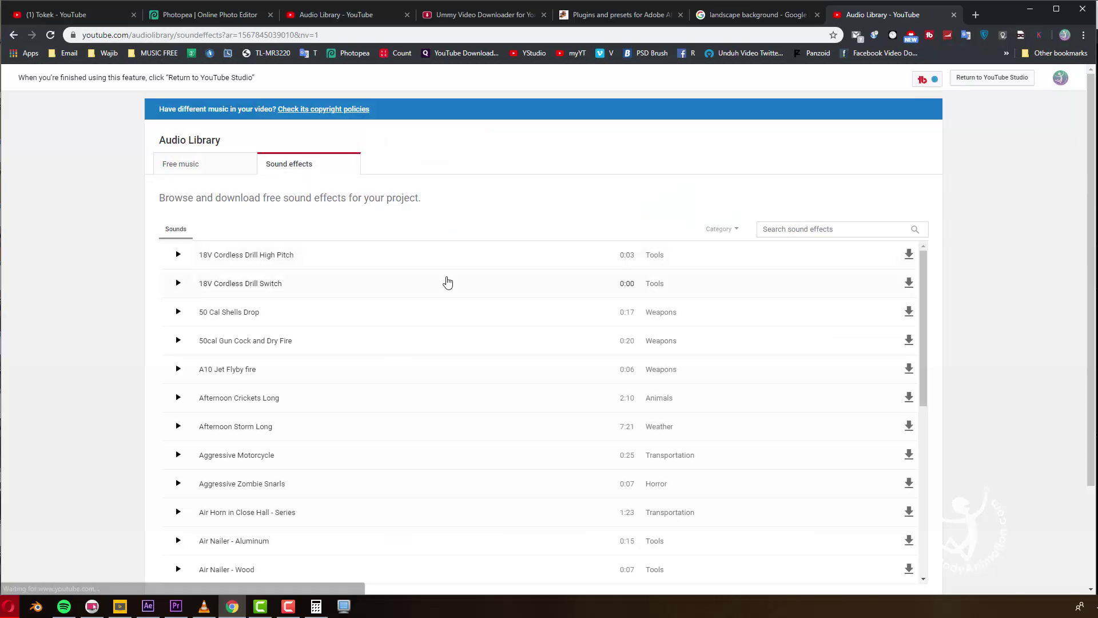
pyautogui.click(1033, 17)
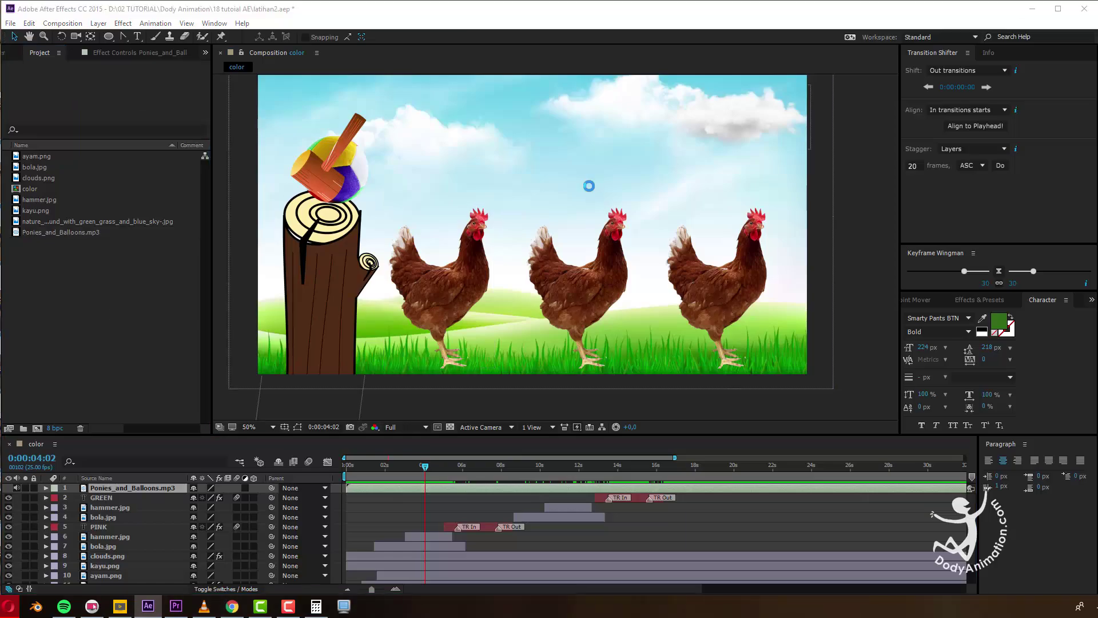
# Import sfx pop.wav and place it as the first layer, starting at 0:00:04:02.
pyautogui.hotkey('ctrl', 'i')
pyautogui.click(475, 273)
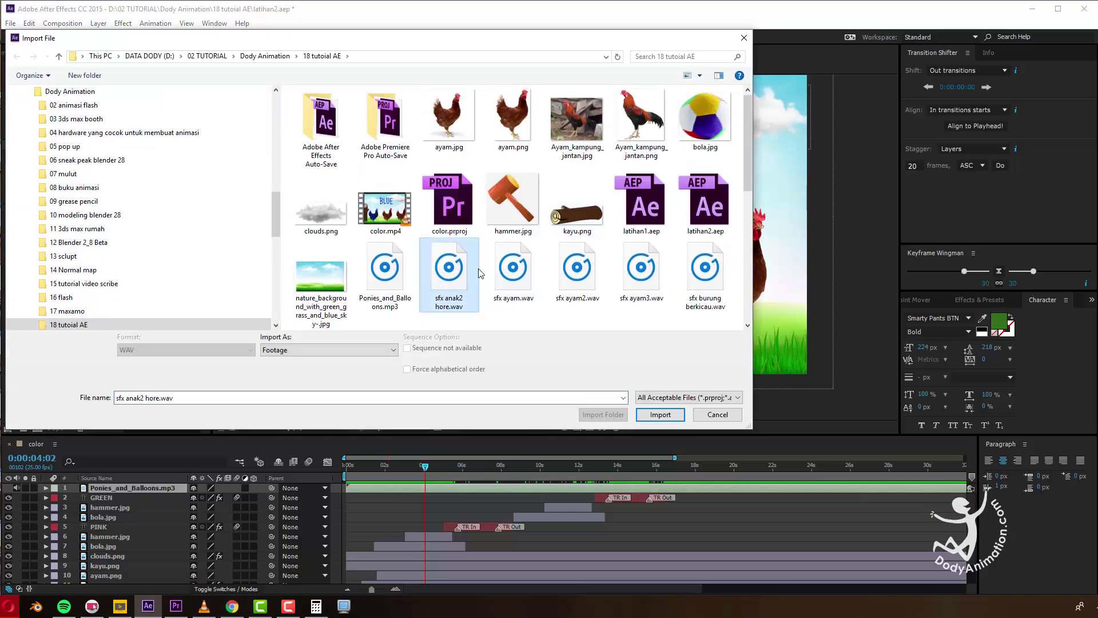
pyautogui.press('p')
pyautogui.scroll(-2, 571, 286)
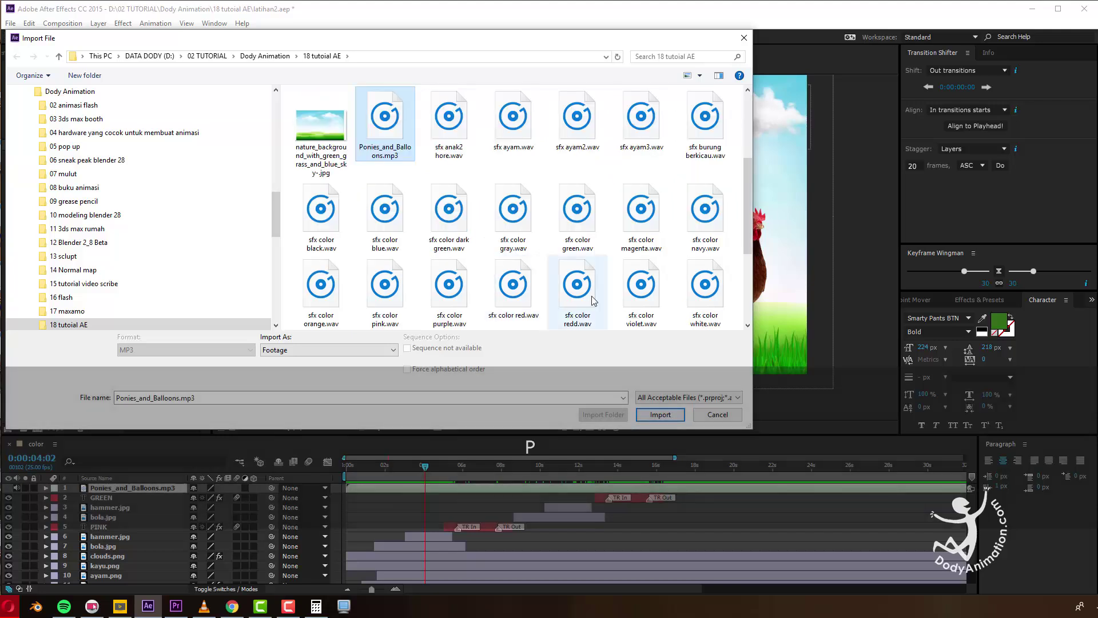
pyautogui.doubleClick(593, 300)
pyautogui.moveTo(30, 242); pyautogui.dragTo(421, 486)
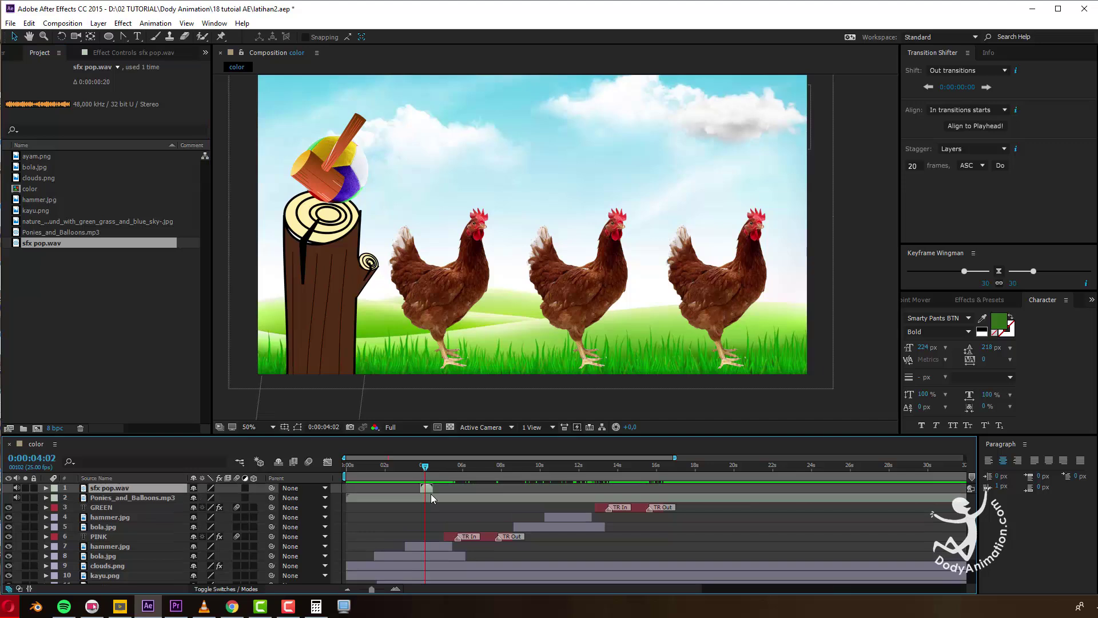
# Reveal the sfx pop.wav waveform and shift the layer slightly earlier to line its peak up with the hammer hit.
pyautogui.press('l')
pyautogui.press('l')
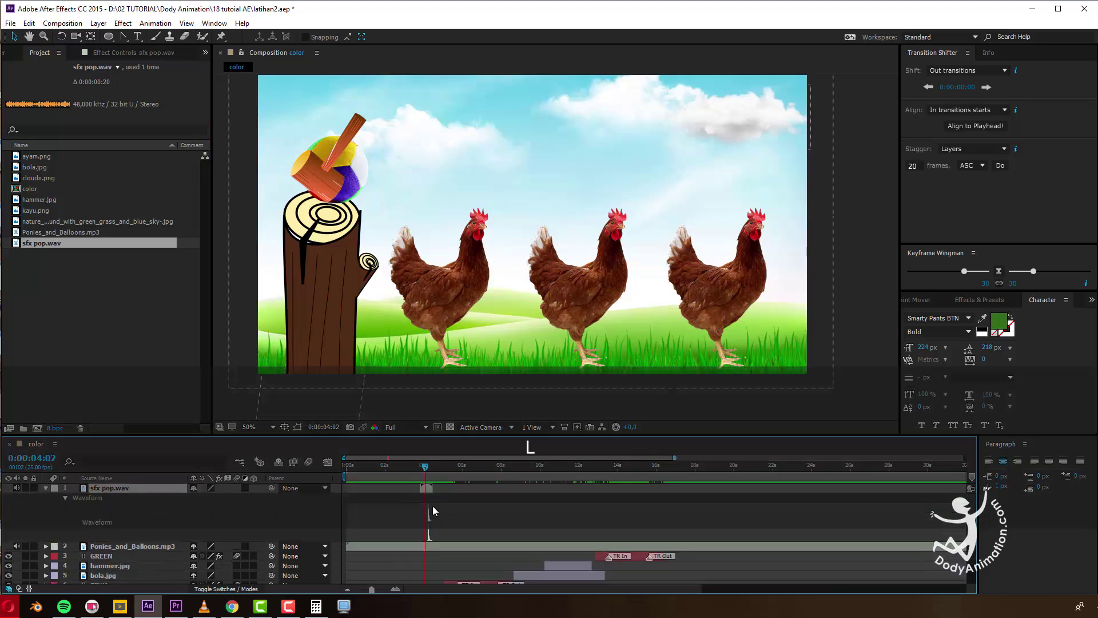
pyautogui.moveTo(424, 472); pyautogui.dragTo(424, 489)
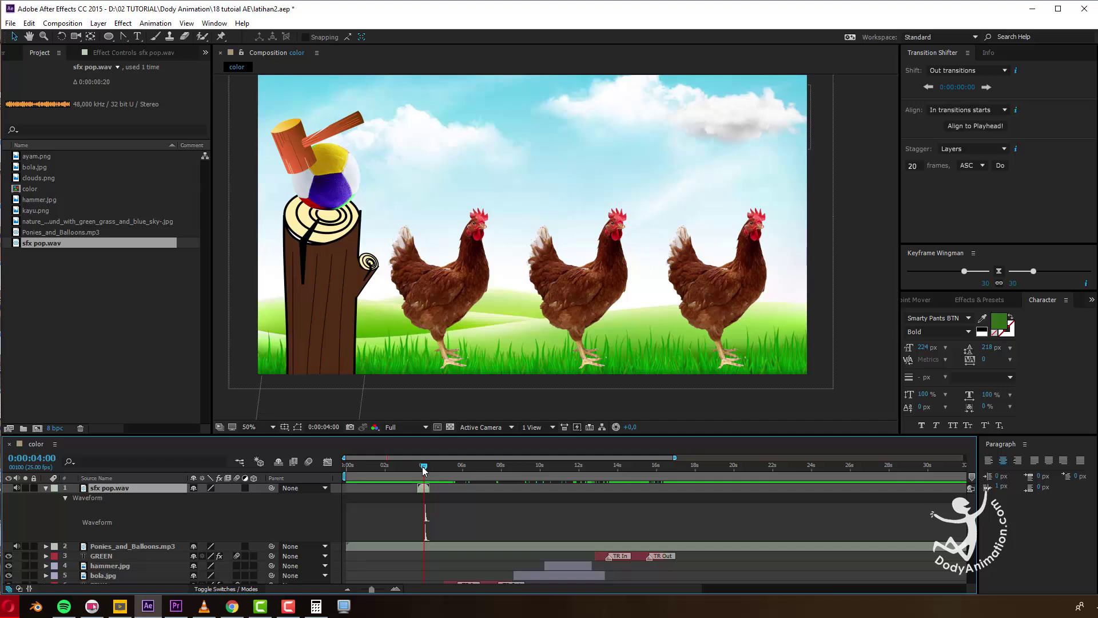
# Preview the pop sound against the hammer hit from 0:00:03:21 and again from 0:00:03:01.
pyautogui.moveTo(422, 465); pyautogui.dragTo(421, 467)
pyautogui.press('space')
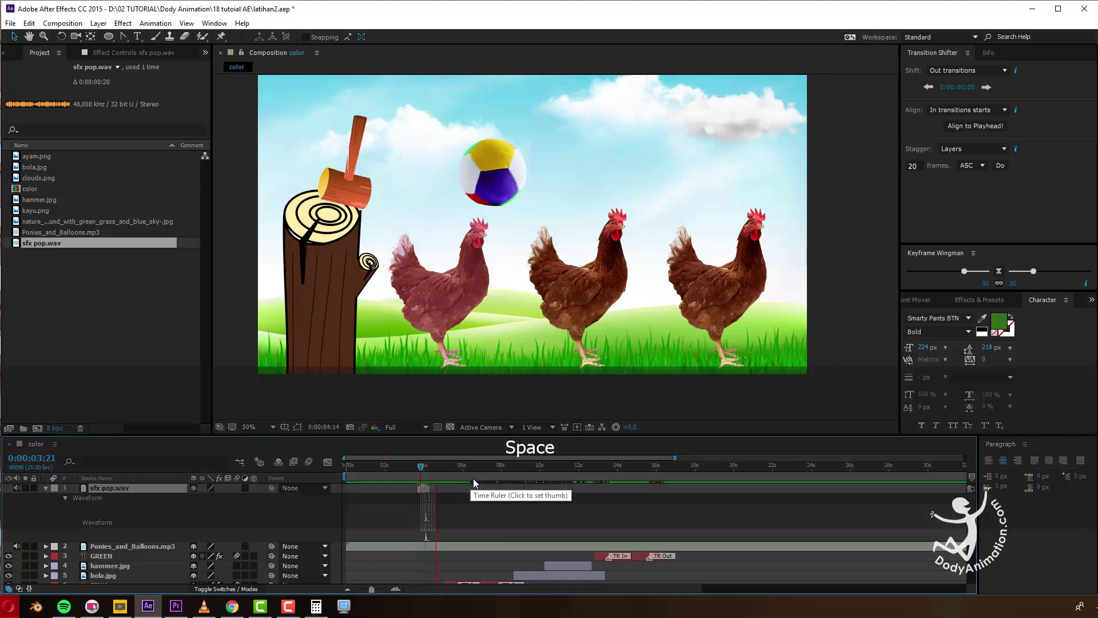
pyautogui.click(405, 465)
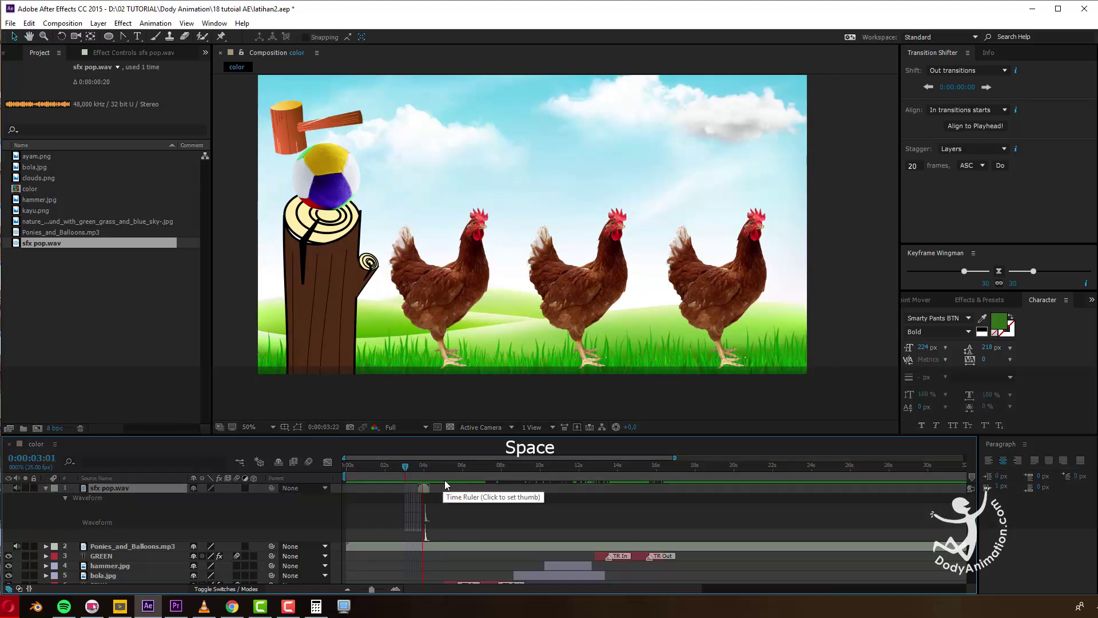
# Import sfx ayam.wav, place it as the first layer where the ball hits the first chicken, and reveal its waveform.
pyautogui.moveTo(416, 462); pyautogui.dragTo(435, 470)
pyautogui.doubleClick(75, 278)
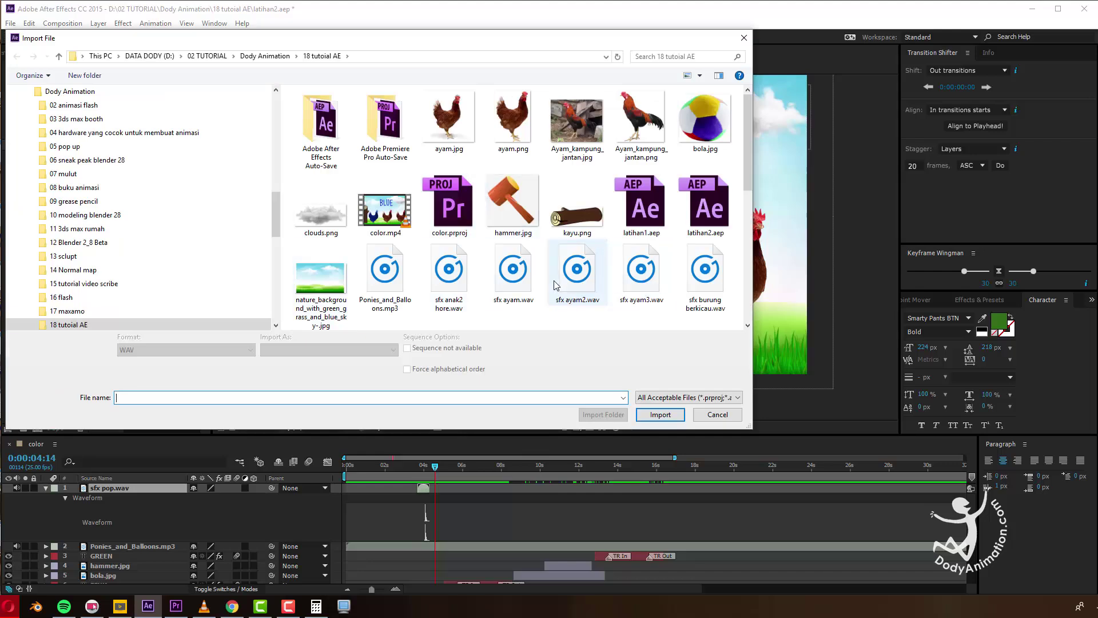
pyautogui.click(513, 271)
pyautogui.click(658, 413)
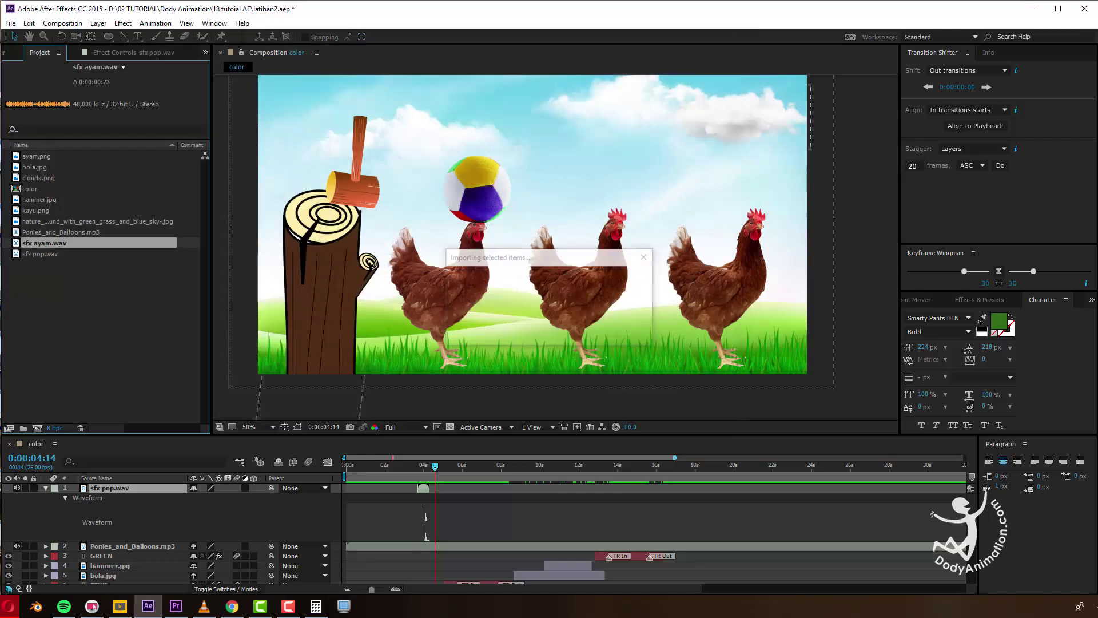
pyautogui.moveTo(415, 466); pyautogui.dragTo(441, 490)
pyautogui.press('l')
pyautogui.press('l')
# Preview the hammer hit and the chicken sound from 0:00:02:09.
pyautogui.click(392, 465)
pyautogui.press('space')
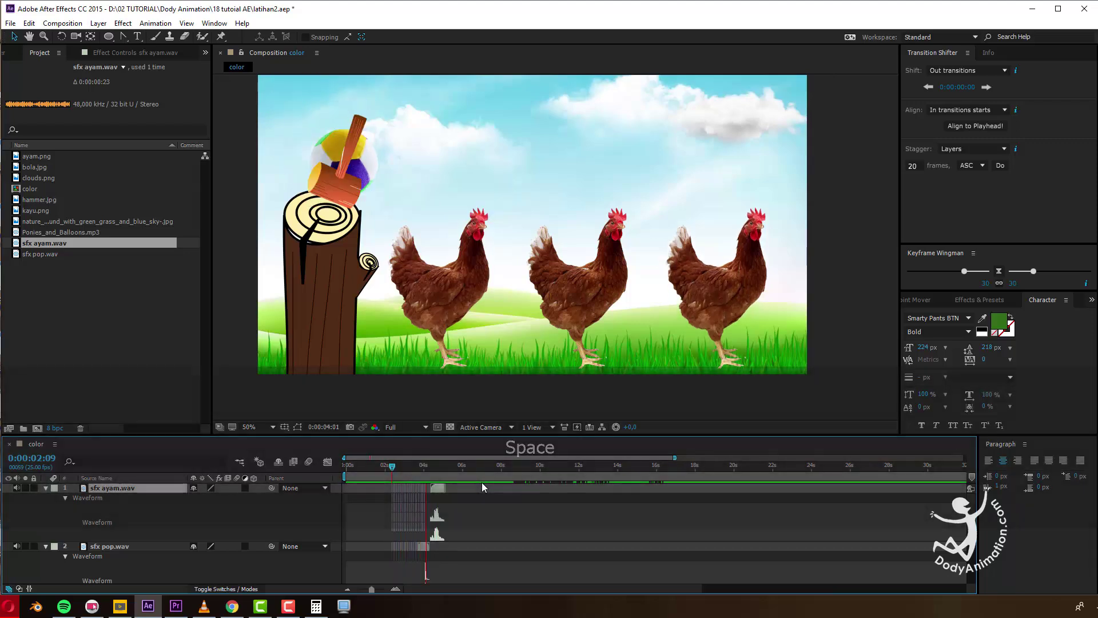
pyautogui.press('space')
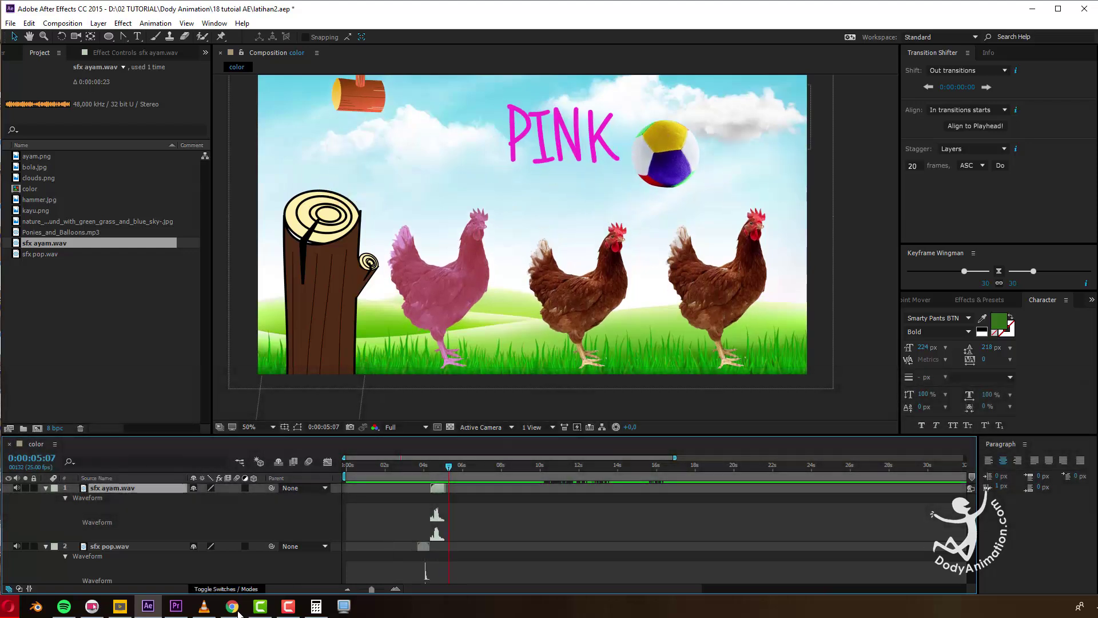
# Switch to the browser, search YouTube for "chicken sfx", open the video Chicken Sound Effect in Best Quality and pause it.
pyautogui.click(232, 606)
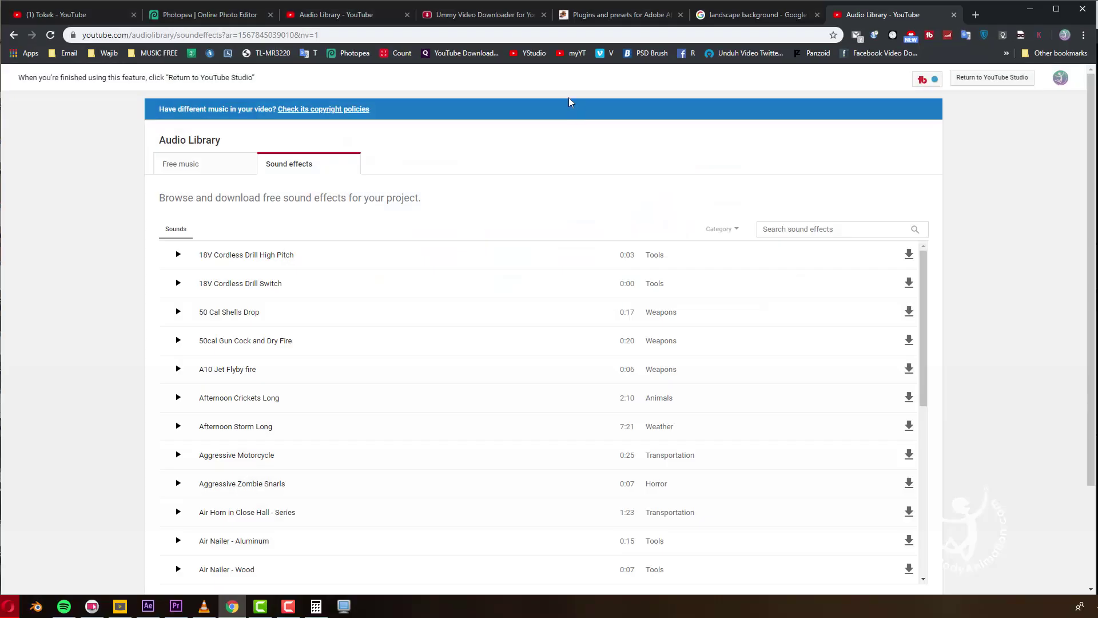
pyautogui.click(638, 39)
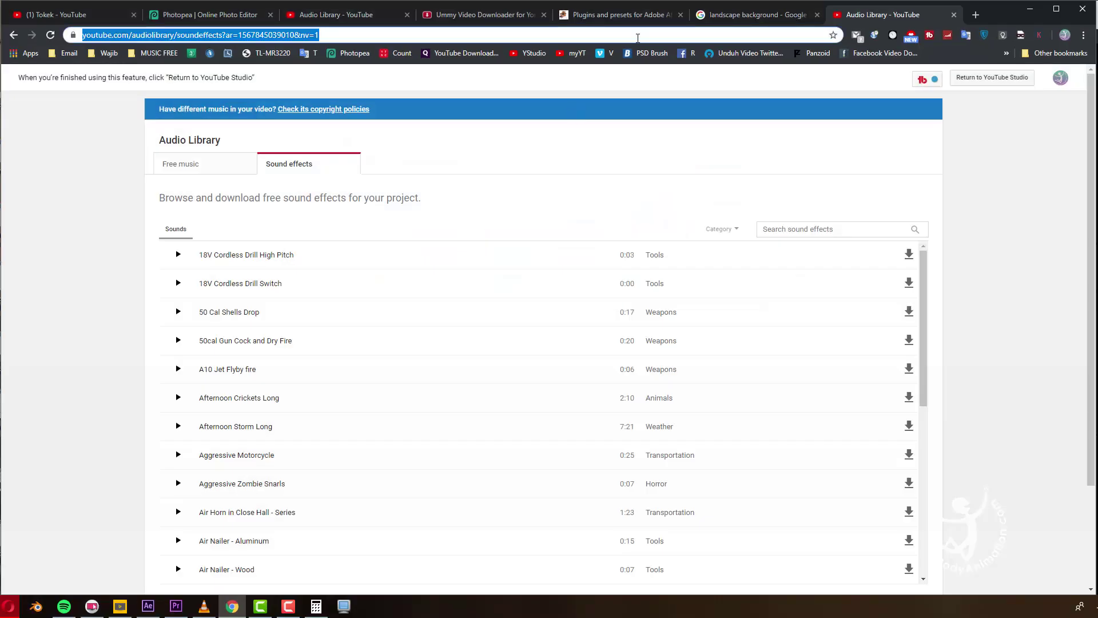
pyautogui.write('chicken sfx')
pyautogui.press('Return')
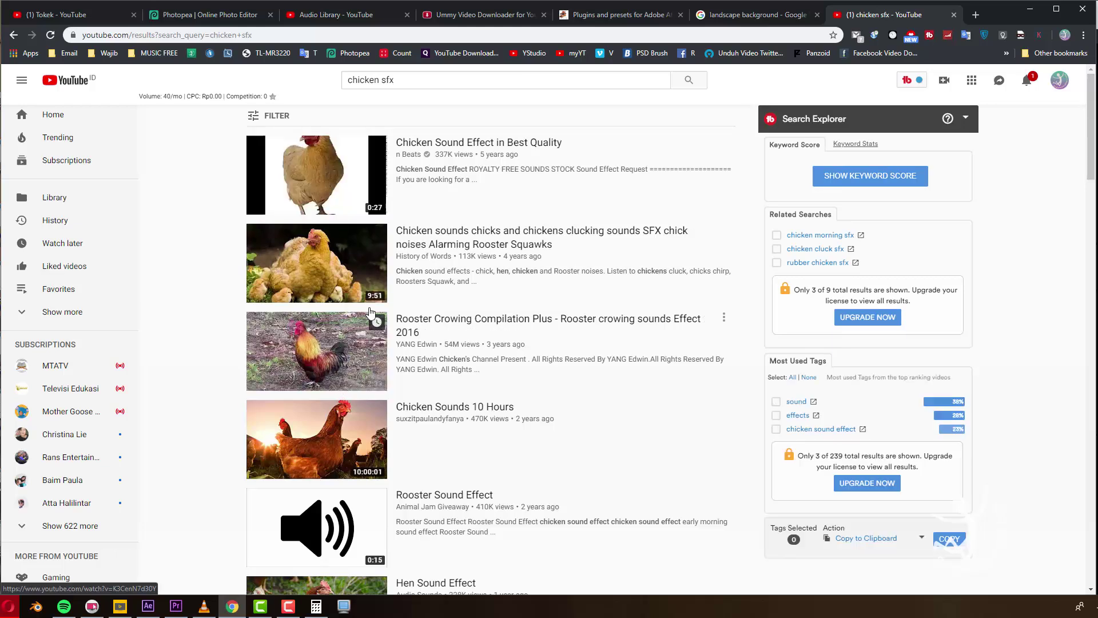
pyautogui.click(343, 172)
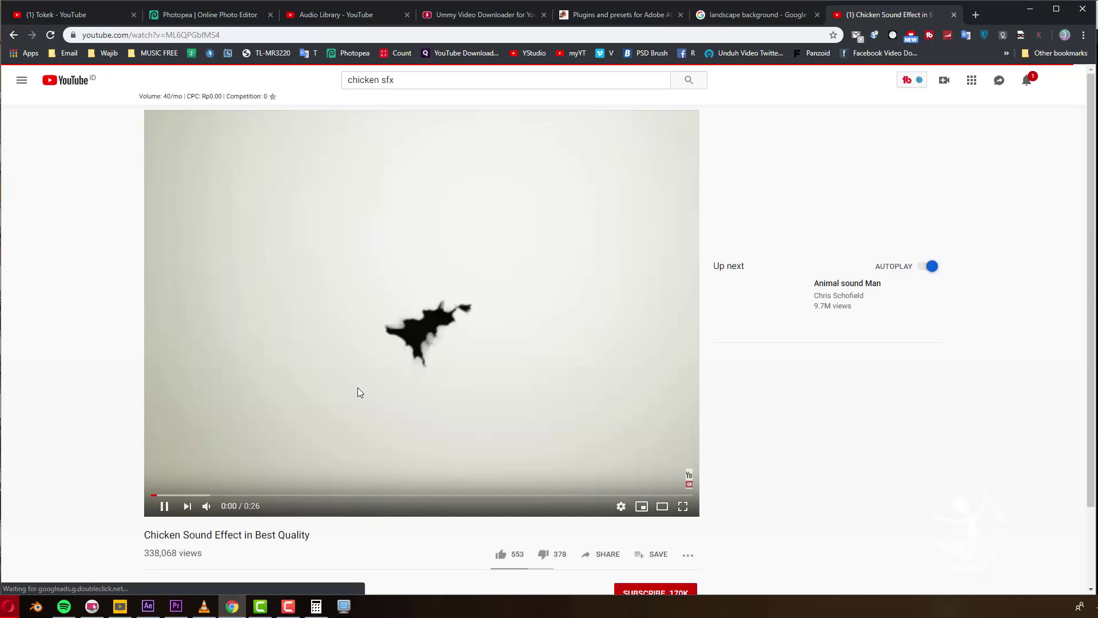
pyautogui.click(165, 506)
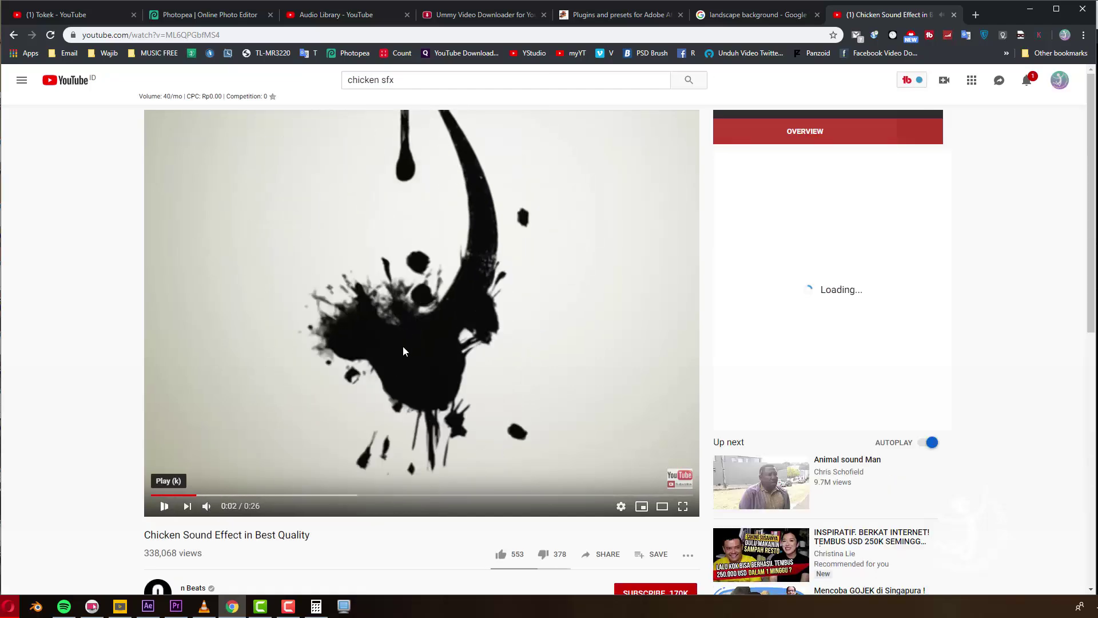
# Load the video in Ummy Video Downloader, choose MP3 128 Kb/s, close the downloader without downloading, and return to After Effects.
pyautogui.click(440, 15)
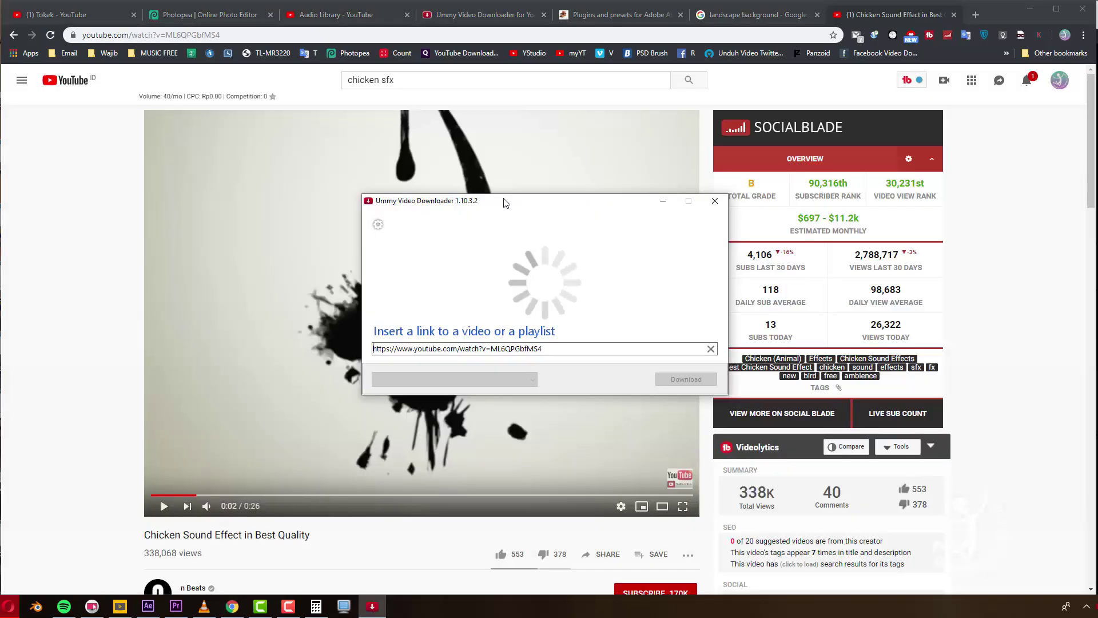
pyautogui.moveTo(506, 203); pyautogui.dragTo(437, 177)
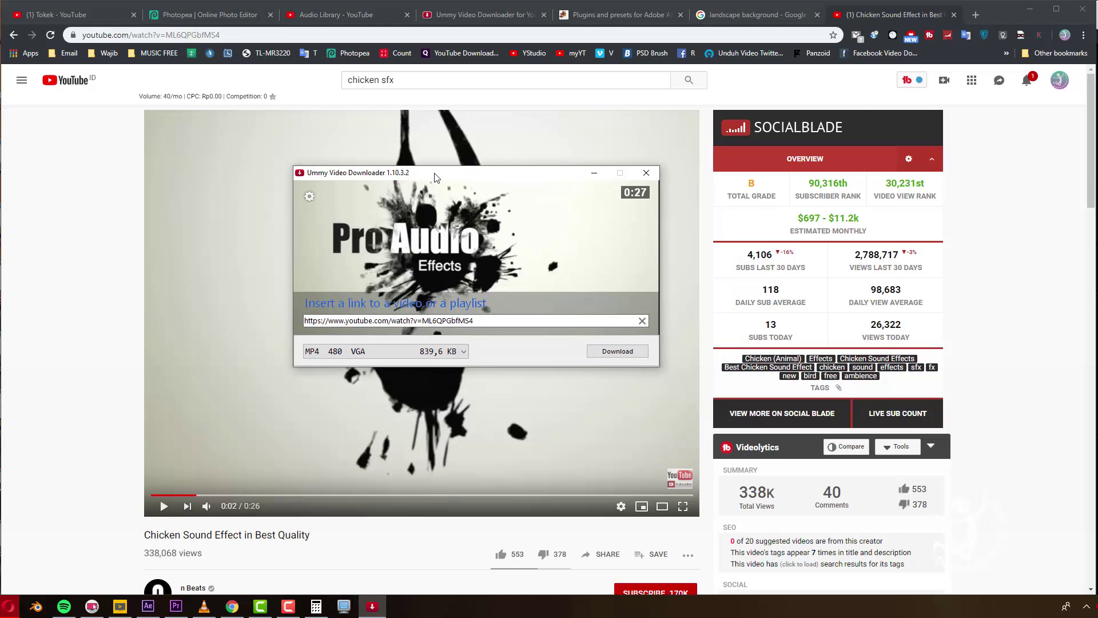
pyautogui.click(463, 350)
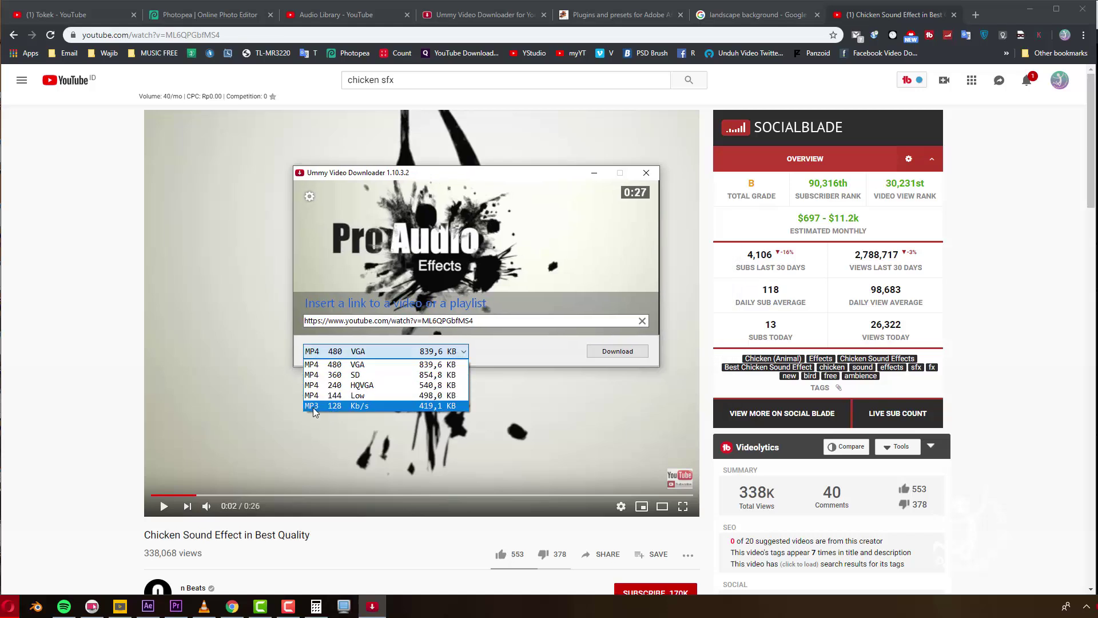
pyautogui.click(312, 406)
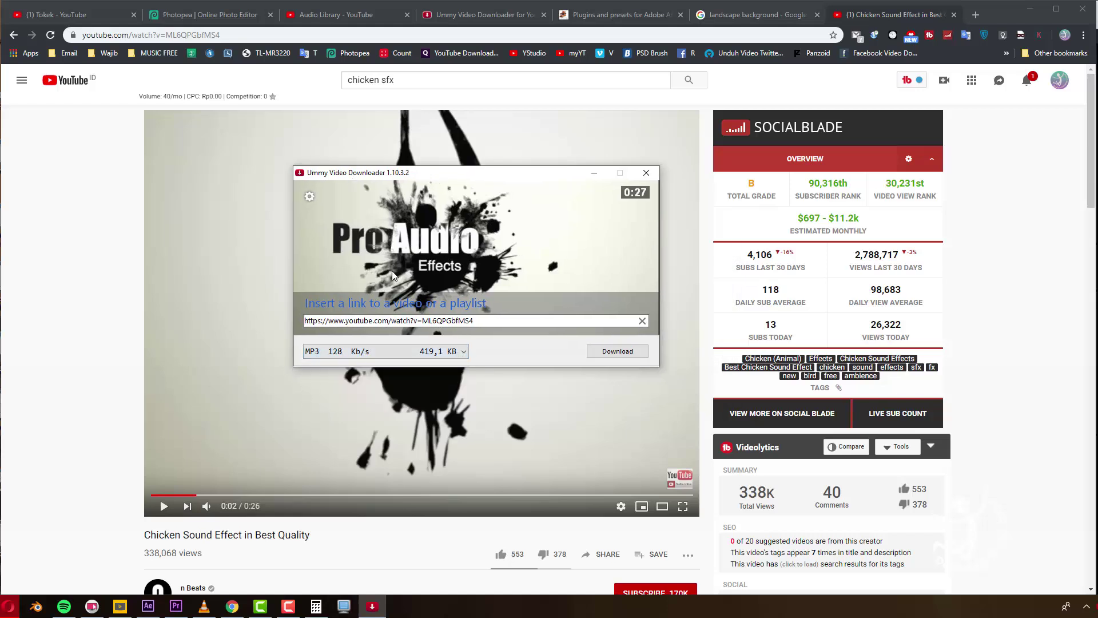
pyautogui.moveTo(403, 175); pyautogui.dragTo(395, 172)
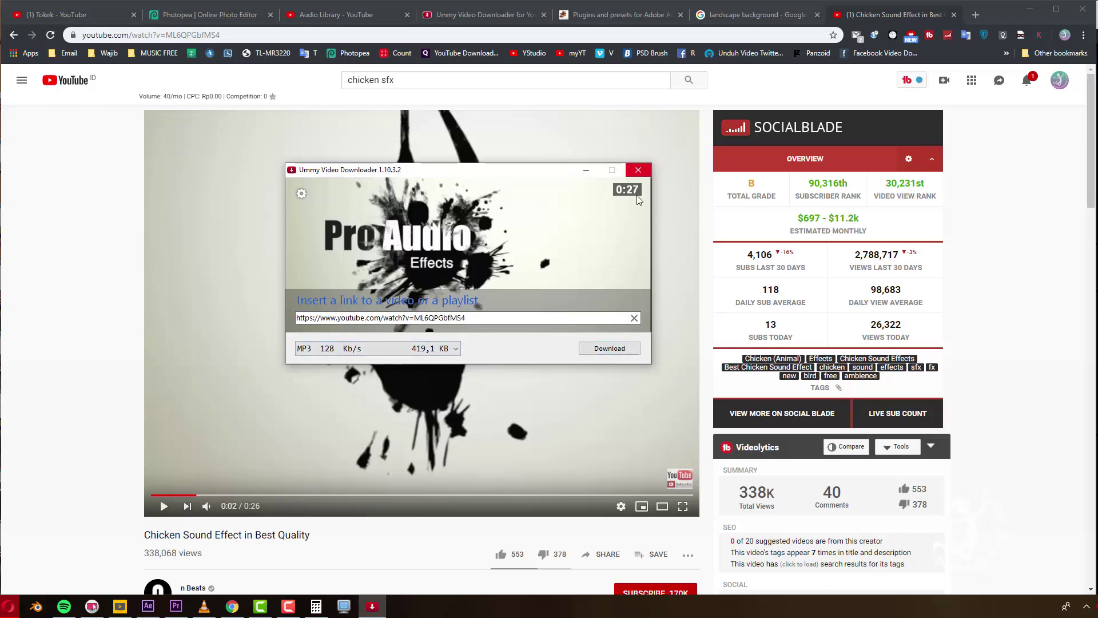
pyautogui.click(638, 169)
pyautogui.click(1030, 9)
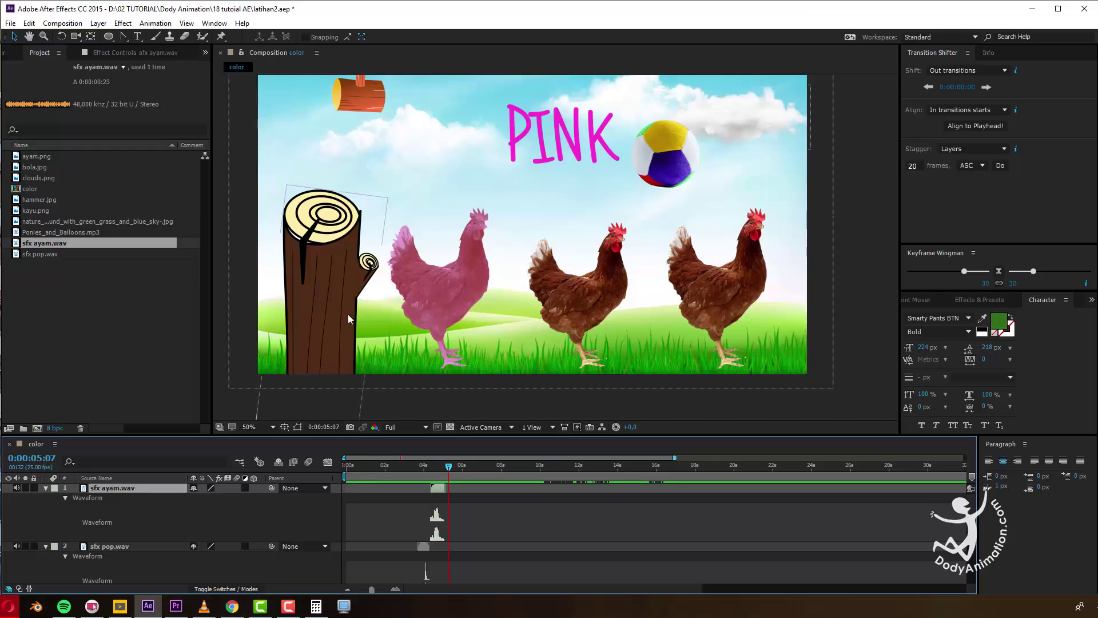
# Import sfx color pink.wav, place it as the first layer at about 0:00:05:06 where the PINK text appears, and reveal its waveform.
pyautogui.moveTo(425, 466); pyautogui.dragTo(438, 470)
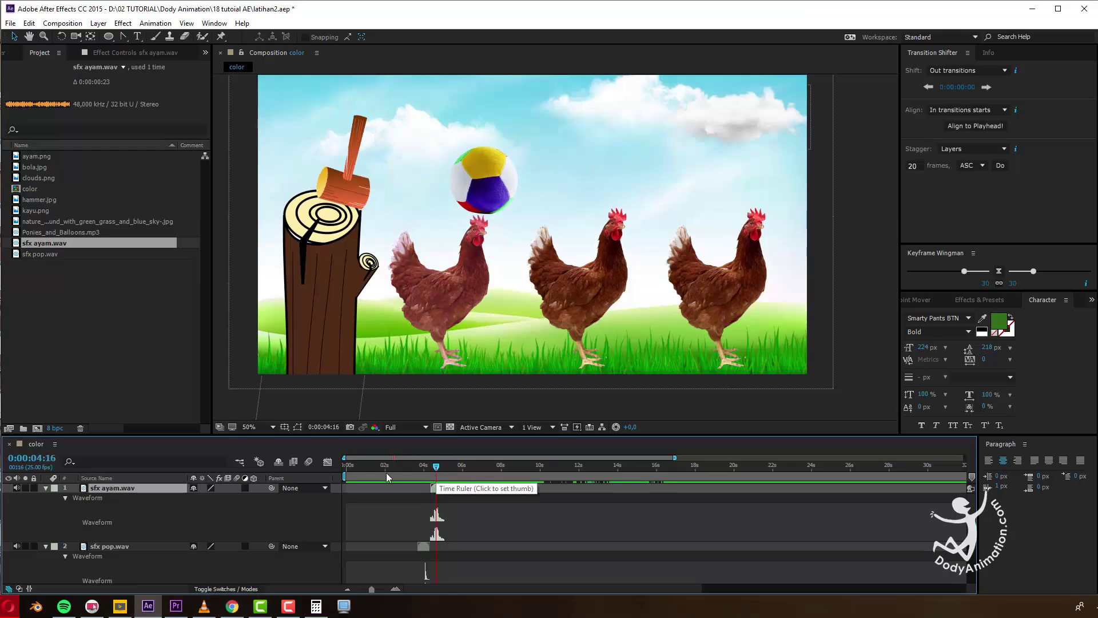
pyautogui.click(98, 348)
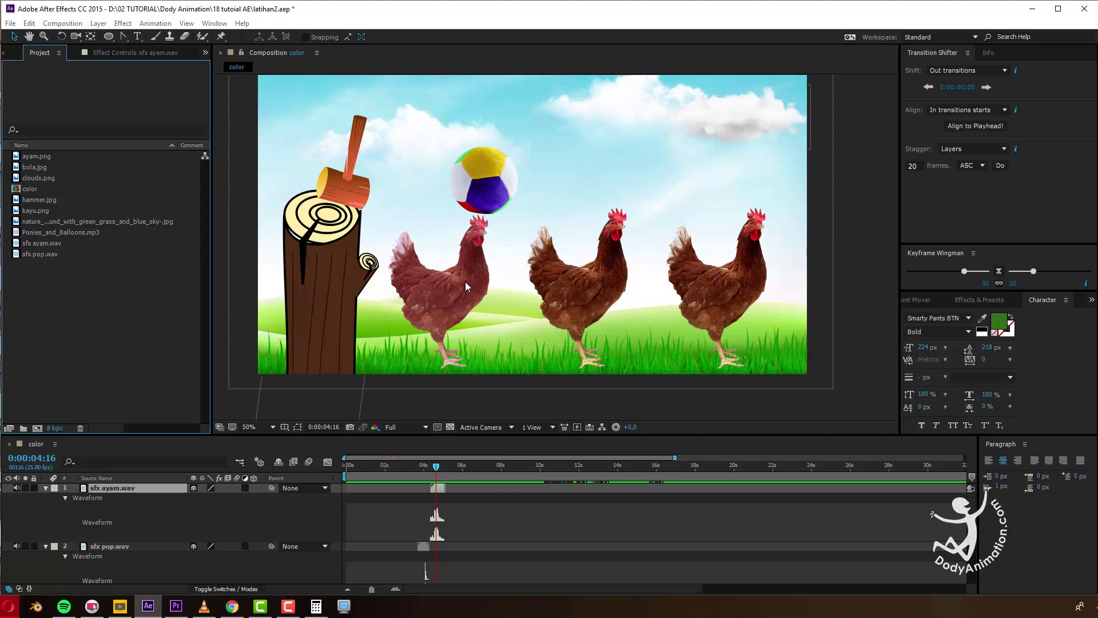
pyautogui.hotkey('ctrl', 'i')
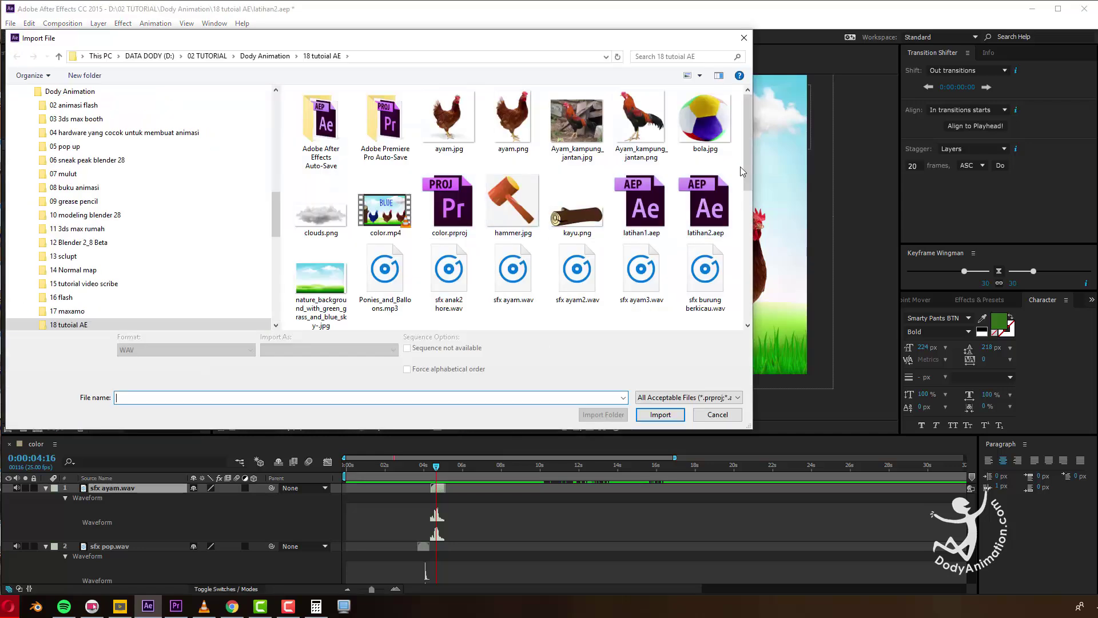
pyautogui.scroll(-3, 629, 115)
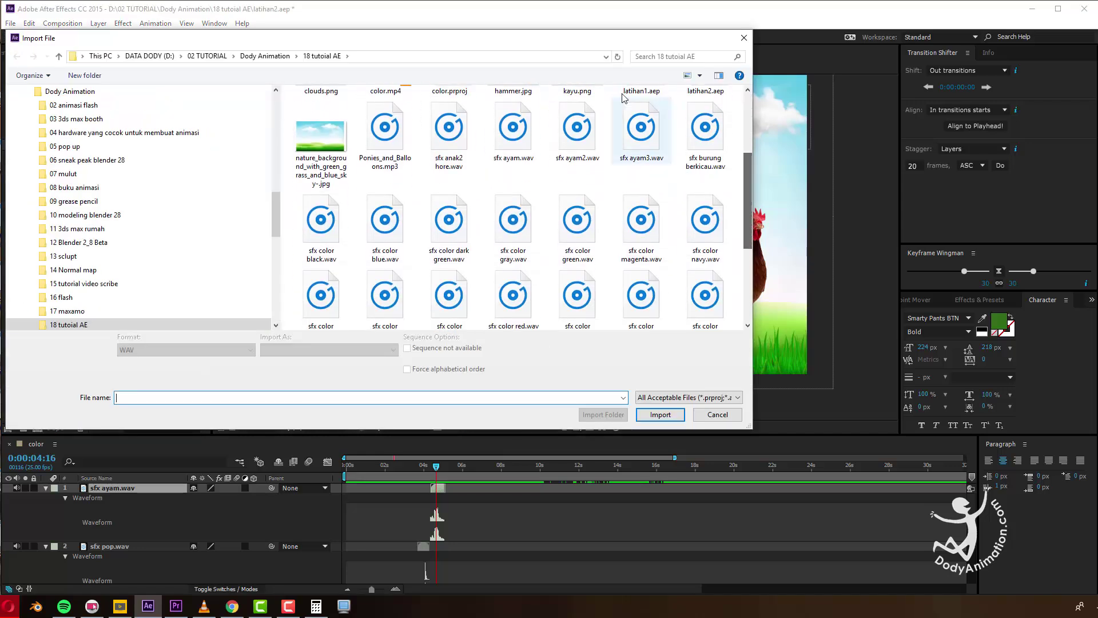
pyautogui.scroll(-2, 410, 227)
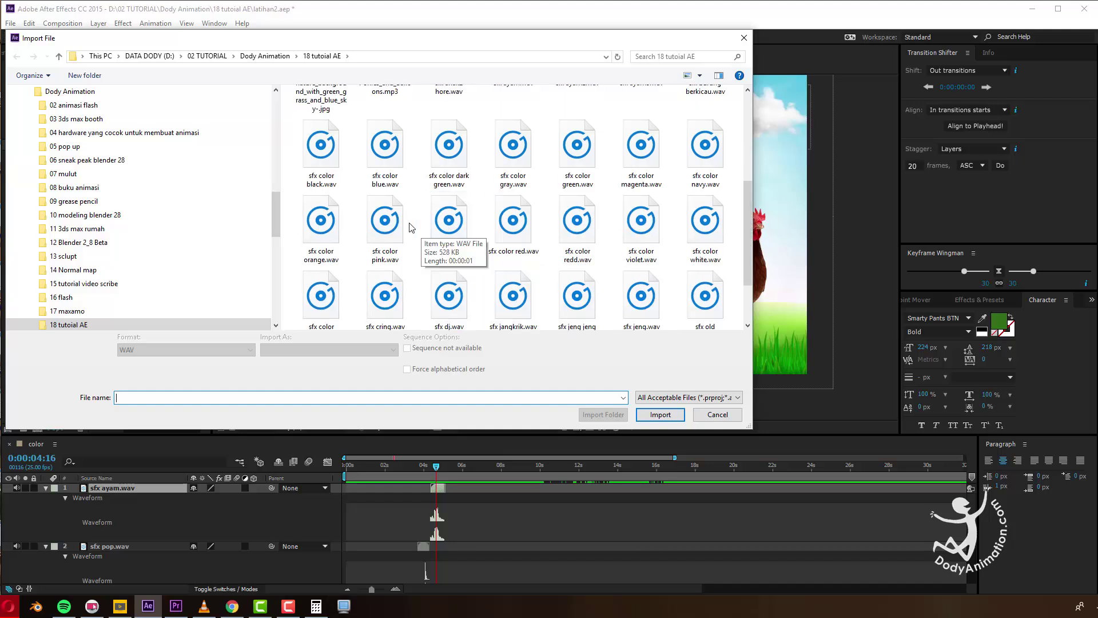
pyautogui.doubleClick(385, 223)
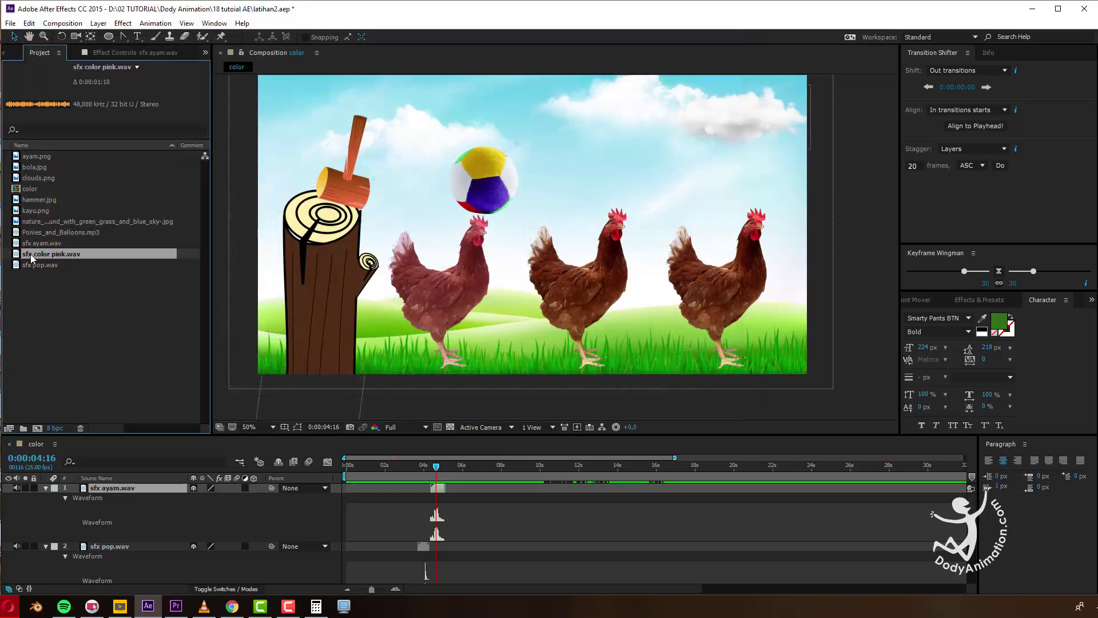
pyautogui.moveTo(351, 434); pyautogui.dragTo(463, 488)
pyautogui.press('l')
pyautogui.press('l')
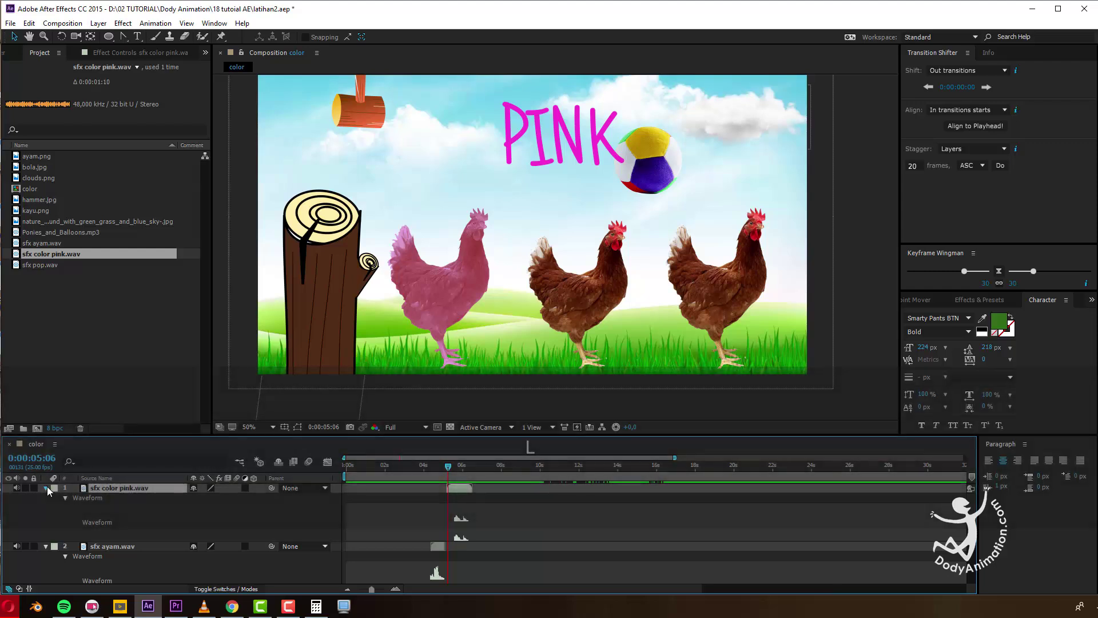
# Collapse the expanded audio and waveform properties of the three sound effect layers.
pyautogui.click(46, 487)
pyautogui.click(46, 497)
pyautogui.click(46, 488)
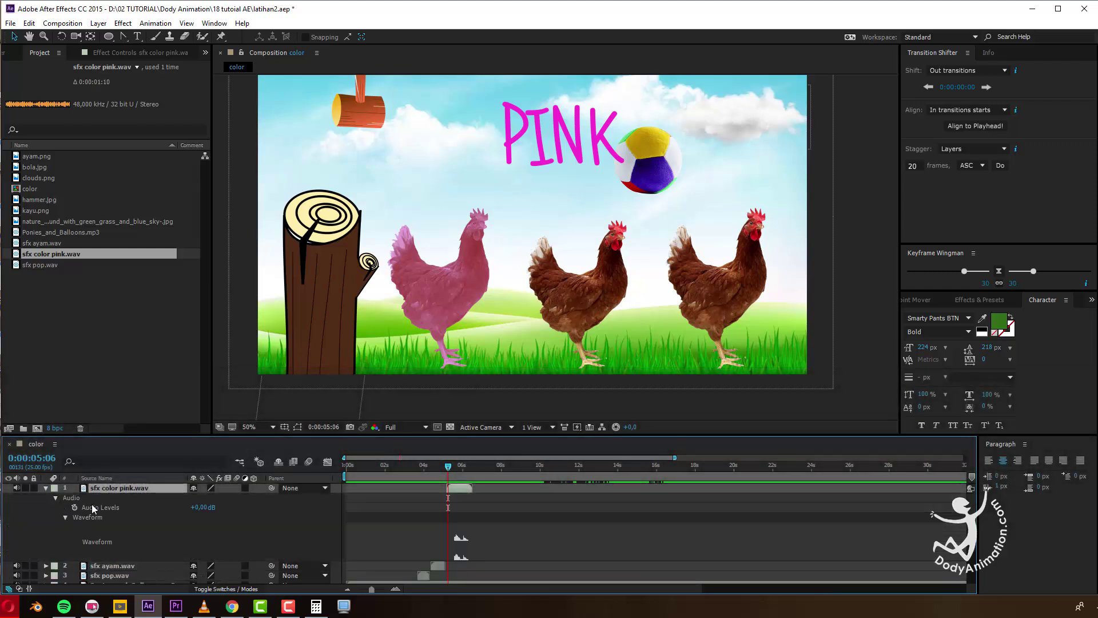
pyautogui.click(46, 487)
# Preview the pink sequence with its sounds from 0:00:02:09, move the playhead to 0:00:08:22, and save the project.
pyautogui.click(392, 467)
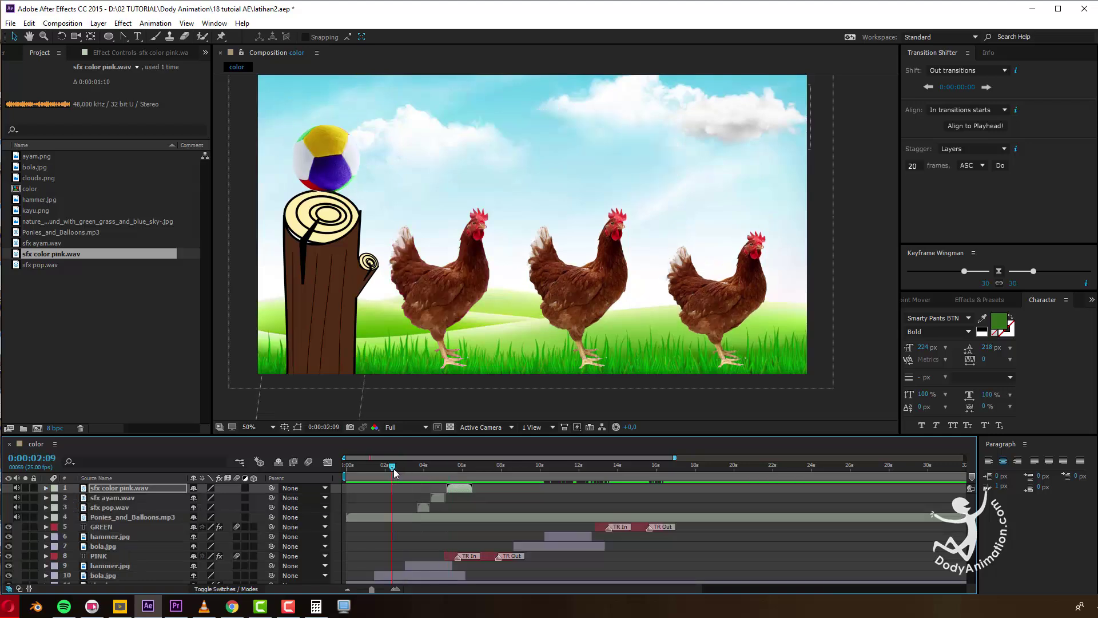
pyautogui.press('space')
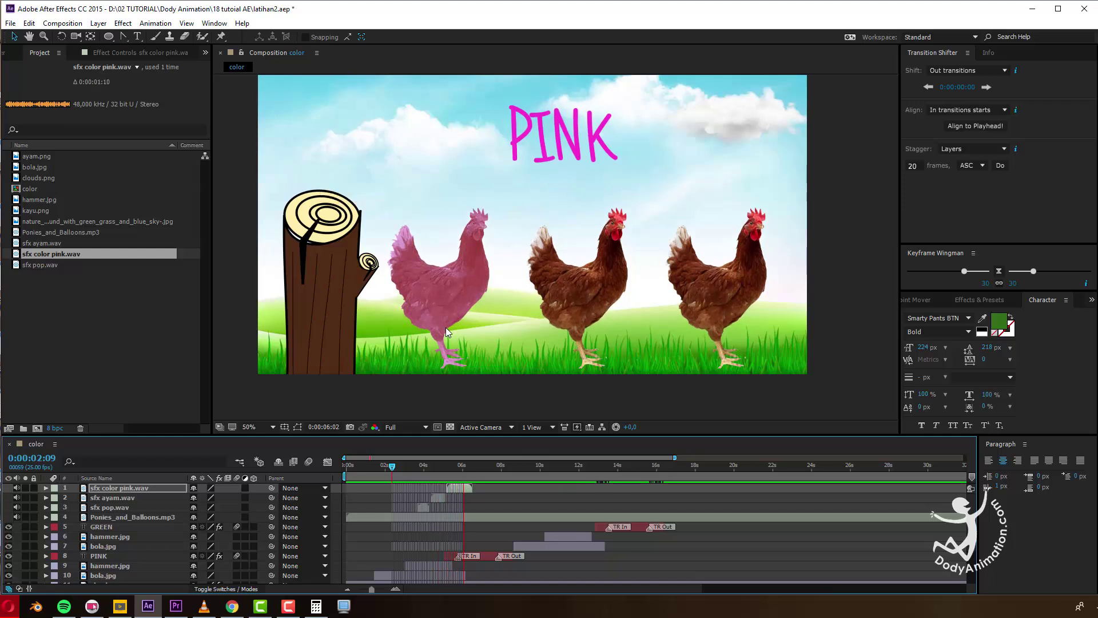
pyautogui.press('space')
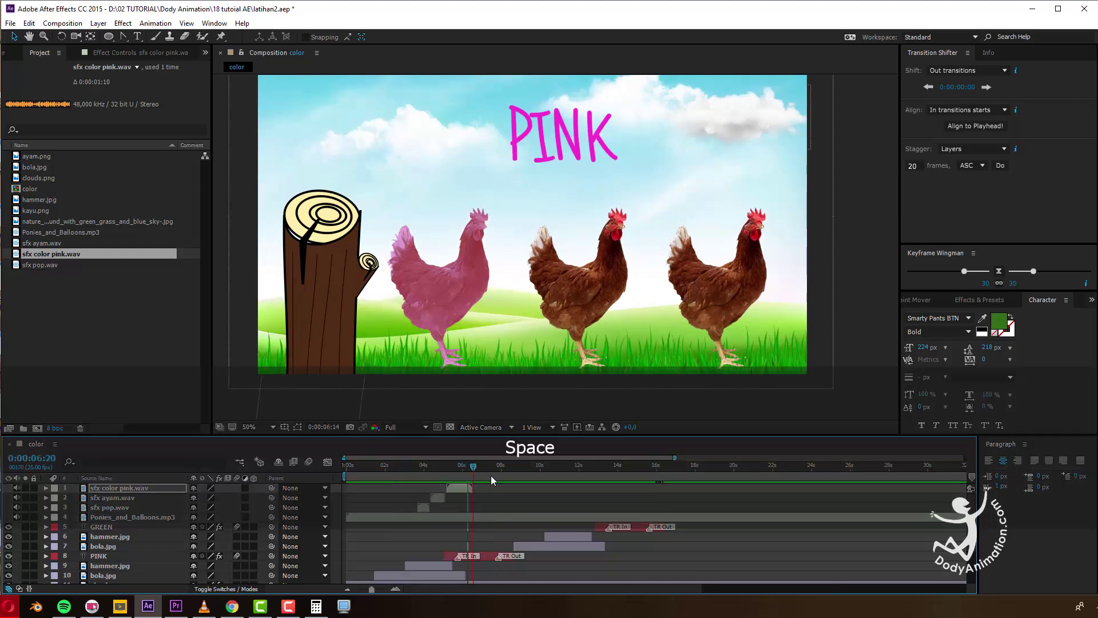
pyautogui.click(517, 481)
pyautogui.hotkey('ctrl', 's')
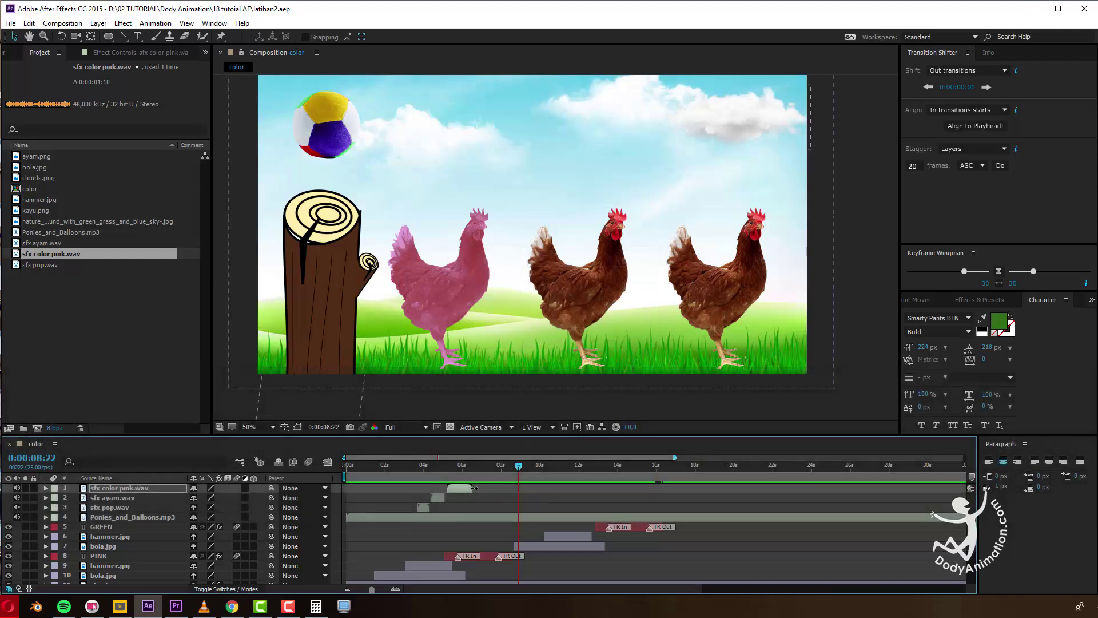
# End the work area at 0:00:20:03 and trim the composition to it.
pyautogui.moveTo(675, 460); pyautogui.dragTo(756, 458)
pyautogui.moveTo(579, 478); pyautogui.dragTo(657, 483)
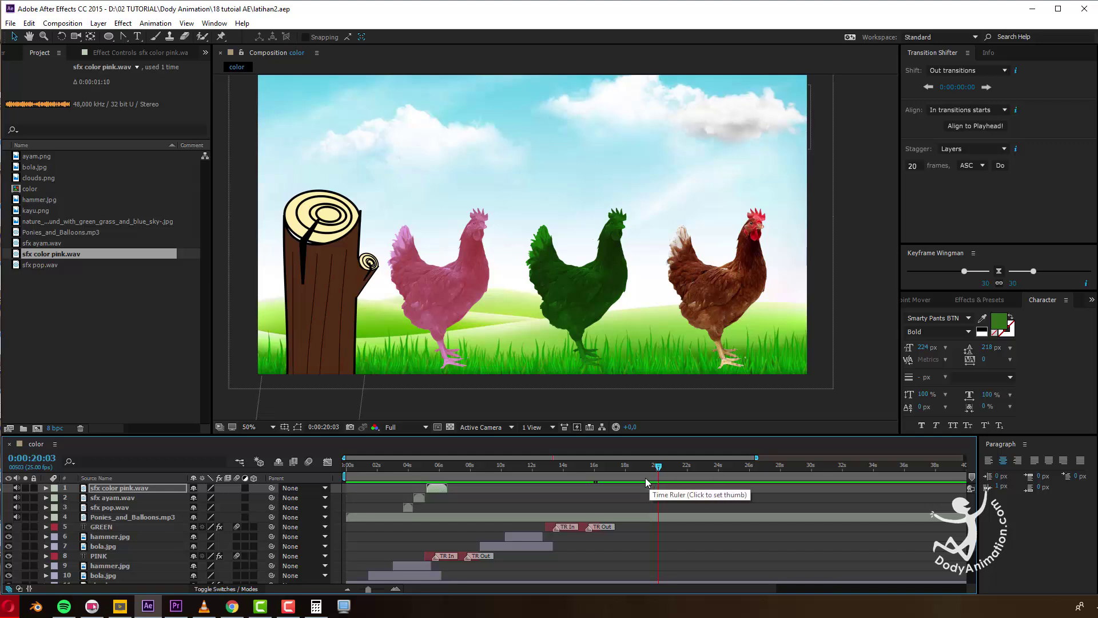
pyautogui.press('n')
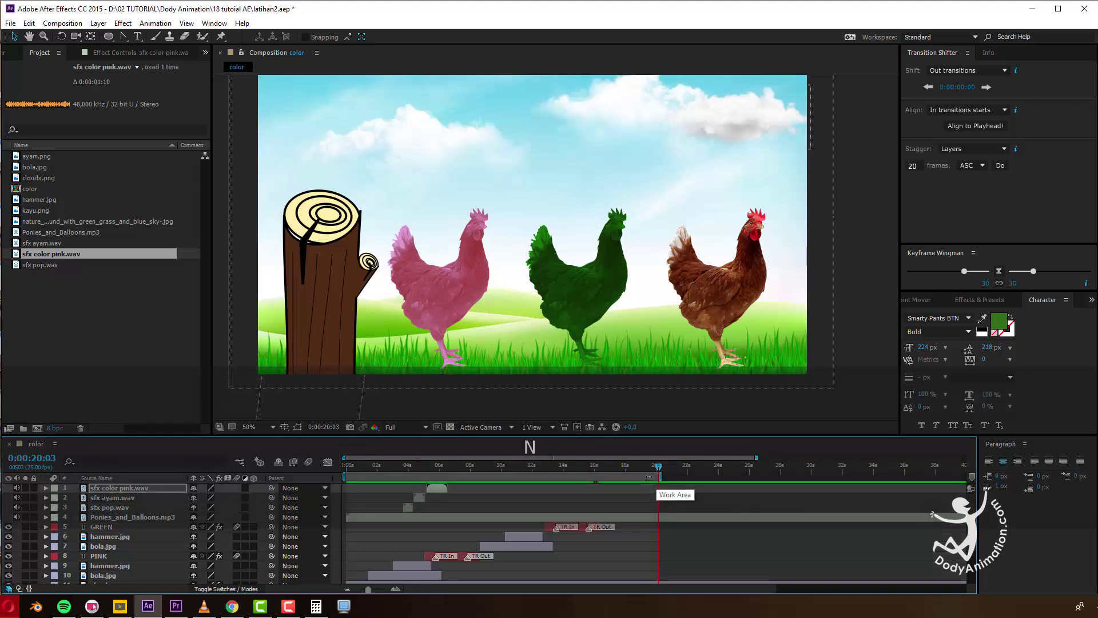
pyautogui.rightClick(640, 478)
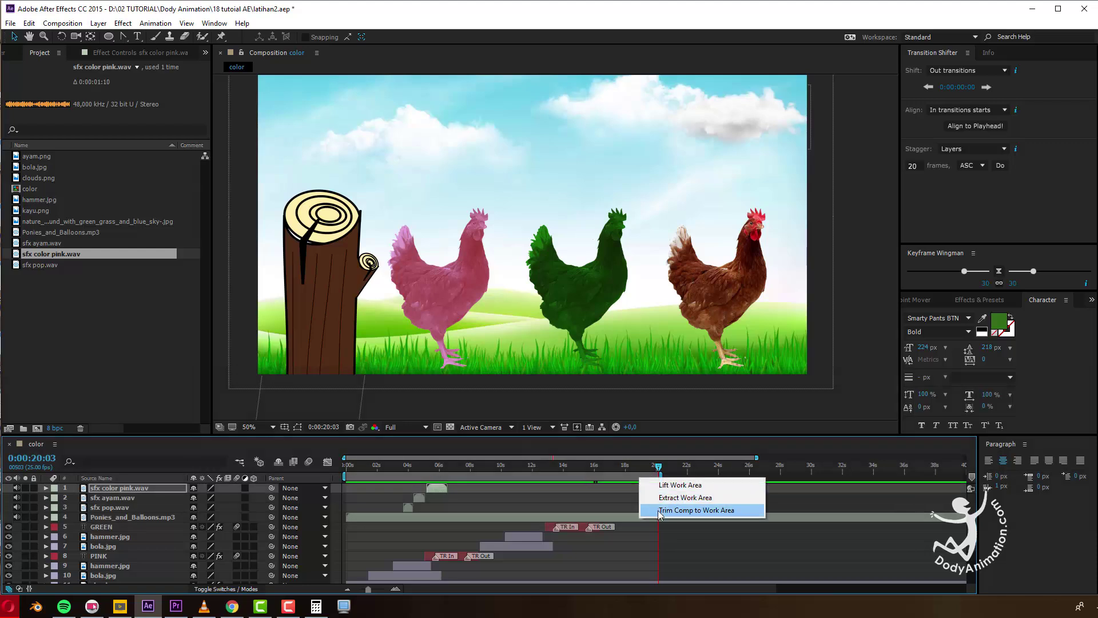
pyautogui.click(694, 510)
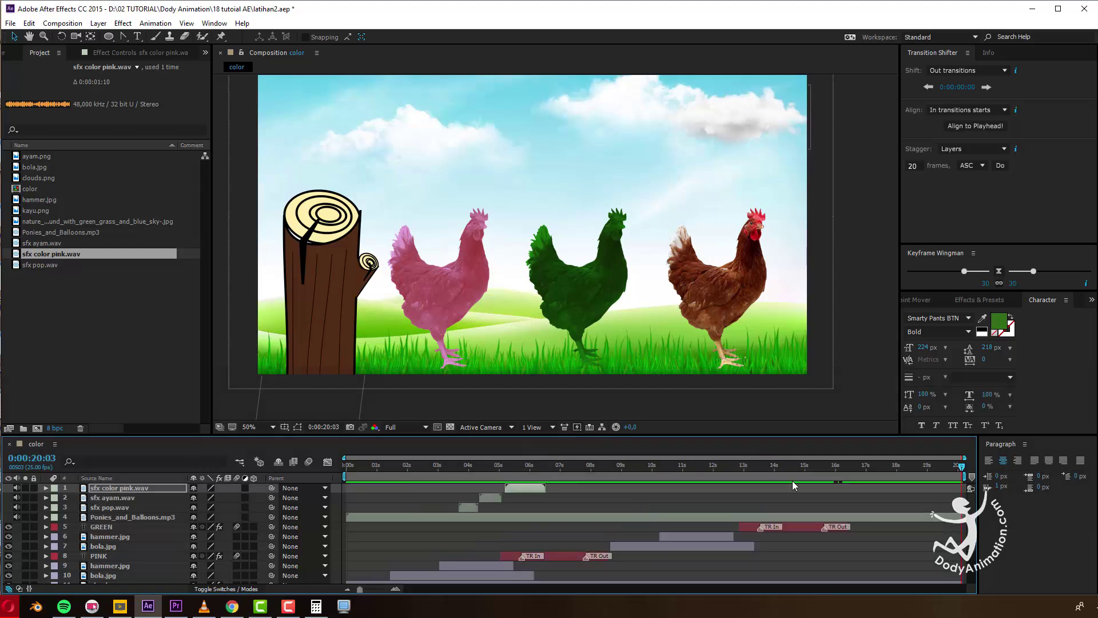
# Open the color composition's settings to examine its duration, and close them without changing anything.
pyautogui.click(62, 23)
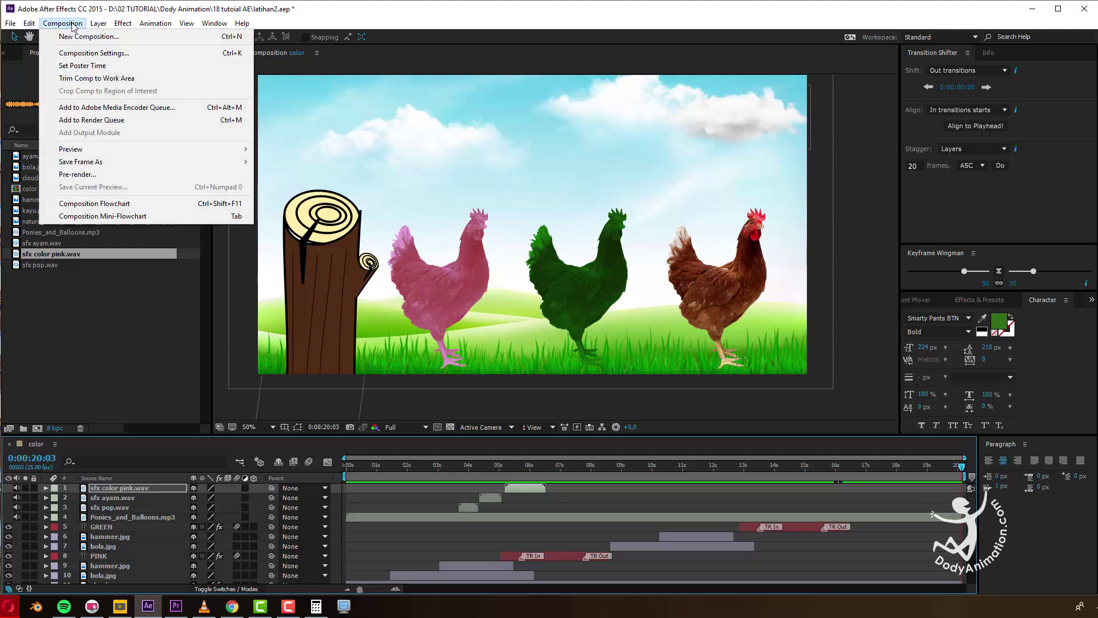
pyautogui.click(75, 53)
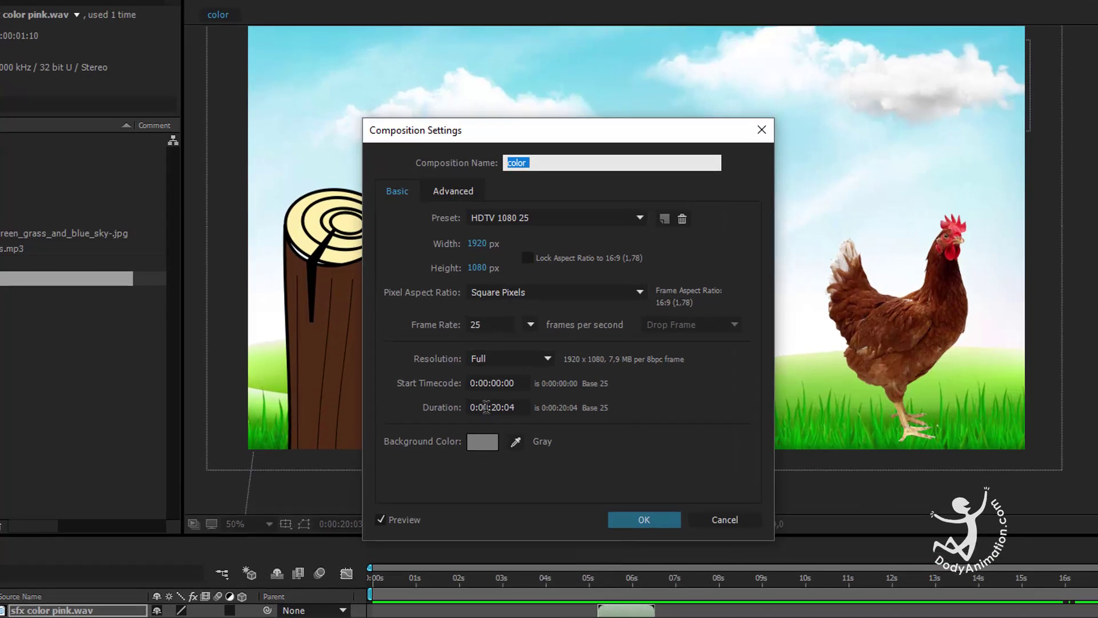
pyautogui.click(486, 406)
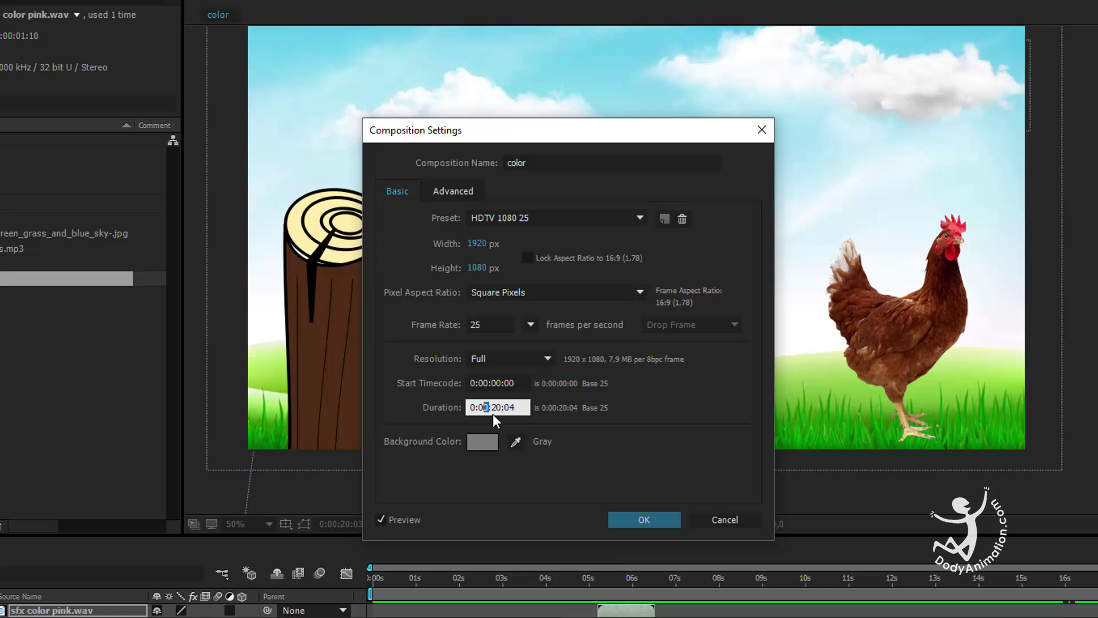
pyautogui.click(721, 519)
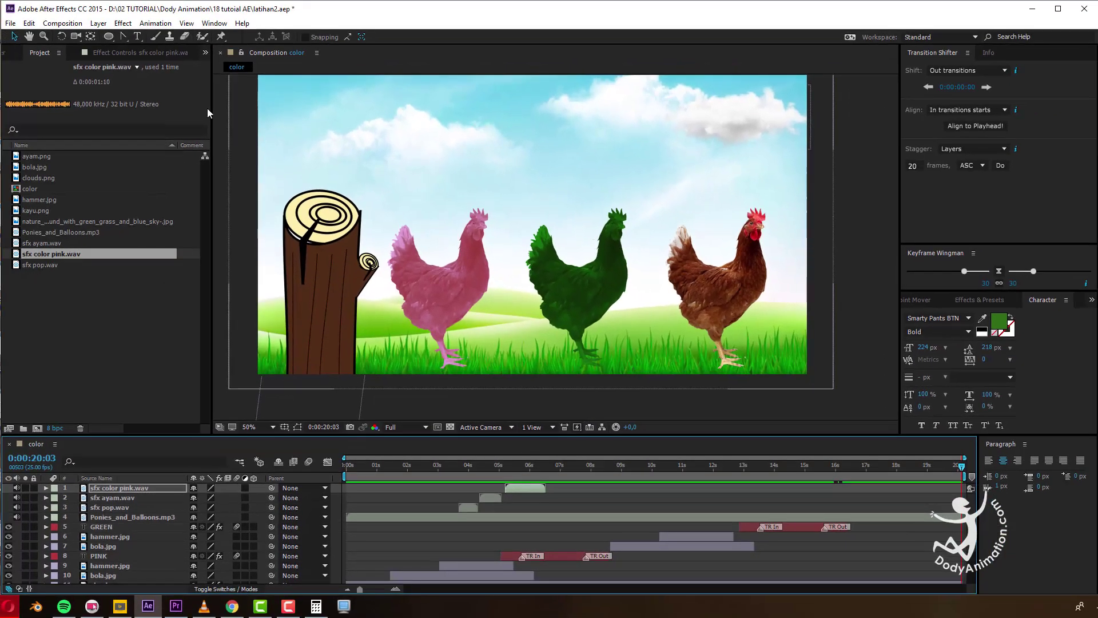
# Save the project, play and scrub through the pink sequence to check its sounds, and leave the playhead at 0:00:05:03.
pyautogui.hotkey('ctrl', 's')
pyautogui.moveTo(475, 469); pyautogui.dragTo(605, 468)
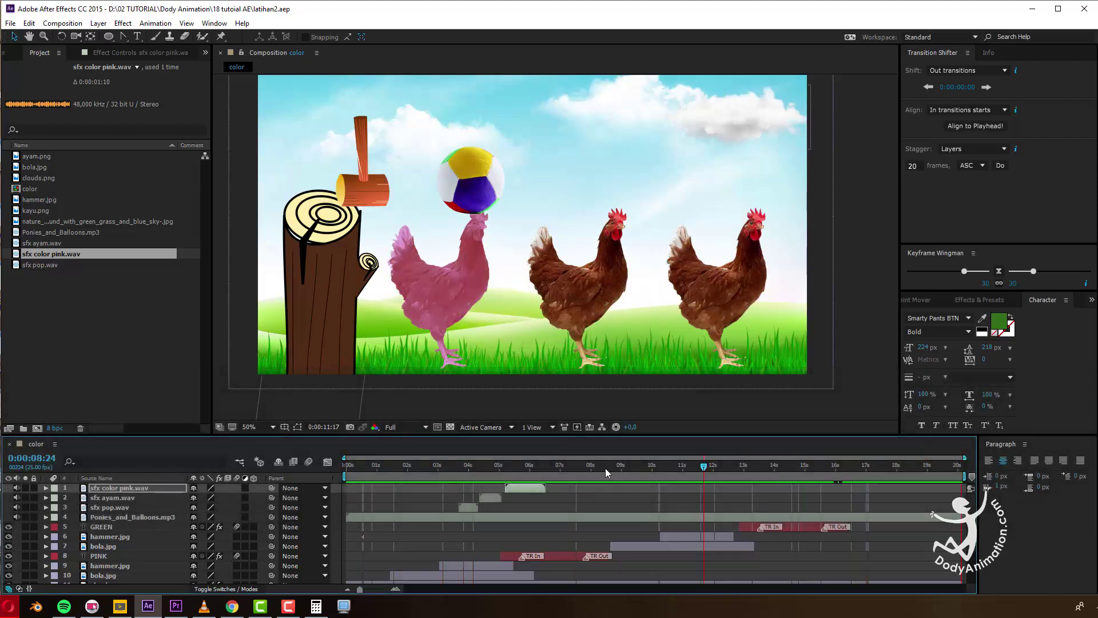
pyautogui.click(514, 467)
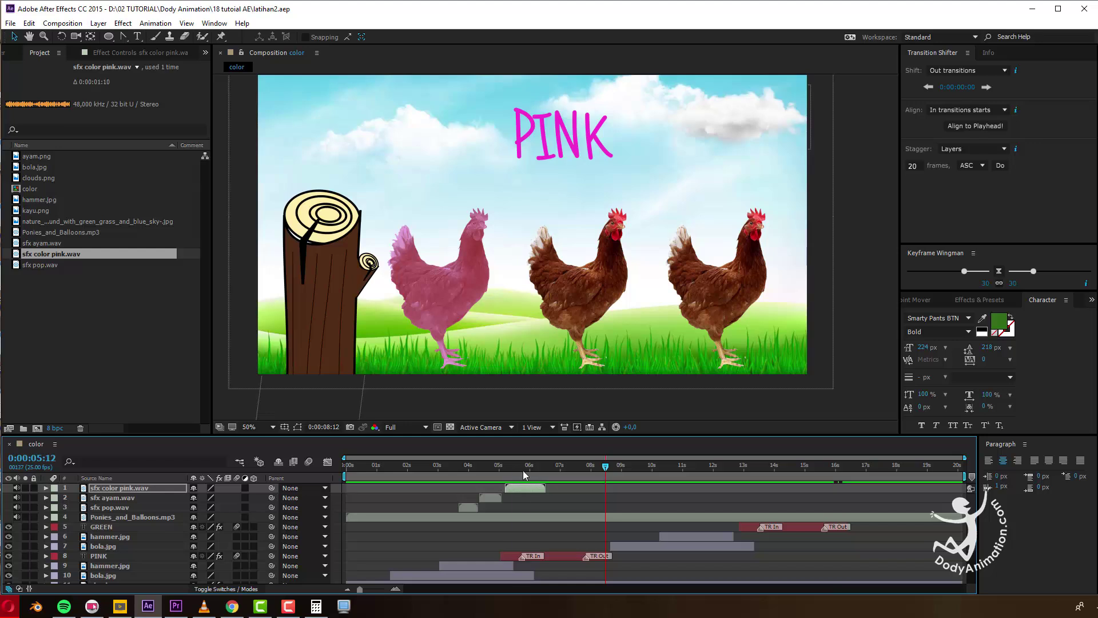
pyautogui.press('space')
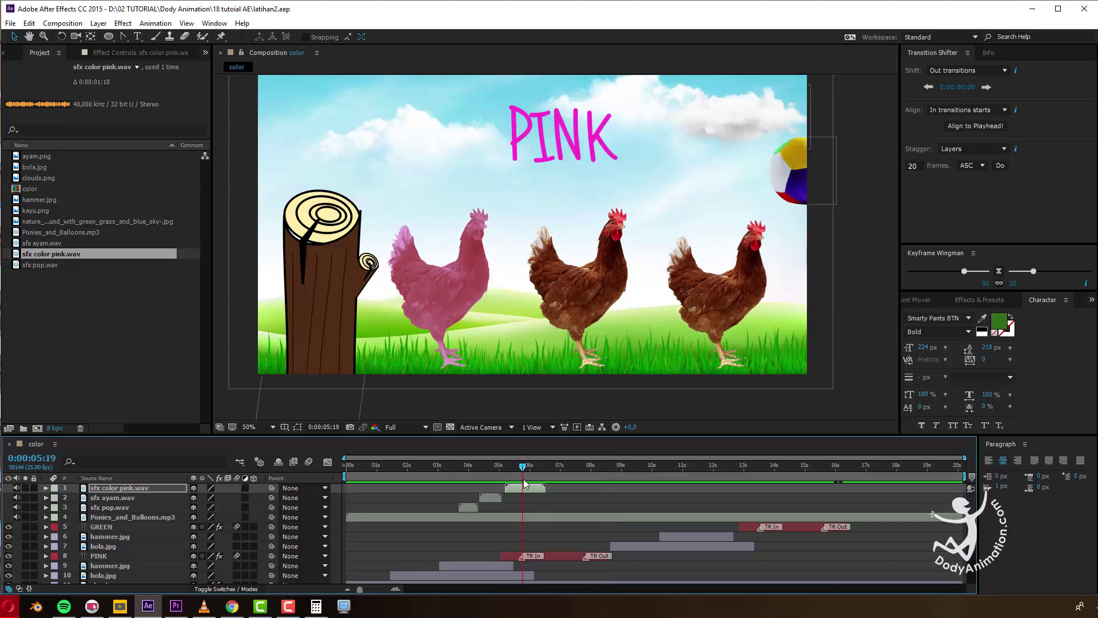
pyautogui.press('ctrl')
pyautogui.moveTo(494, 475)
pyautogui.mouseDown()
pyautogui.moveTo(540, 472)
pyautogui.moveTo(464, 478)
pyautogui.moveTo(482, 484)
pyautogui.mouseUp()
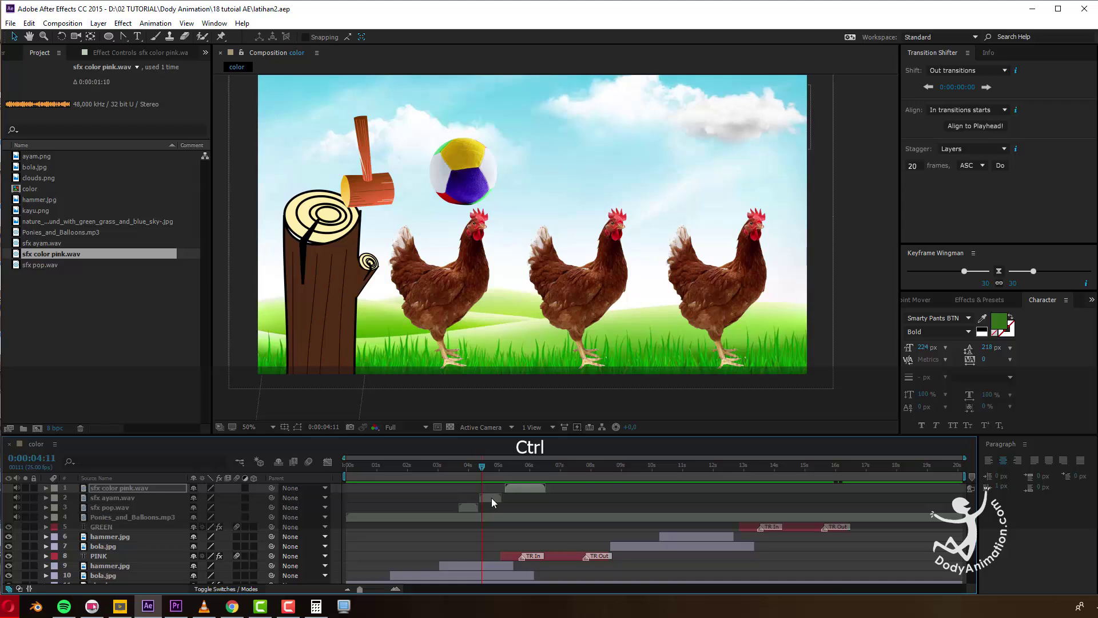
pyautogui.click(502, 471)
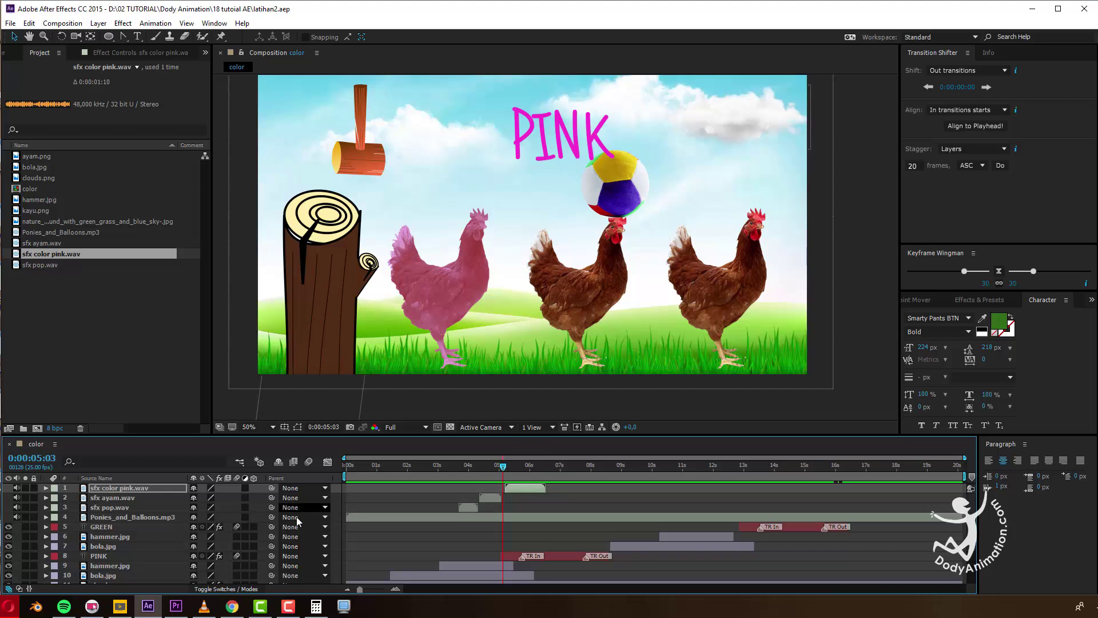
pyautogui.click(176, 605)
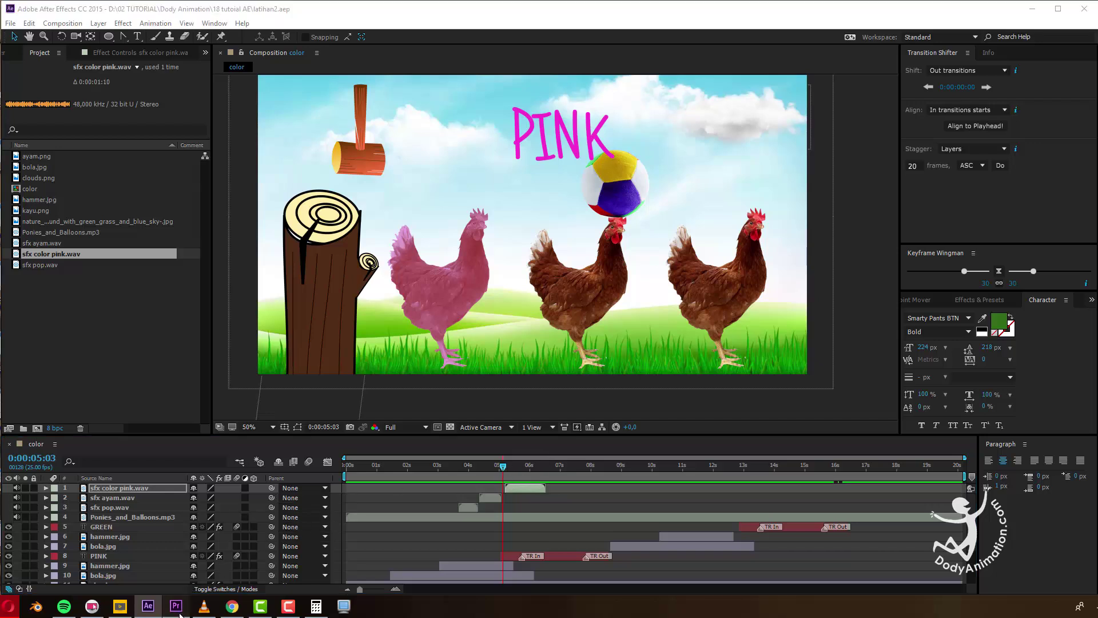
pyautogui.moveTo(458, 14); pyautogui.dragTo(553, 46)
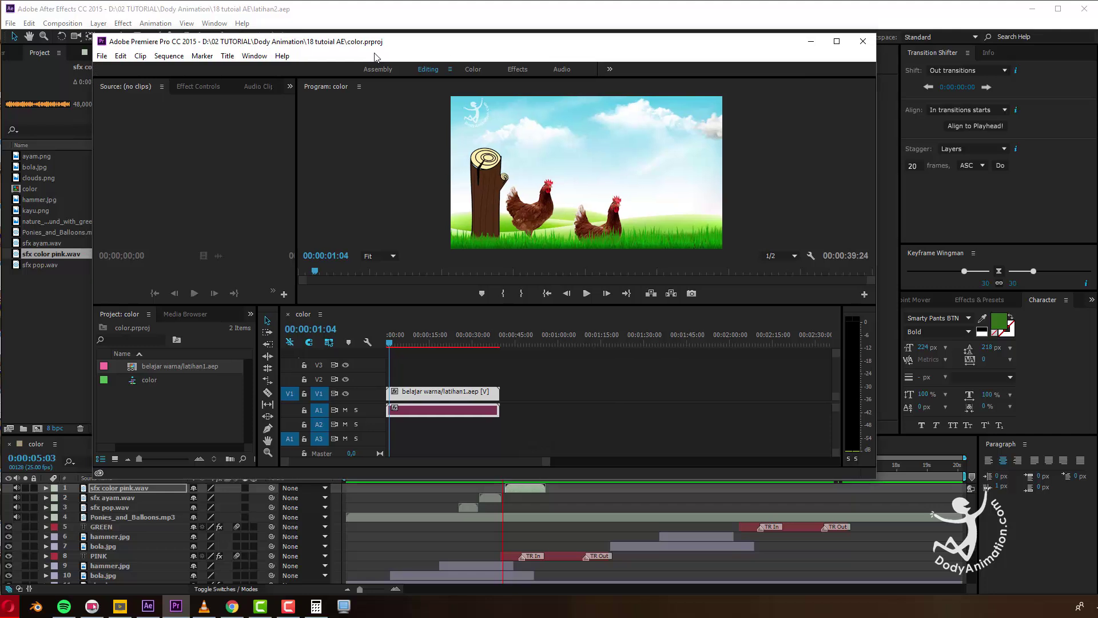
pyautogui.click(811, 41)
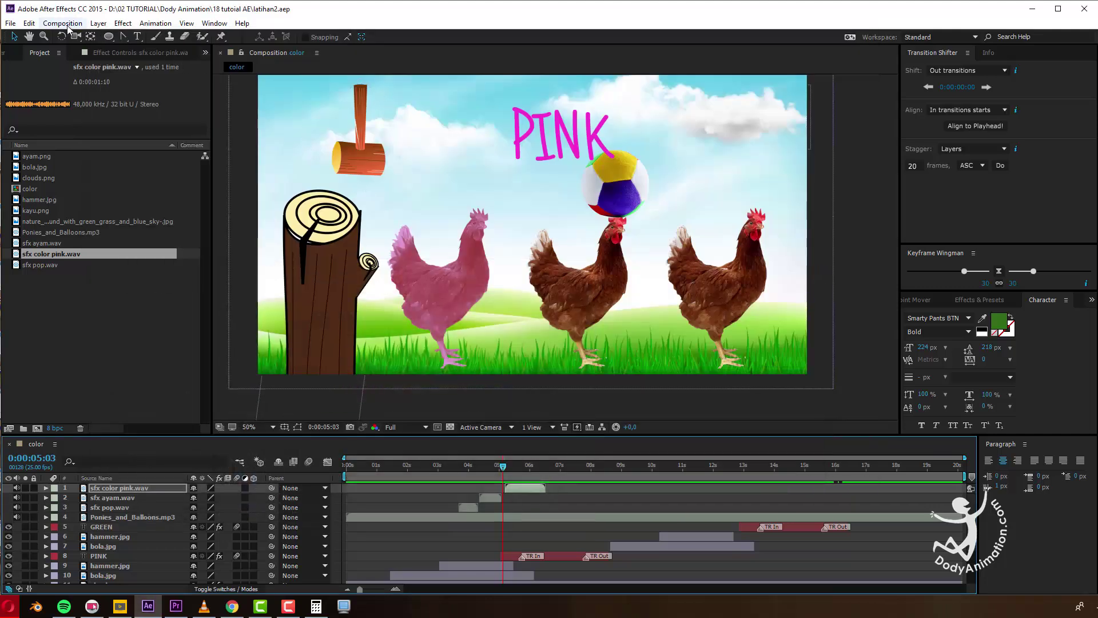
pyautogui.click(60, 24)
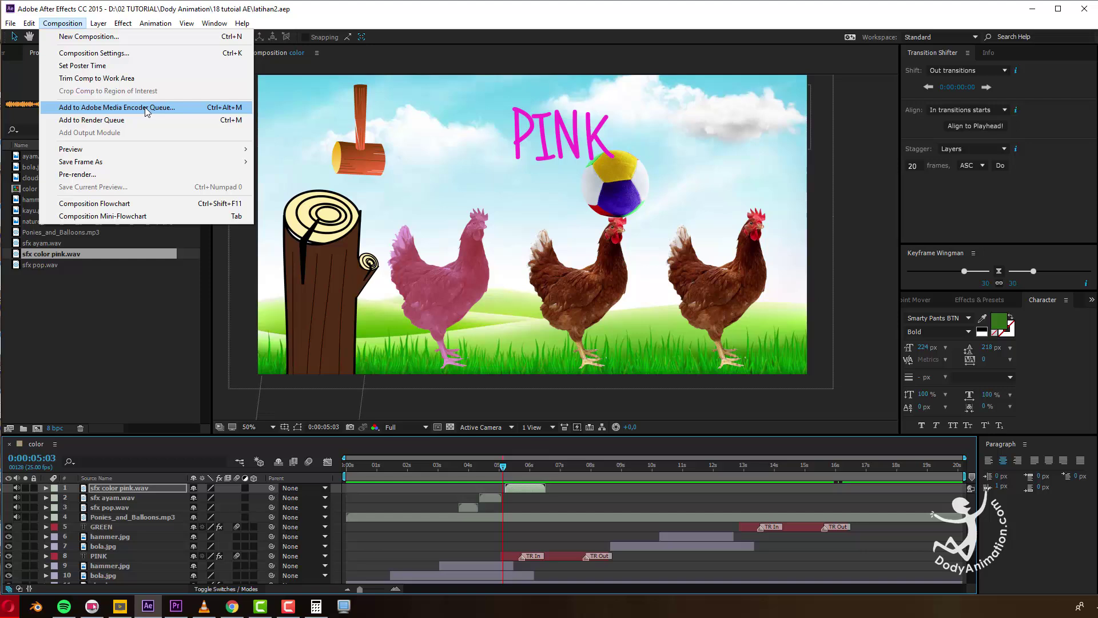
# Switch to Premiere Pro, enlarge its window, and create a project named color2 in the 18 tutoial AE folder.
pyautogui.click(176, 606)
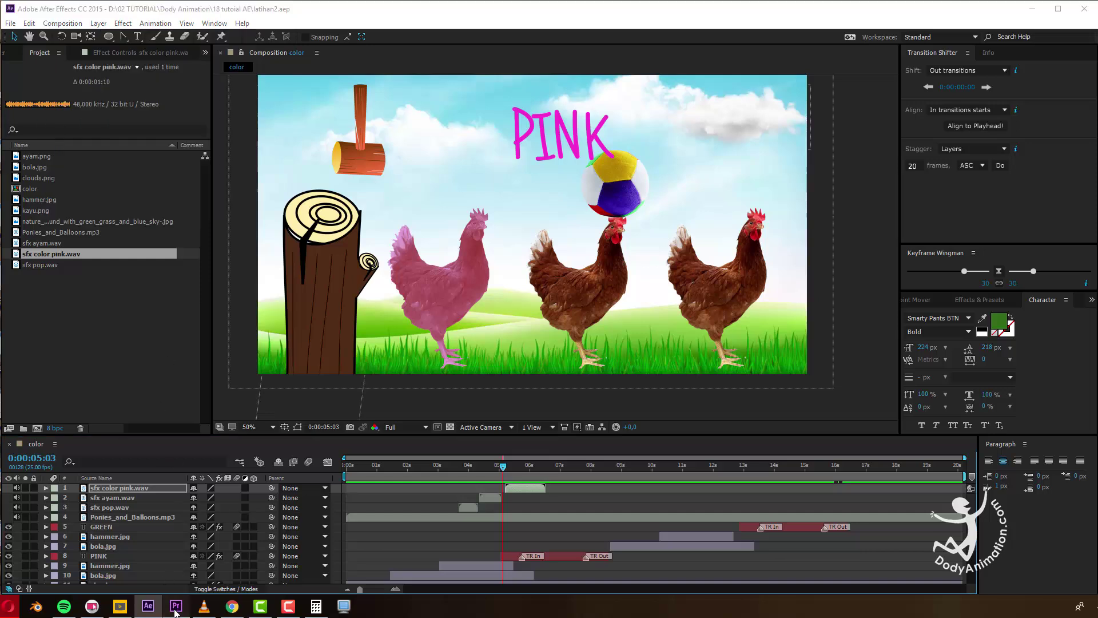
pyautogui.moveTo(129, 39); pyautogui.dragTo(41, 7)
pyautogui.moveTo(784, 449); pyautogui.dragTo(1094, 595)
pyautogui.click(10, 23)
pyautogui.moveTo(19, 38)
pyautogui.click(243, 38)
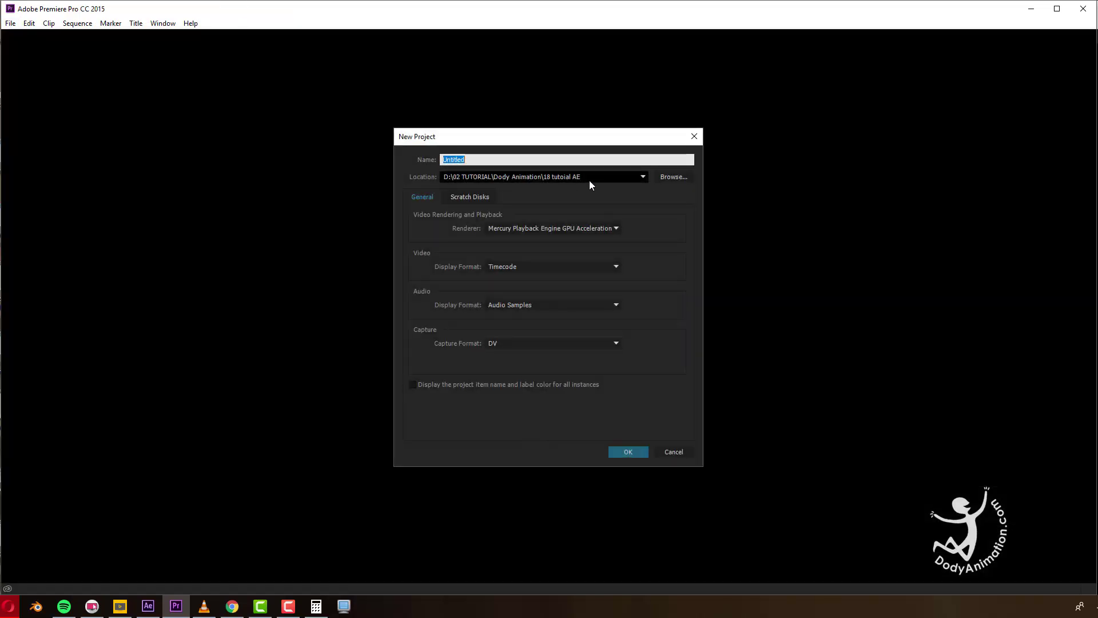
pyautogui.click(661, 178)
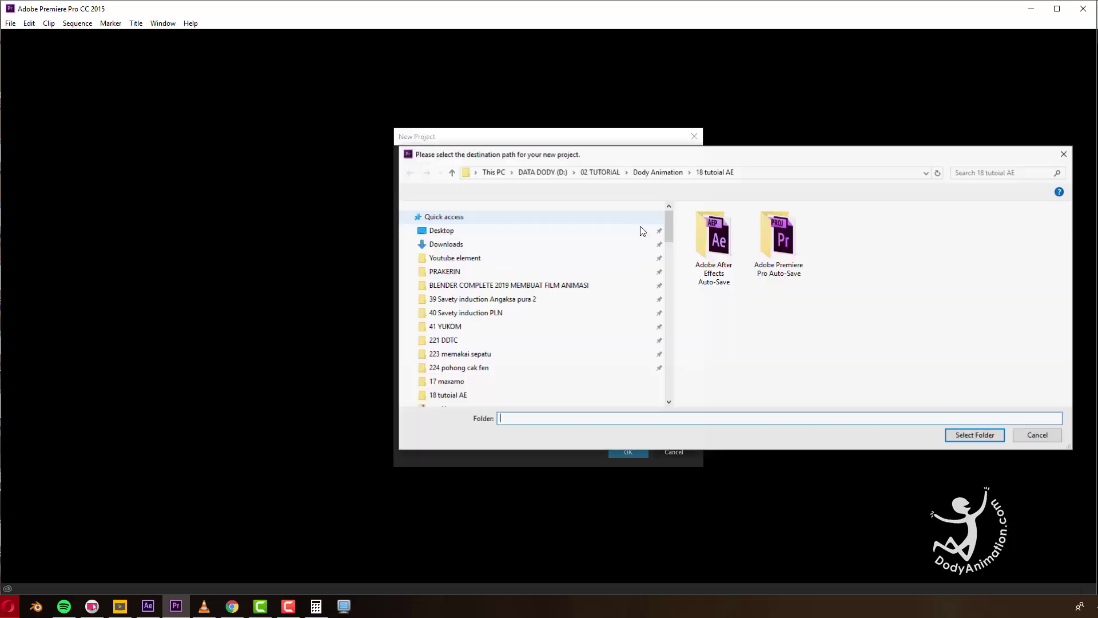
pyautogui.click(975, 434)
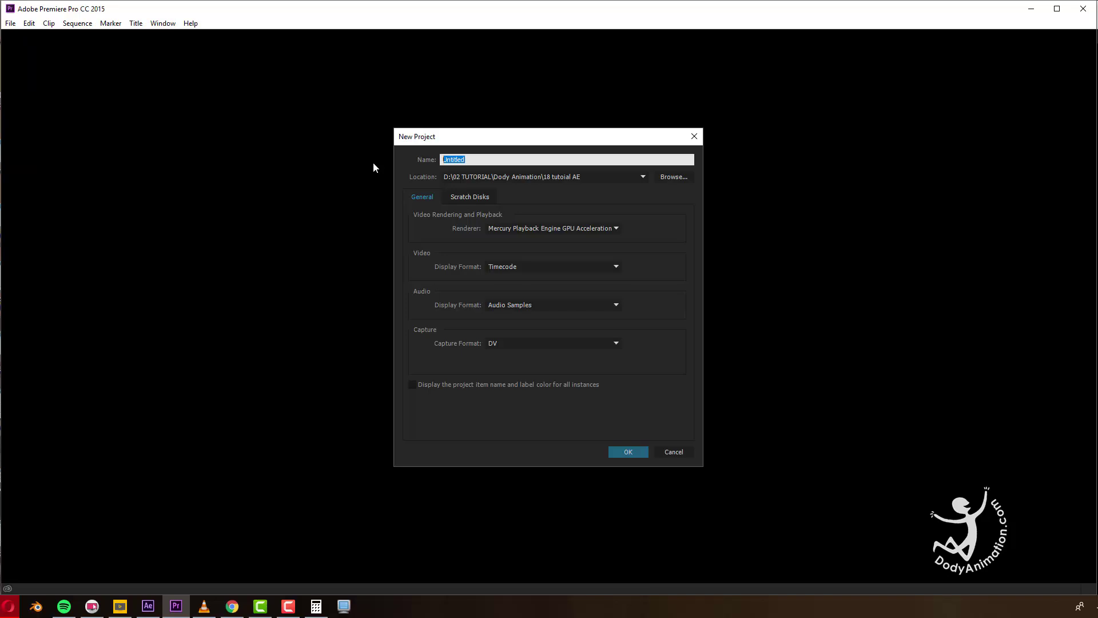
pyautogui.write('color2')
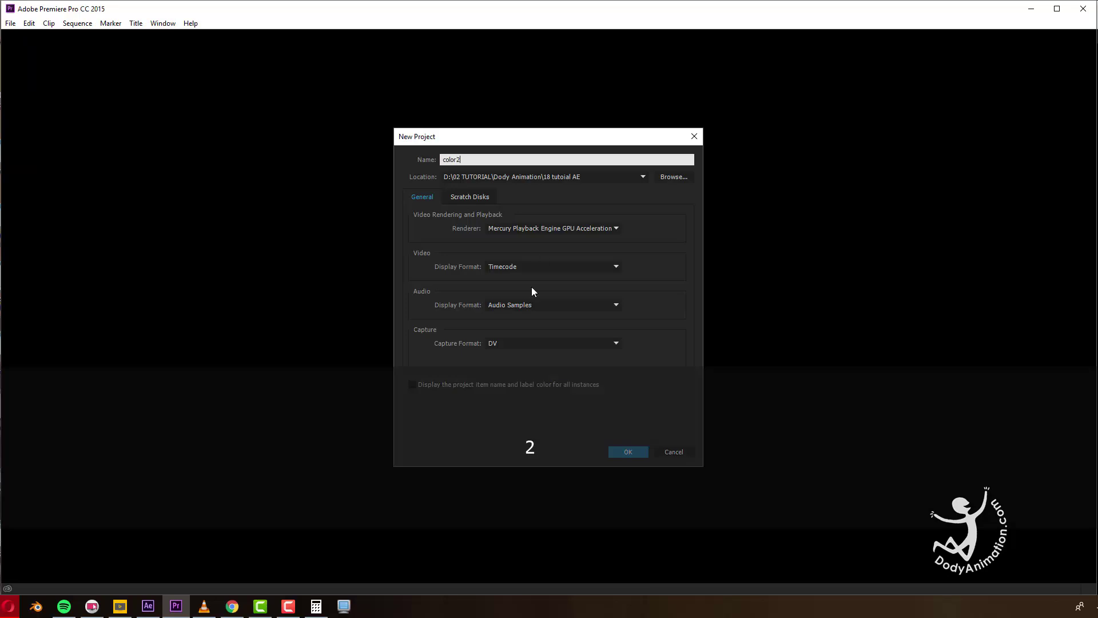
pyautogui.click(644, 452)
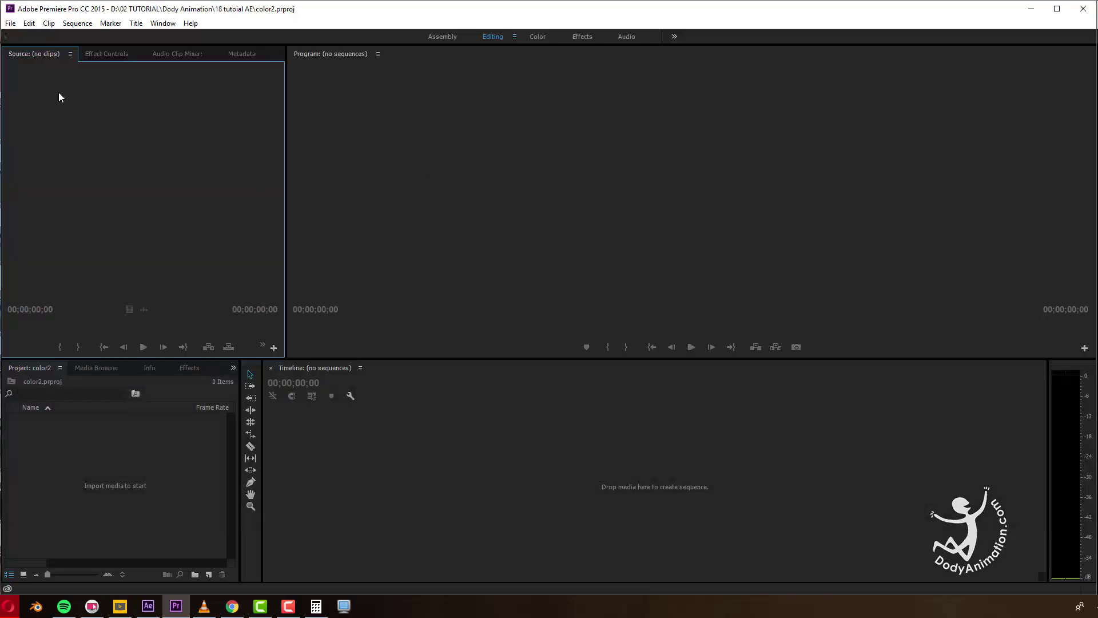
# Create a sequence named color2 with the DSLR 1080p25 preset.
pyautogui.click(11, 24)
pyautogui.moveTo(54, 36)
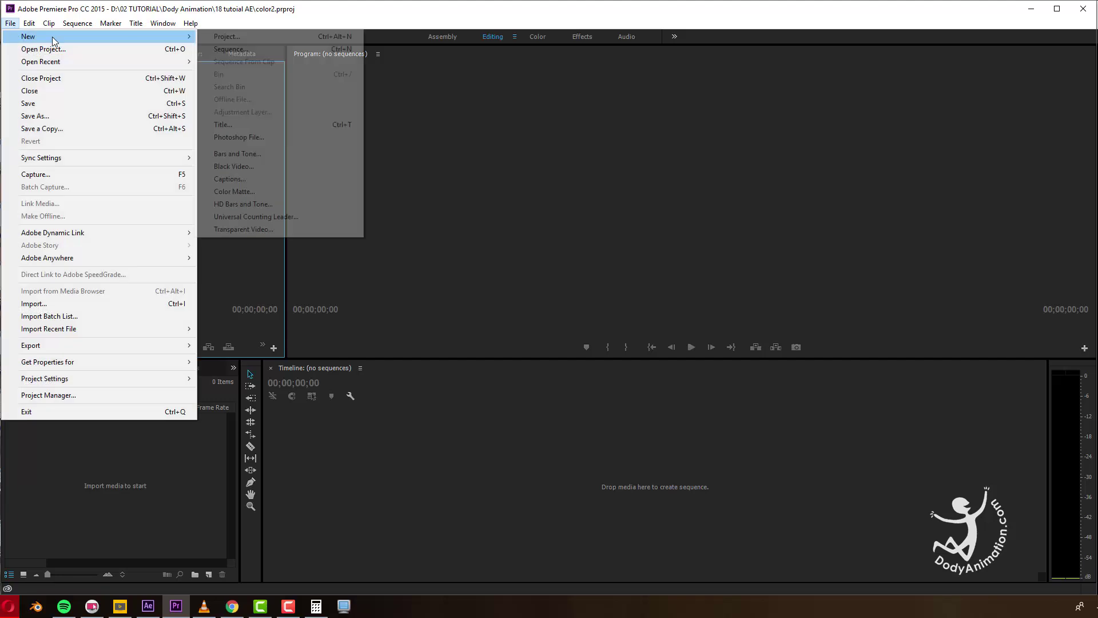
pyautogui.click(228, 49)
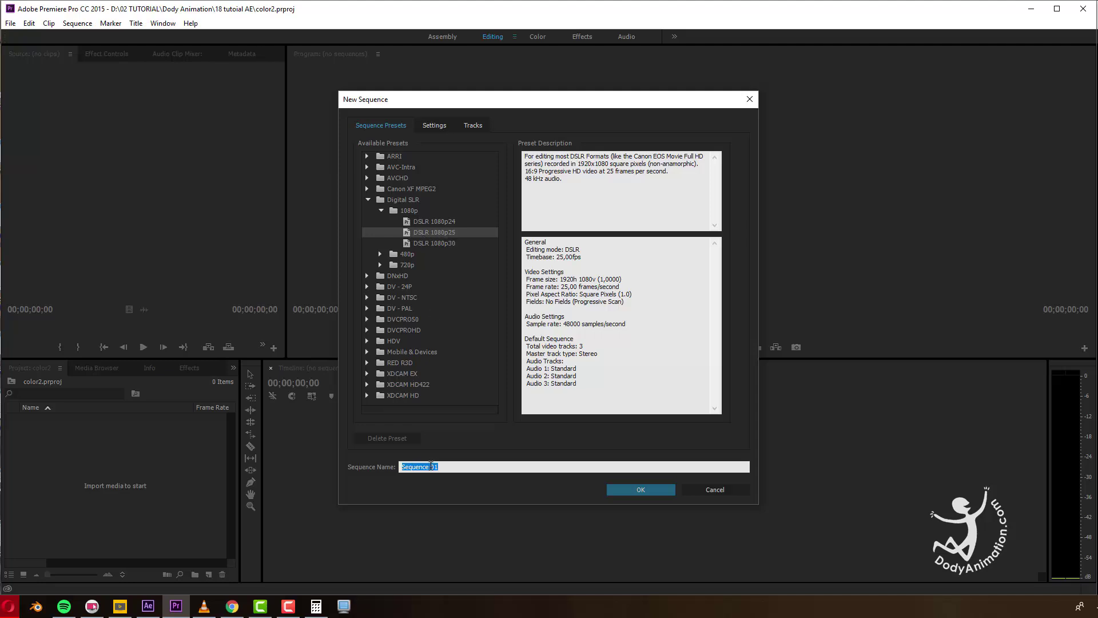
pyautogui.write('color2')
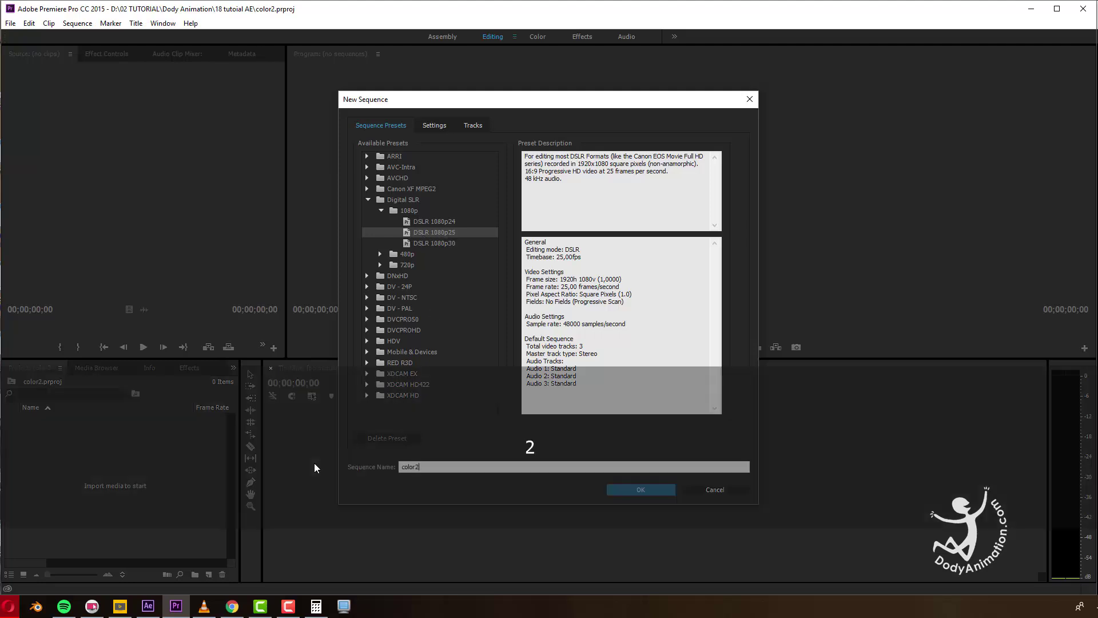
pyautogui.click(641, 489)
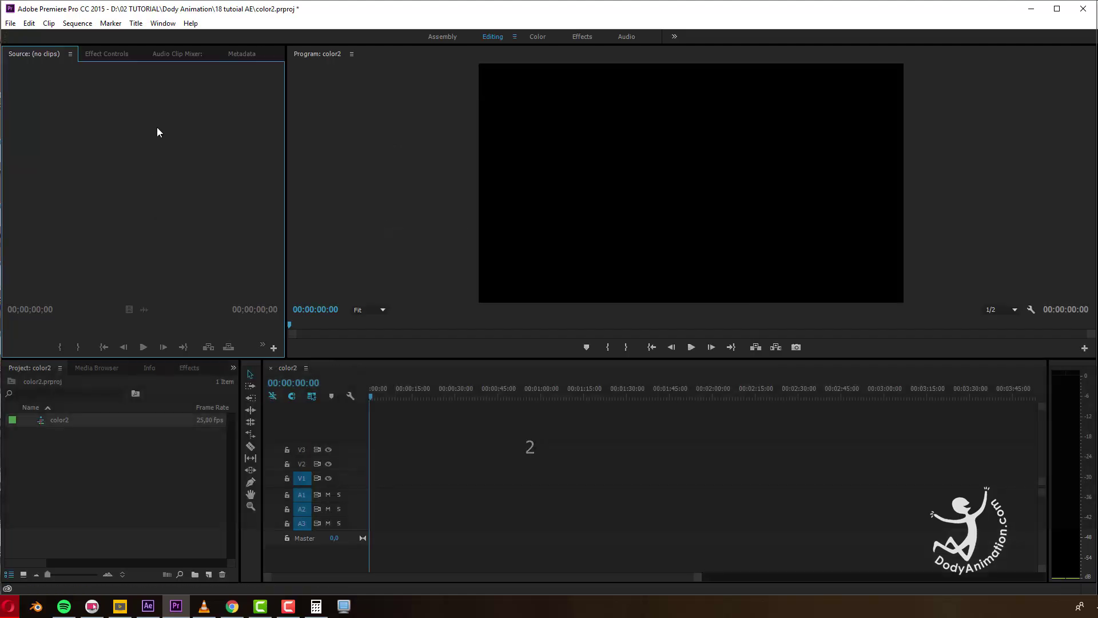
# Open latihan2.aep for import into the project and select its color composition.
pyautogui.click(65, 463)
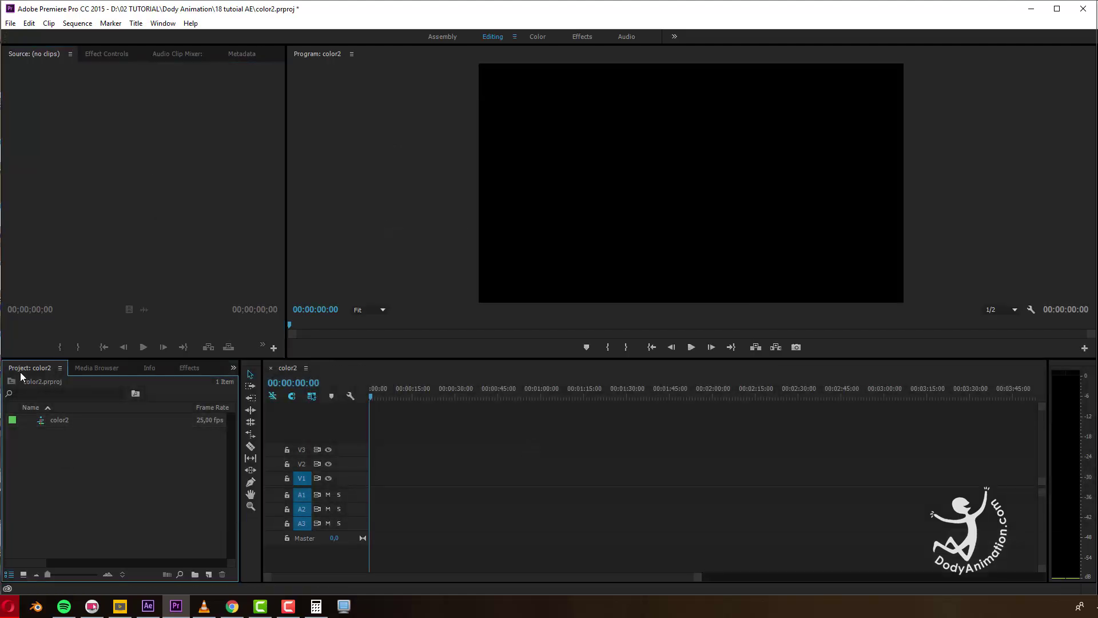
pyautogui.rightClick(106, 467)
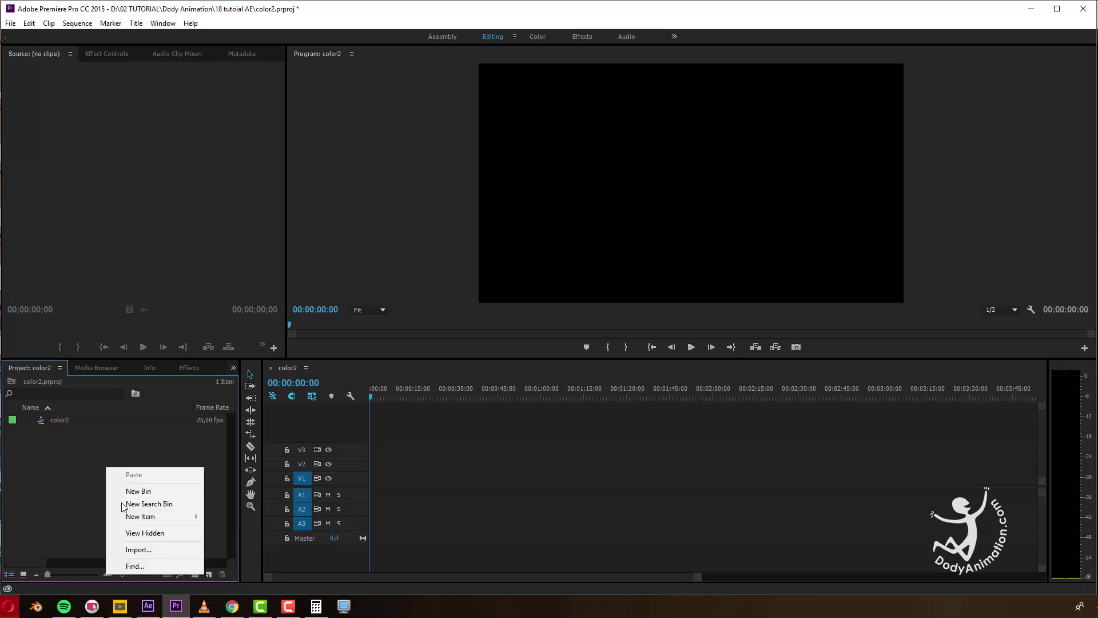
pyautogui.click(141, 550)
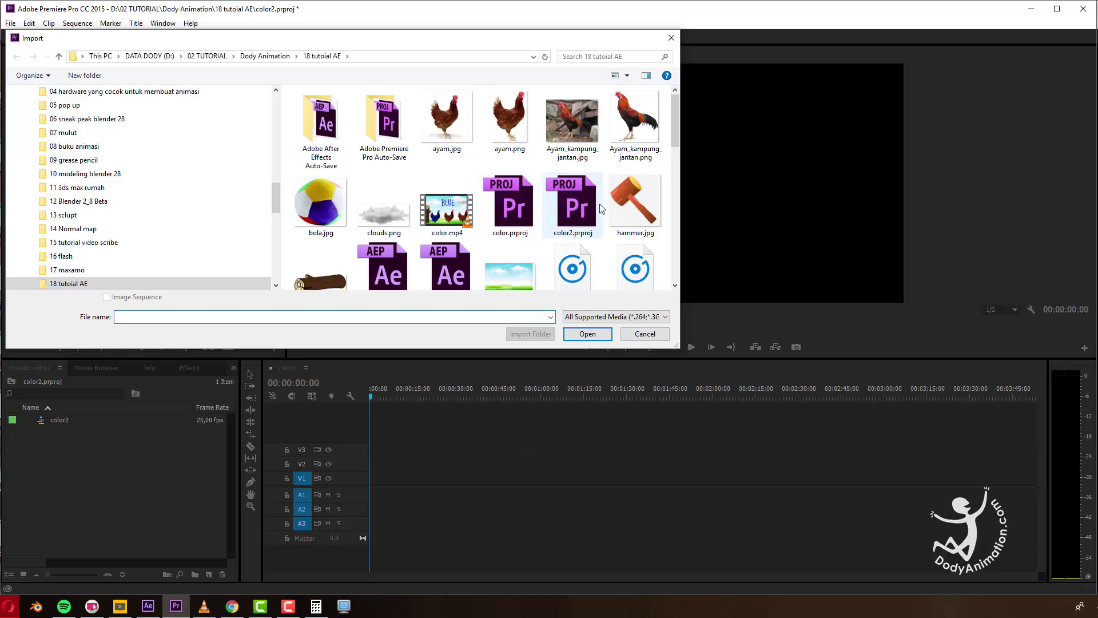
pyautogui.moveTo(673, 133); pyautogui.dragTo(674, 162)
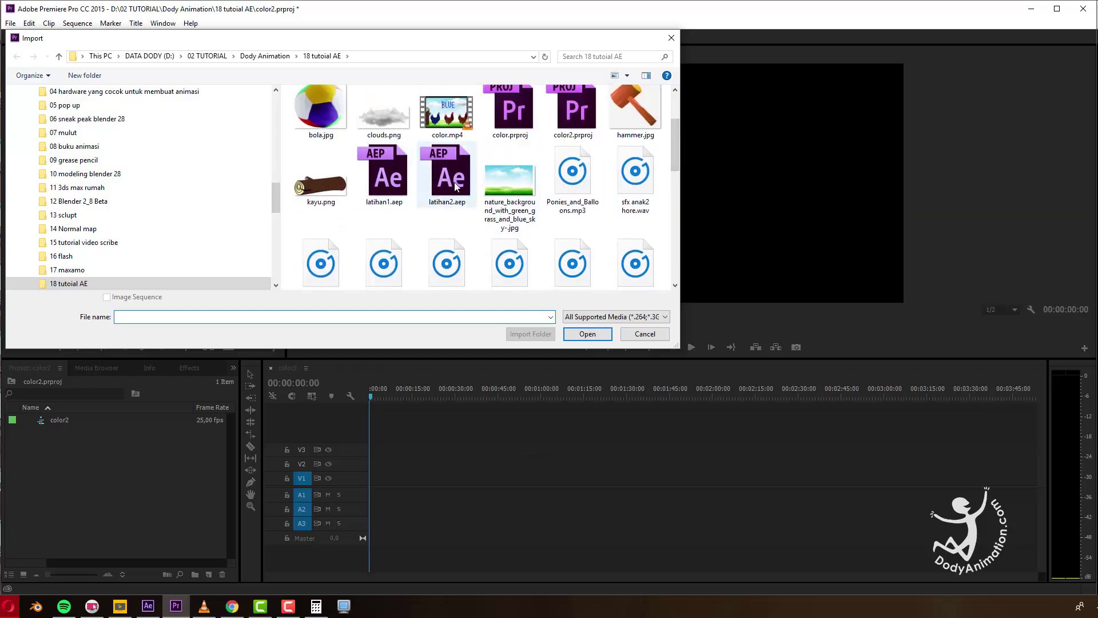
pyautogui.click(448, 180)
pyautogui.click(586, 334)
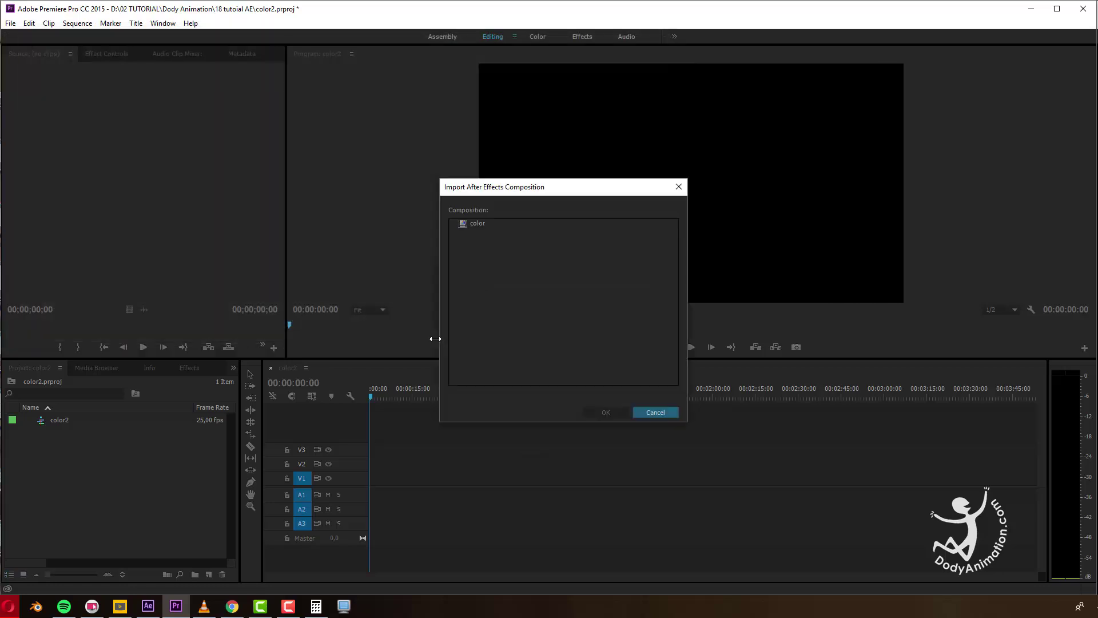
pyautogui.click(476, 225)
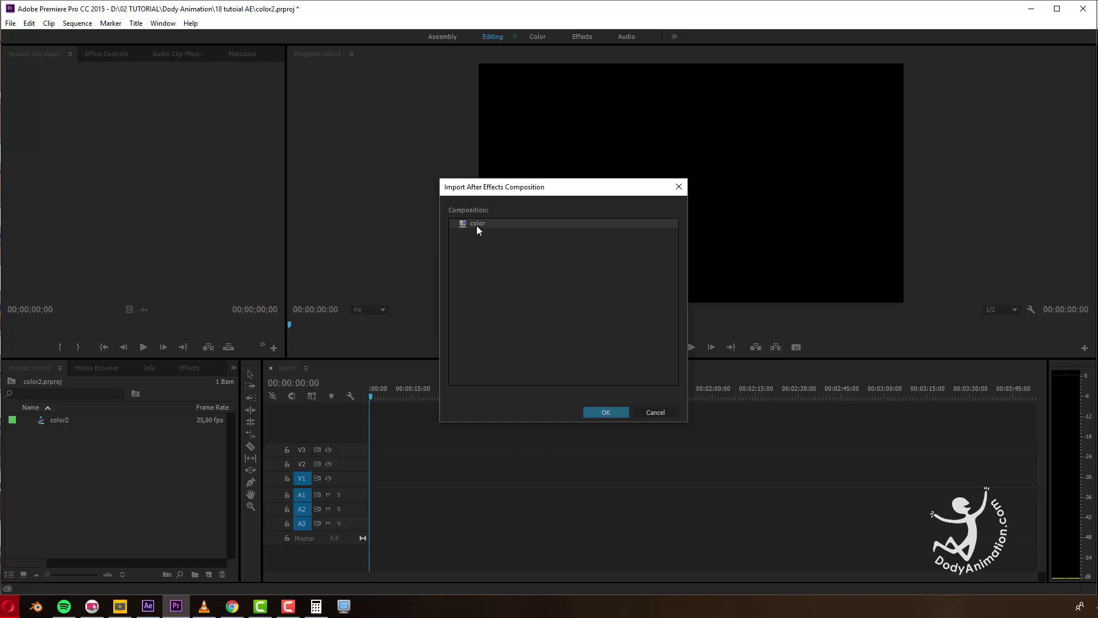
# Check the color composition in the After Effects project, return to Premiere Pro, and confirm the composition's import.
pyautogui.click(148, 606)
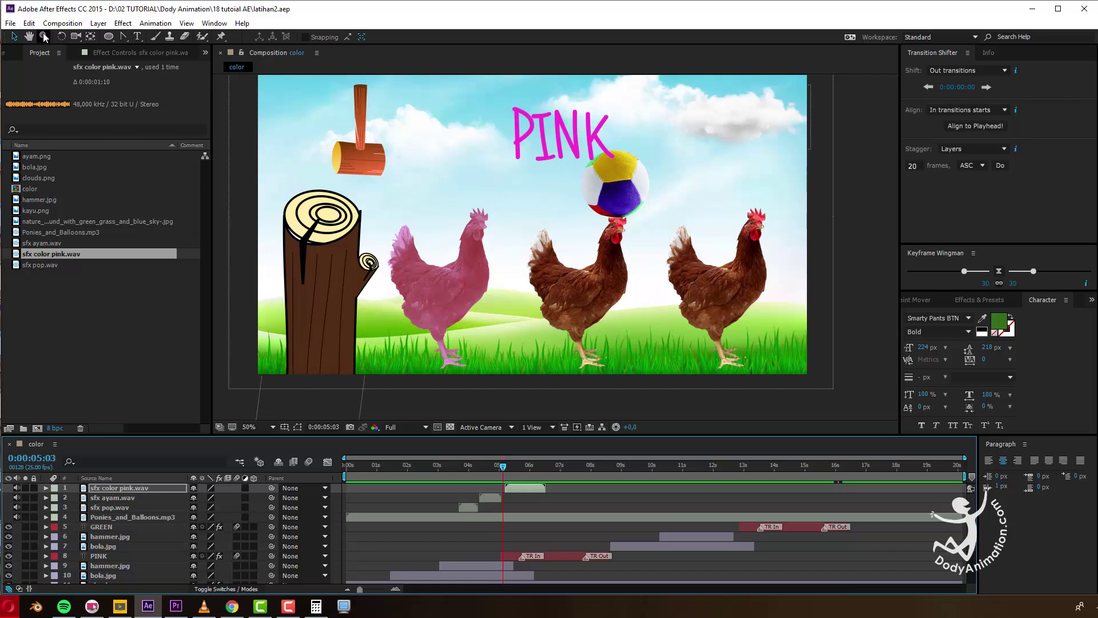
pyautogui.click(30, 189)
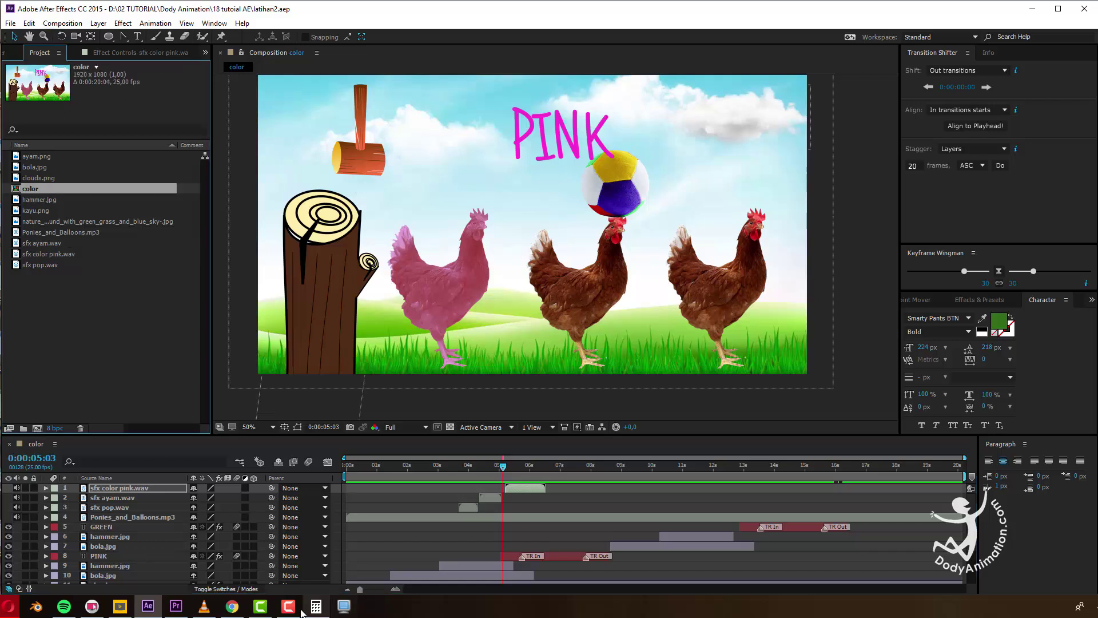
pyautogui.click(175, 605)
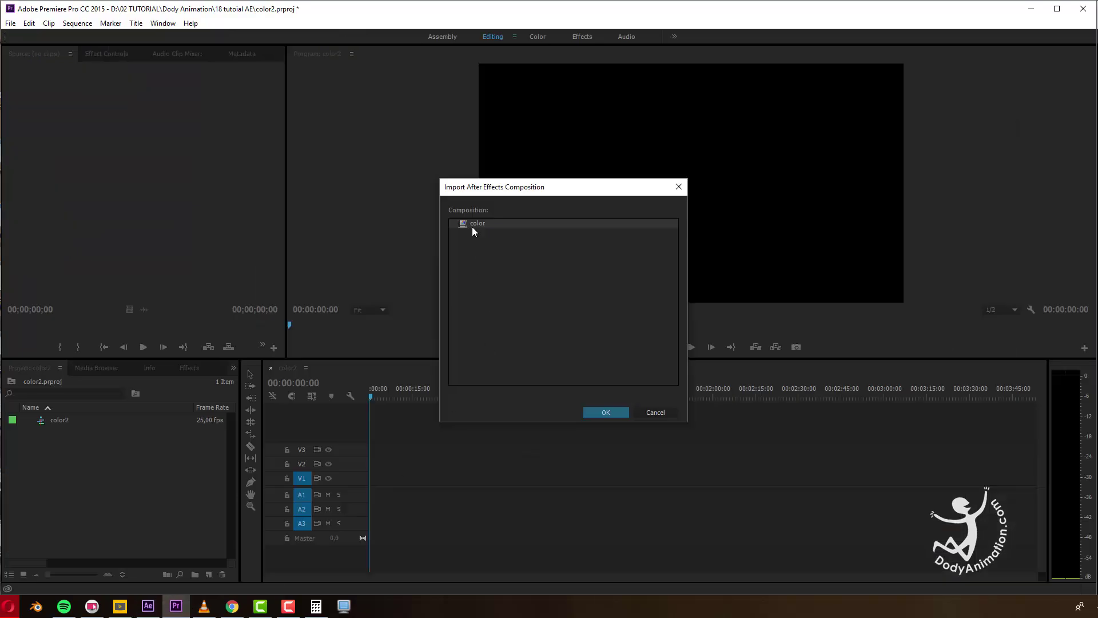
pyautogui.click(599, 413)
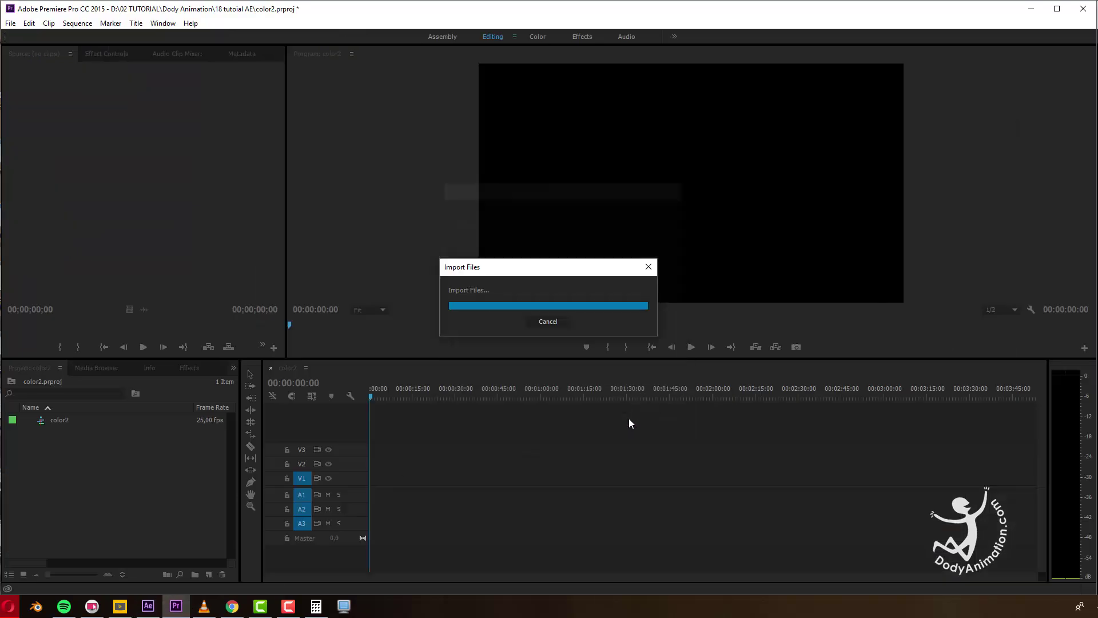
# Place the imported color composition at the start of the sequence on tracks V1 and A1, and preview it at several points up to 00:00:09:05.
pyautogui.moveTo(67, 423); pyautogui.dragTo(365, 481)
pyautogui.moveTo(386, 528); pyautogui.dragTo(386, 495)
pyautogui.moveTo(386, 395)
pyautogui.mouseDown()
pyautogui.moveTo(375, 395)
pyautogui.moveTo(399, 396)
pyautogui.moveTo(372, 403)
pyautogui.moveTo(383, 409)
pyautogui.mouseUp()
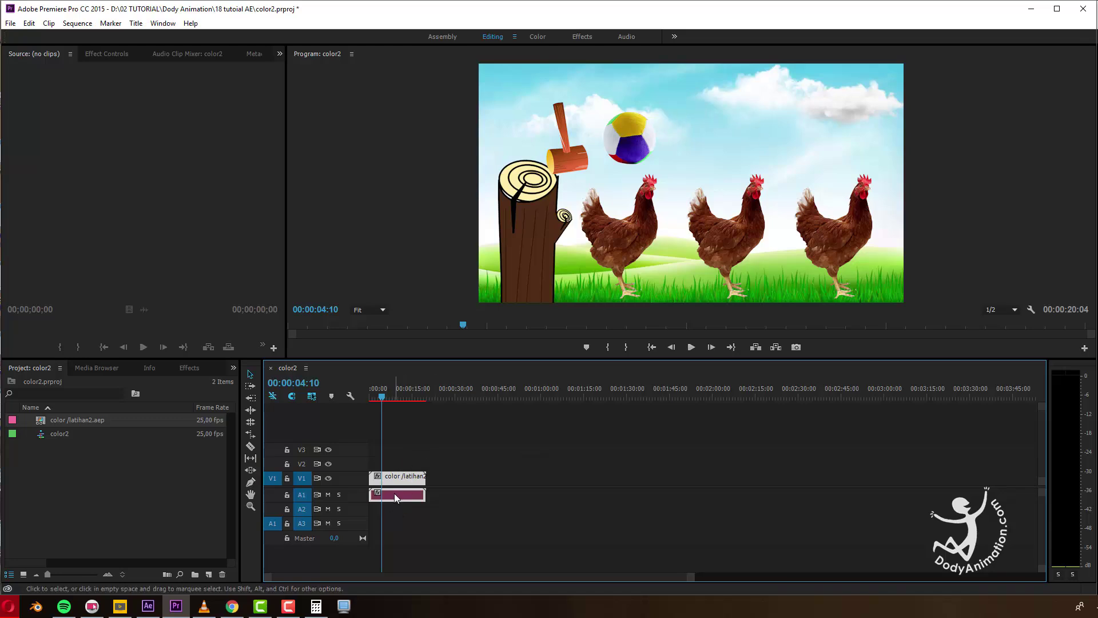
pyautogui.click(391, 400)
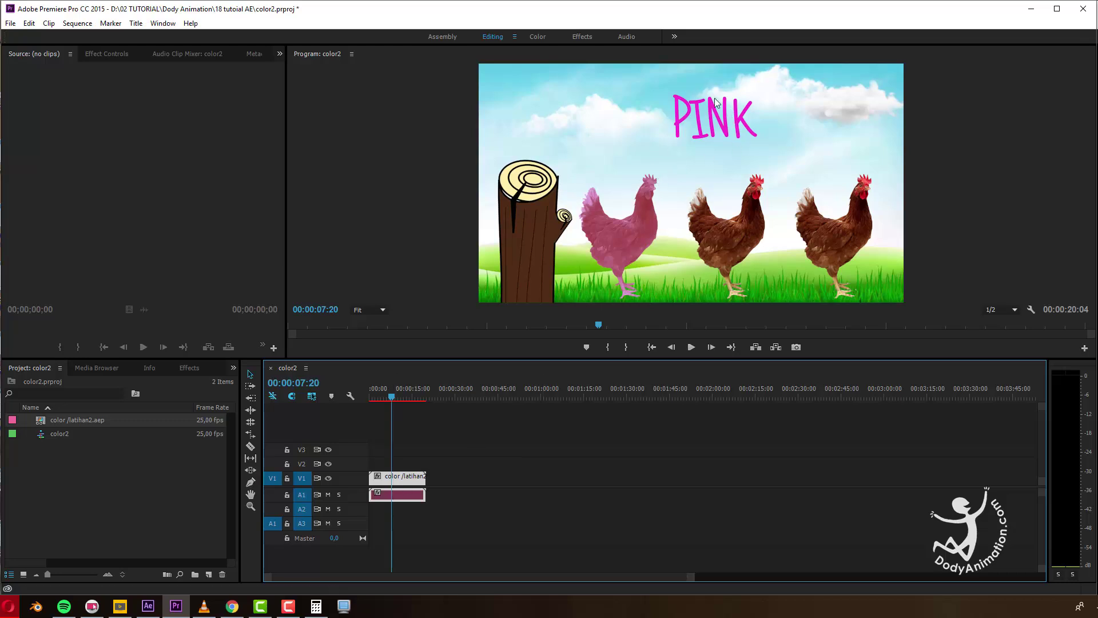
pyautogui.press('Home')
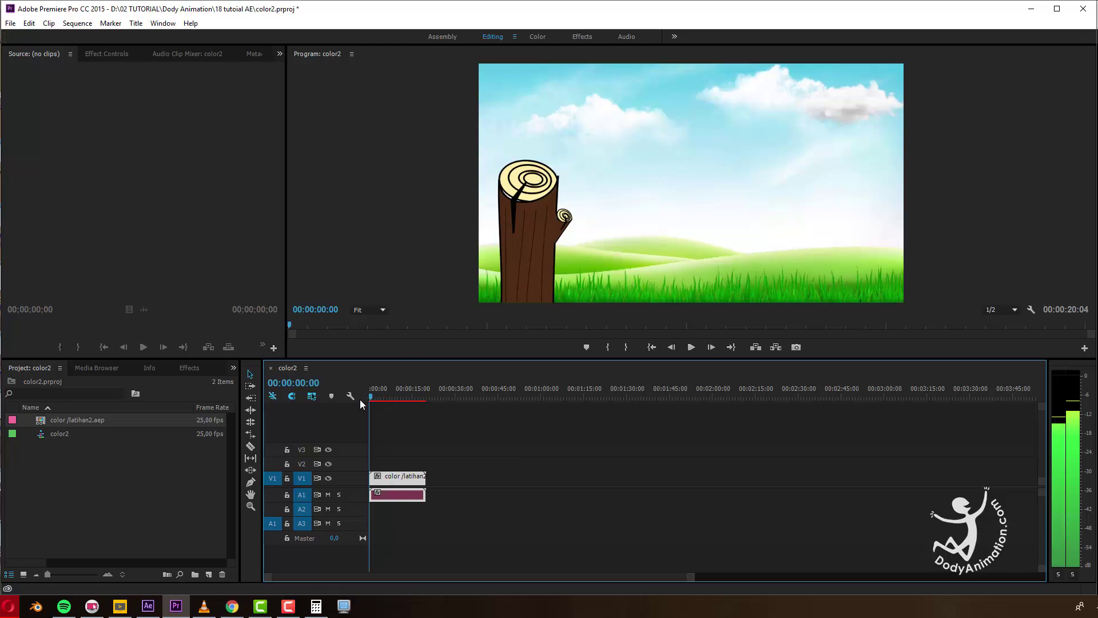
pyautogui.click(395, 398)
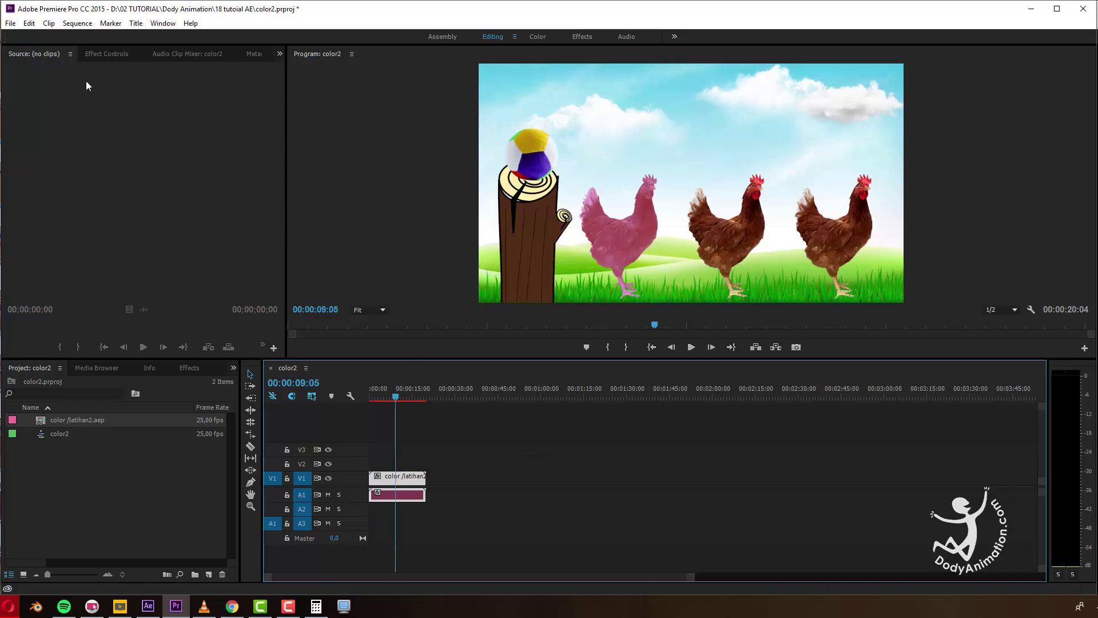
# Set up a media export of the color2 sequence in H.264 format with the output file color2.mp4 in the 18 tutoial AE folder.
pyautogui.click(11, 23)
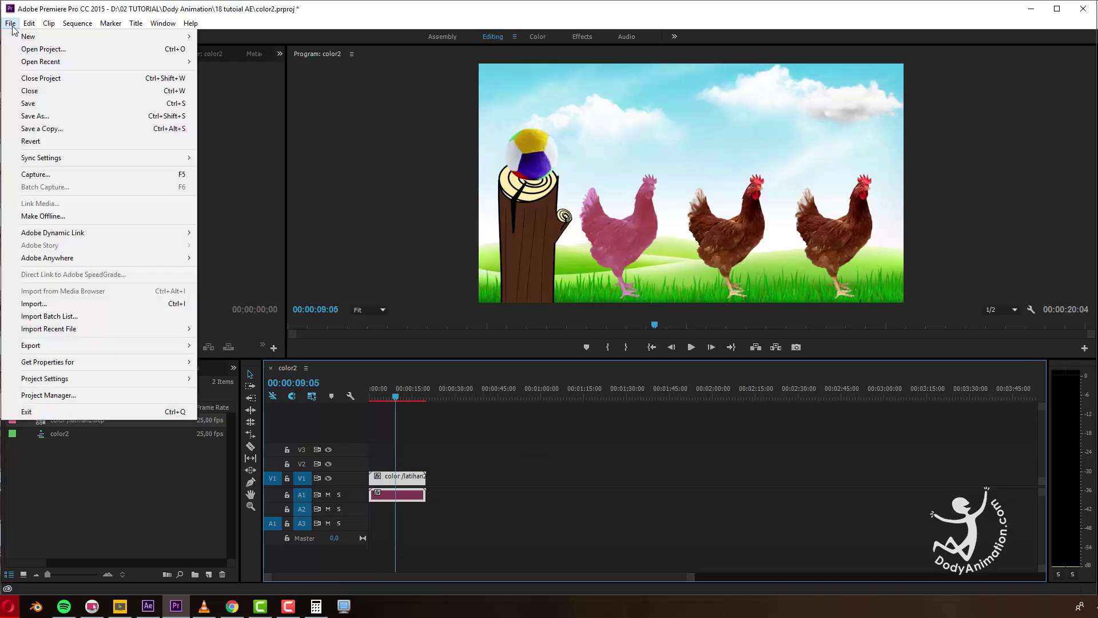
pyautogui.moveTo(43, 346)
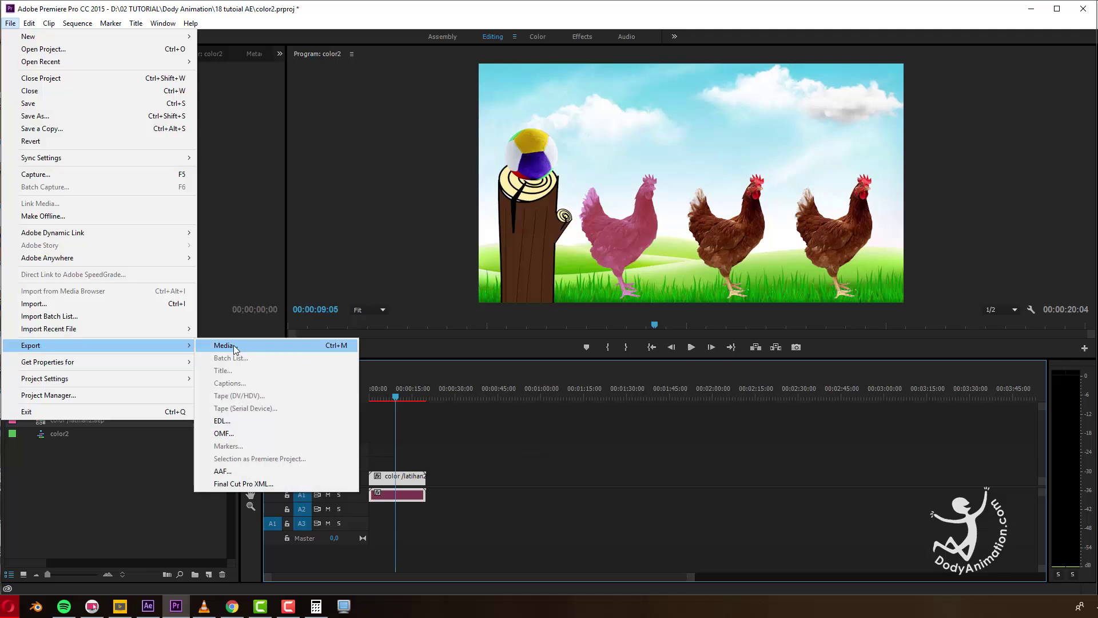
pyautogui.click(223, 346)
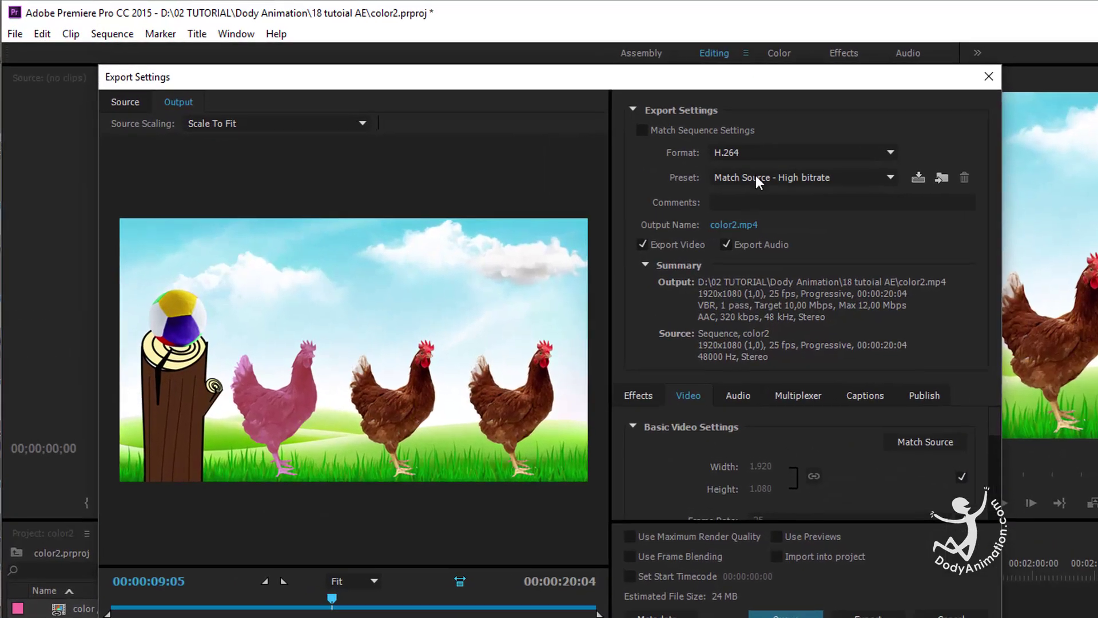
pyautogui.click(743, 152)
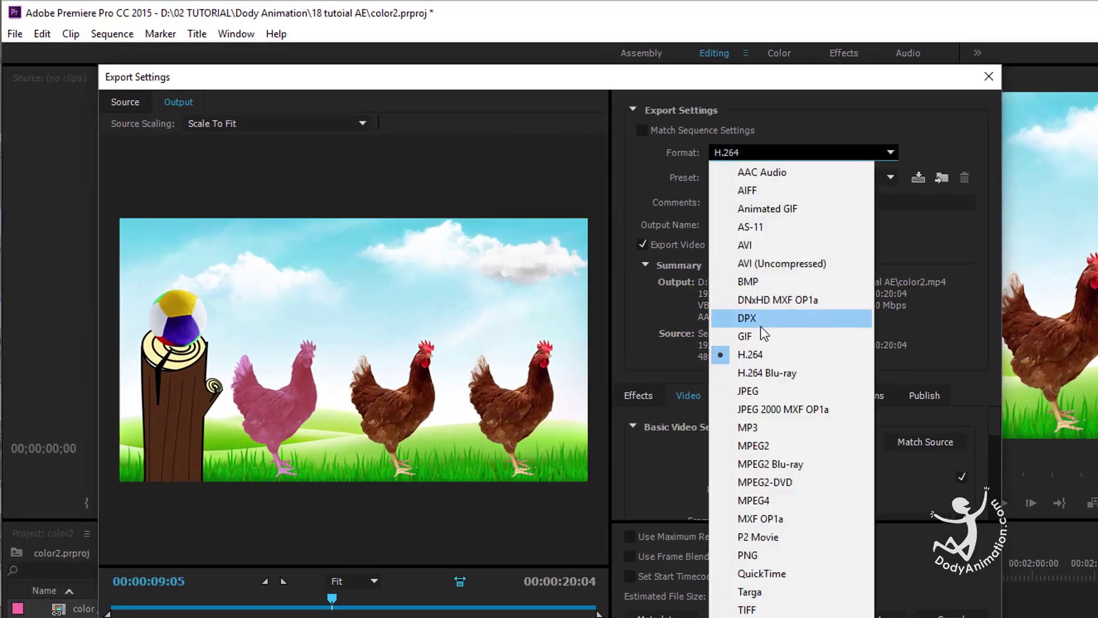
pyautogui.click(756, 355)
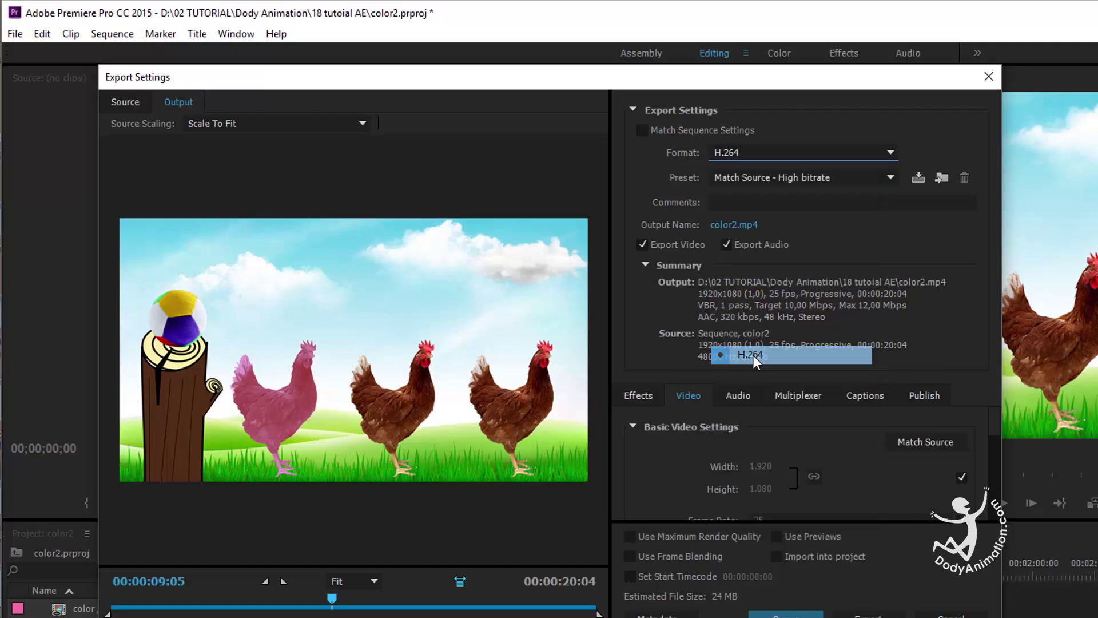
pyautogui.click(733, 226)
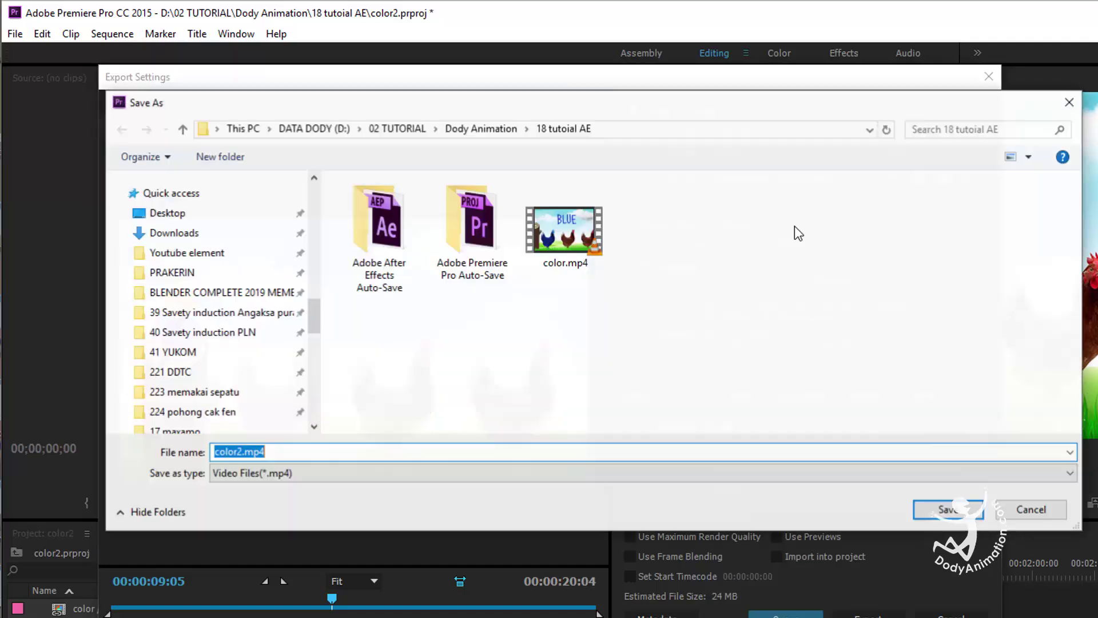
pyautogui.click(955, 510)
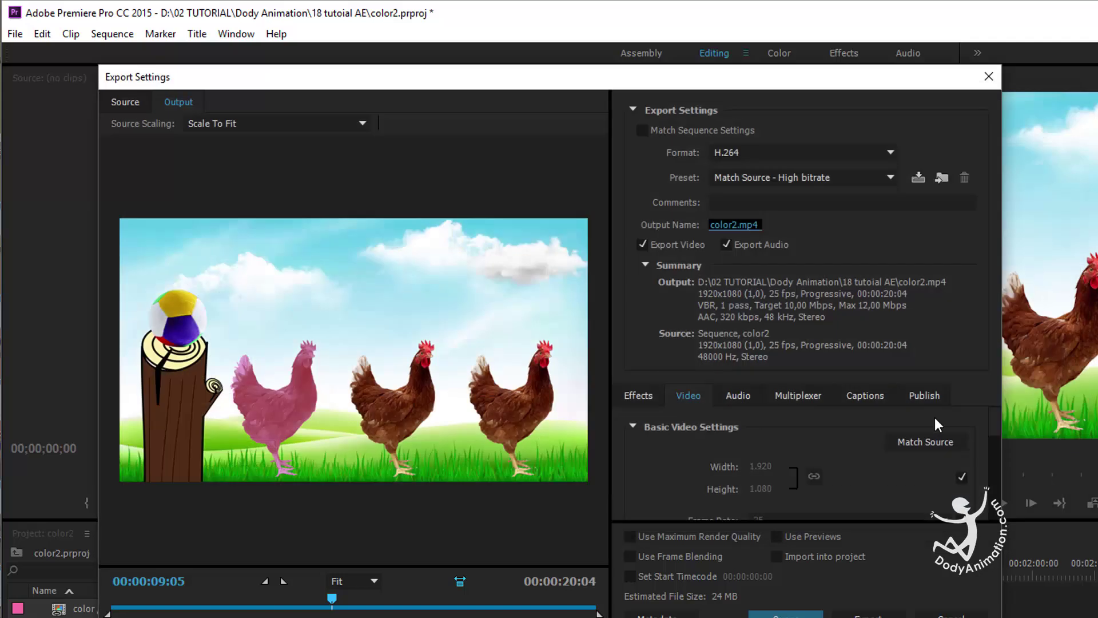
# Match the video settings to the source, enable maximum render quality, and export the video immediately.
pyautogui.click(906, 444)
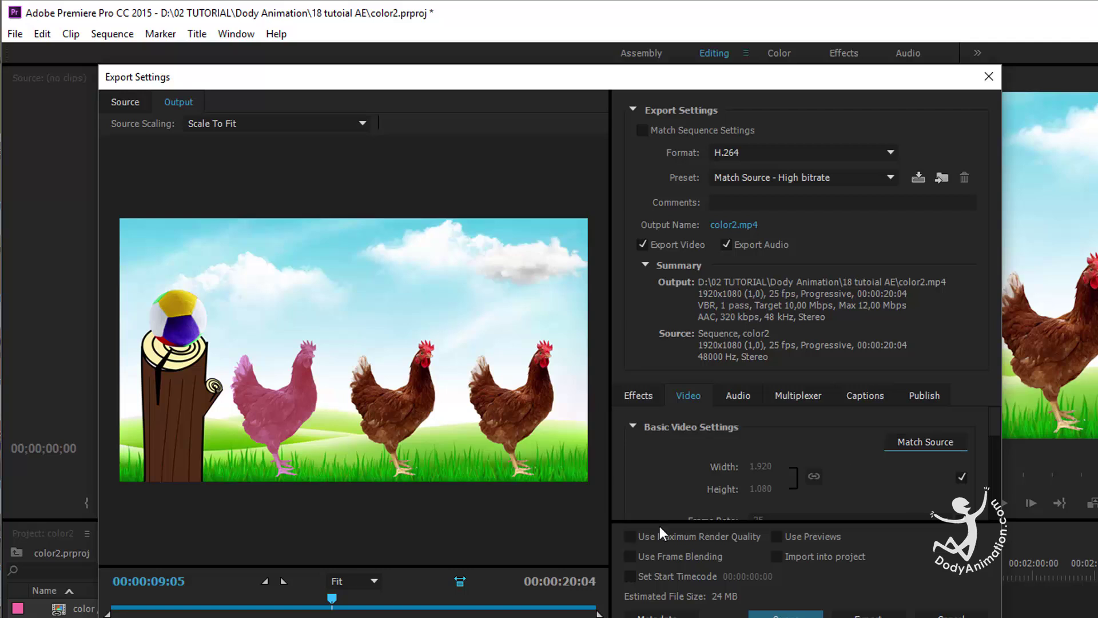
pyautogui.click(632, 536)
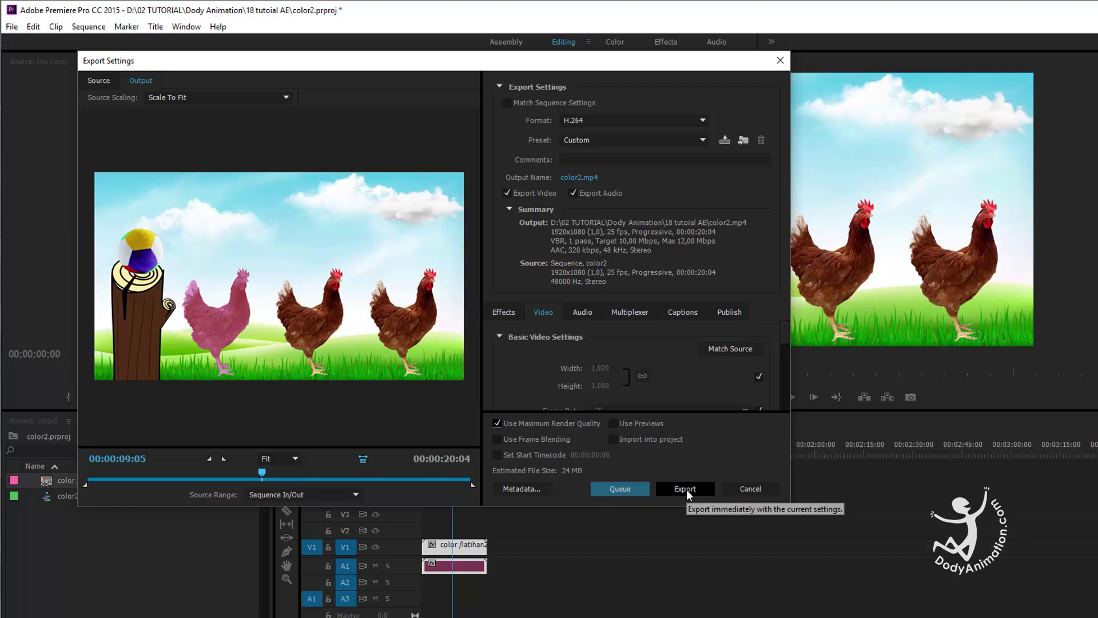
pyautogui.click(868, 616)
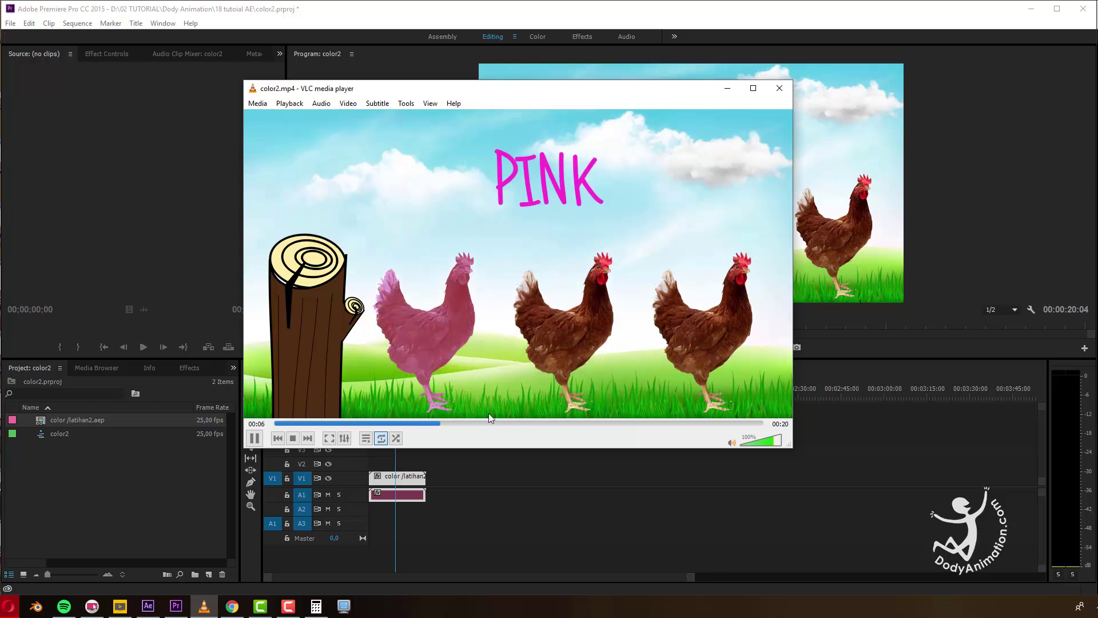
# Check the exported color2.mp4 in VLC media player, pause the playback and close the player.
pyautogui.click(254, 438)
pyautogui.click(778, 90)
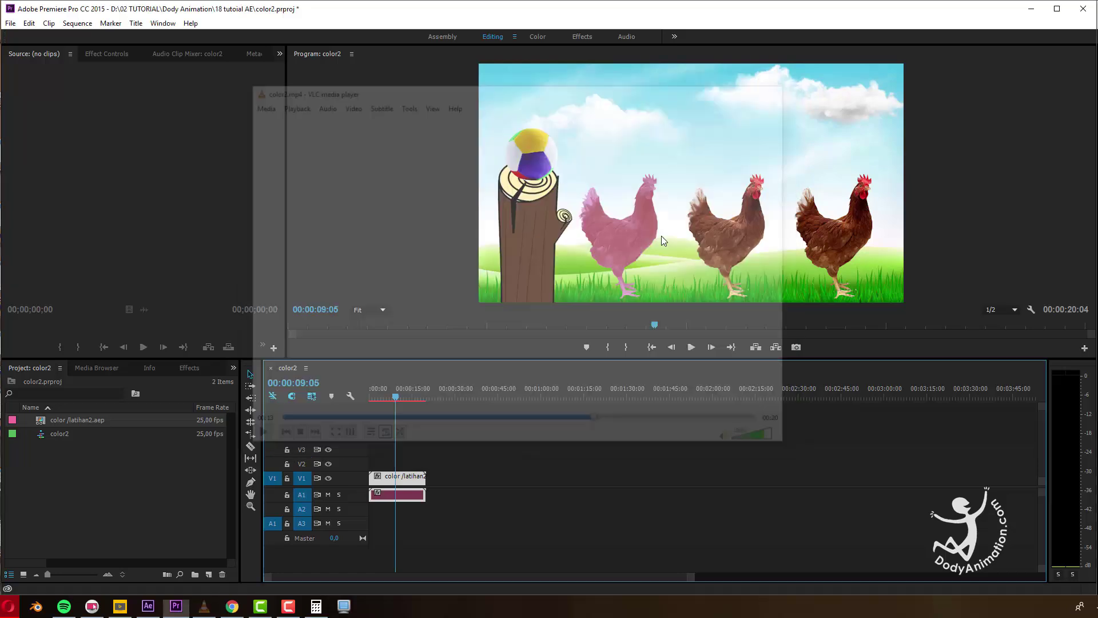
# Return to the After Effects project, scrub the color composition to 0:00:04:07, and save the project.
pyautogui.click(1031, 8)
pyautogui.moveTo(346, 466); pyautogui.dragTo(479, 467)
pyautogui.hotkey('ctrl', 's')
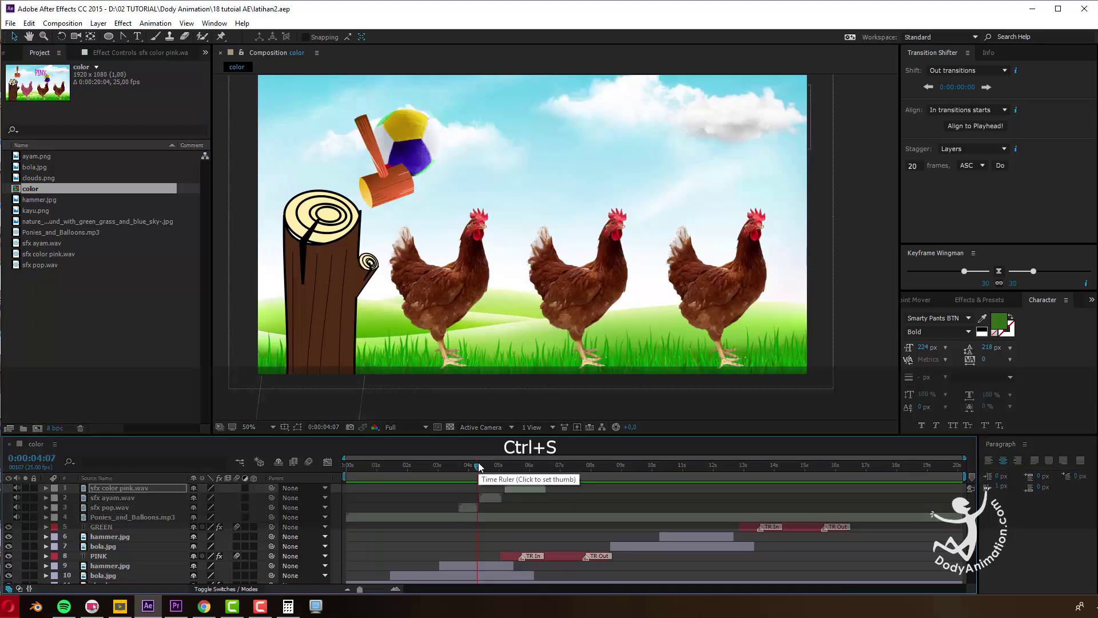